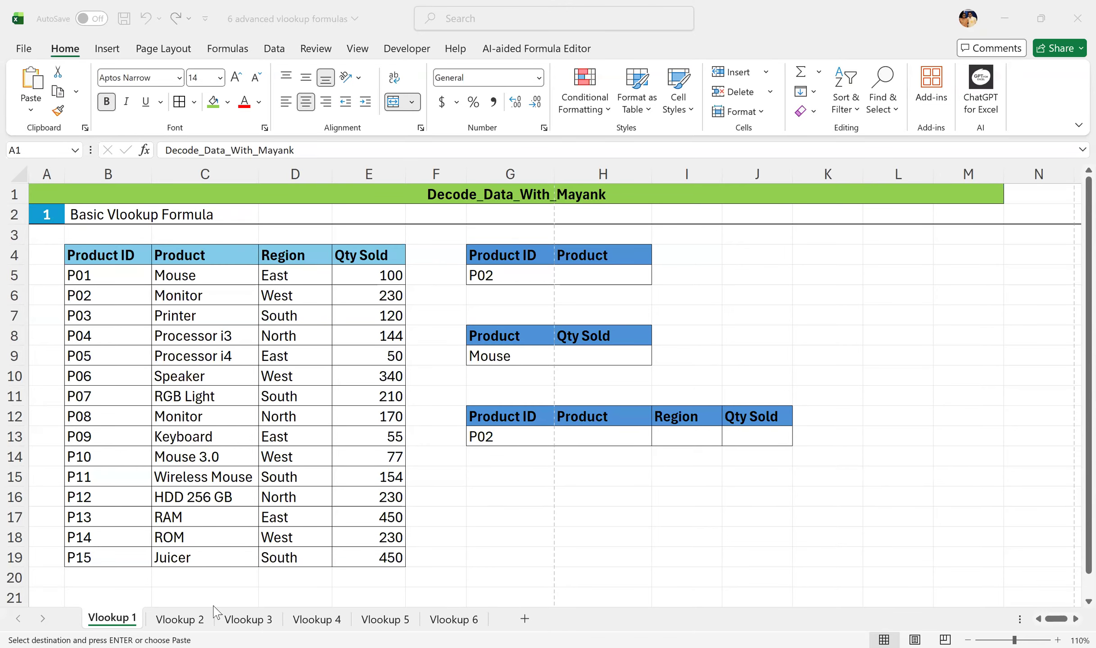
- Enter =VLOOKUP(G5,B4:E19,2,0) in cell H5 to look up the product name for the ID in G5
{"action": "left_click", "coordinate": [589, 275]}
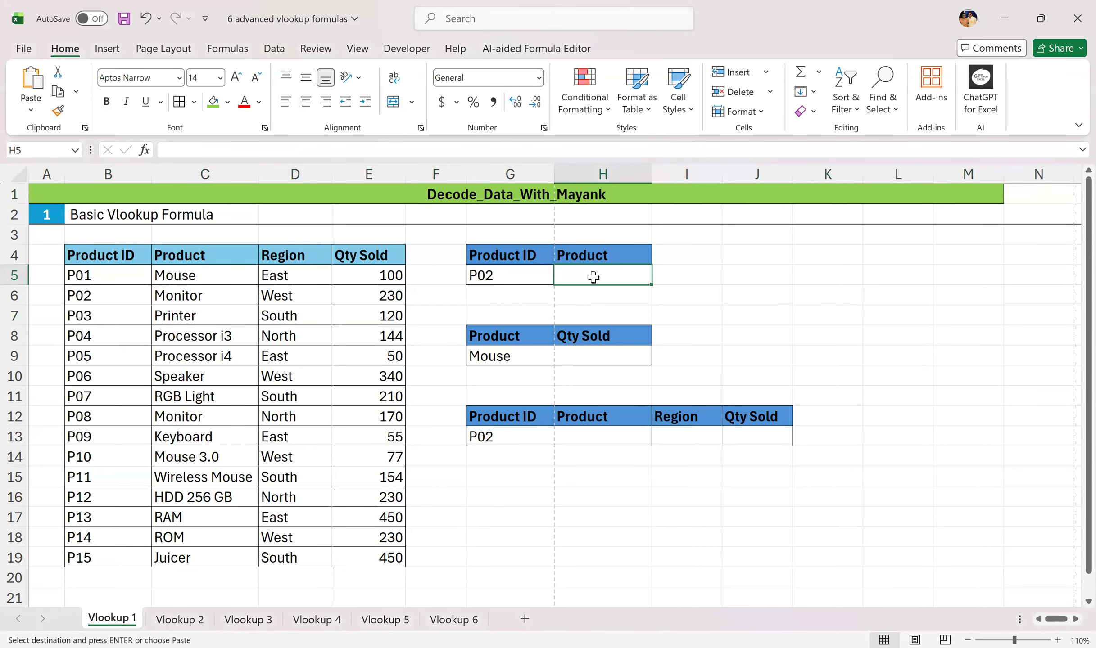
{"action": "type", "text": "="}
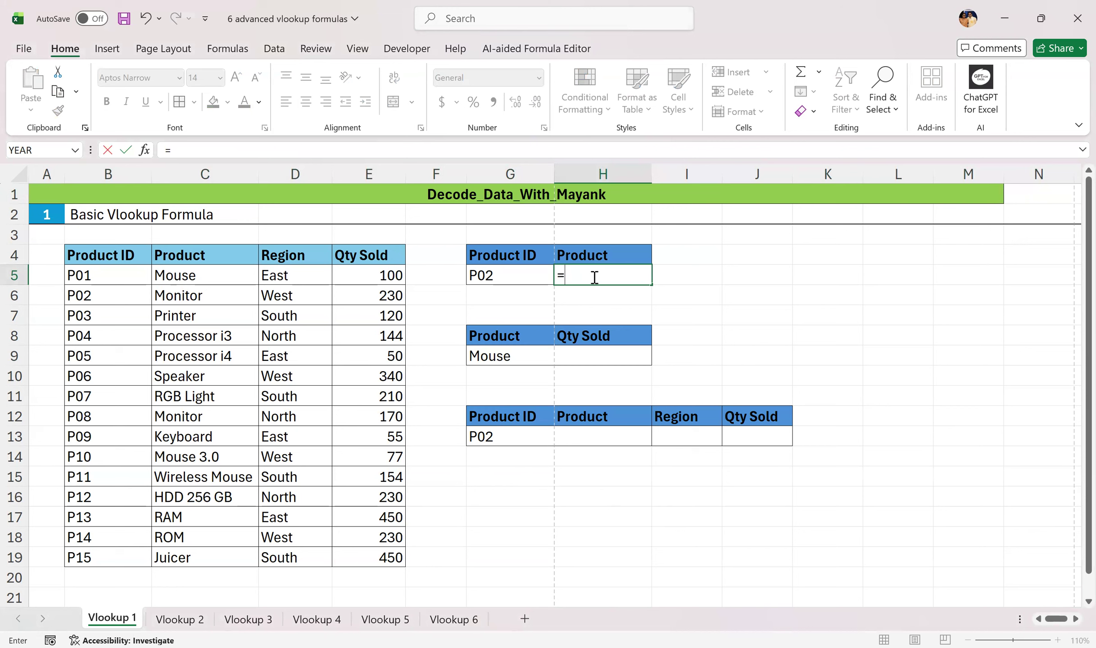
{"action": "type", "text": "vl"}
{"action": "key", "text": "Tab"}
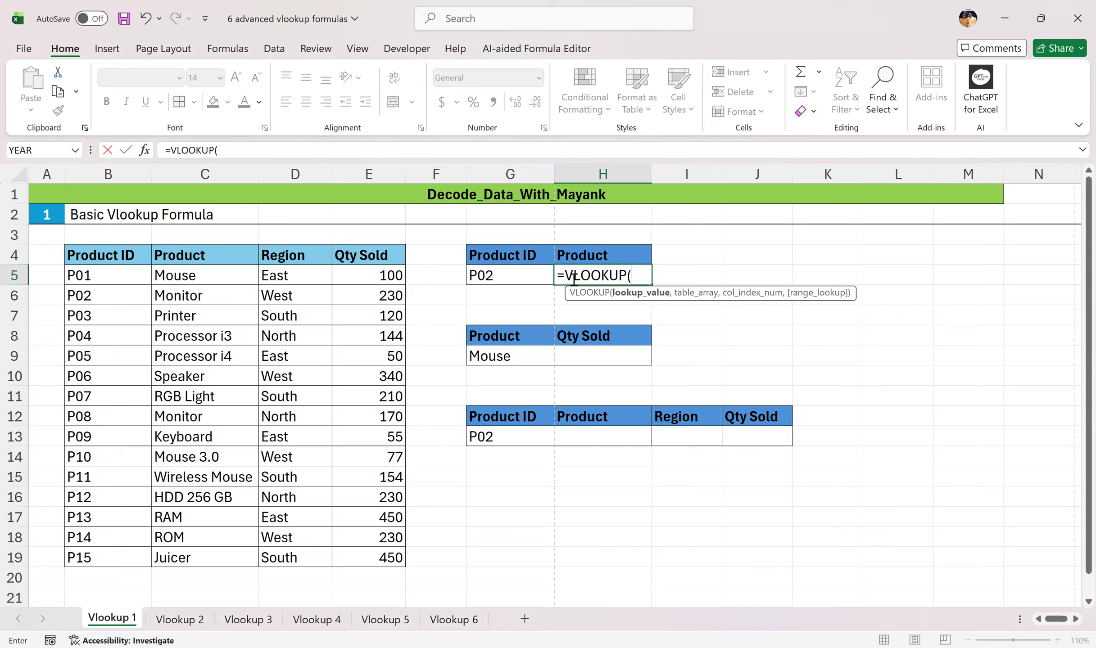
{"action": "left_click", "coordinate": [519, 280]}
{"action": "type", "text": ","}
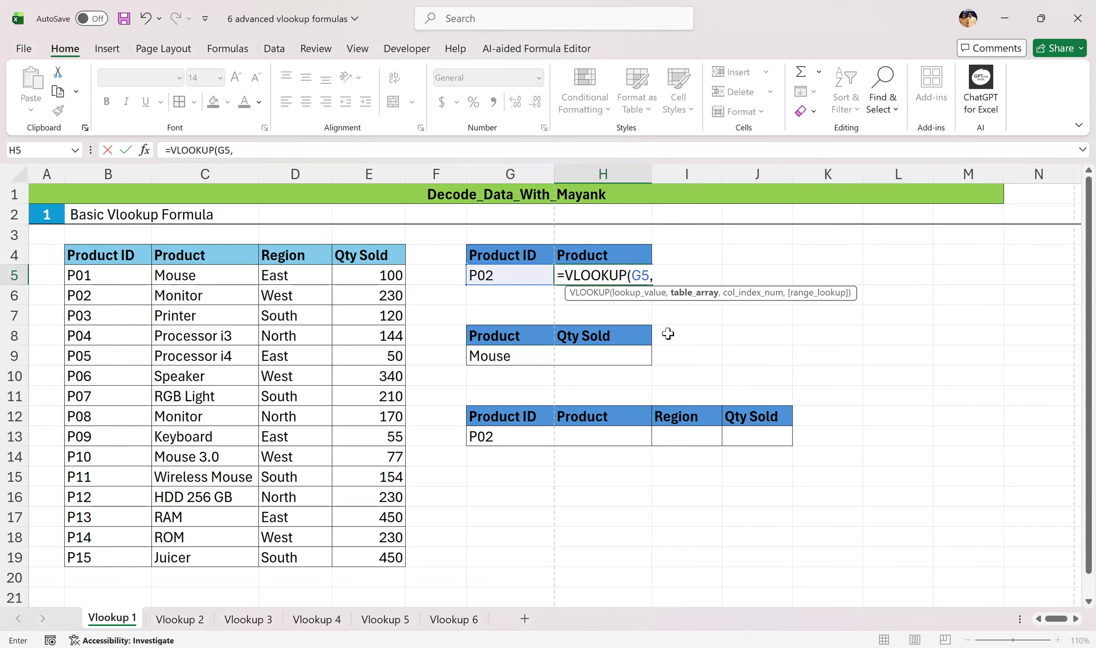
{"action": "left_click_drag", "start_coordinate": [86, 252], "coordinate": [335, 283]}
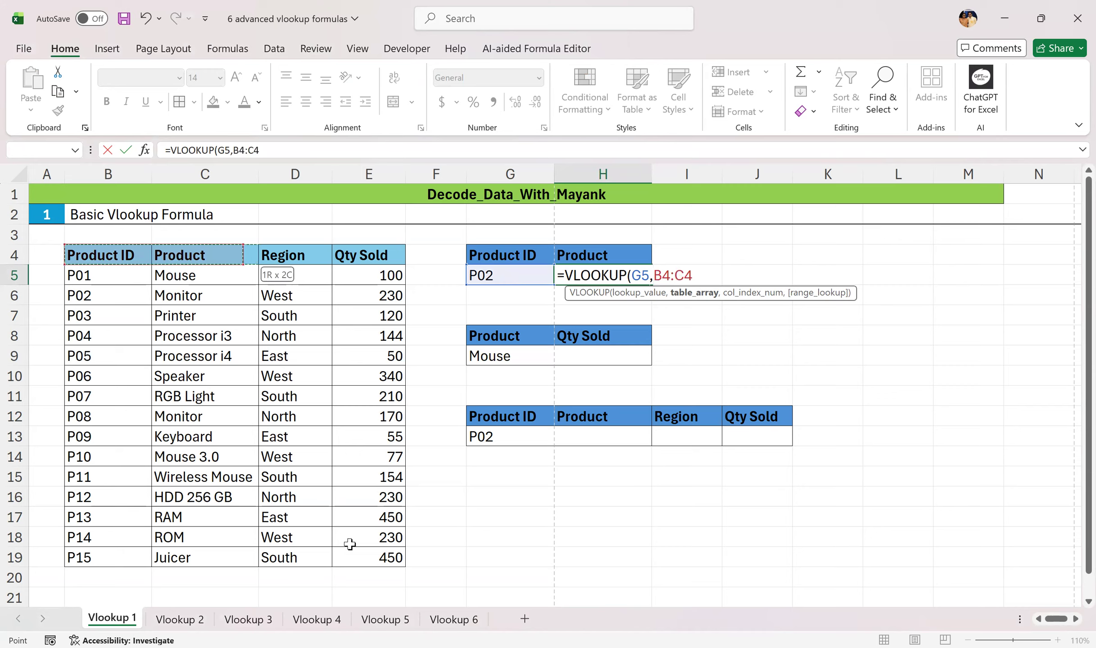
{"action": "left_click_drag", "start_coordinate": [351, 548], "coordinate": [365, 557]}
{"action": "type", "text": ","}
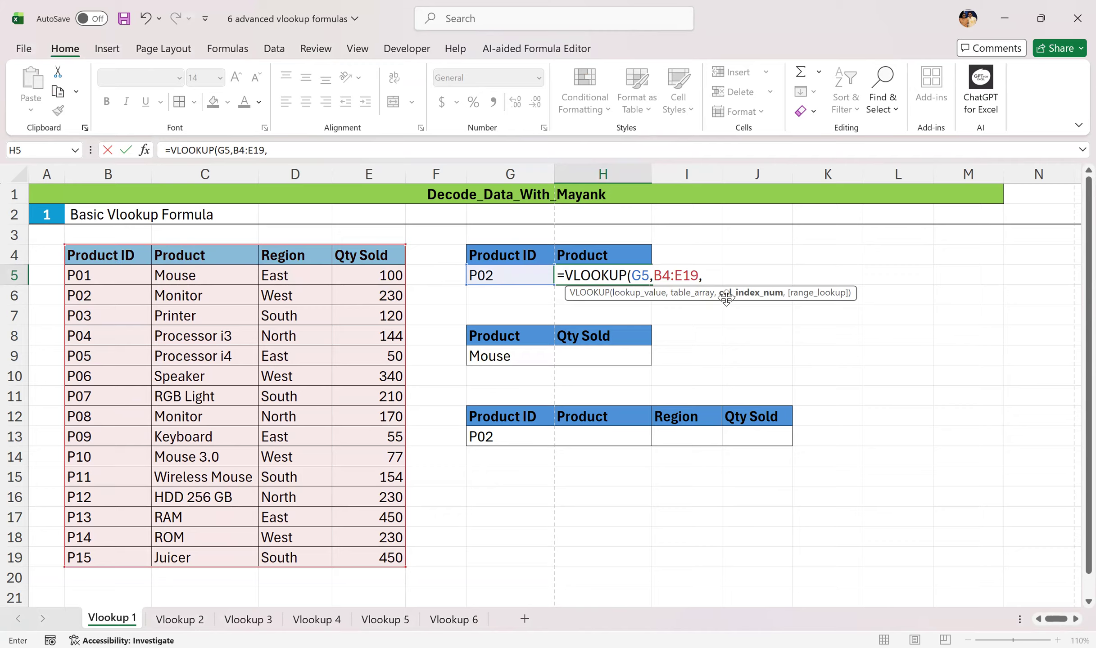
{"action": "type", "text": "2,0"}
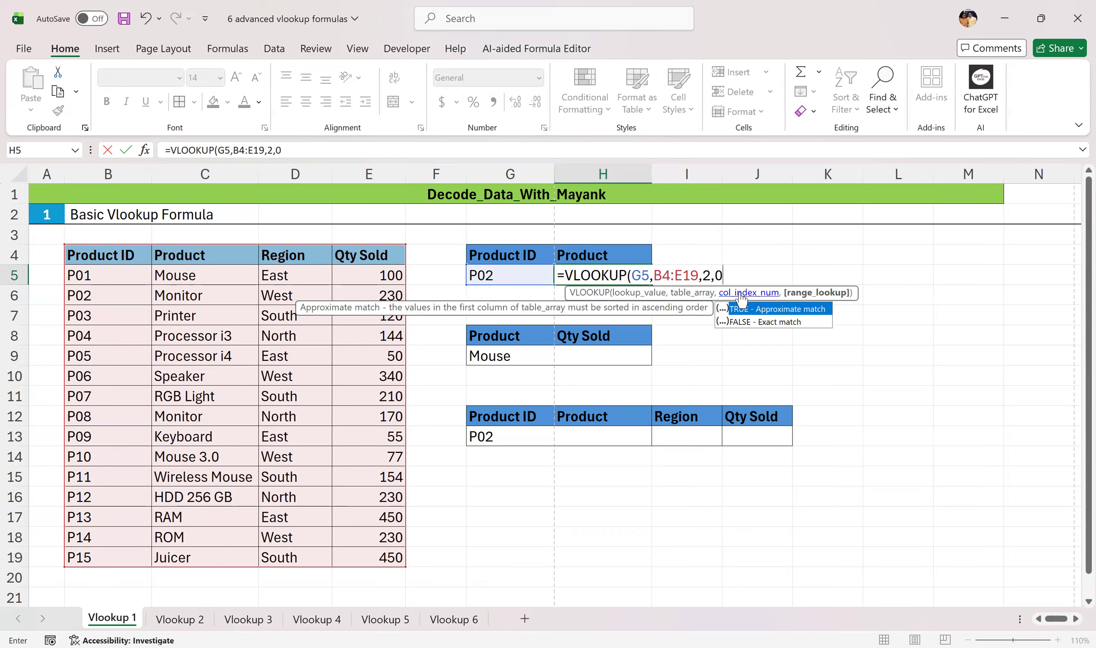
{"action": "type", "text": ")"}
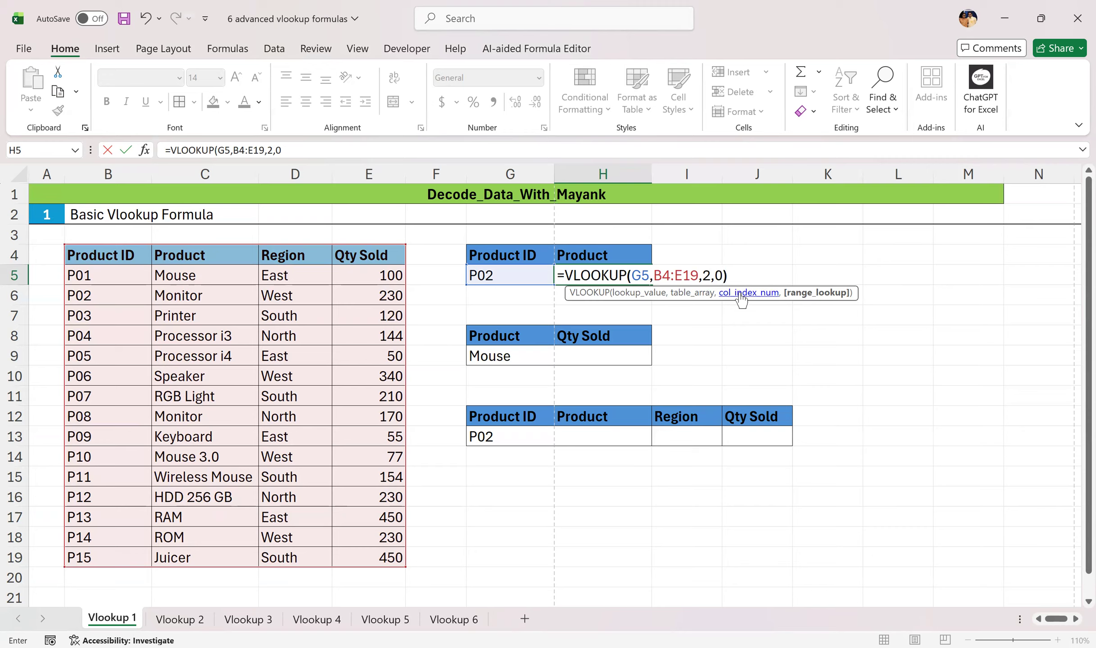
{"action": "key", "text": "Return"}
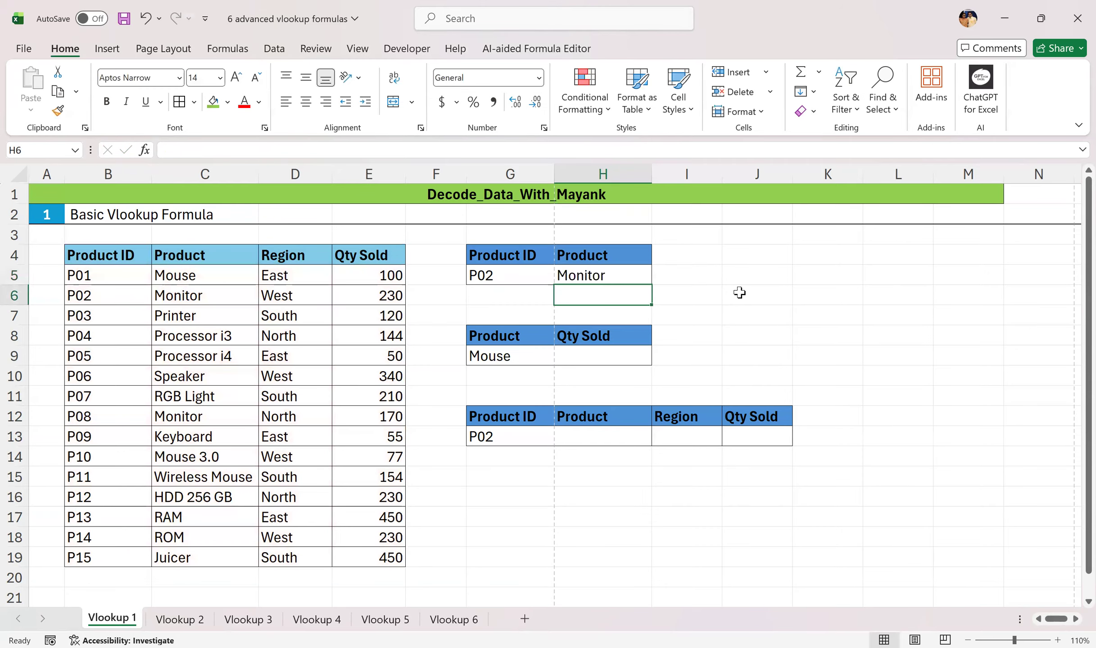
{"action": "left_click", "coordinate": [599, 276]}
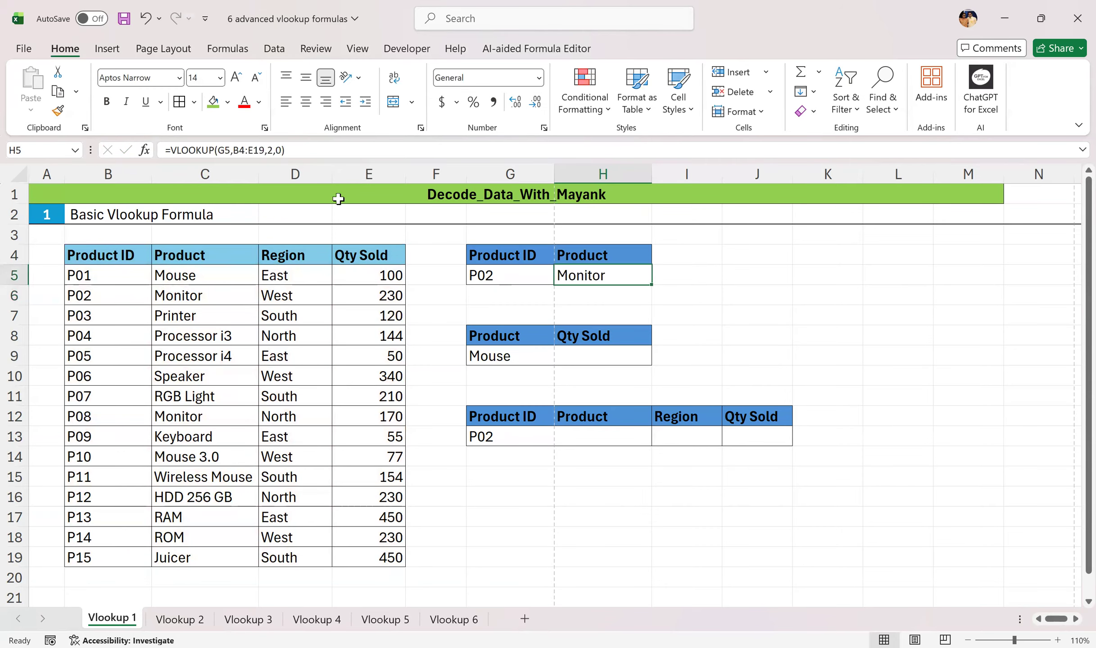
{"action": "left_click", "coordinate": [511, 276]}
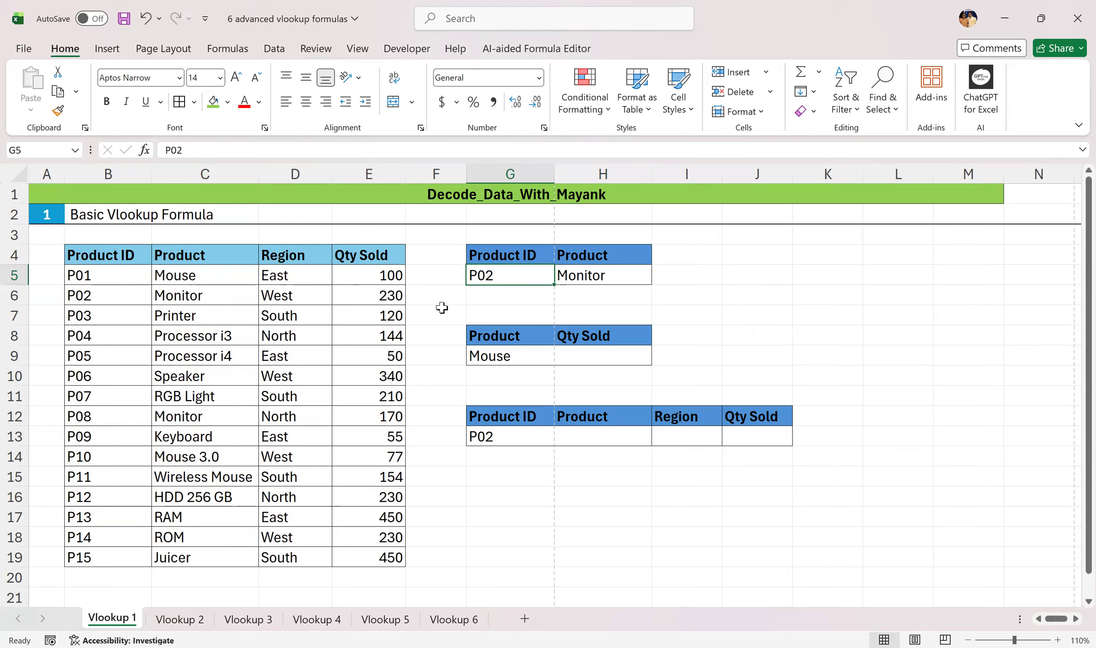
- Begin a VLOOKUP formula in cell H9 under Qty Sold, using the product in G9 as the lookup value
{"action": "left_click", "coordinate": [590, 358]}
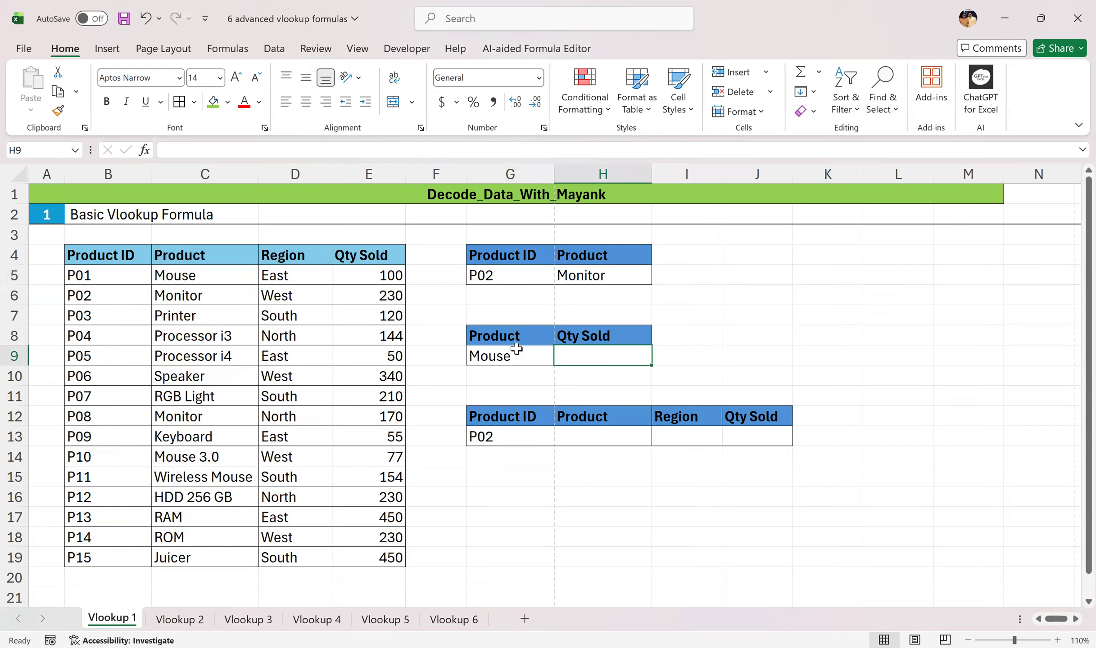
{"action": "left_click", "coordinate": [524, 260]}
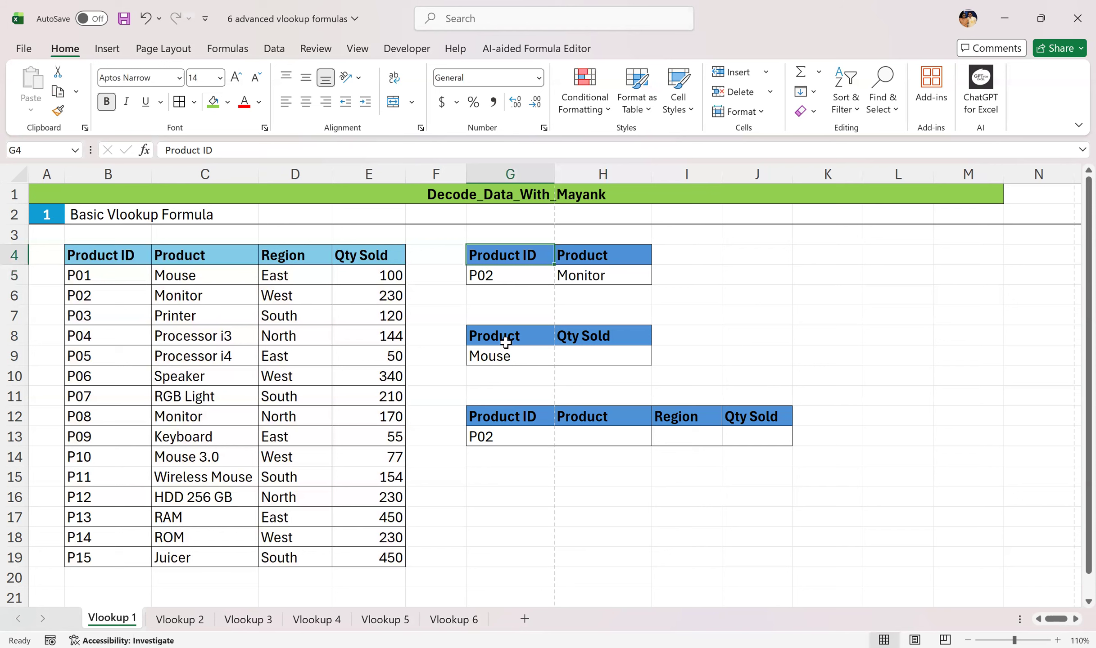
{"action": "left_click", "coordinate": [583, 359]}
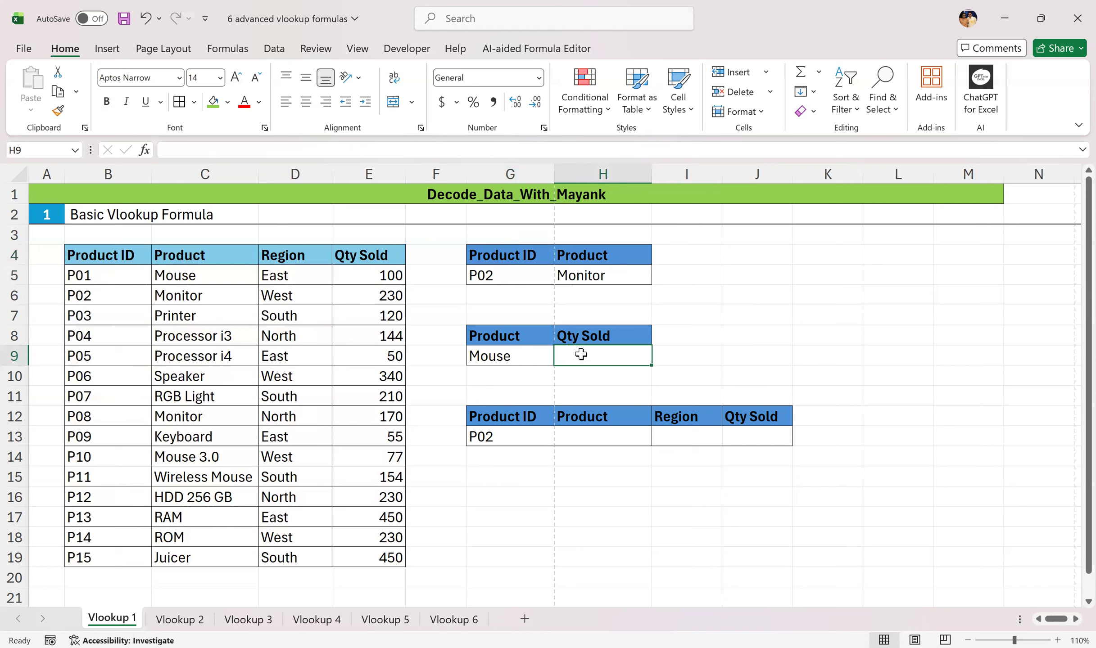
{"action": "double_click", "coordinate": [581, 356]}
{"action": "type", "text": "="}
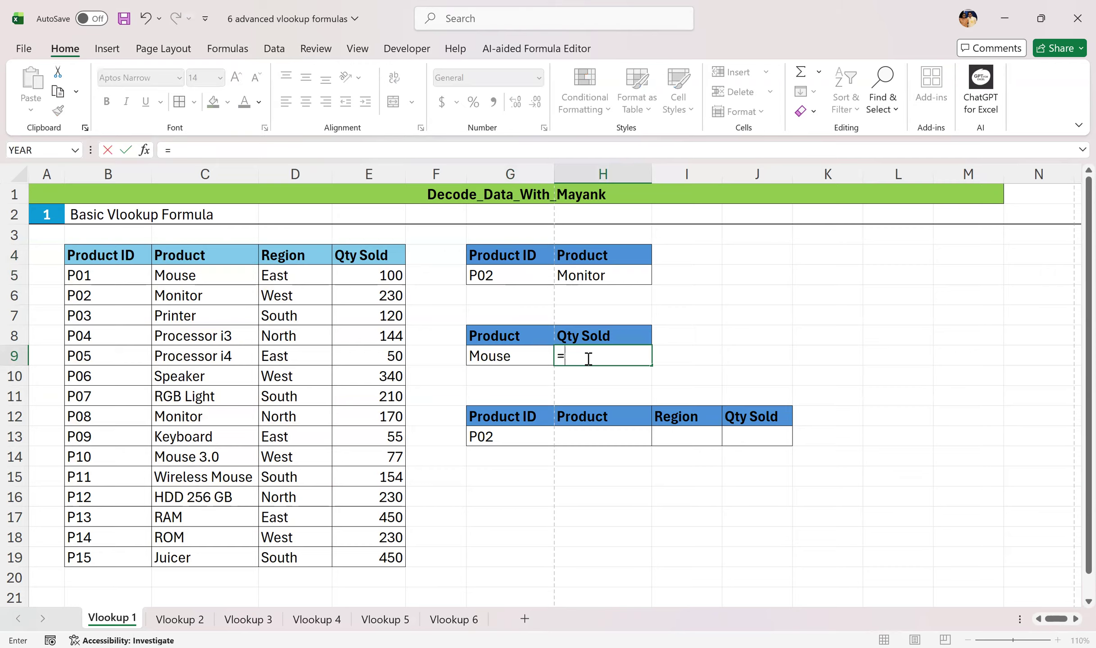
{"action": "type", "text": "vl"}
{"action": "key", "text": "Tab"}
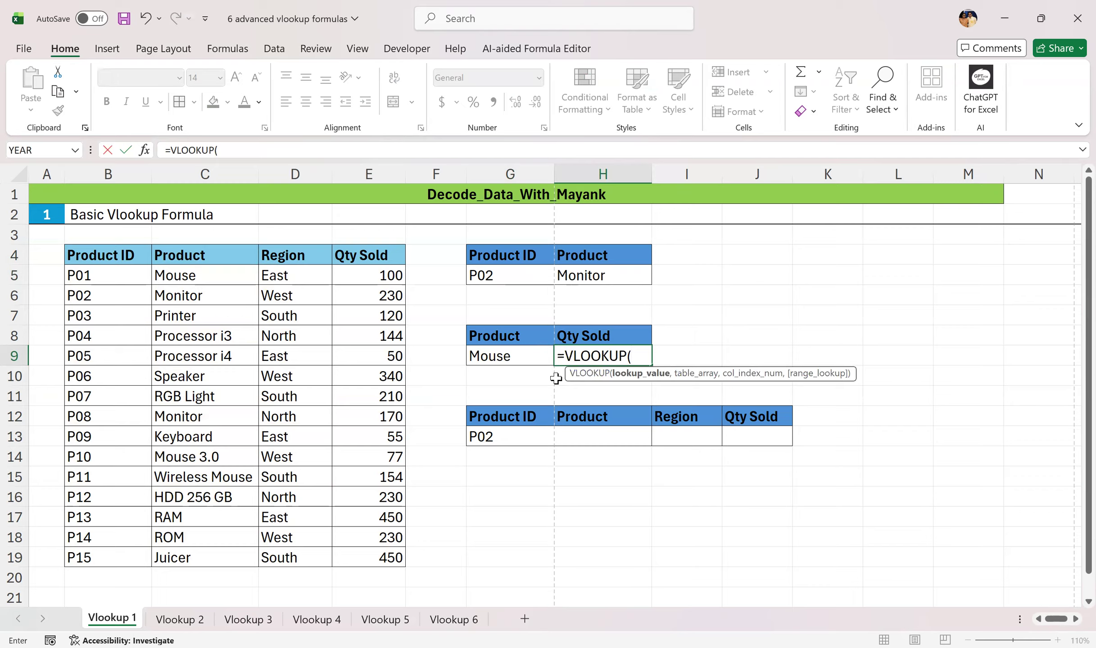
{"action": "left_click", "coordinate": [519, 358]}
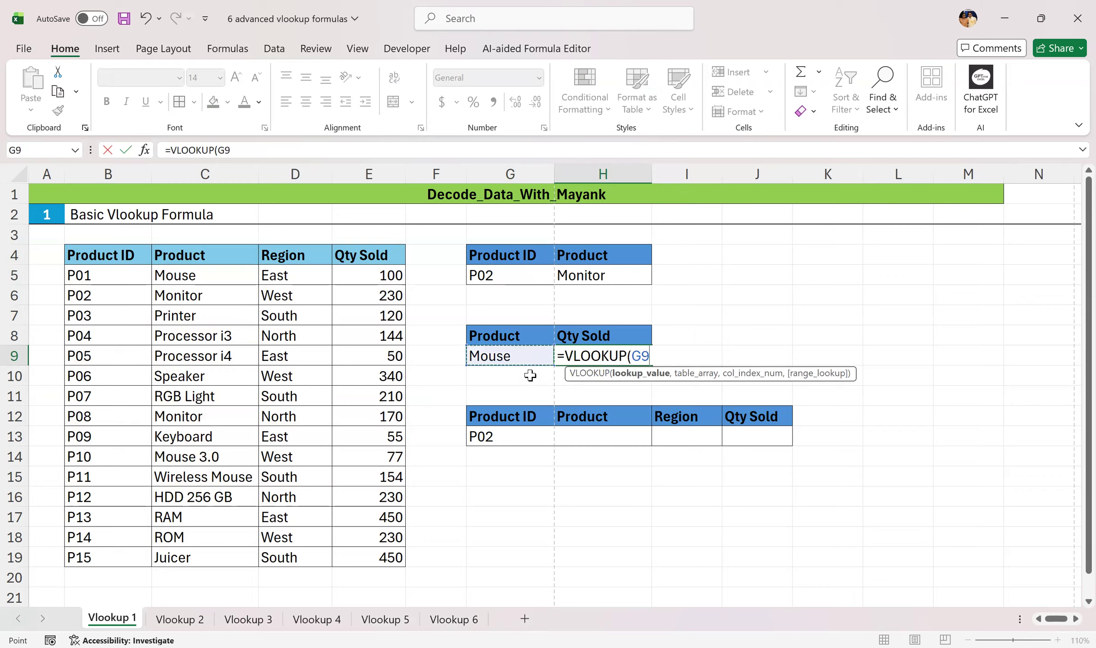
{"action": "type", "text": ","}
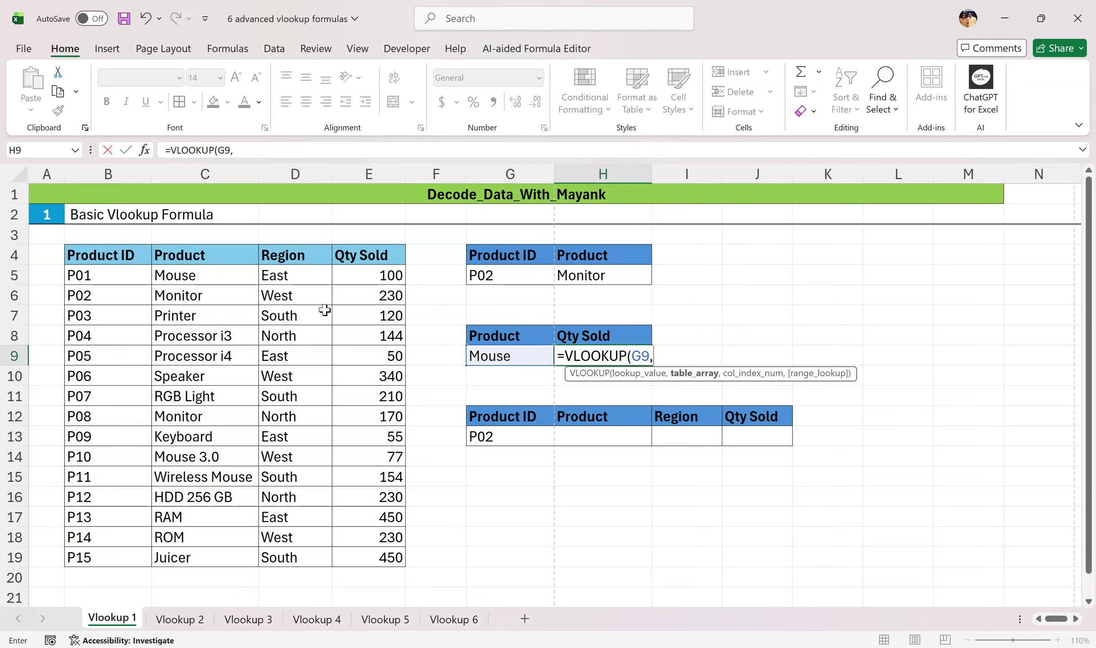
{"action": "left_click", "coordinate": [105, 256]}
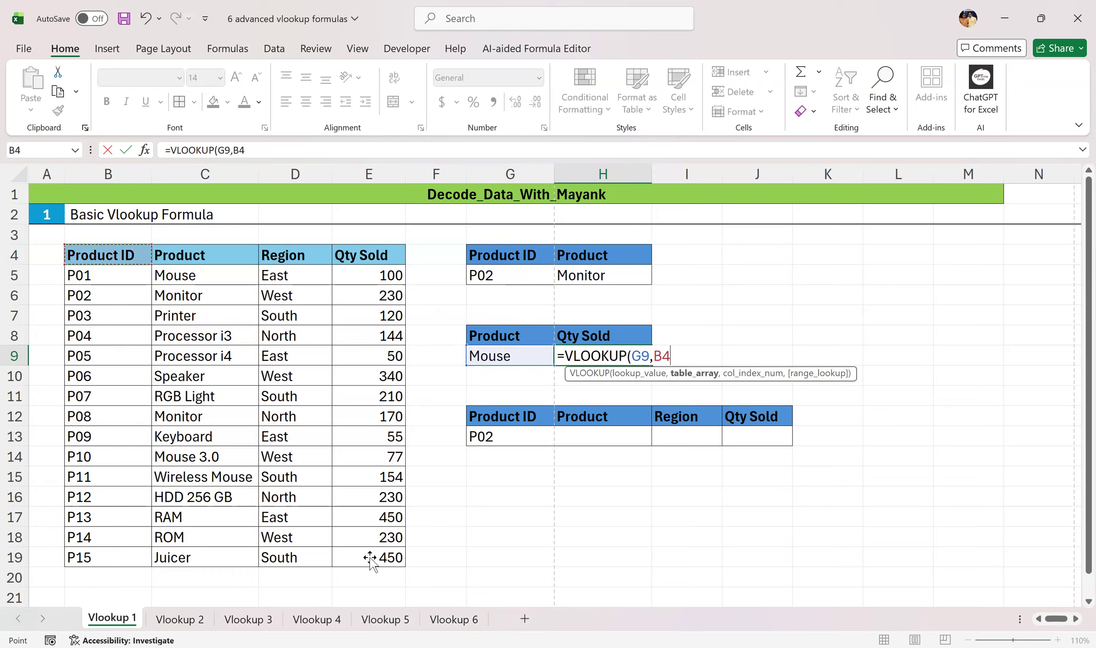
{"action": "key", "text": "ctrl+shift+Right"}
{"action": "key", "text": "ctrl+shift+Down"}
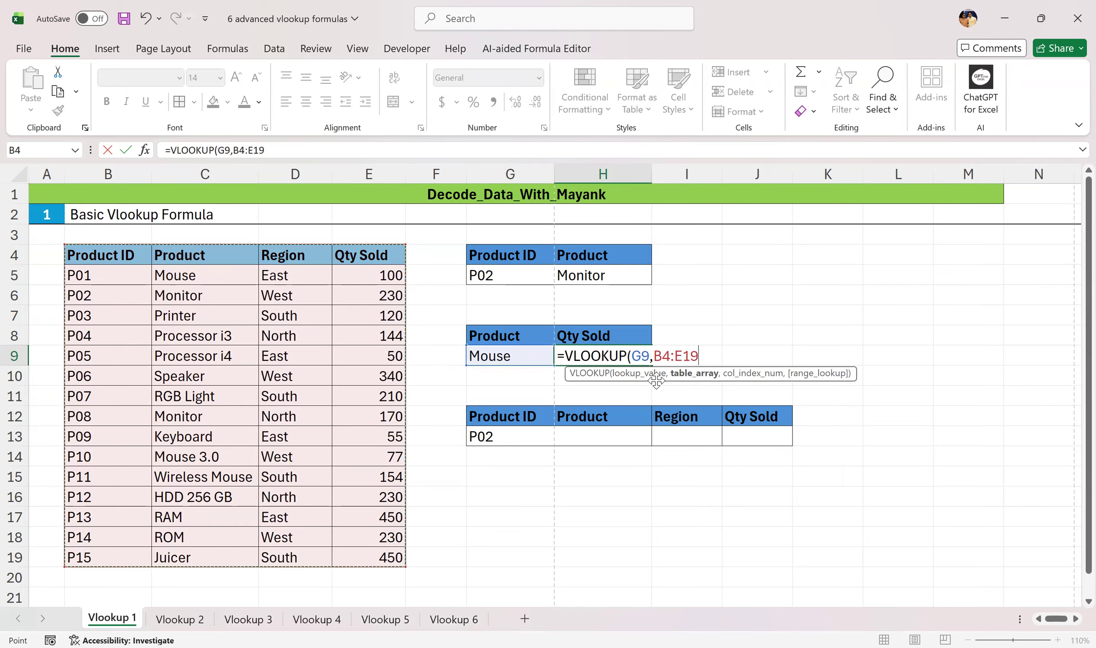
- Complete the H9 VLOOKUP with table range C4:E19, column index 3 and match type 0
{"action": "left_click", "coordinate": [224, 260]}
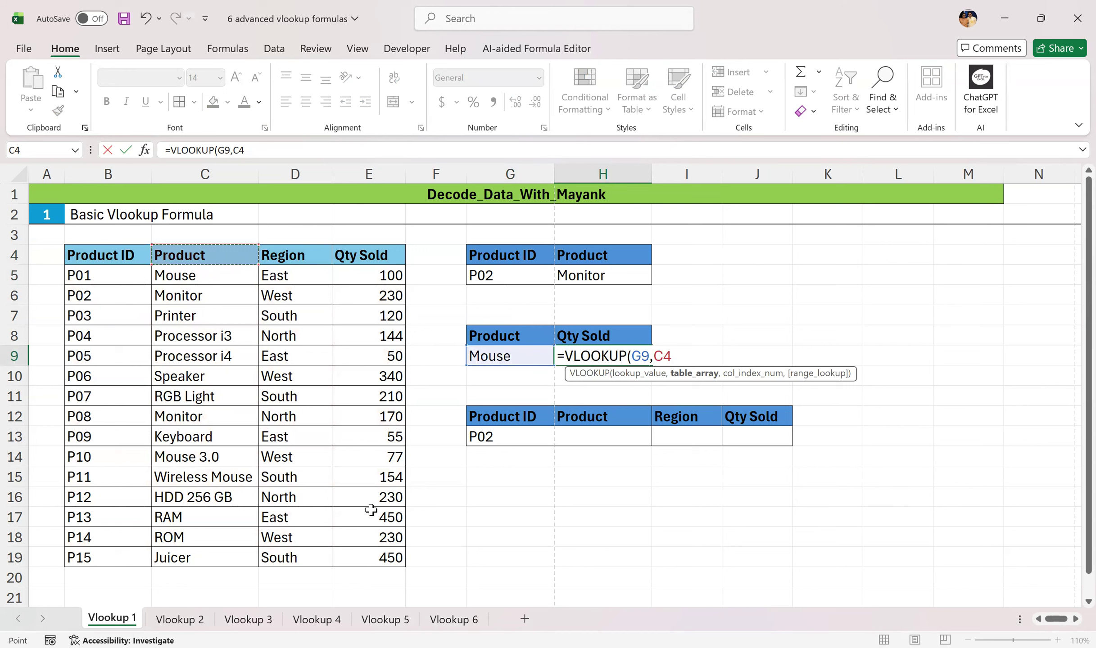
{"action": "left_click", "coordinate": [372, 554], "text": "shift"}
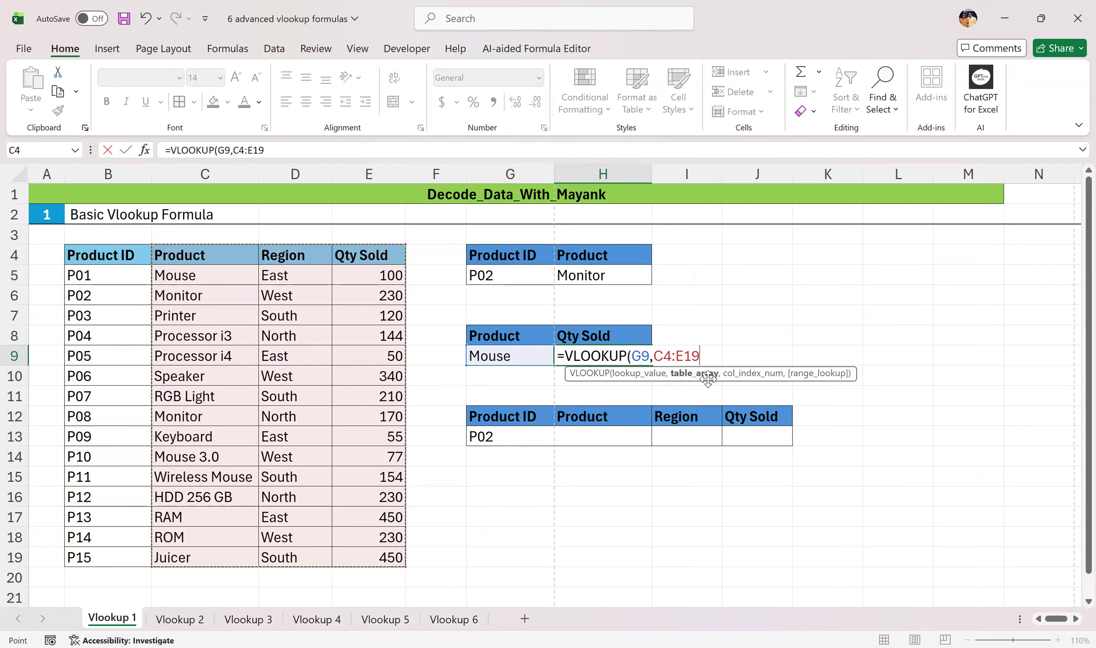
{"action": "type", "text": ",3"}
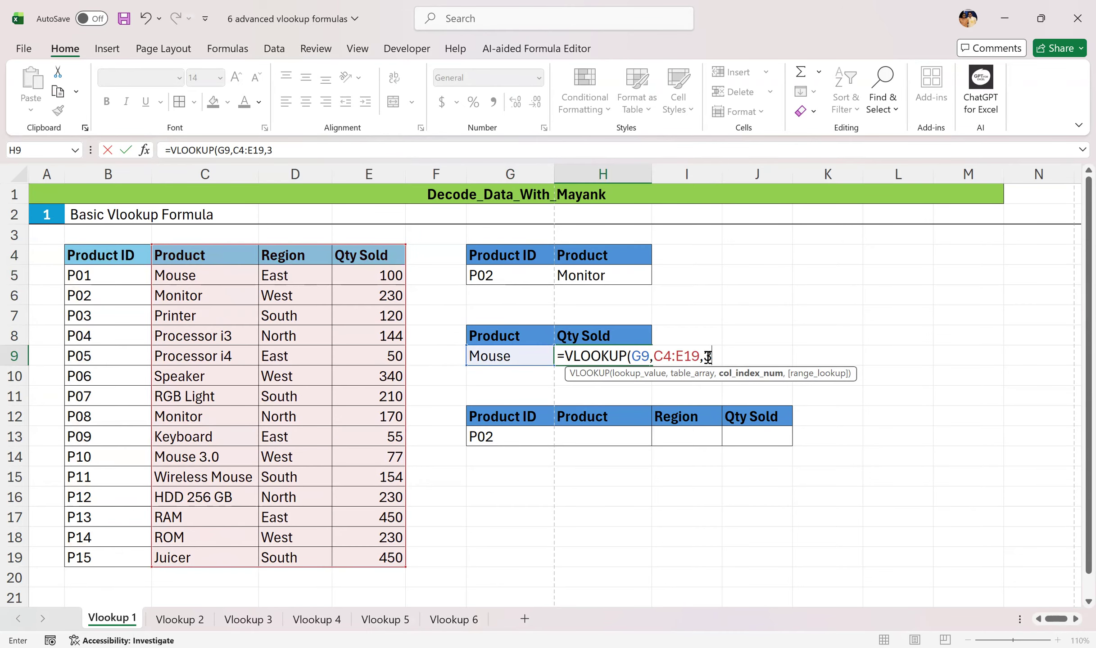
{"action": "type", "text": ",0)"}
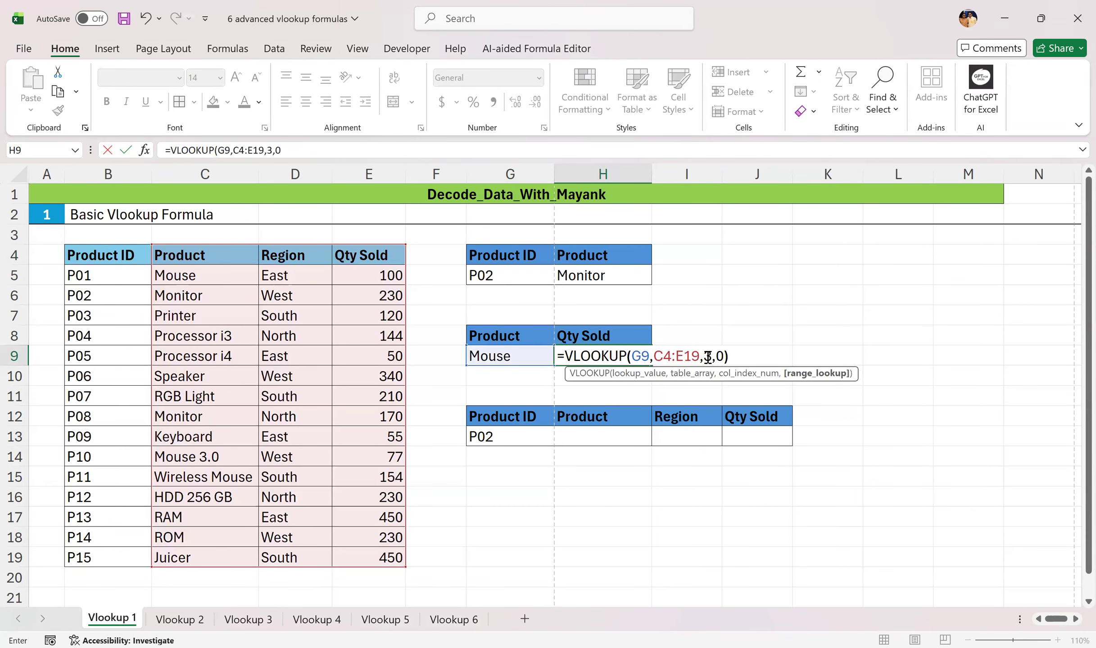
{"action": "key", "text": "Return"}
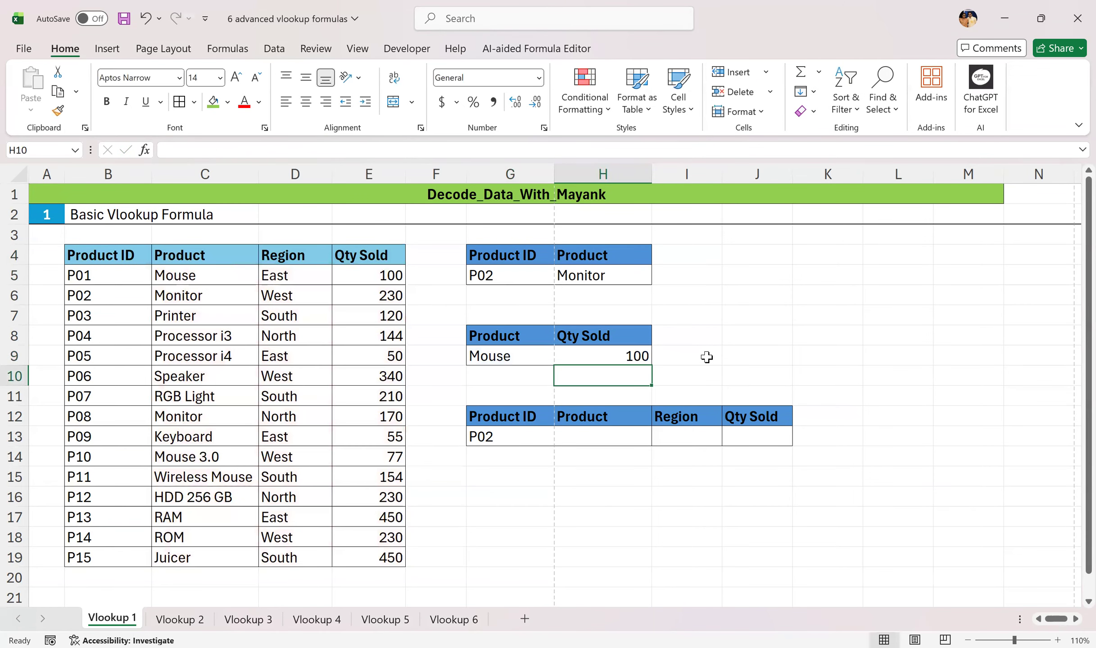
- Examine how the lookup ranges B4:E19 and C4:E19 each start at the column holding their lookup value
{"action": "left_click", "coordinate": [628, 356]}
{"action": "left_click", "coordinate": [504, 275]}
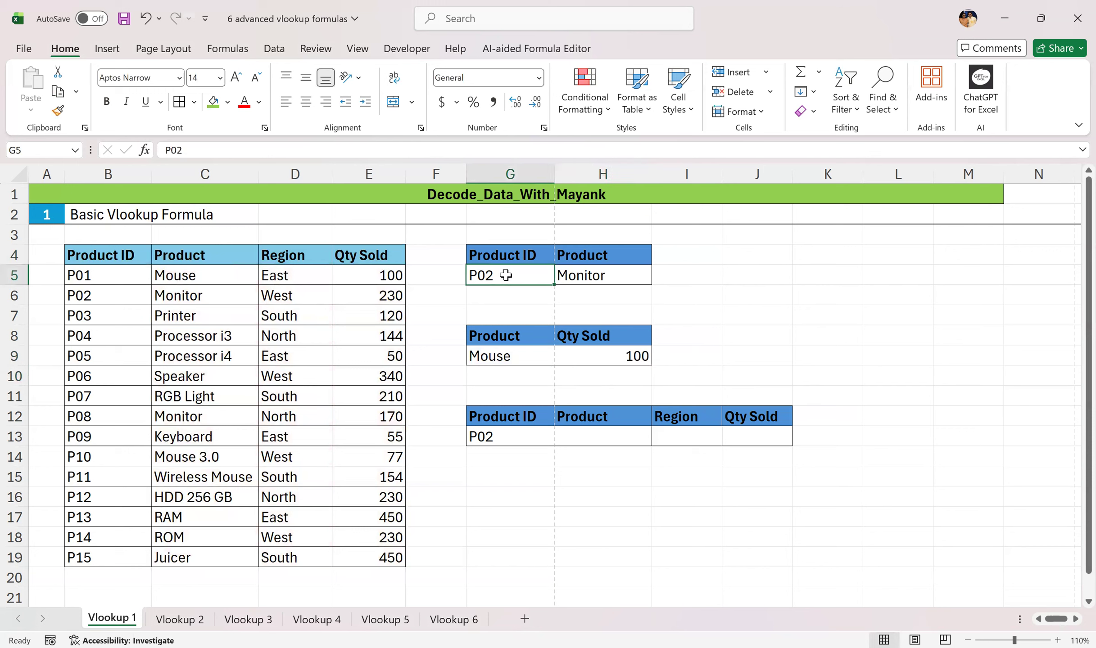
{"action": "left_click_drag", "start_coordinate": [123, 255], "coordinate": [374, 558]}
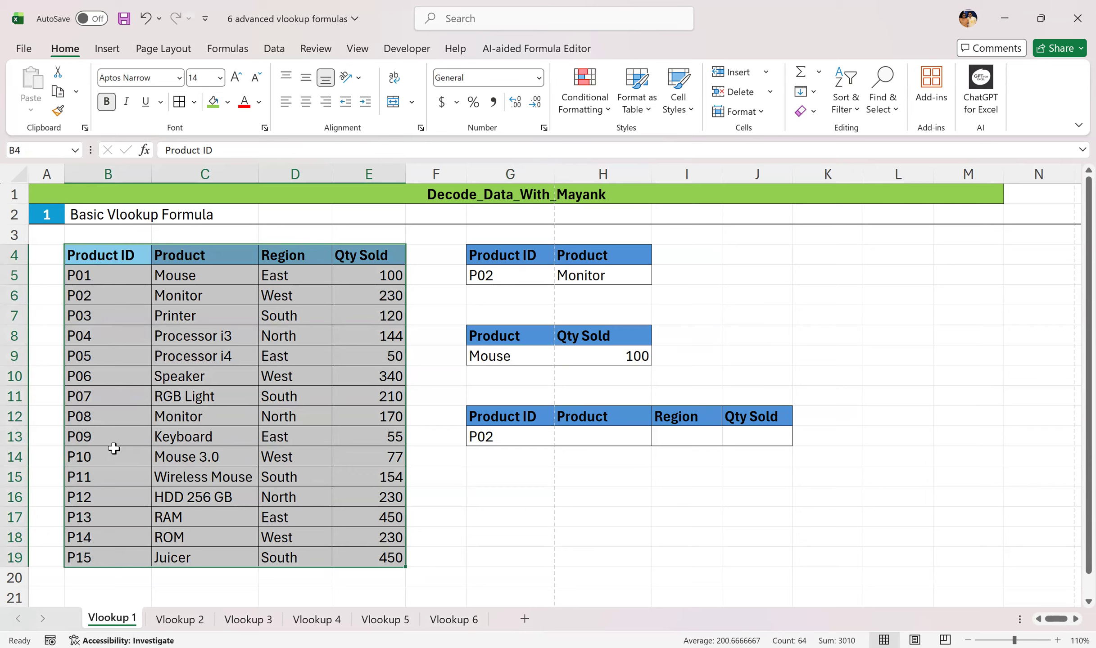
{"action": "left_click", "coordinate": [502, 336]}
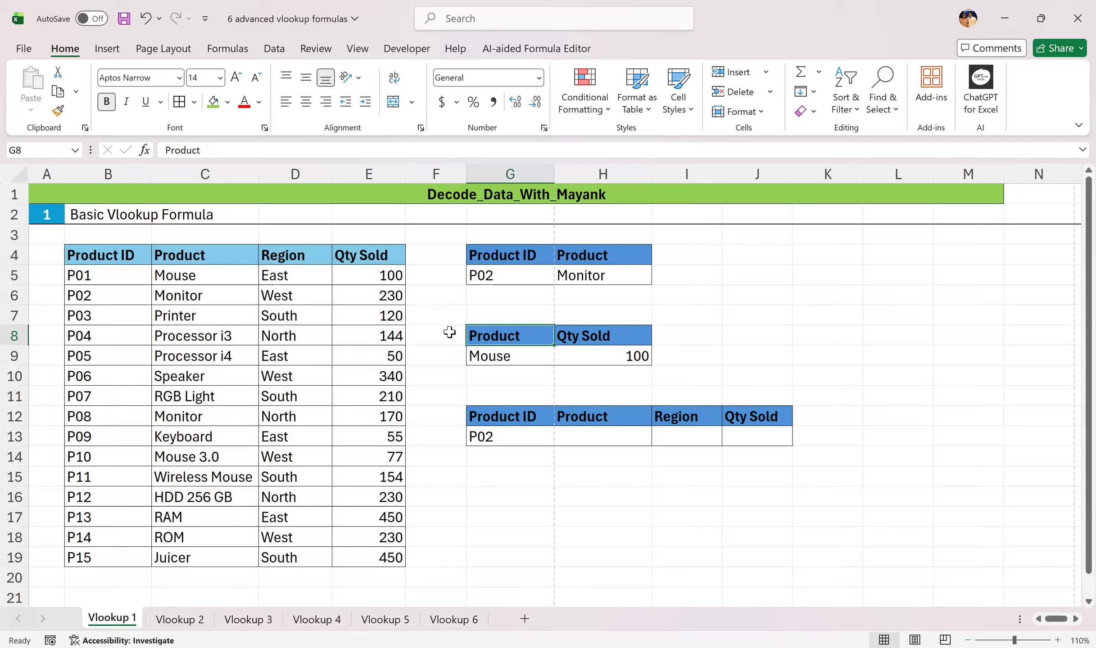
{"action": "left_click", "coordinate": [190, 259]}
{"action": "left_click_drag", "start_coordinate": [279, 266], "coordinate": [385, 559]}
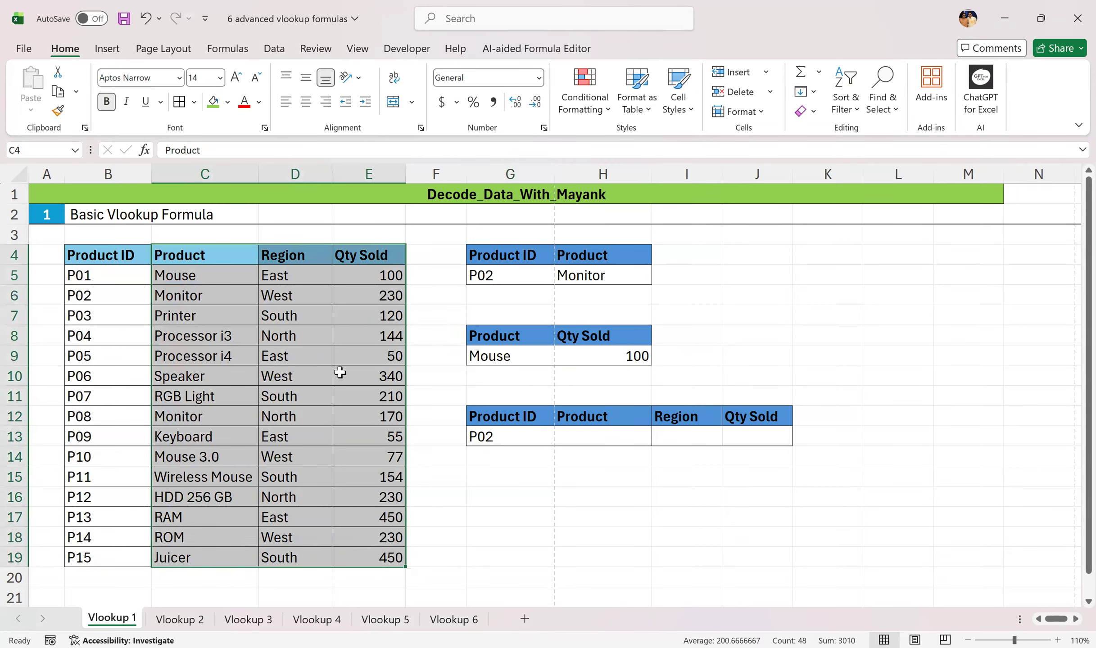
{"action": "left_click", "coordinate": [243, 272]}
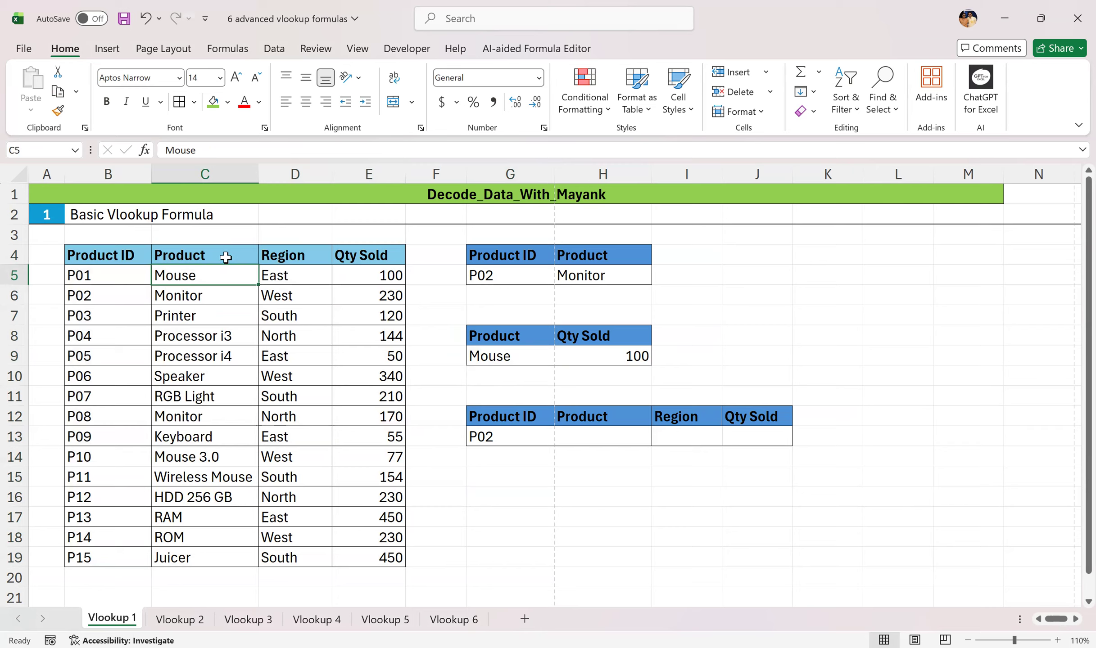
{"action": "left_click", "coordinate": [301, 256]}
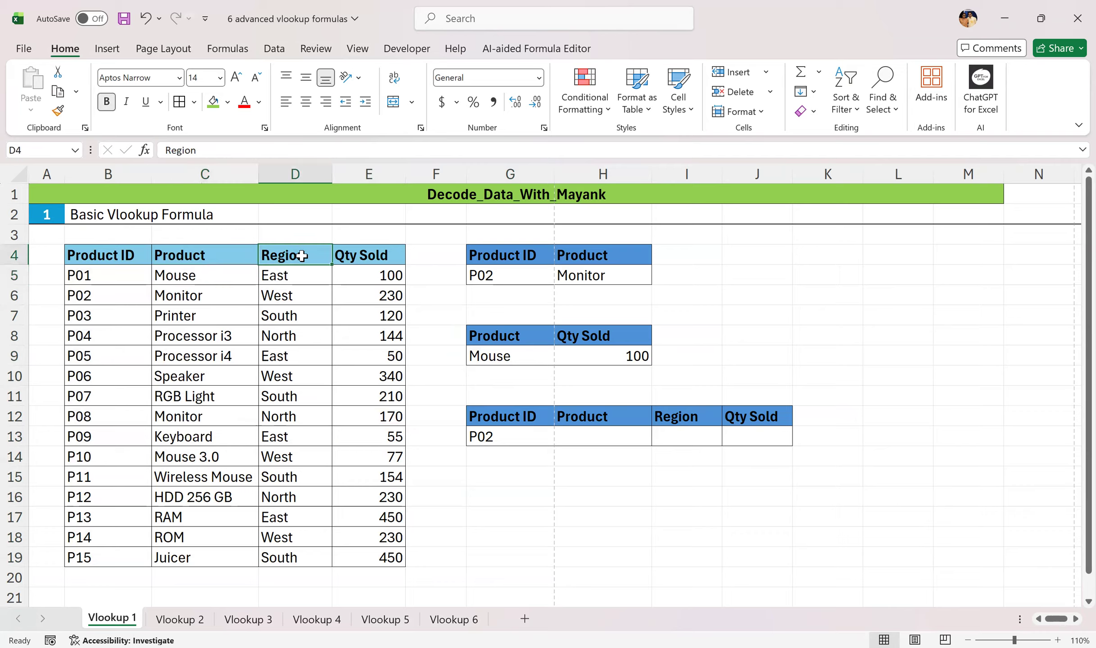
{"action": "left_click", "coordinate": [127, 255]}
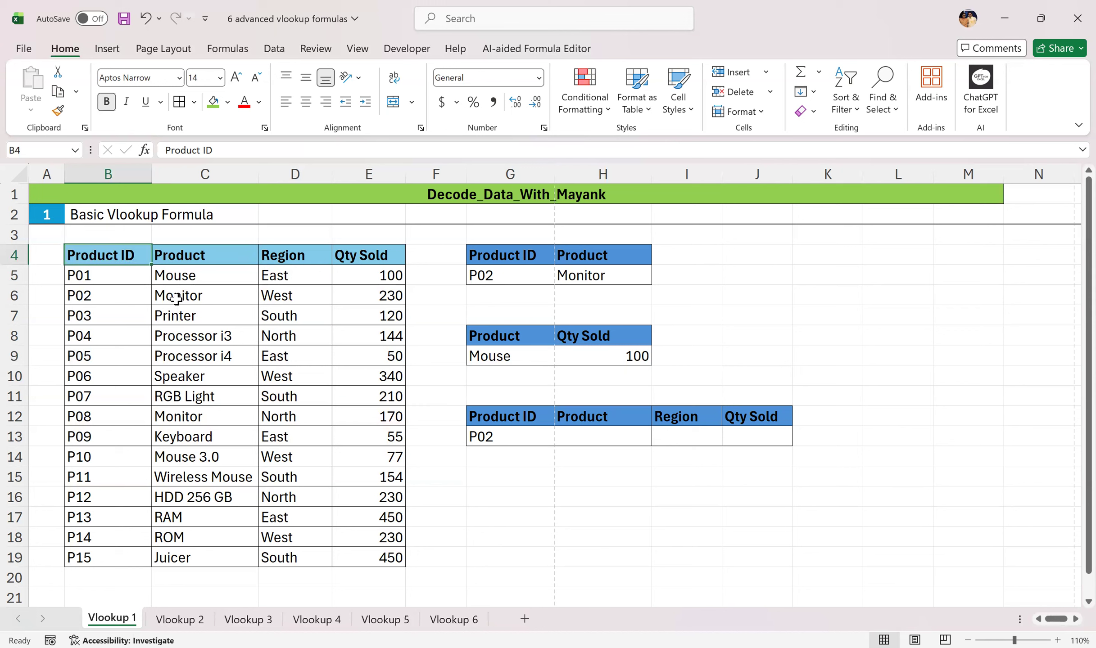
{"action": "left_click", "coordinate": [223, 254]}
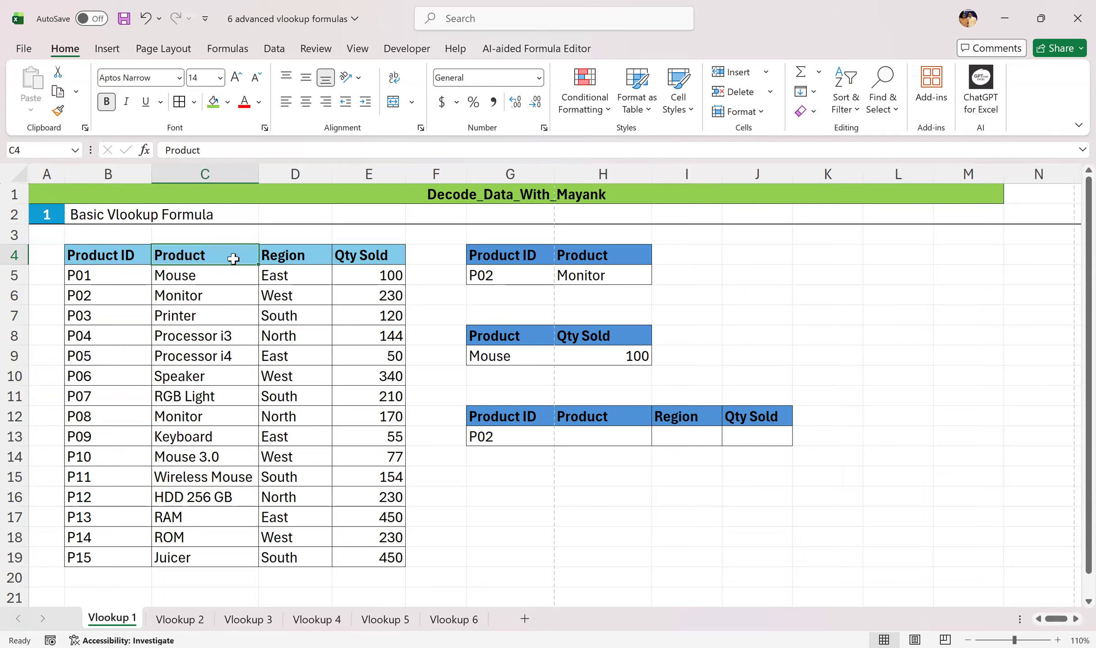
{"action": "left_click_drag", "start_coordinate": [215, 255], "coordinate": [347, 551]}
{"action": "left_click", "coordinate": [214, 295]}
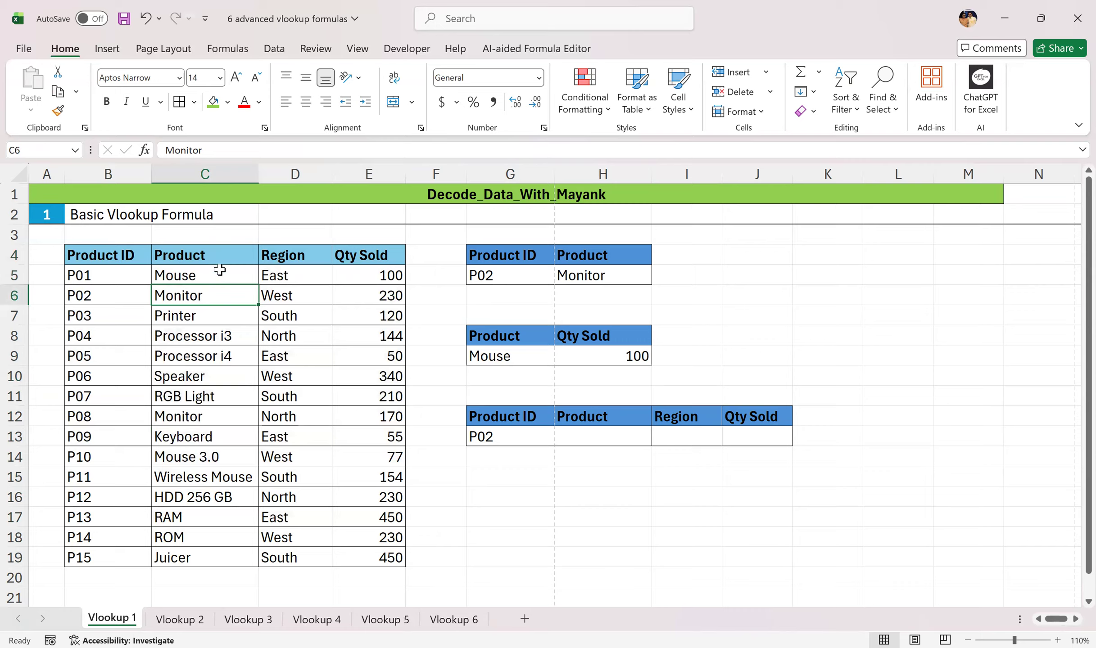
- Enter =VLOOKUP(G13,B4:E19,2,0) in cell H13 to look up the product name for the ID in G13
{"action": "left_click", "coordinate": [569, 444]}
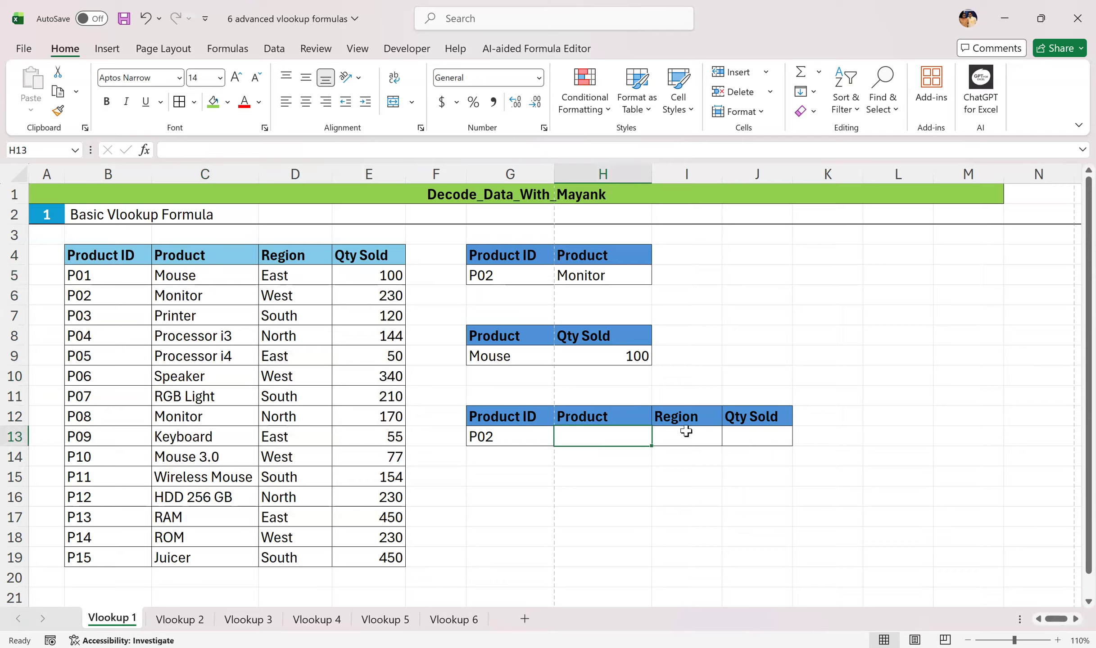
{"action": "type", "text": "="}
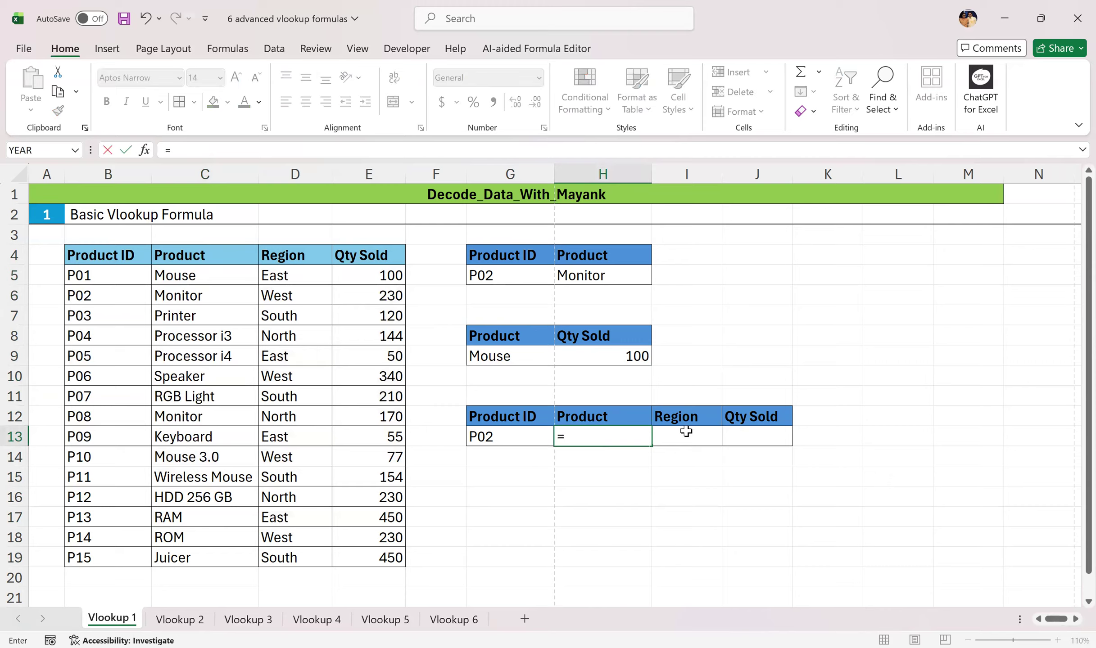
{"action": "type", "text": "VLOOKUP("}
{"action": "left_click", "coordinate": [515, 443]}
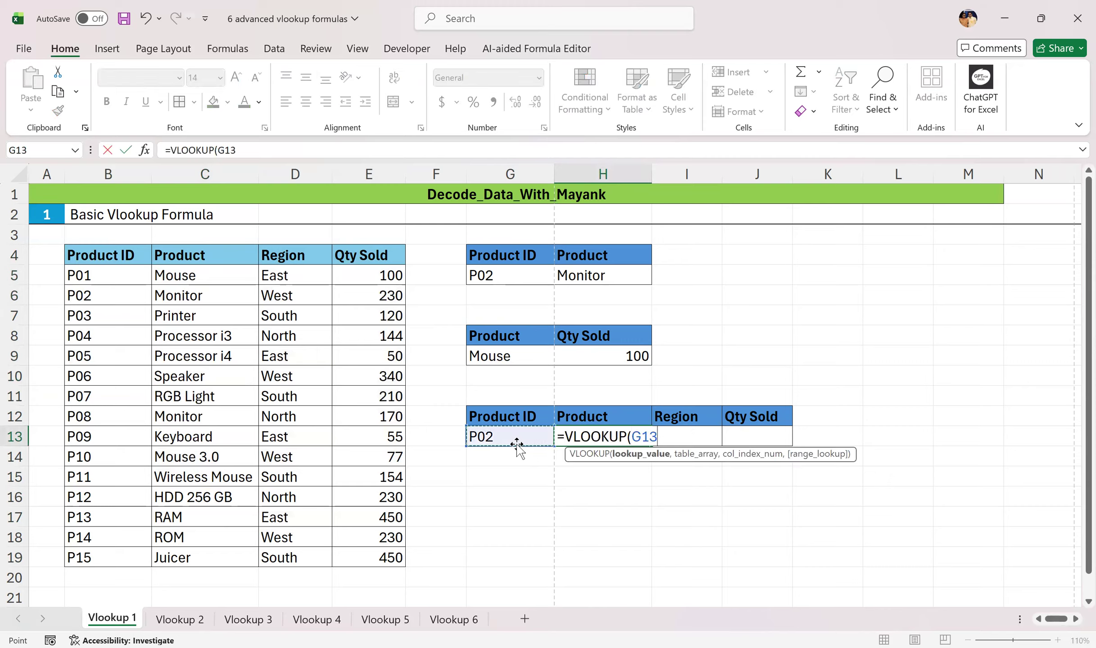
{"action": "type", "text": ","}
{"action": "left_click", "coordinate": [149, 263]}
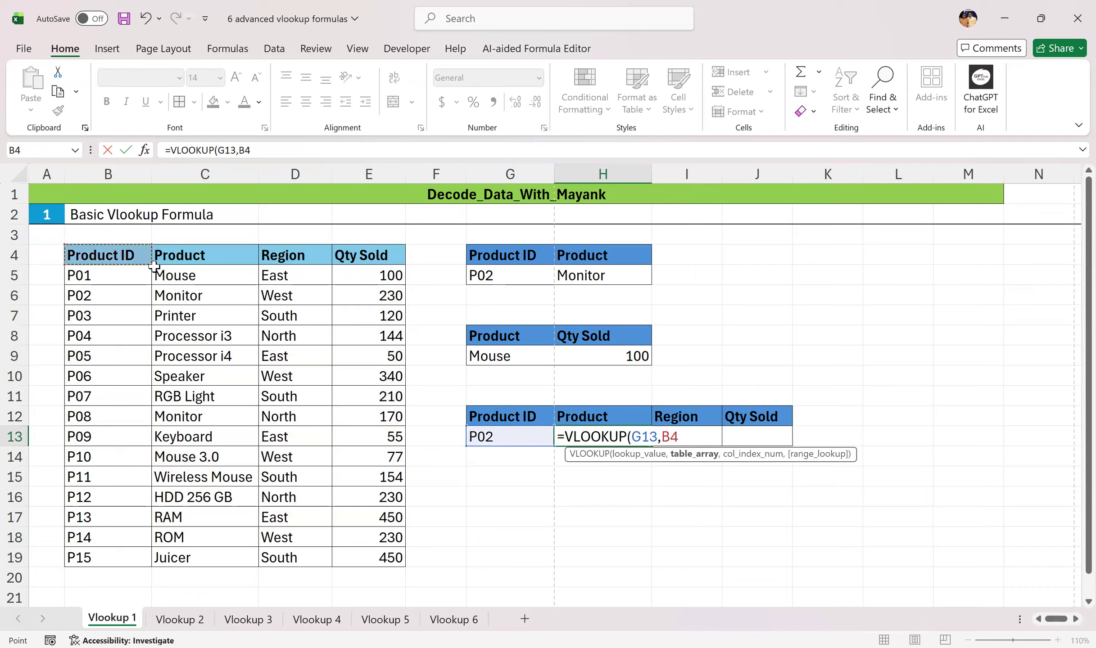
{"action": "left_click", "coordinate": [368, 560], "text": "shift"}
{"action": "type", "text": ","}
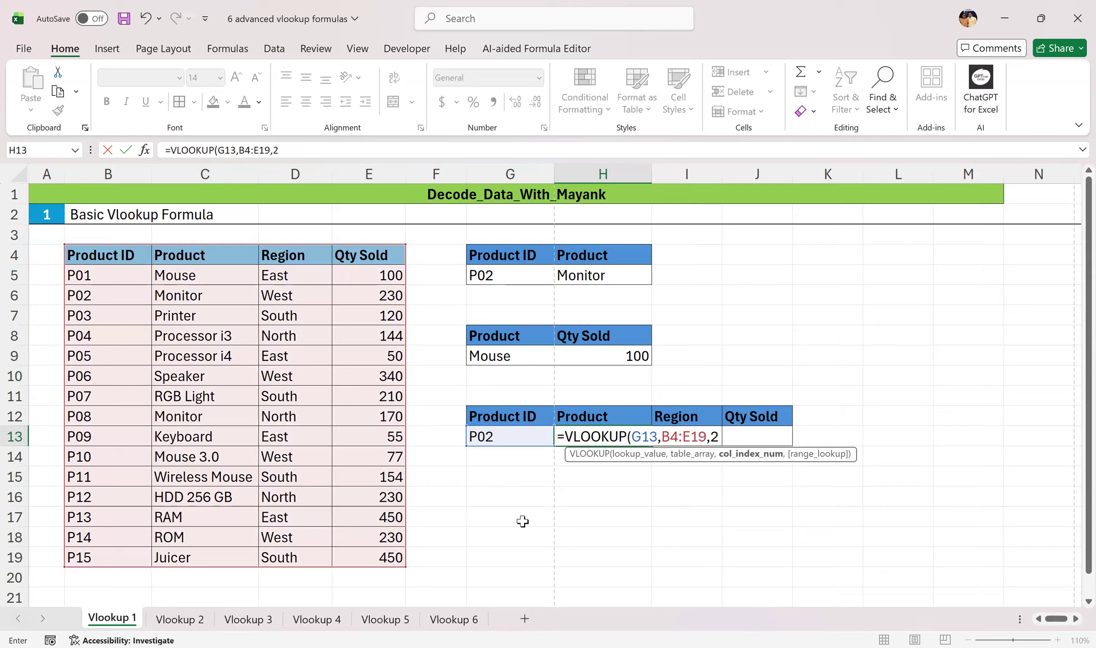
{"action": "type", "text": "2,0"}
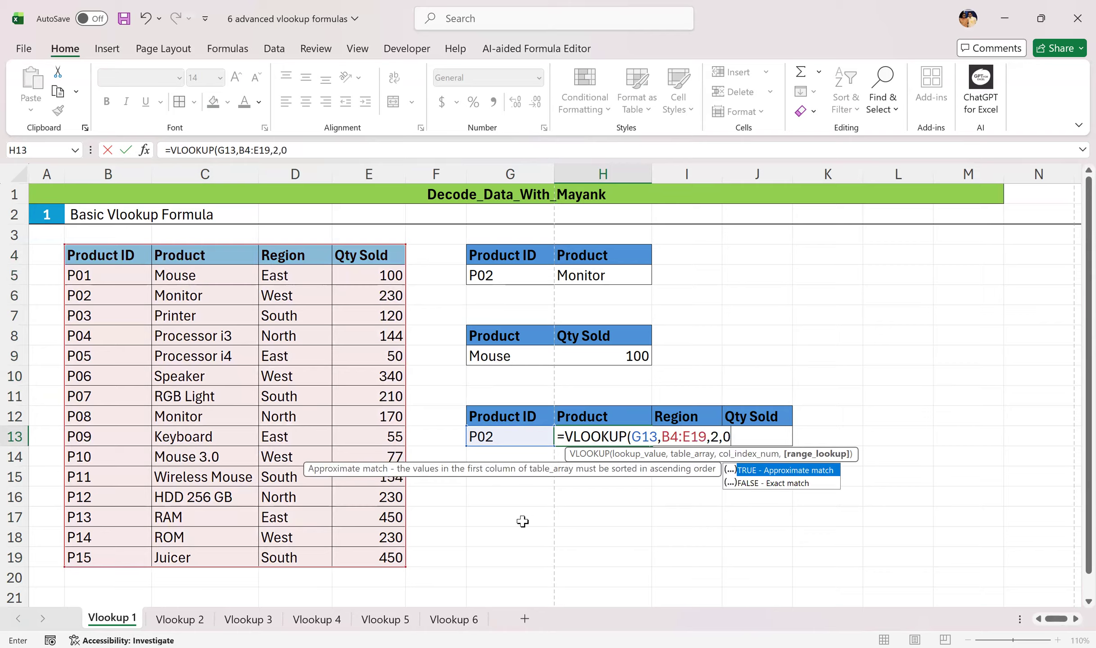
{"action": "key", "text": "Return"}
- Enter =VLOOKUP(G13,B4:E19,3,0) in cell I13 to look up the region for the ID in G13
{"action": "left_click", "coordinate": [680, 436]}
{"action": "type", "text": "="}
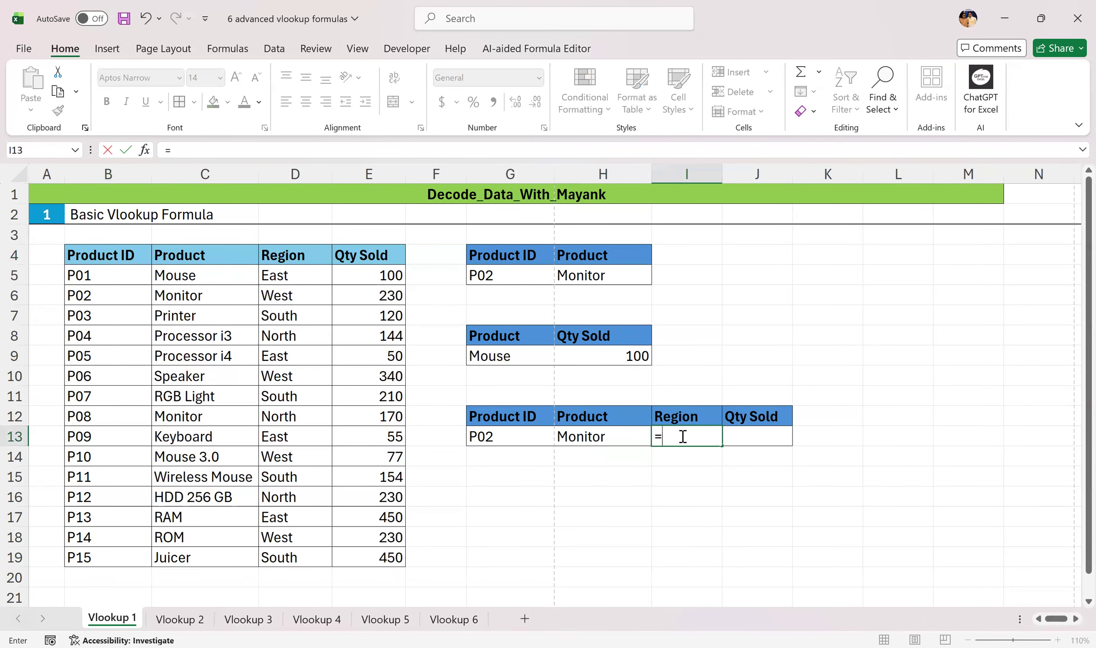
{"action": "type", "text": "VLOOKUP("}
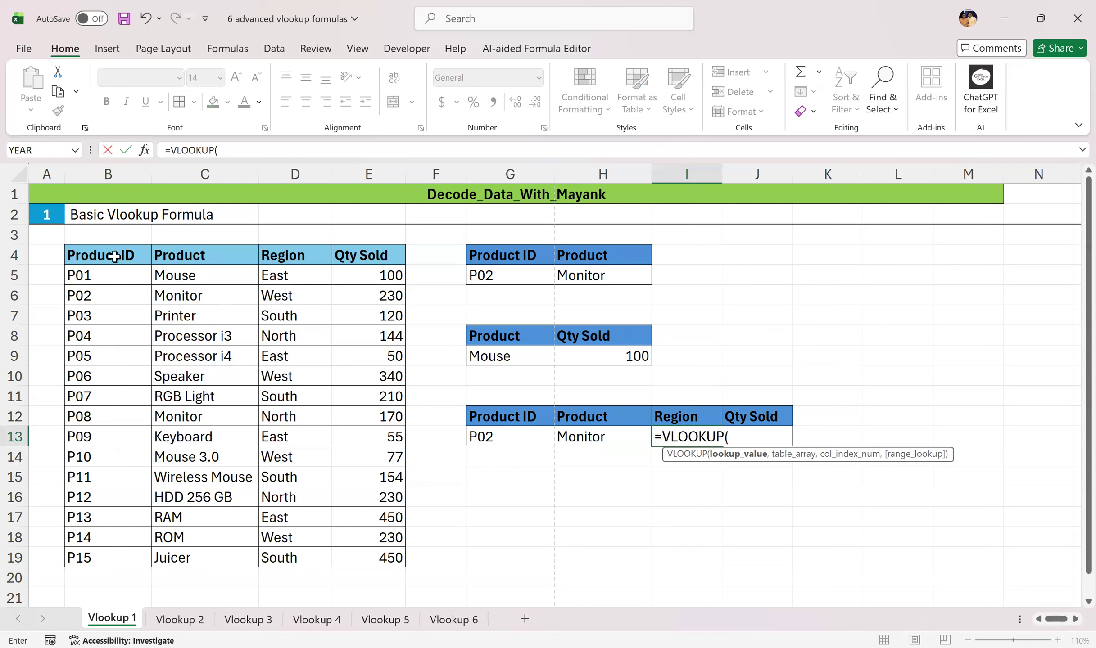
{"action": "left_click", "coordinate": [499, 442]}
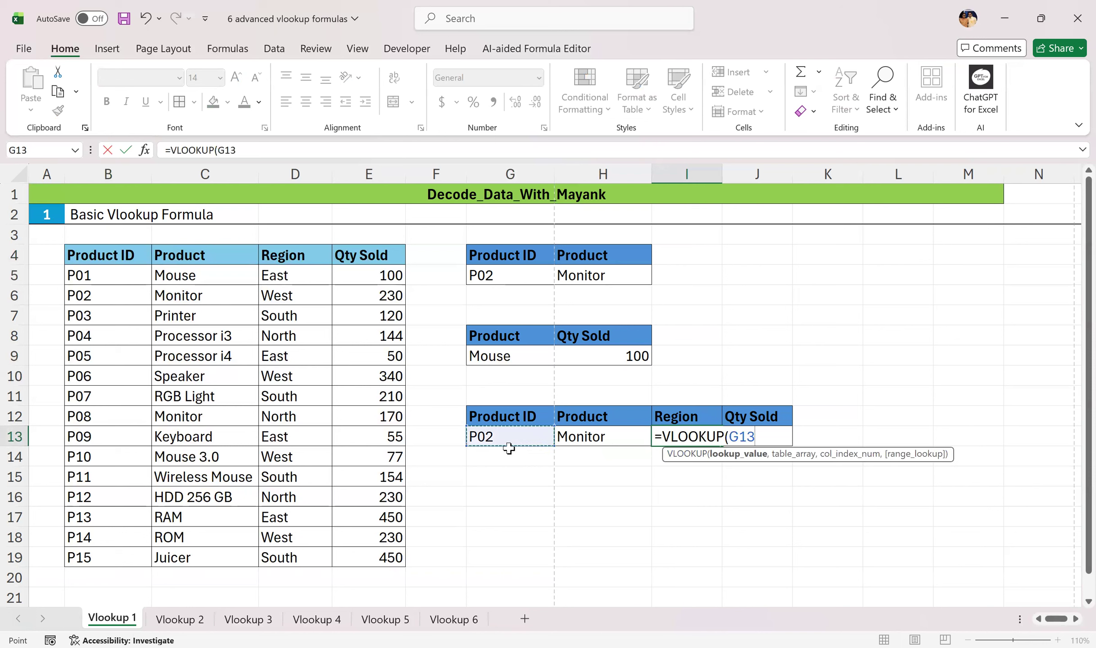
{"action": "type", "text": ","}
{"action": "left_click", "coordinate": [117, 256]}
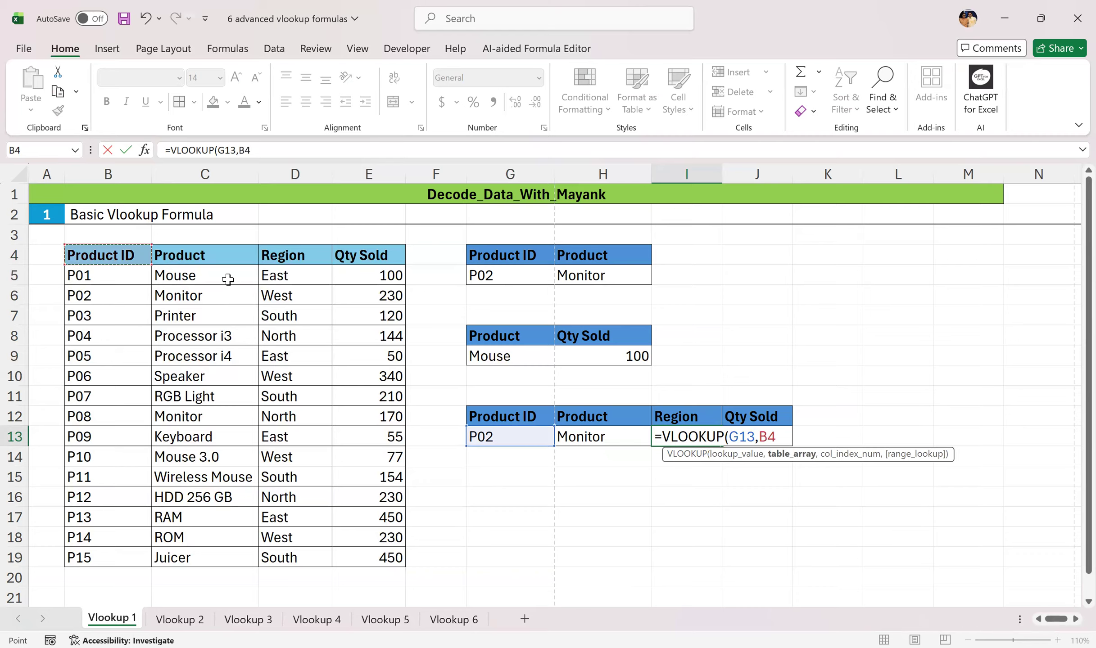
{"action": "left_click", "coordinate": [391, 565], "text": "shift"}
{"action": "type", "text": ",3,0"}
{"action": "key", "text": "Return"}
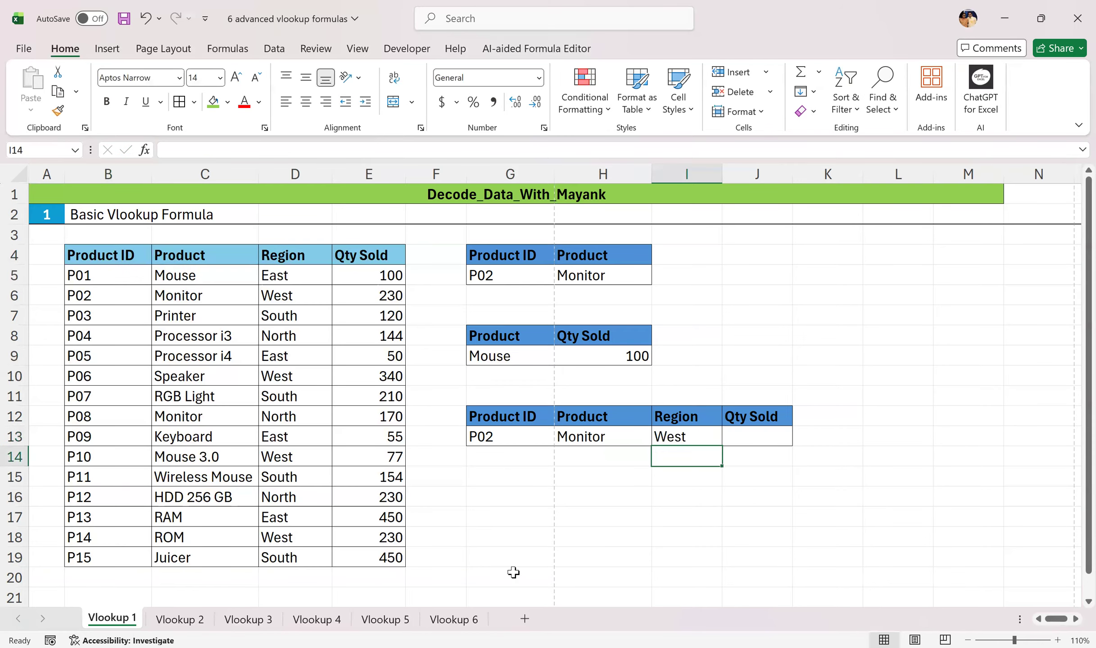
- Enter =VLOOKUP(G13,B4:E19,4,0) in cell J13 to look up the quantity sold for the ID in G13
{"action": "left_click", "coordinate": [761, 440]}
{"action": "type", "text": "="}
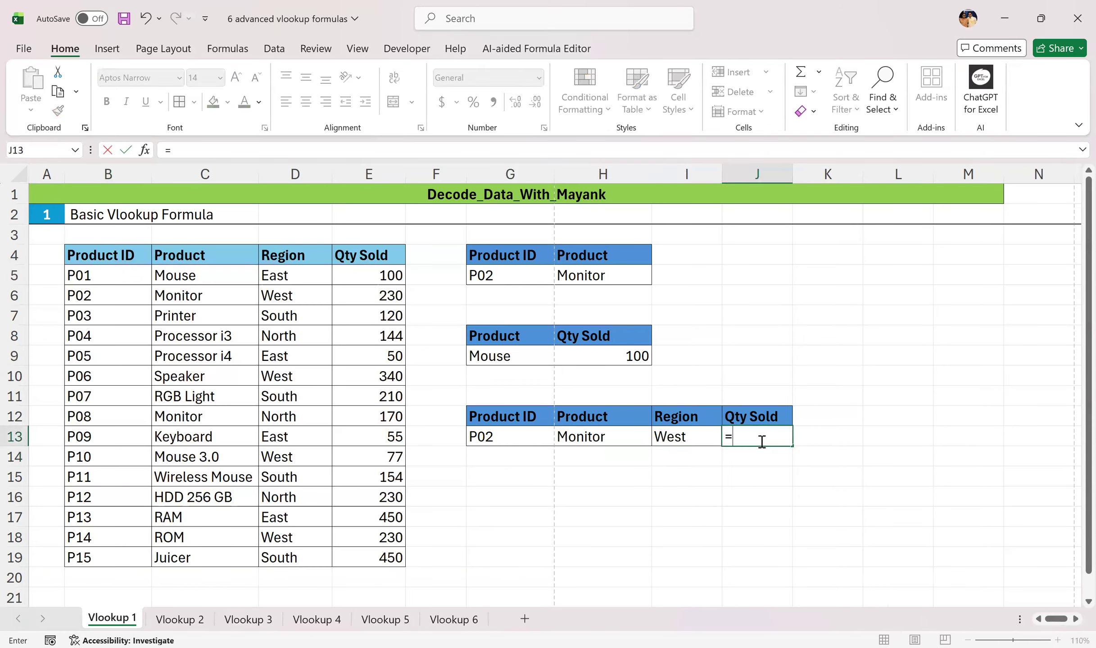
{"action": "type", "text": "VLOOKUP("}
{"action": "left_click", "coordinate": [519, 437]}
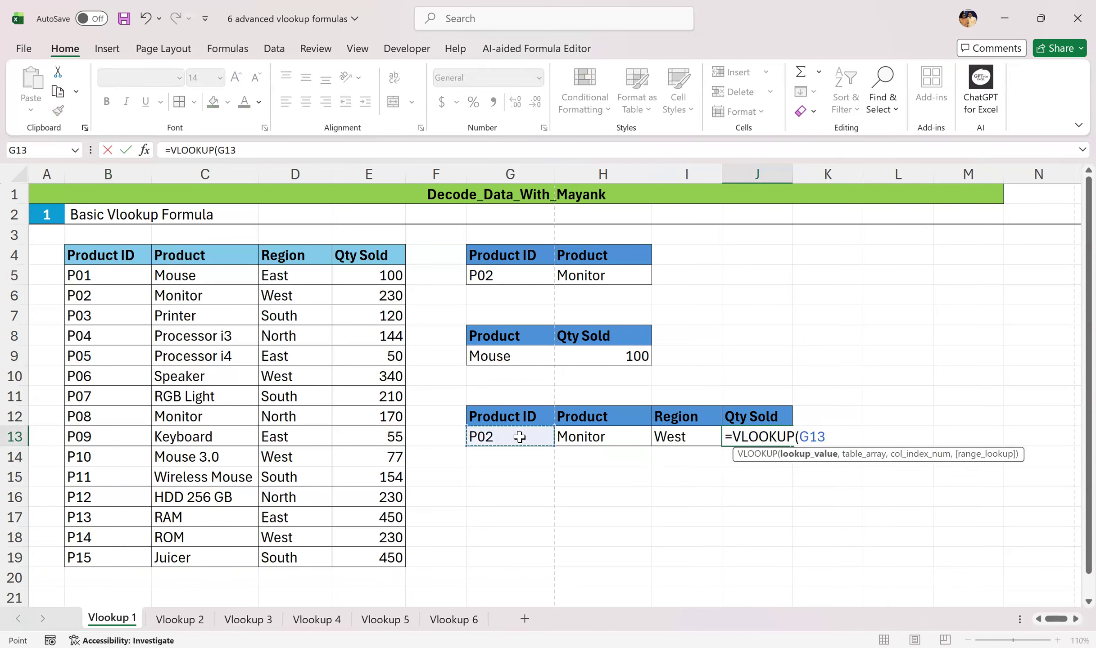
{"action": "type", "text": ","}
{"action": "left_click_drag", "start_coordinate": [96, 255], "coordinate": [387, 558]}
{"action": "type", "text": ",B"}
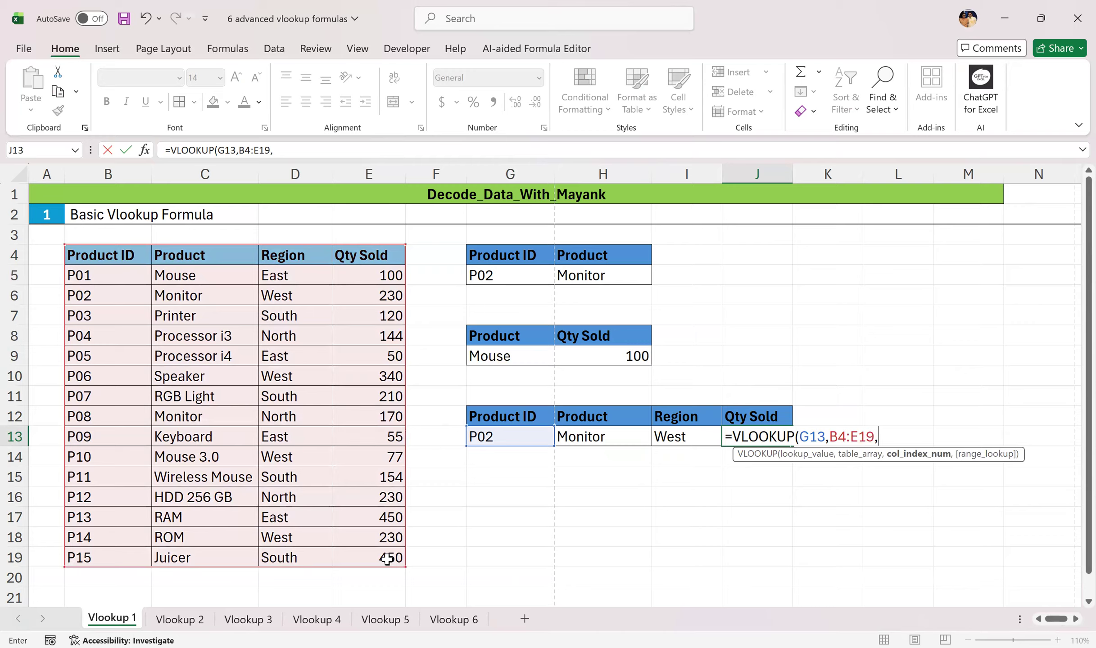
{"action": "type", "text": "4"}
{"action": "type", "text": ",0)"}
{"action": "key", "text": "Return"}
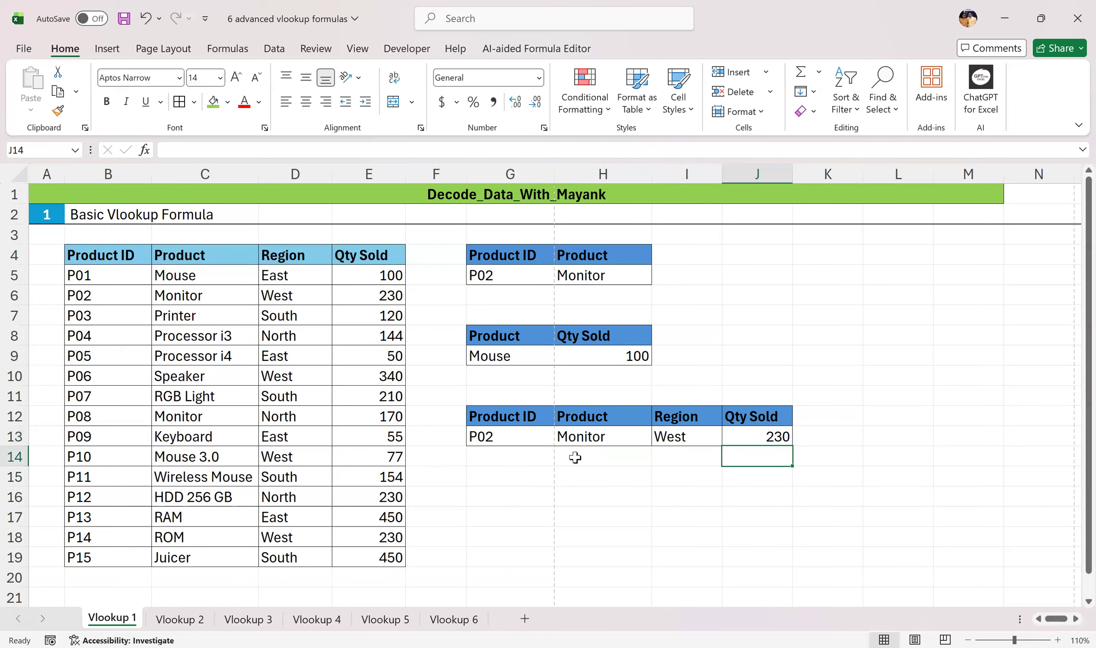
- Compare the formulas in H13, I13 and J13 to see how their column index numbers differ
{"action": "left_click", "coordinate": [596, 436]}
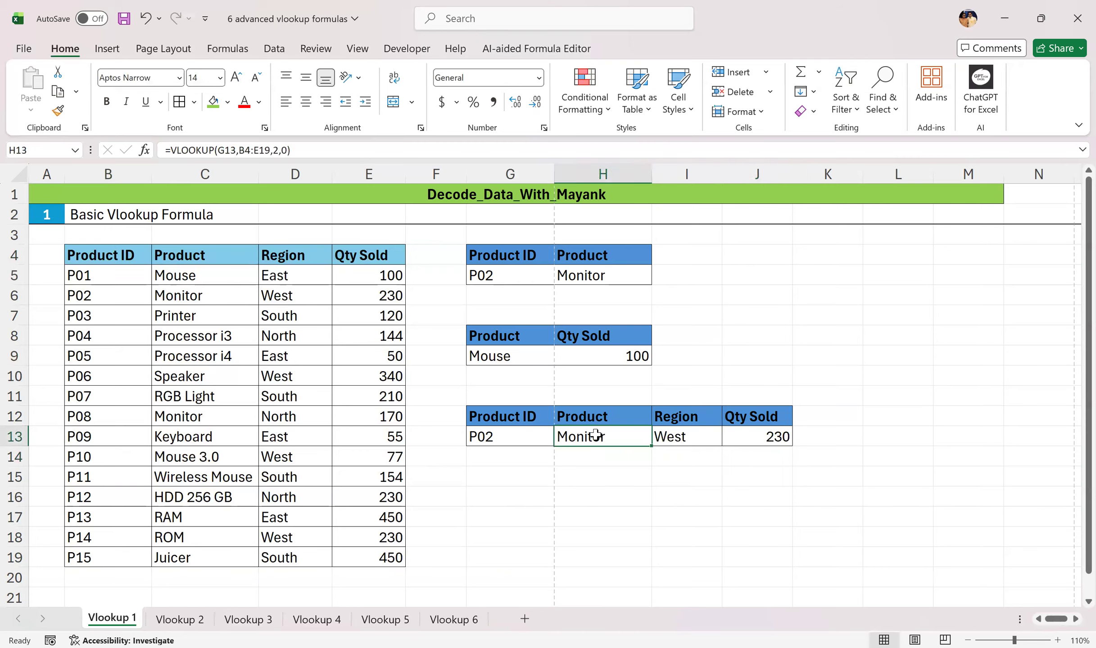
{"action": "left_click", "coordinate": [688, 436]}
{"action": "left_click", "coordinate": [768, 434]}
{"action": "left_click", "coordinate": [620, 443]}
{"action": "left_click", "coordinate": [716, 437]}
{"action": "left_click", "coordinate": [773, 436]}
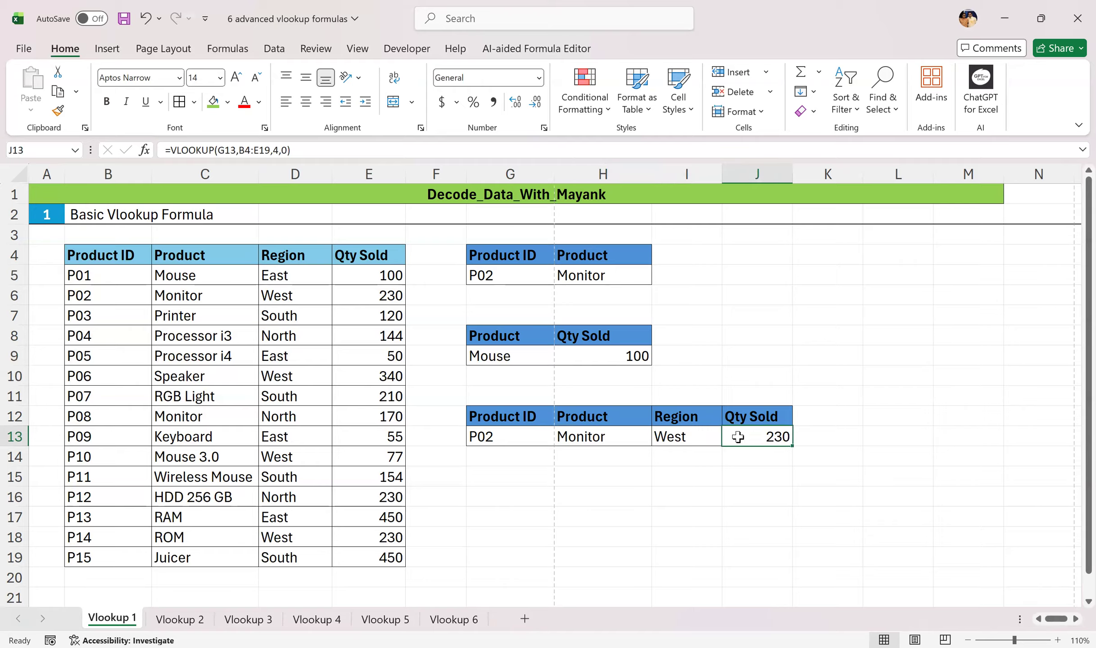
{"action": "left_click", "coordinate": [614, 438]}
{"action": "left_click", "coordinate": [692, 438]}
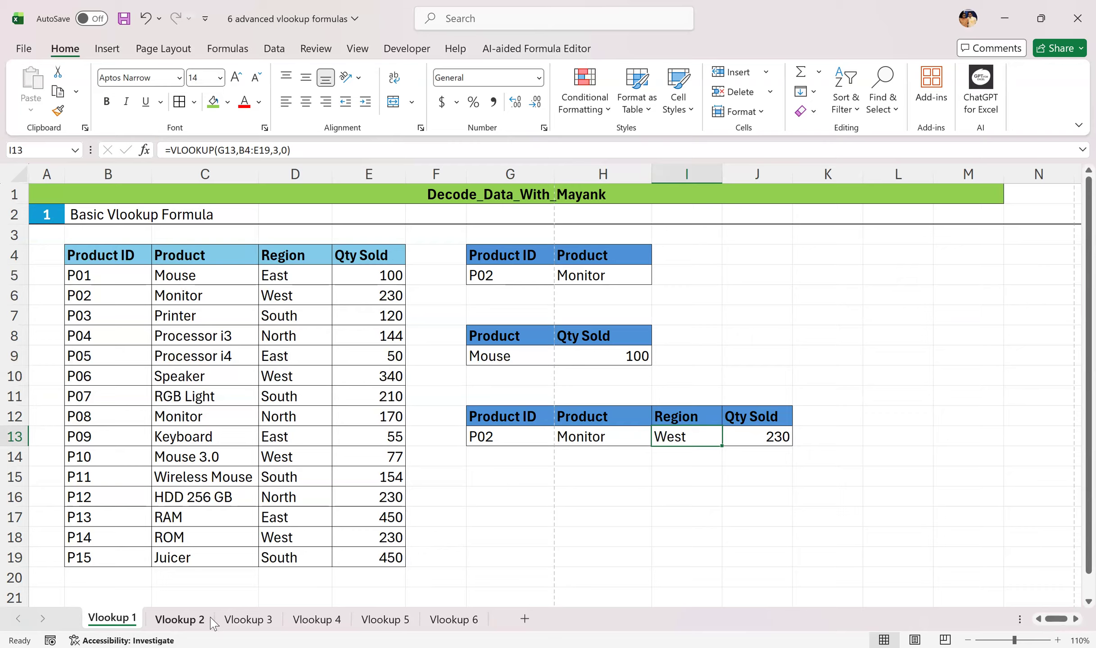
- On the Vlookup 2 sheet, clear the stray product ID P16 from cell B20 below the product table
{"action": "left_click", "coordinate": [180, 620]}
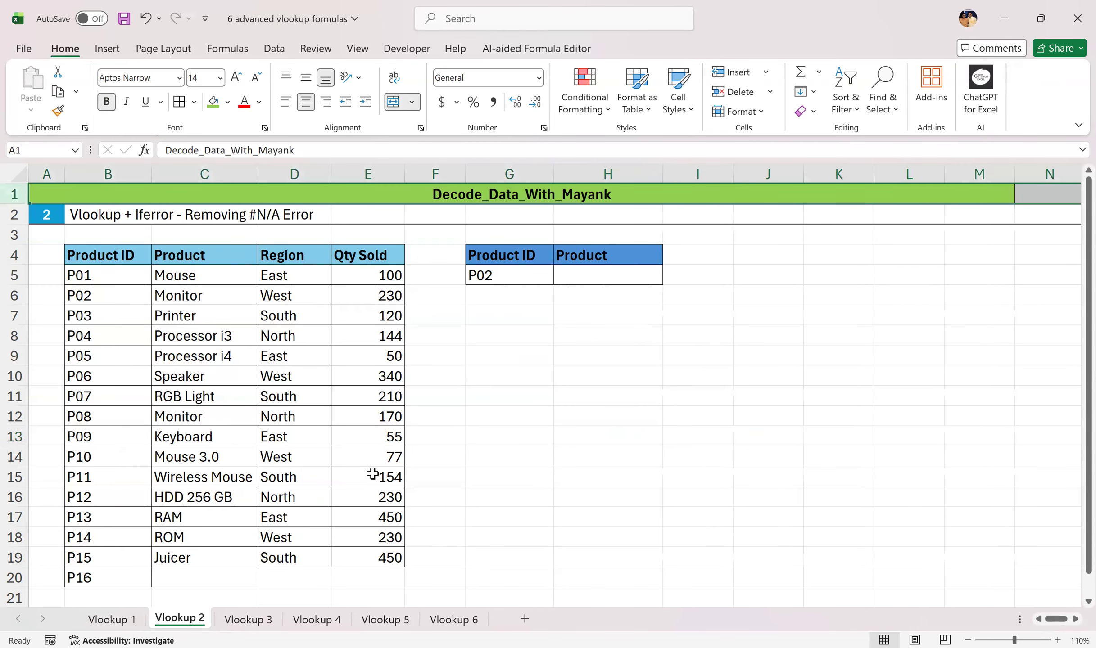
{"action": "scroll", "coordinate": [423, 356], "scroll_direction": "down", "scroll_amount": 1}
{"action": "scroll", "coordinate": [422, 357], "scroll_direction": "up", "scroll_amount": 1}
{"action": "left_click", "coordinate": [109, 573]}
{"action": "key", "text": "Delete"}
{"action": "left_click", "coordinate": [581, 359]}
- Enter =VLOOKUP(G5,B4:E19,2,0) in cell H5 of the Vlookup 2 sheet to look up the product name
{"action": "left_click", "coordinate": [585, 276]}
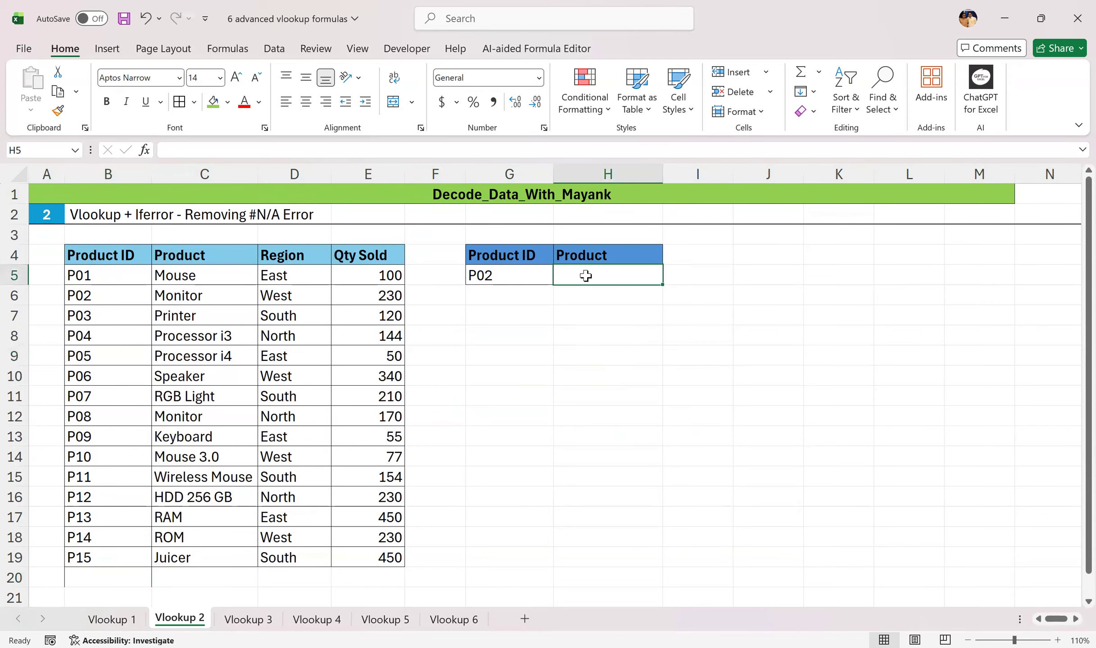
{"action": "type", "text": "="}
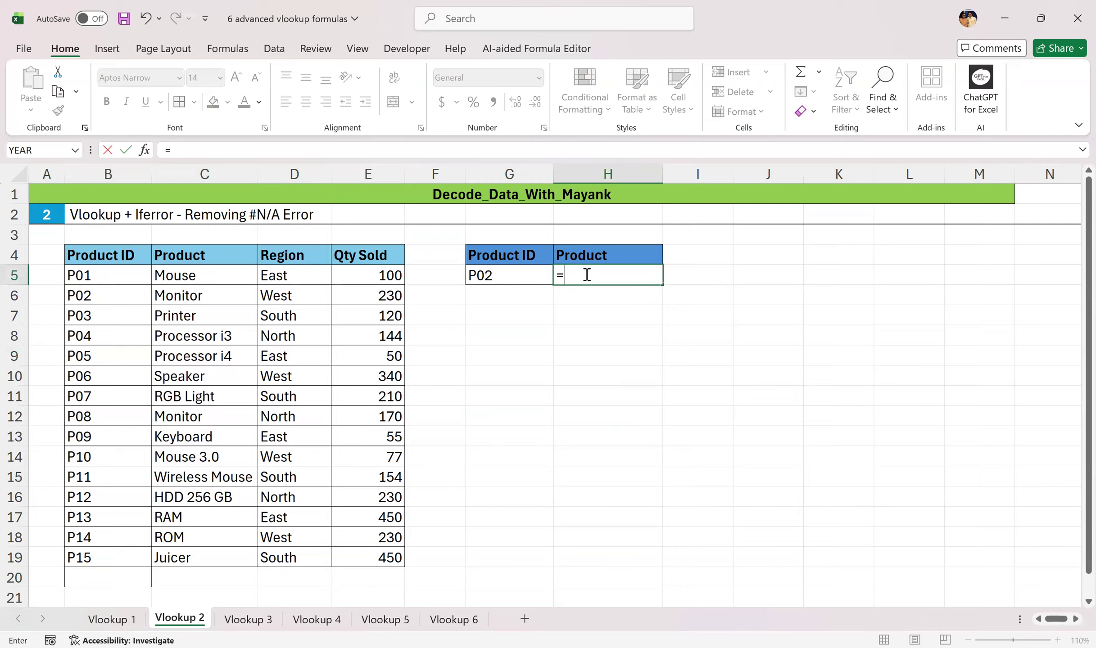
{"action": "type", "text": "VLOOKUP("}
{"action": "left_click", "coordinate": [498, 278]}
{"action": "type", "text": ","}
{"action": "left_click_drag", "start_coordinate": [110, 255], "coordinate": [368, 560]}
{"action": "type", "text": ",2,0"}
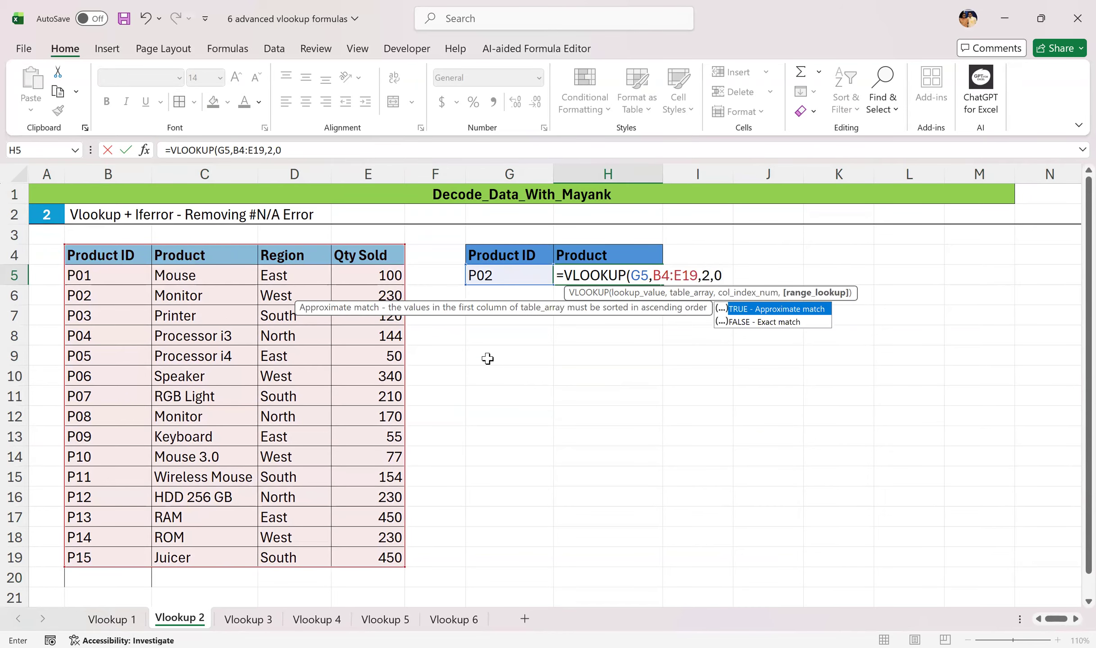
{"action": "key", "text": "Return"}
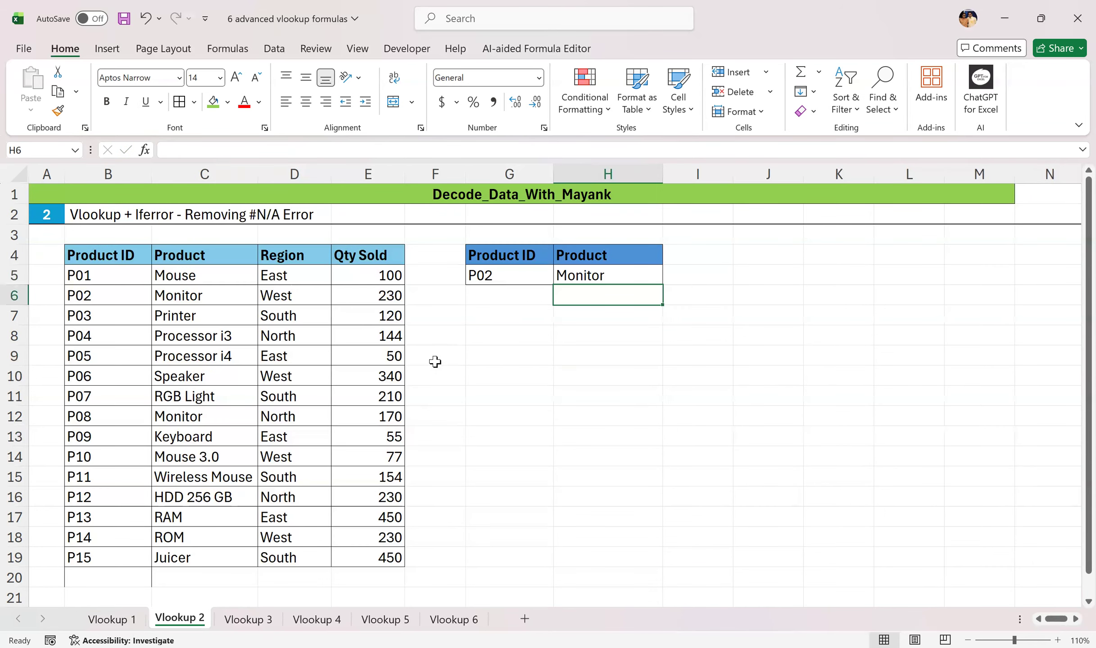
- Change the lookup ID in G5 to P16, an ID missing from the product table
{"action": "scroll", "coordinate": [330, 410], "scroll_direction": "down", "scroll_amount": 1}
{"action": "scroll", "coordinate": [130, 524], "scroll_direction": "up", "scroll_amount": 1}
{"action": "left_click", "coordinate": [98, 276]}
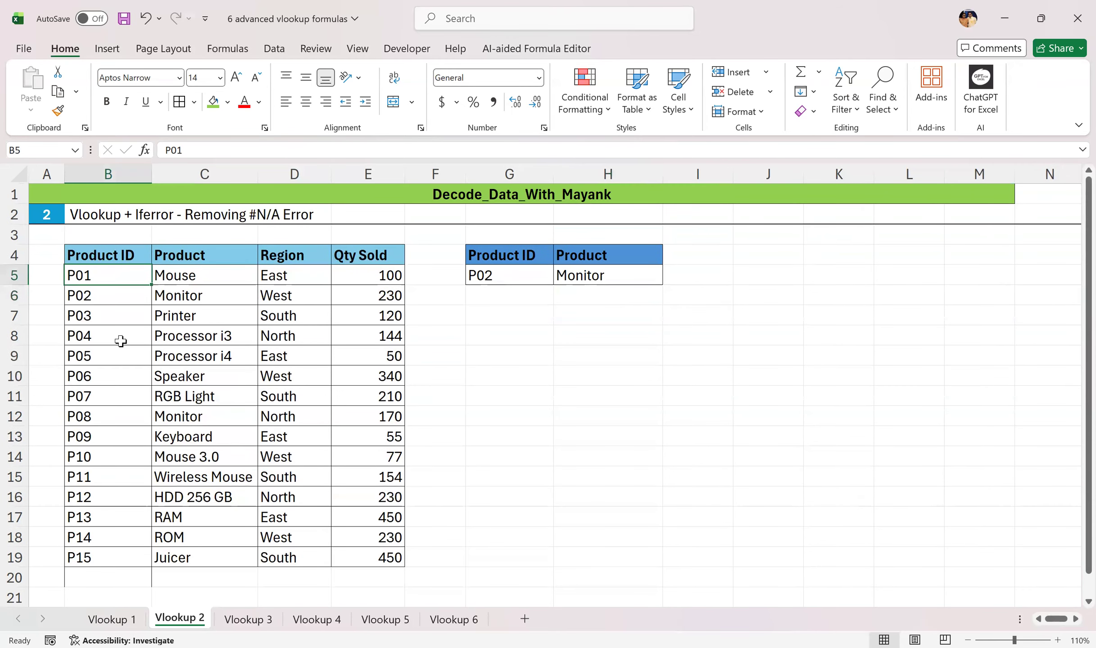
{"action": "left_click", "coordinate": [503, 275]}
{"action": "double_click", "coordinate": [504, 275]}
{"action": "key", "text": "BackSpace"}
{"action": "key", "text": "BackSpace"}
{"action": "key", "text": "Return"}
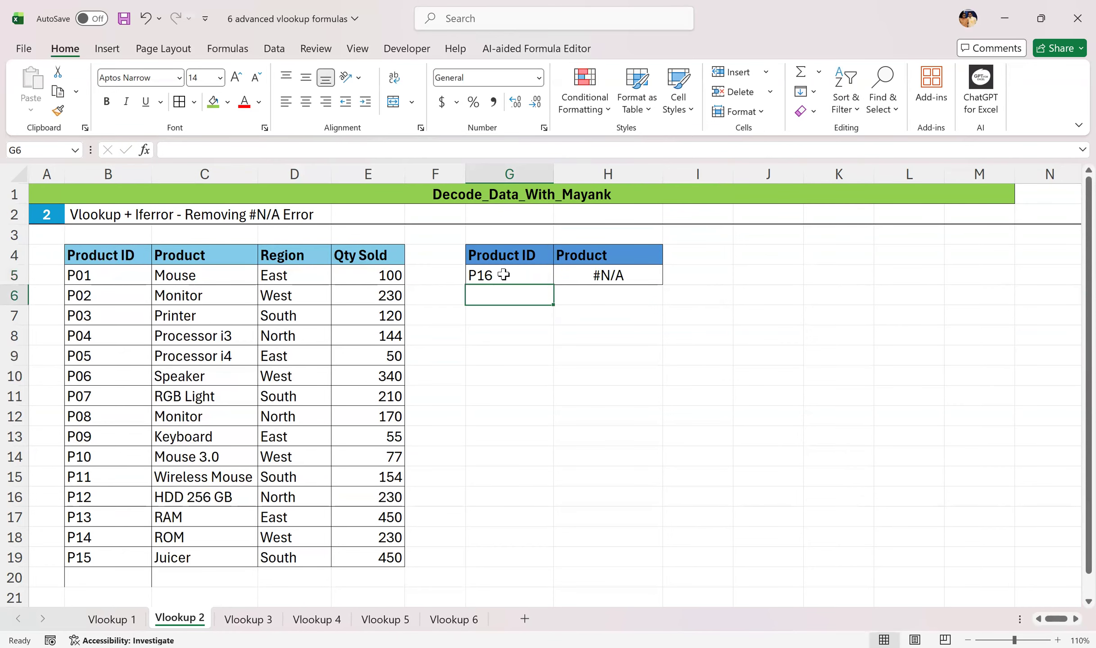
- Wrap the VLOOKUP in H5 with IFERROR so that it returns "Not Found" when the lookup gives an error
{"action": "left_click", "coordinate": [631, 277]}
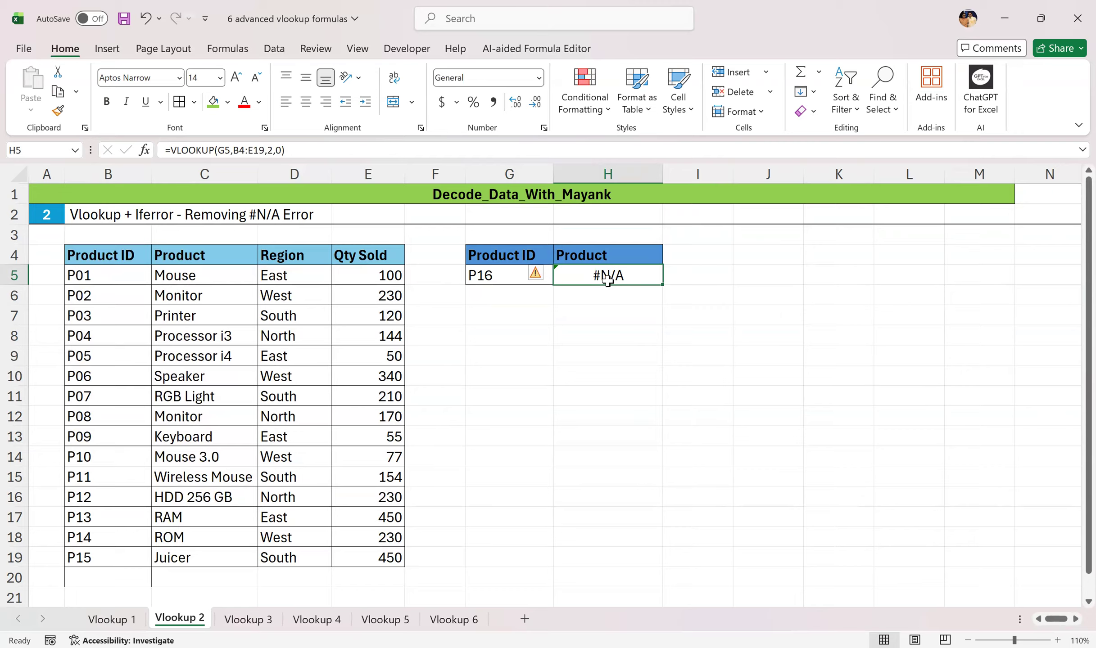
{"action": "left_click", "coordinate": [611, 320]}
{"action": "left_click", "coordinate": [614, 276]}
{"action": "double_click", "coordinate": [606, 275]}
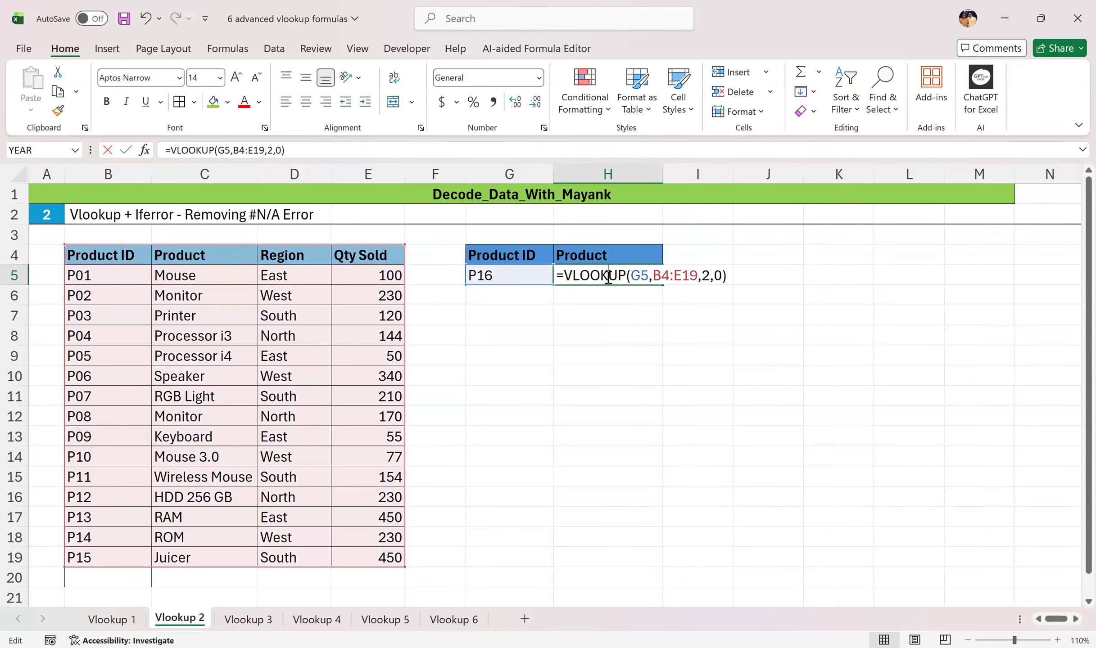
{"action": "left_click", "coordinate": [569, 275]}
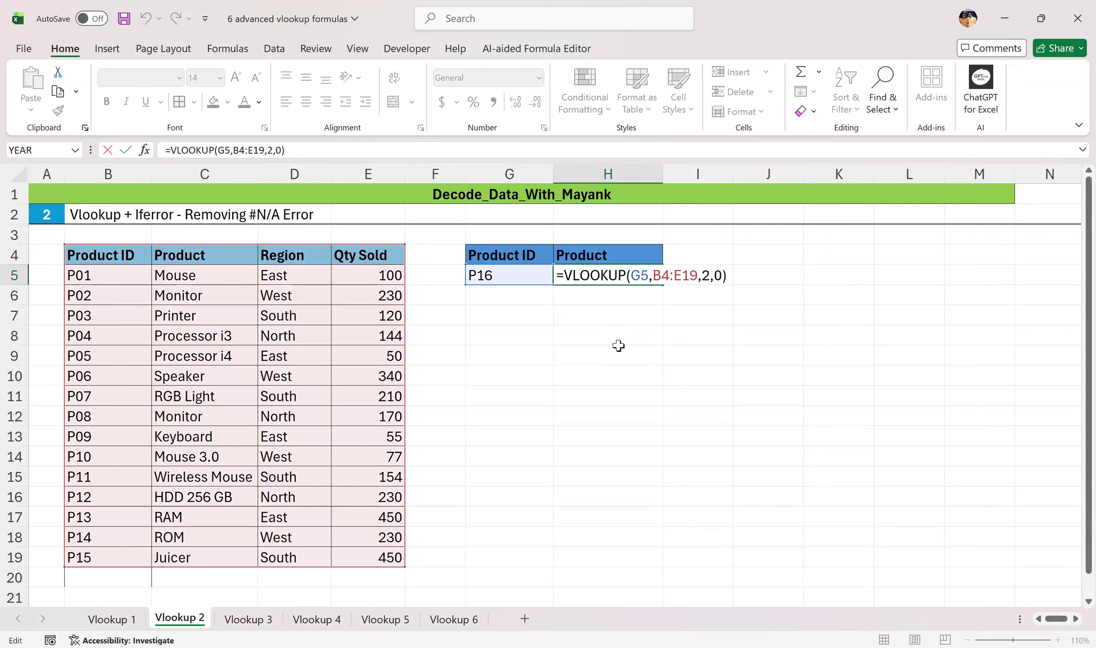
{"action": "type", "text": "if"}
{"action": "key", "text": "Down"}
{"action": "key", "text": "Tab"}
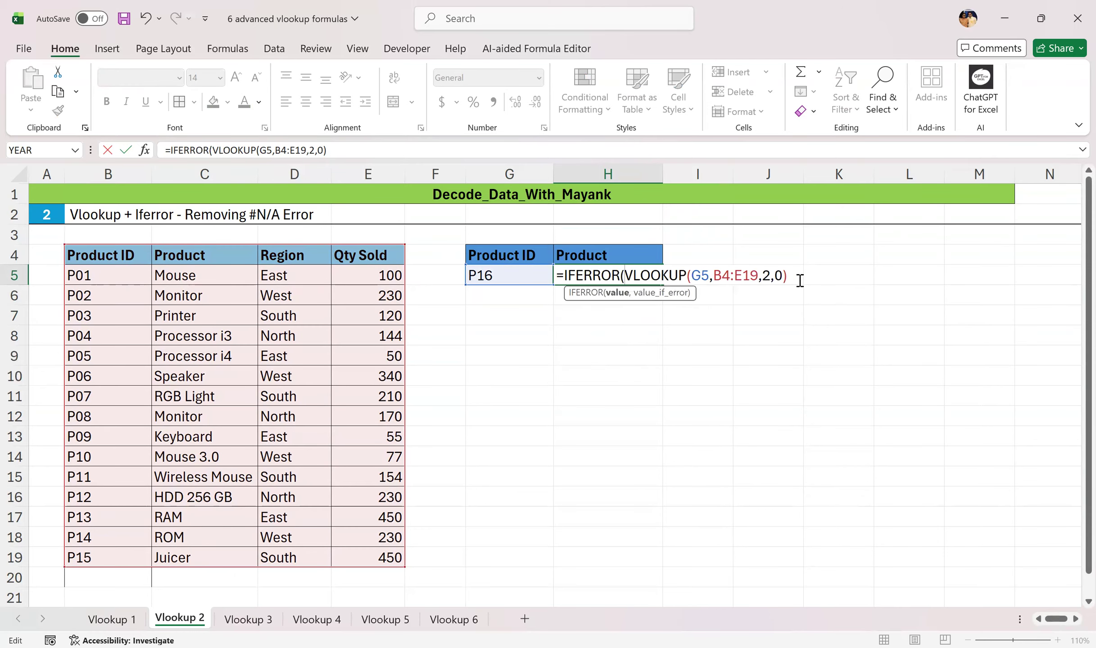
{"action": "type", "text": ",\"Not Fo"}
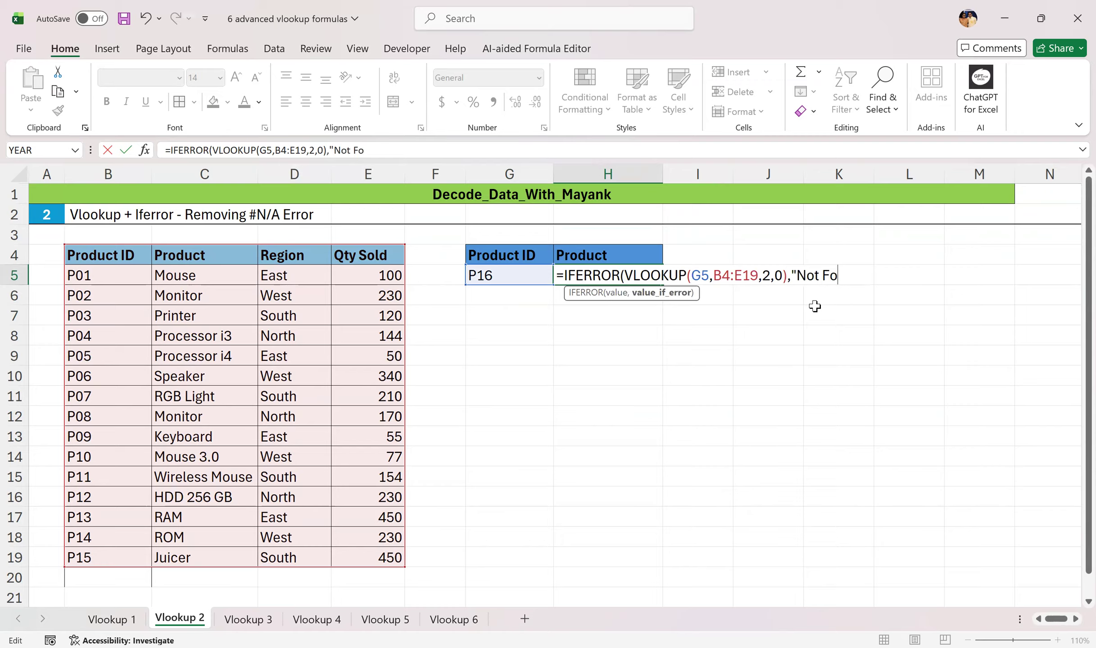
{"action": "type", "text": "und\""}
{"action": "key", "text": "Return"}
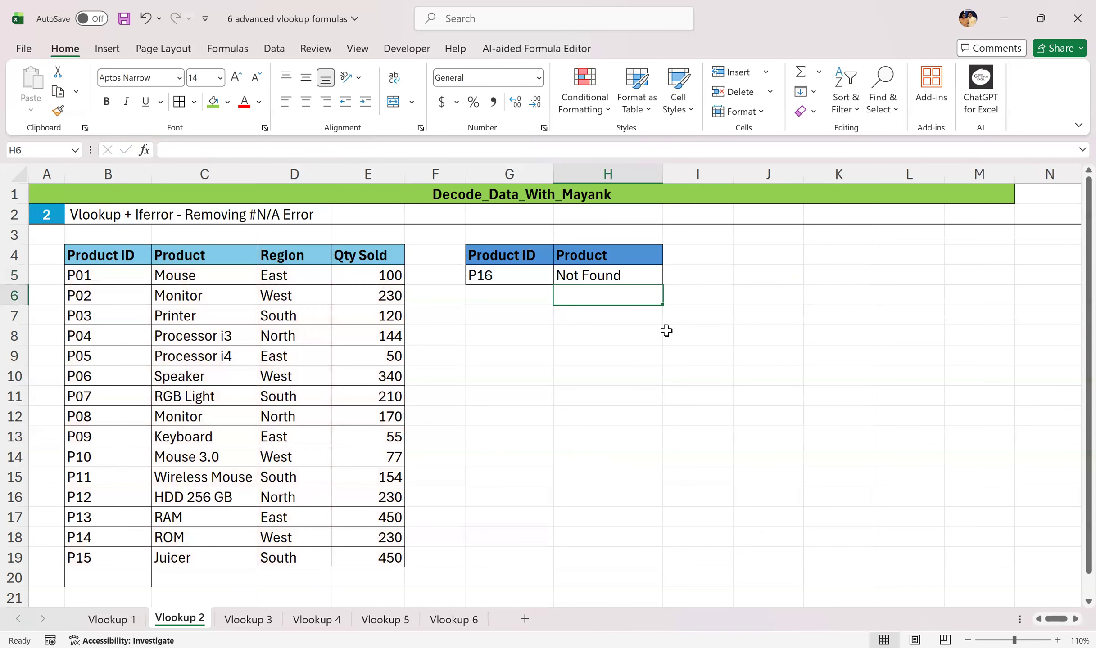
- Test the IFERROR formula with an existing product by setting the lookup ID in G5 to P05
{"action": "left_click", "coordinate": [513, 277]}
{"action": "double_click", "coordinate": [513, 277]}
{"action": "key", "text": "BackSpace"}
{"action": "type", "text": "05"}
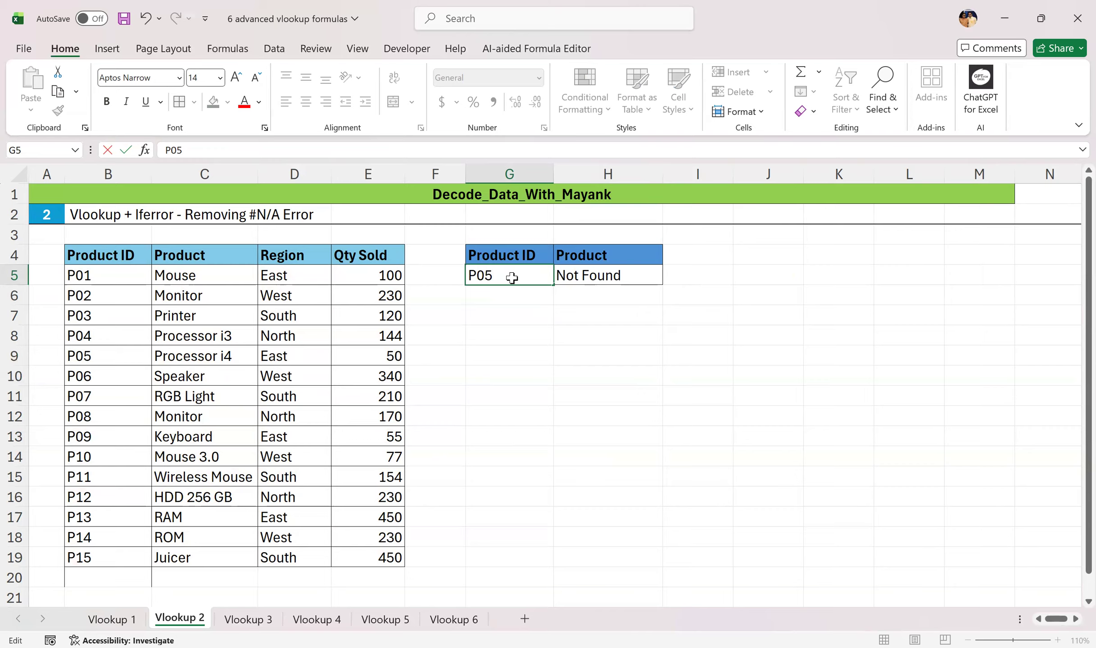
{"action": "key", "text": "Return"}
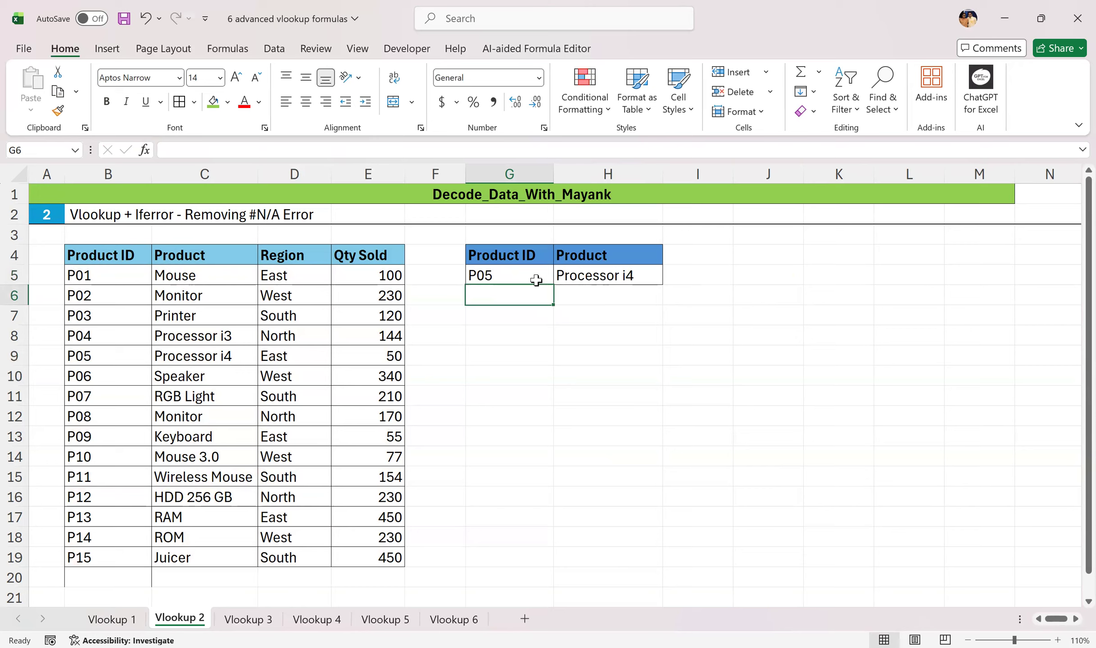
- Set the lookup ID in G5 to P20 to test the formula with a missing product
{"action": "left_click", "coordinate": [516, 276]}
{"action": "double_click", "coordinate": [518, 278]}
{"action": "key", "text": "BackSpace"}
{"action": "key", "text": "BackSpace"}
{"action": "type", "text": "20"}
{"action": "key", "text": "Return"}
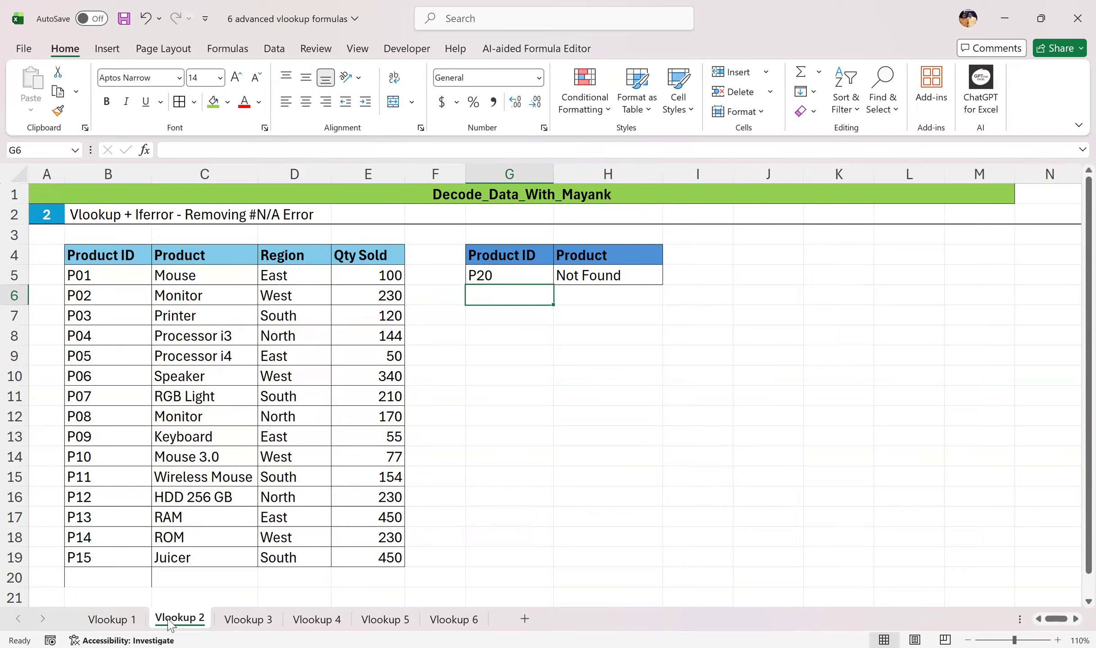
- Open the Vlookup 3 sheet and select the empty Product result cell H5
{"action": "left_click", "coordinate": [252, 620]}
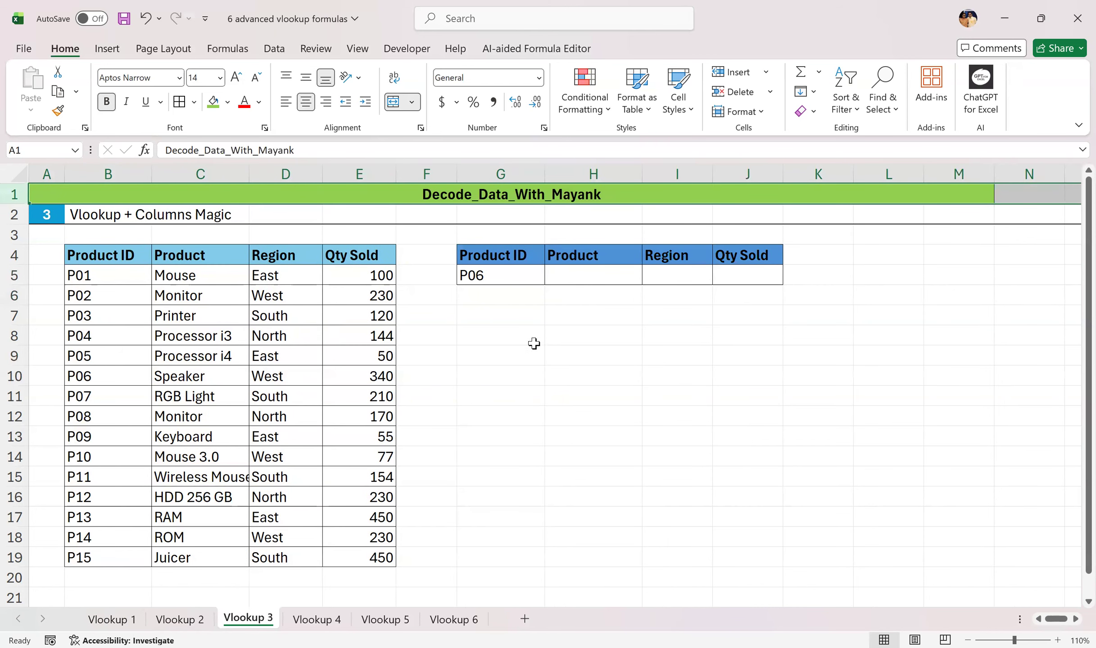
{"action": "left_click", "coordinate": [600, 275]}
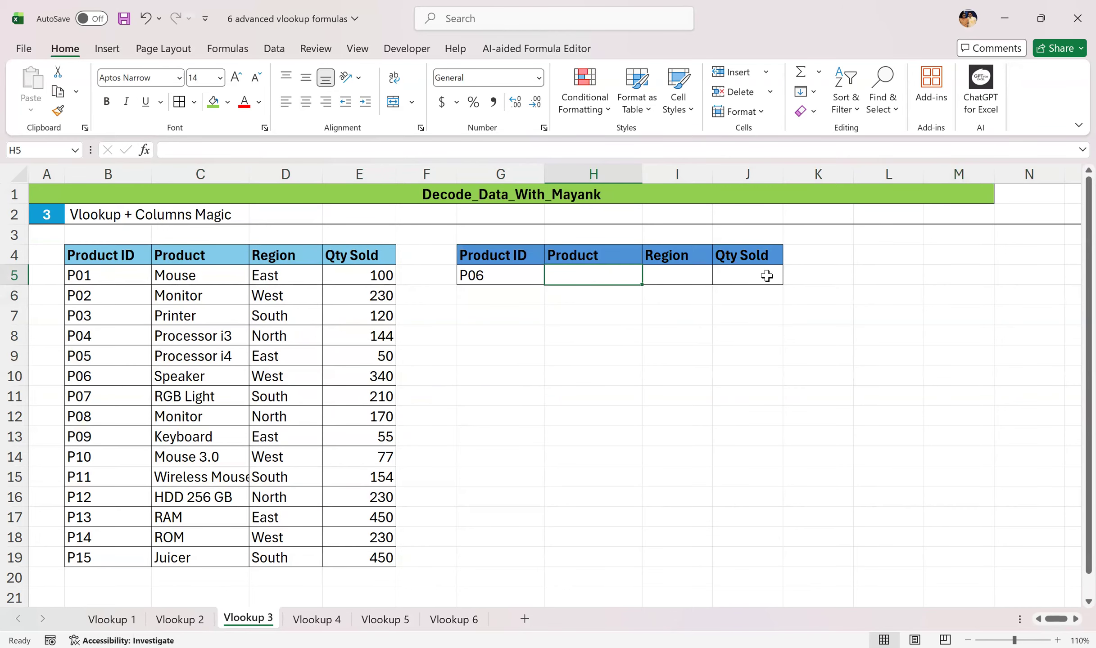
- On the Vlookup 1 sheet, fill the H13 VLOOKUP across to J13 and check how its references shift in I13 and J13
{"action": "left_click", "coordinate": [112, 620]}
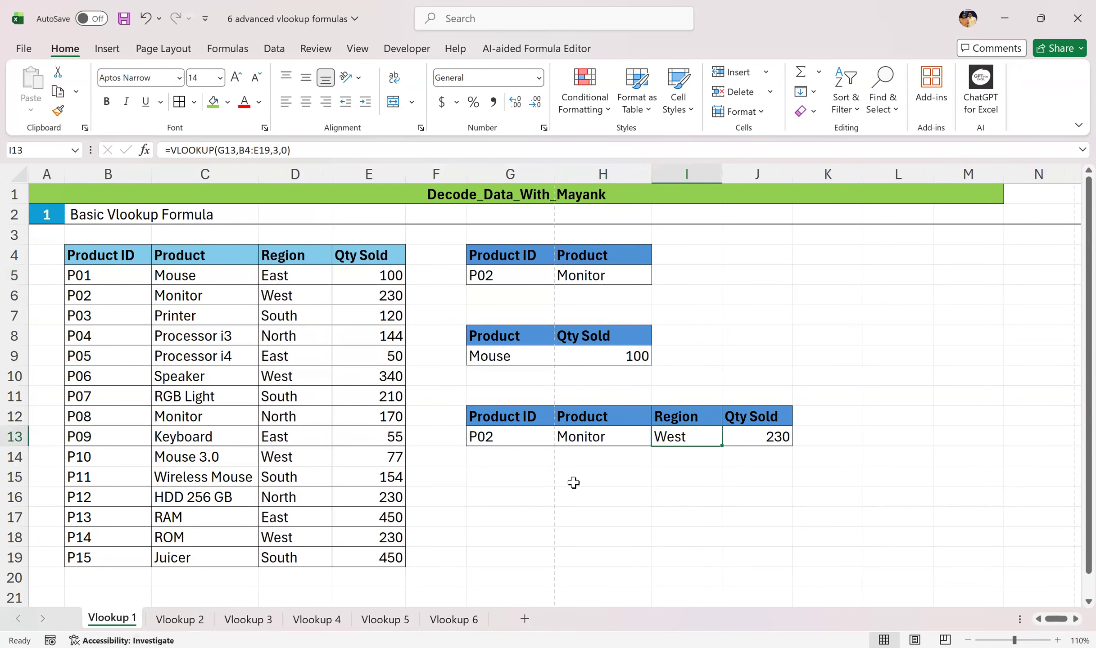
{"action": "left_click", "coordinate": [585, 436]}
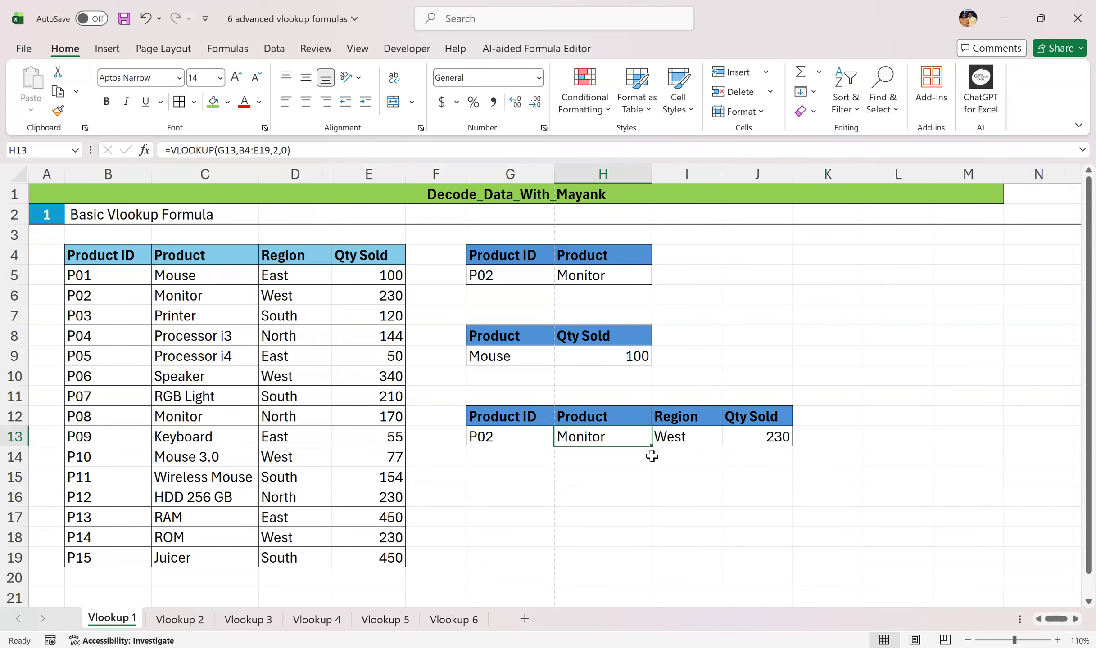
{"action": "left_click_drag", "start_coordinate": [652, 446], "coordinate": [768, 450]}
{"action": "left_click", "coordinate": [684, 455]}
{"action": "left_click", "coordinate": [689, 438]}
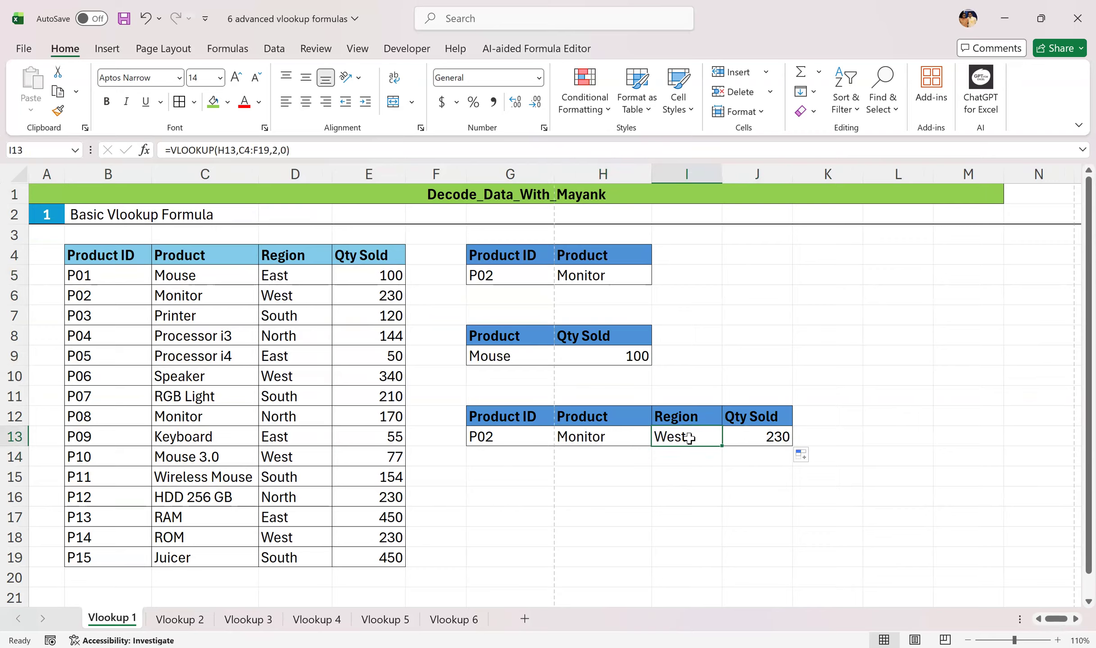
{"action": "left_click", "coordinate": [741, 436]}
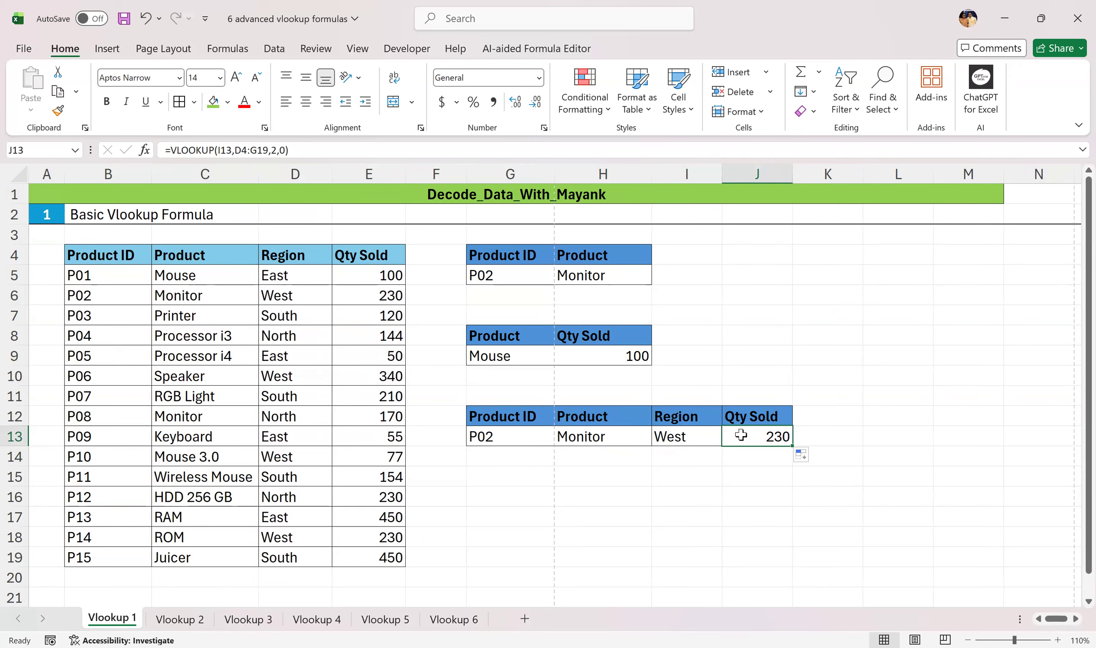
{"action": "left_click", "coordinate": [615, 439]}
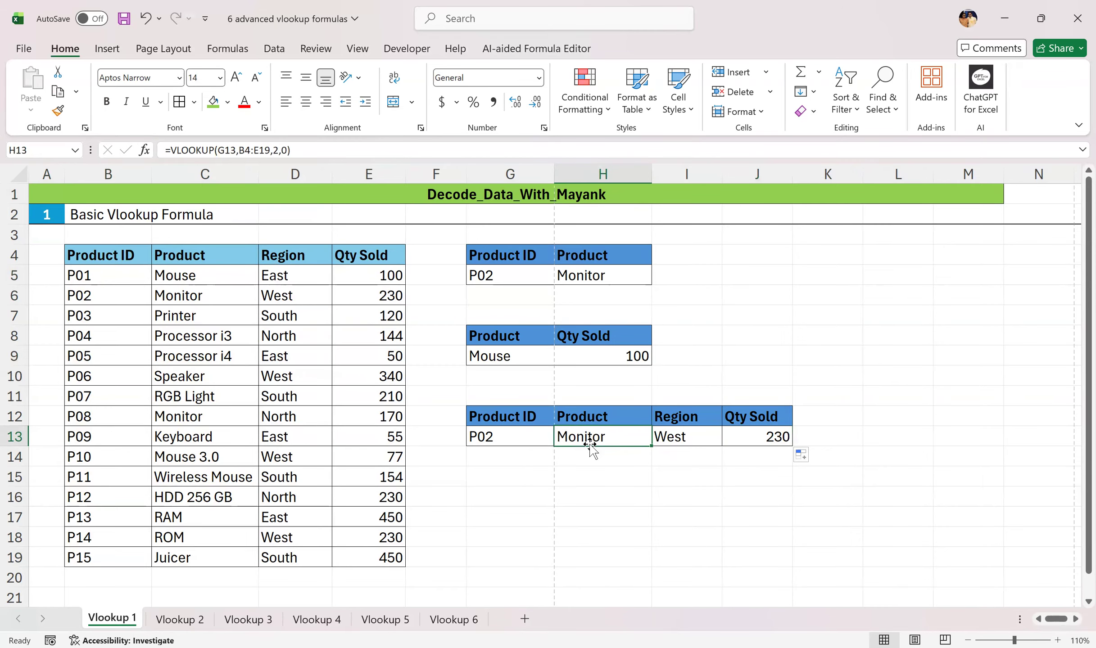
- Return to the Vlookup 3 sheet and its empty lookup result cells
{"action": "left_click", "coordinate": [255, 620]}
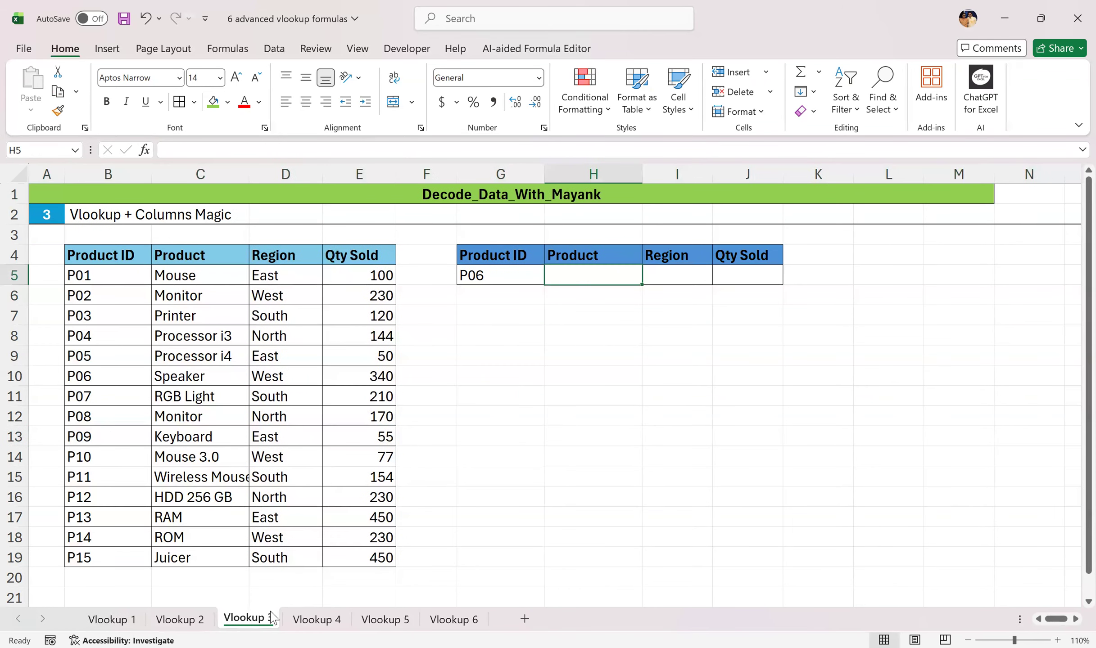
{"action": "left_click", "coordinate": [611, 313]}
{"action": "left_click", "coordinate": [593, 273]}
{"action": "left_click", "coordinate": [575, 353]}
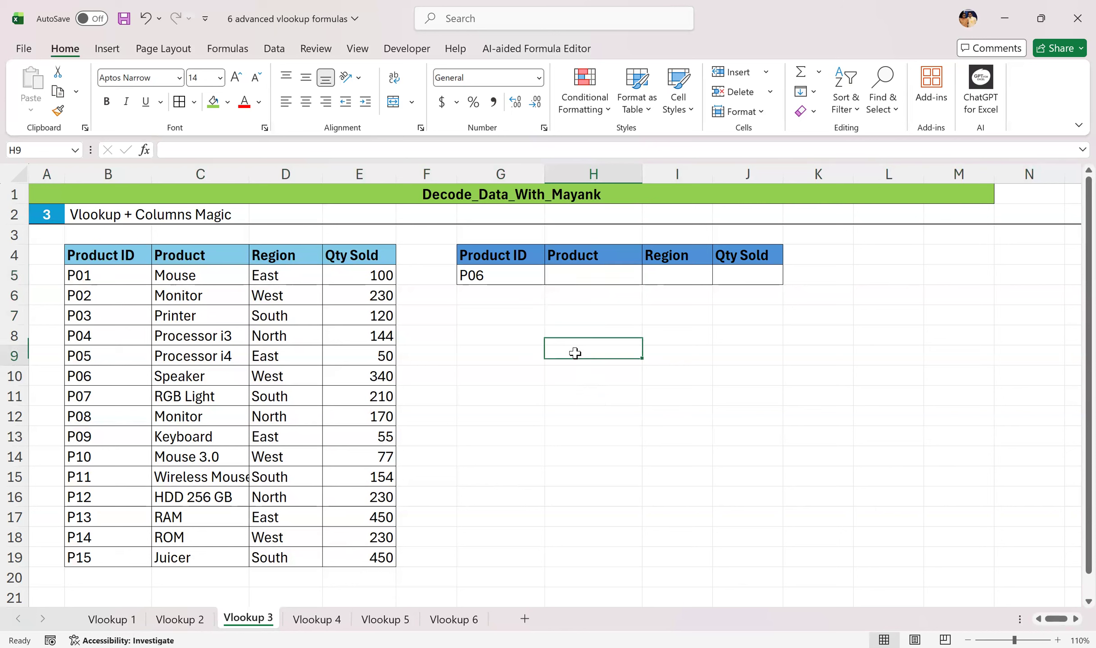
{"action": "left_click", "coordinate": [570, 278]}
{"action": "type", "text": "="}
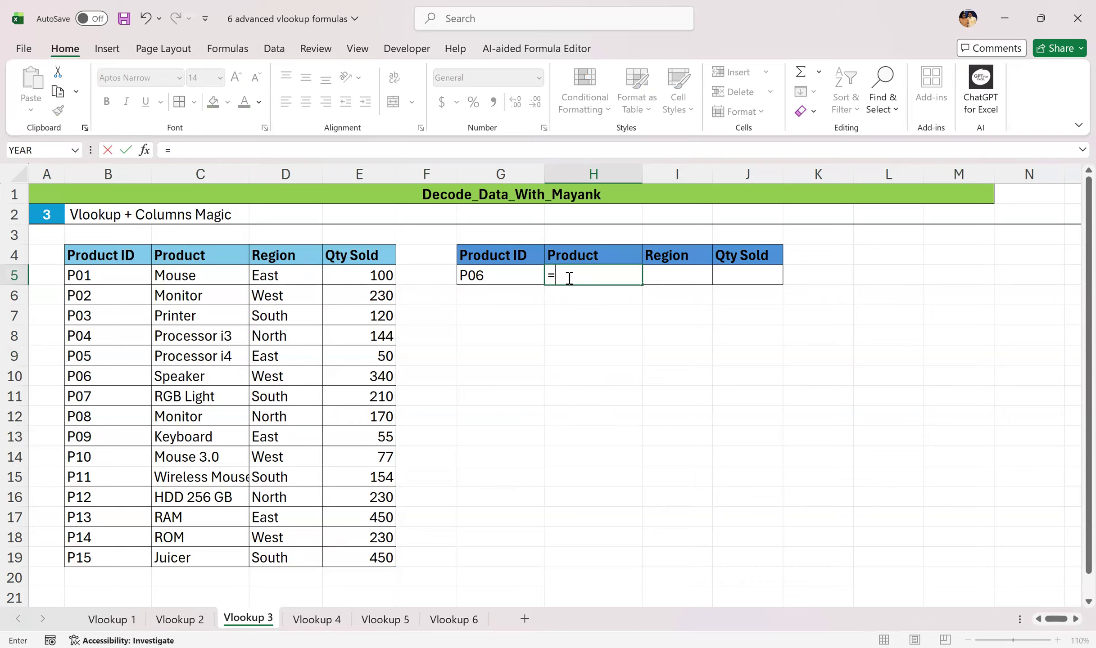
{"action": "type", "text": "VLOOKUP("}
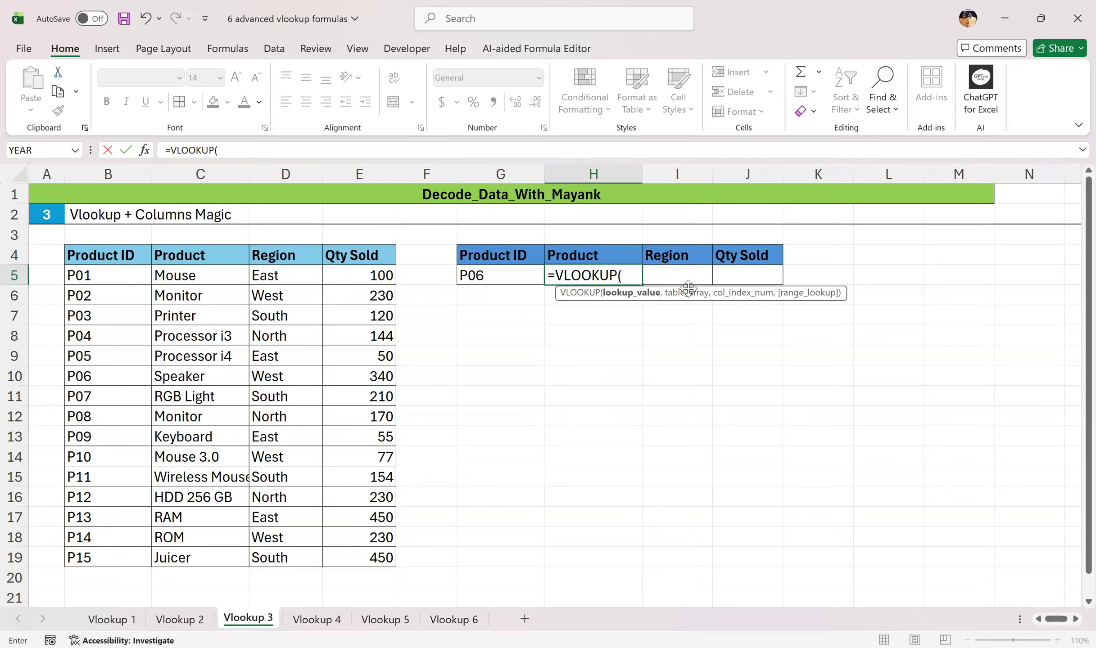
{"action": "key", "text": "Escape"}
{"action": "left_click", "coordinate": [662, 336]}
{"action": "left_click", "coordinate": [587, 353]}
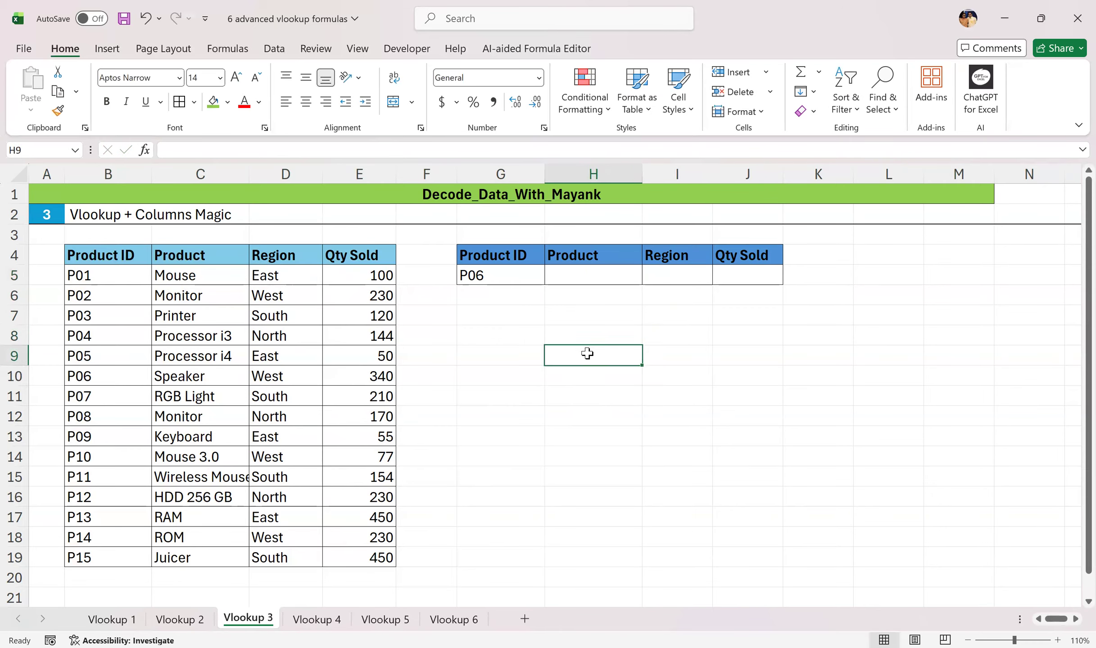
- Enter =COLUMNS(H8:K8) in H9 to count the columns in that range
{"action": "type", "text": "="}
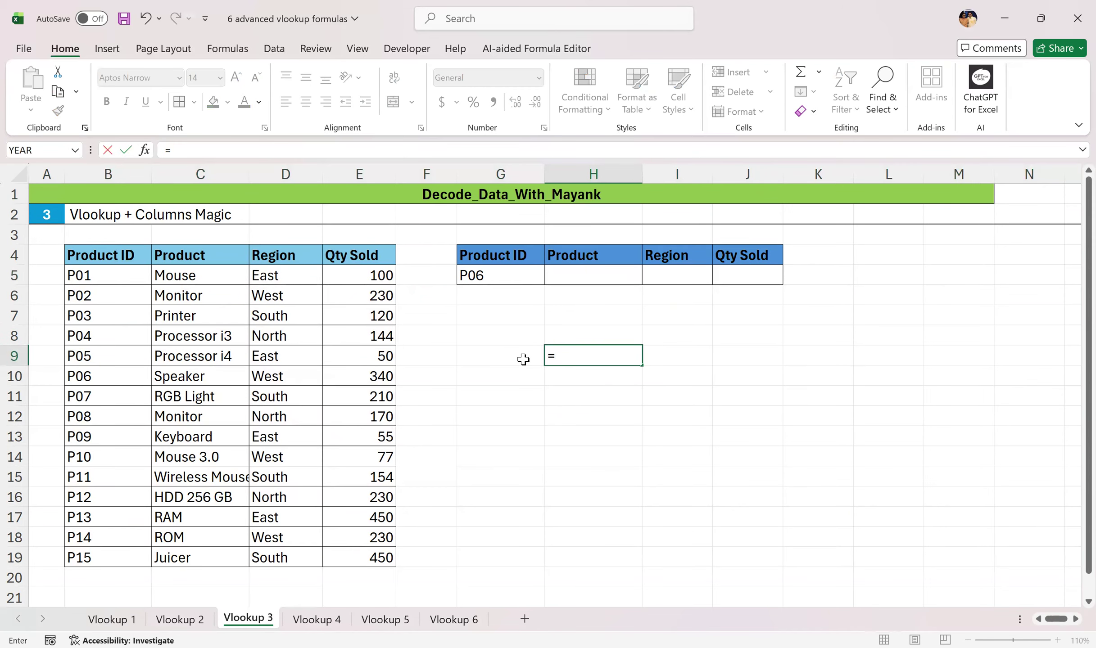
{"action": "type", "text": "Column"}
{"action": "key", "text": "Down"}
{"action": "key", "text": "Tab"}
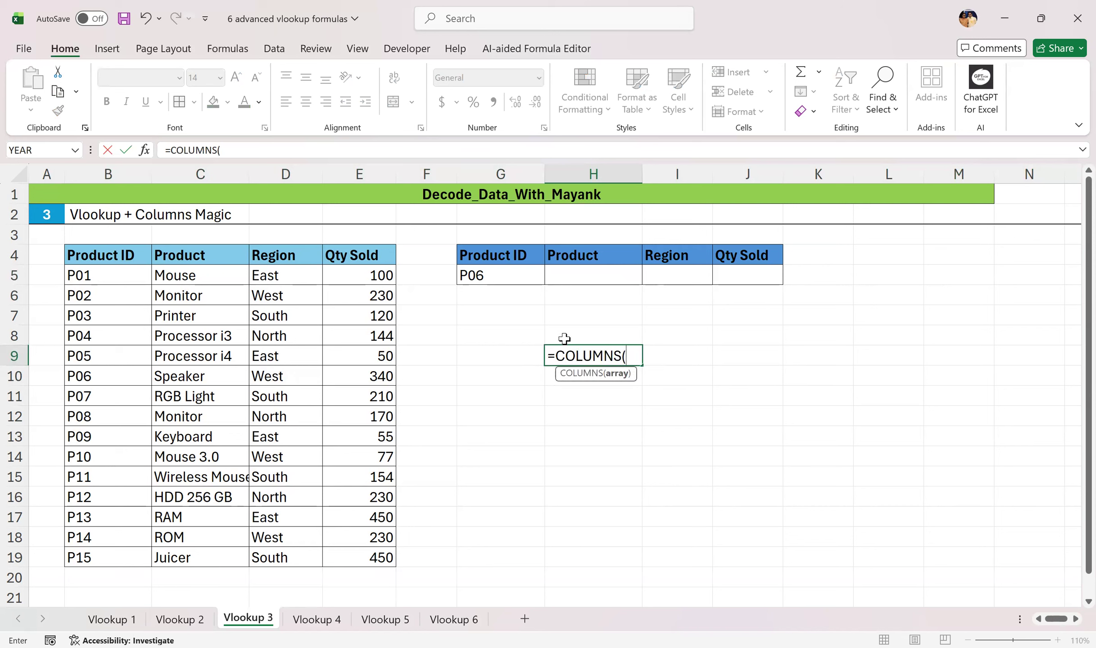
{"action": "left_click_drag", "start_coordinate": [565, 334], "coordinate": [837, 338]}
{"action": "type", "text": ")"}
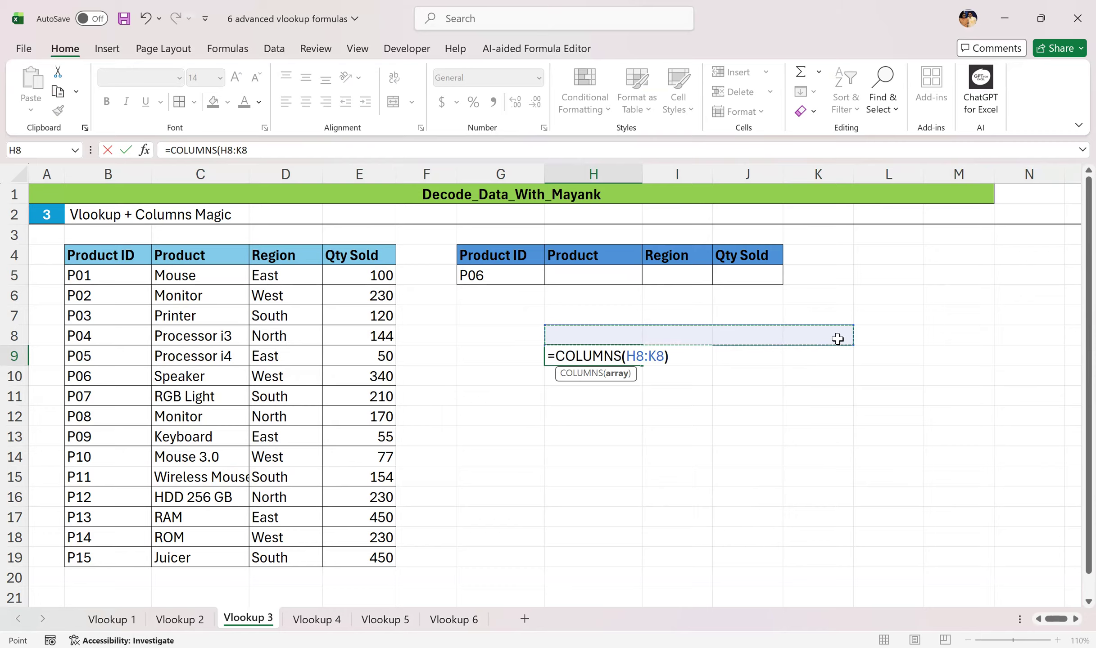
{"action": "key", "text": "Return"}
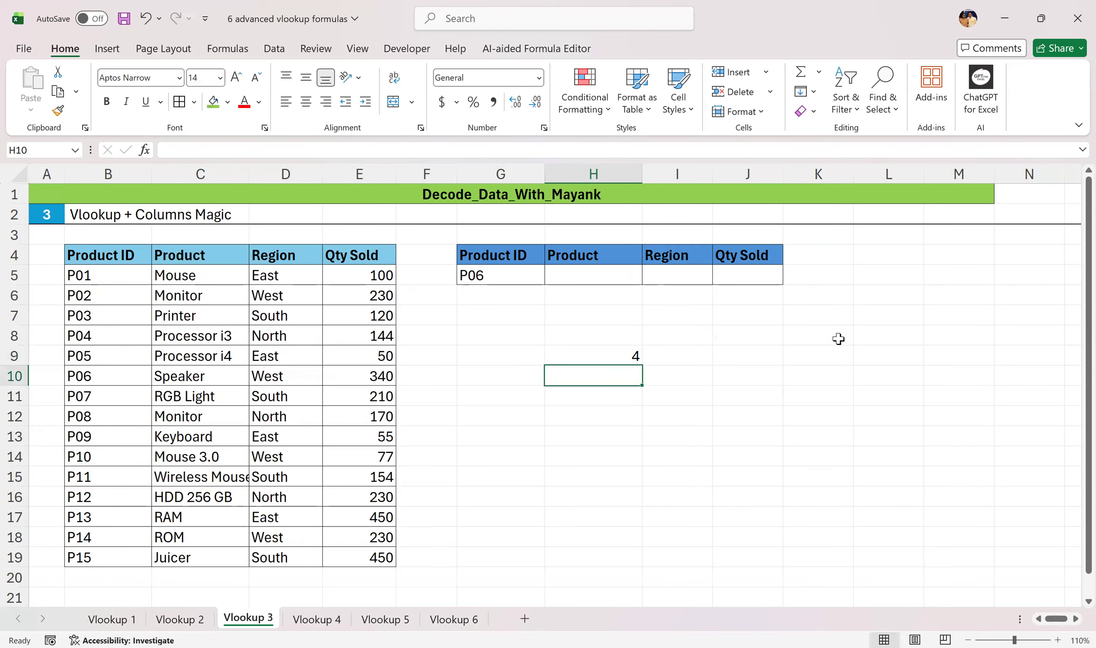
- Extend the COLUMNS formula in H9 to cover two rows by changing its range to H8:K9
{"action": "left_click_drag", "start_coordinate": [626, 336], "coordinate": [789, 338]}
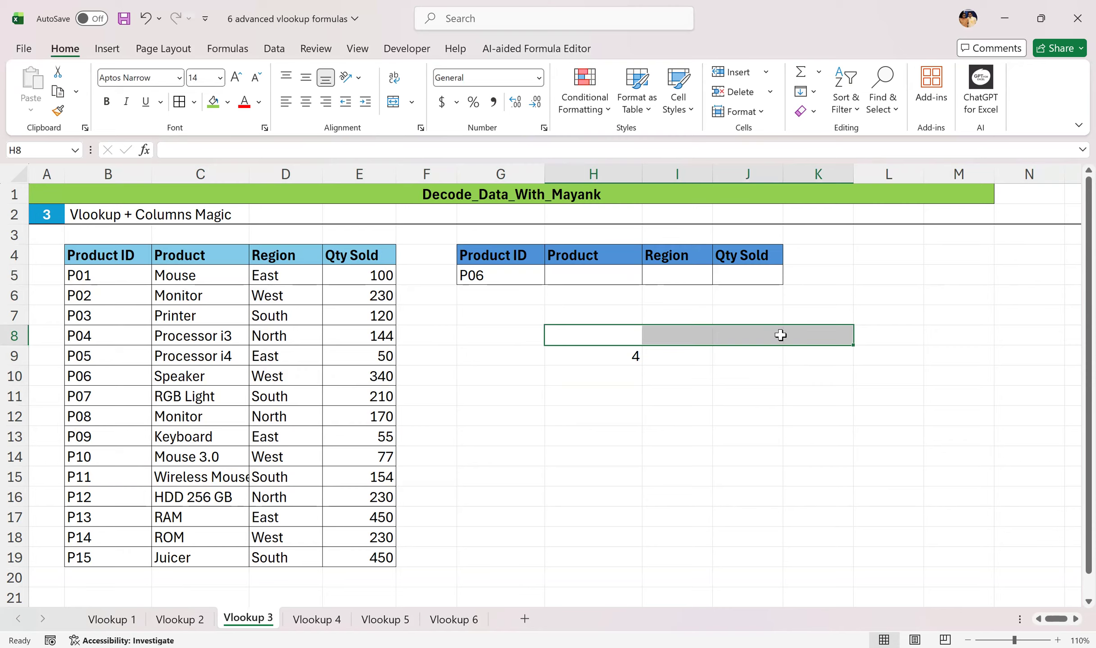
{"action": "left_click", "coordinate": [597, 359]}
{"action": "double_click", "coordinate": [627, 357]}
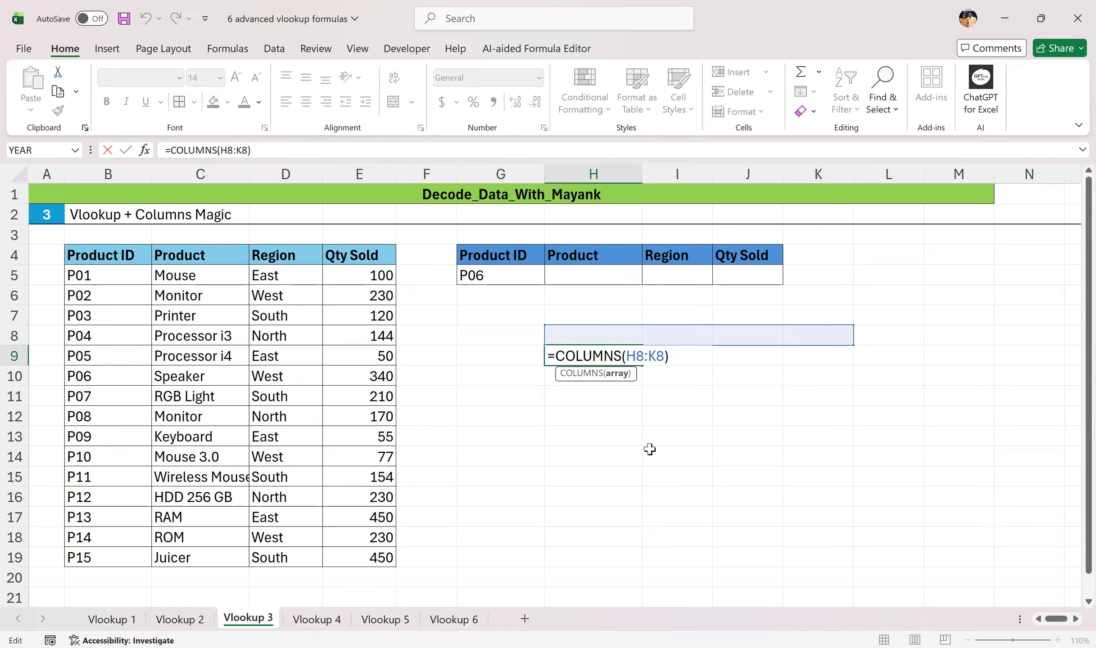
{"action": "key", "text": "BackSpace"}
{"action": "type", "text": "9"}
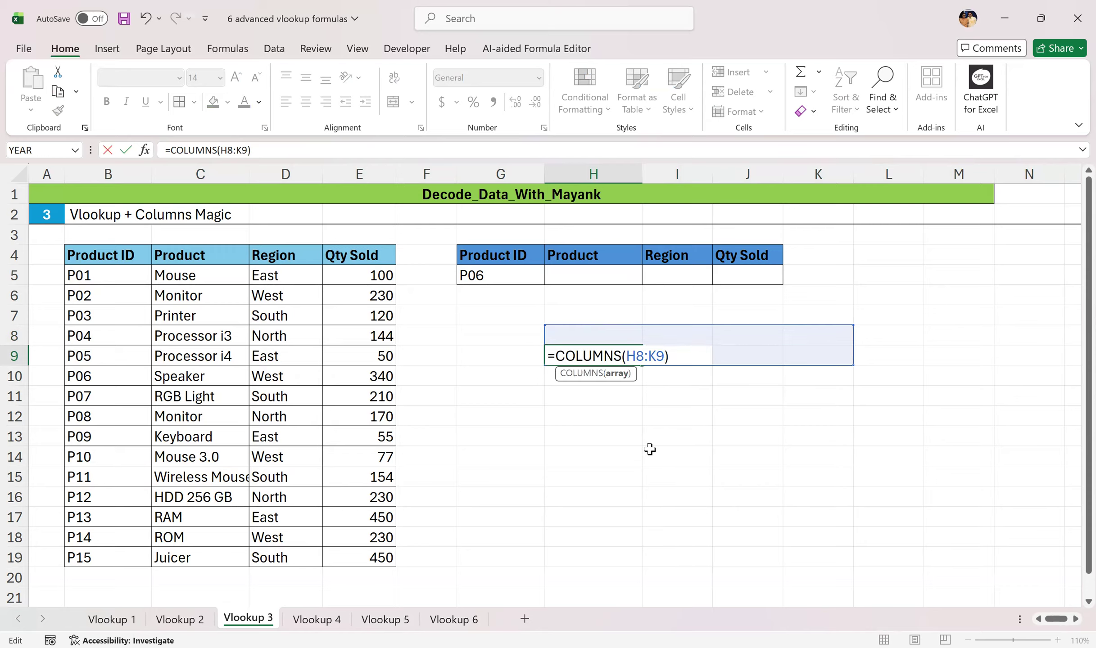
{"action": "key", "text": "Return"}
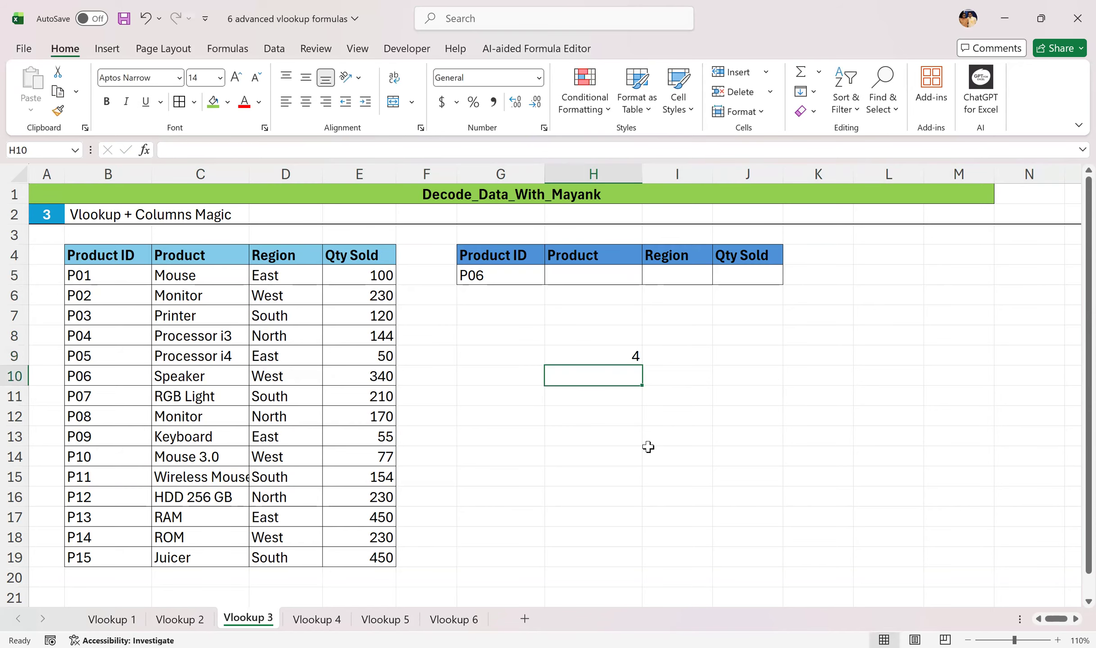
- Review the COLUMNS formula in H9 and clear the cell
{"action": "left_click", "coordinate": [626, 333]}
{"action": "left_click", "coordinate": [624, 357]}
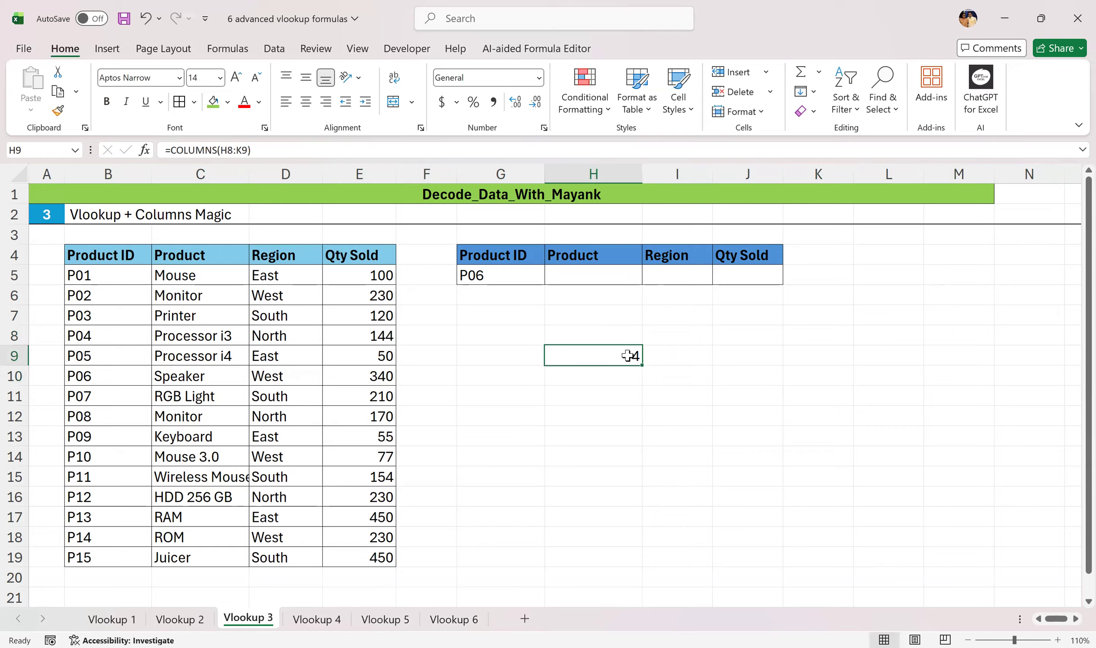
{"action": "double_click", "coordinate": [628, 355]}
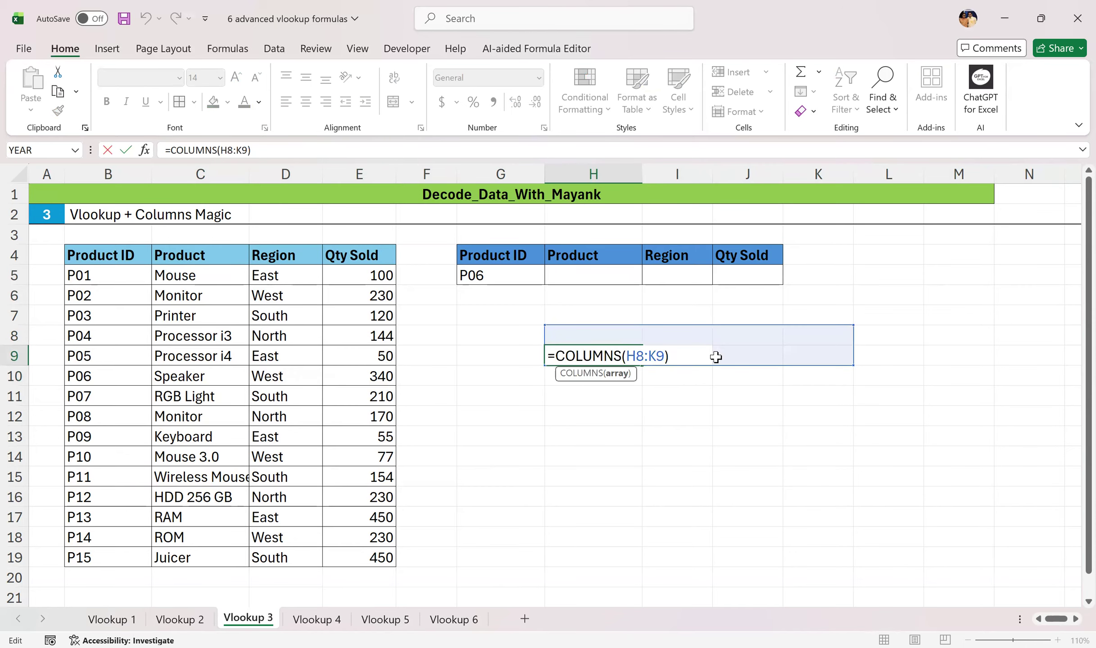
{"action": "key", "text": "Escape"}
{"action": "key", "text": "Delete"}
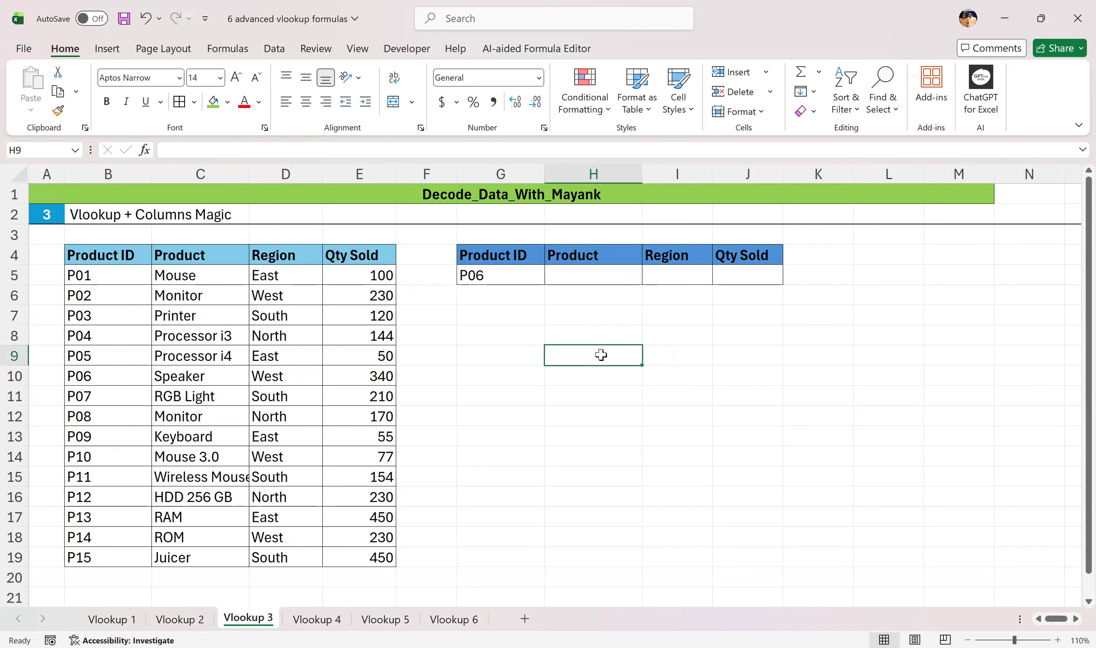
- Enter =COLUMNS(H8:L8) in H9 to count a range that is one column wider
{"action": "type", "text": "=Cp"}
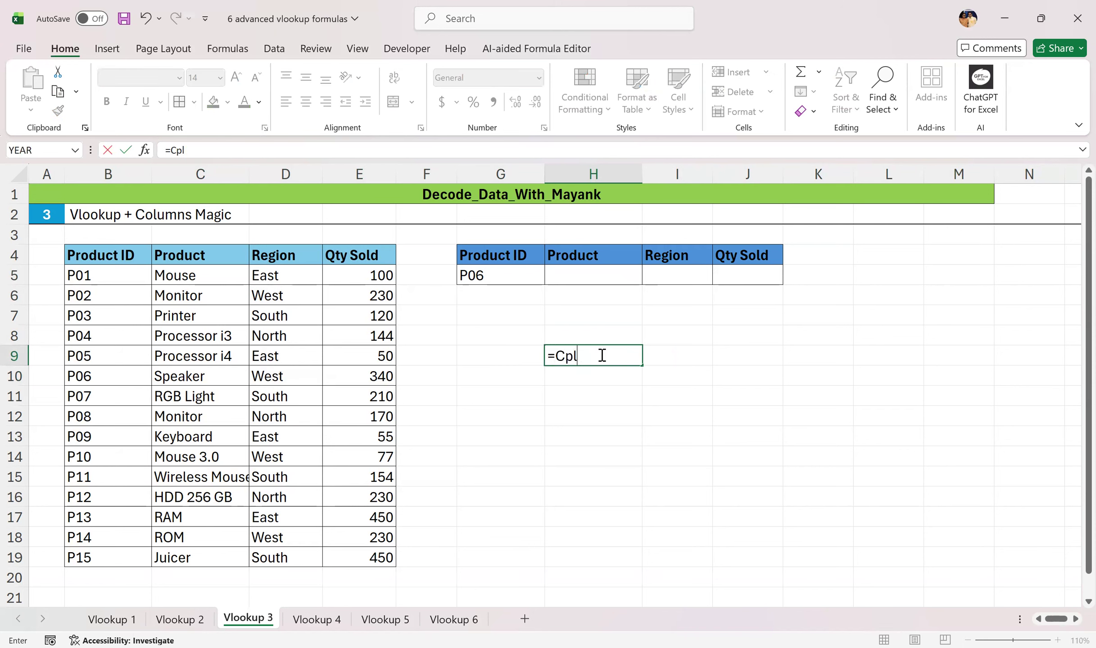
{"action": "key", "text": "BackSpace"}
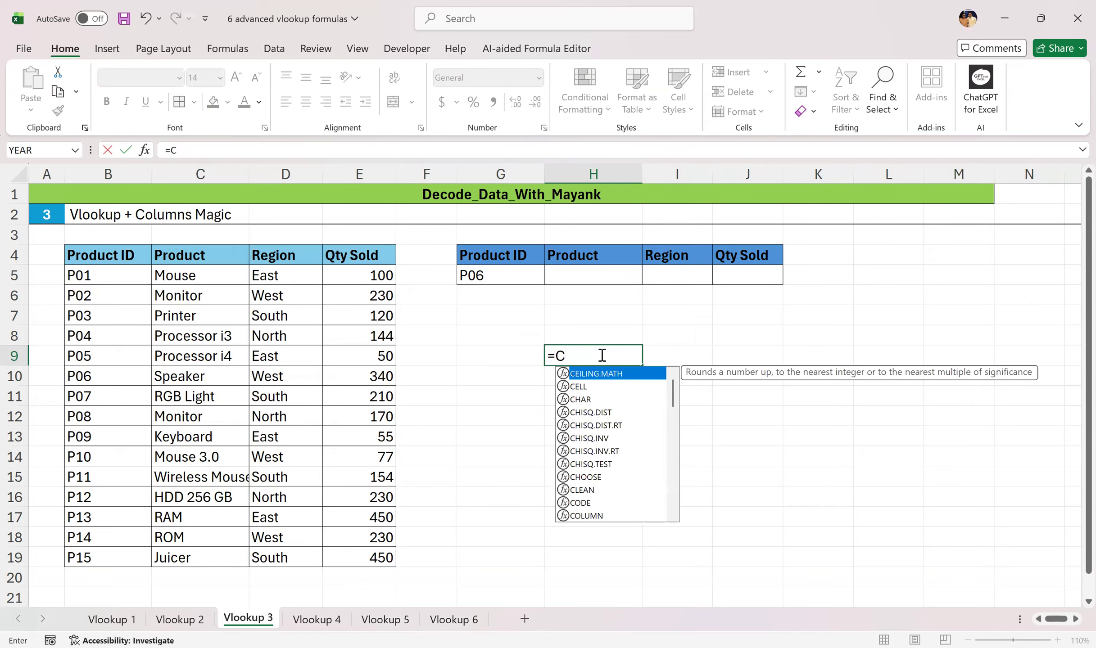
{"action": "type", "text": "OLUMNS("}
{"action": "left_click_drag", "start_coordinate": [592, 332], "coordinate": [860, 332]}
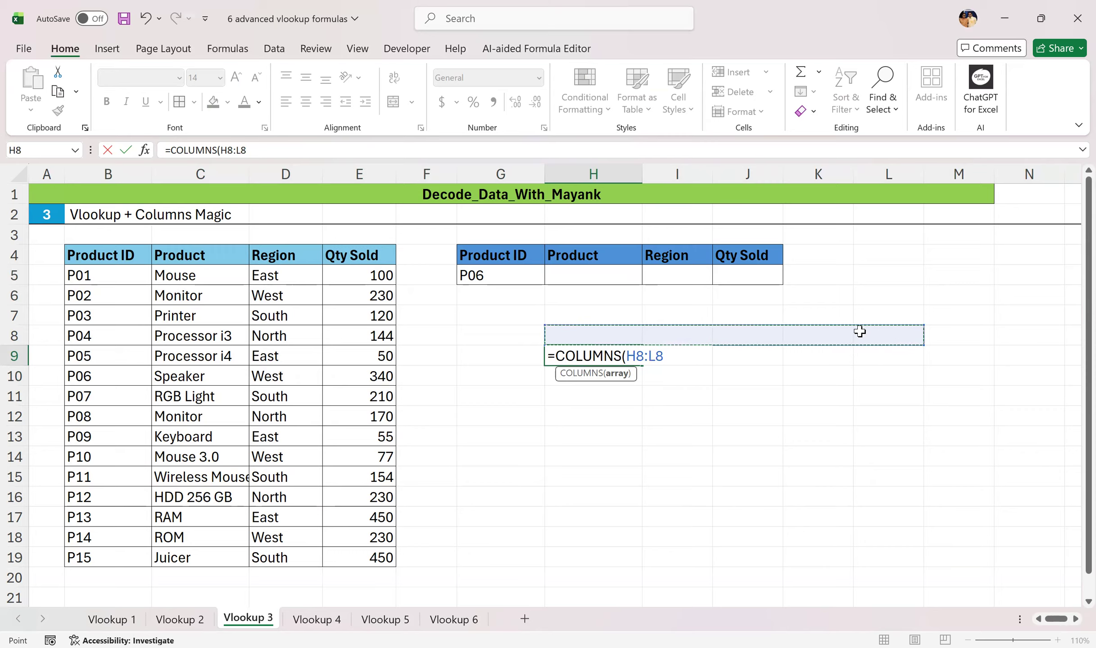
{"action": "type", "text": ")"}
{"action": "key", "text": "Return"}
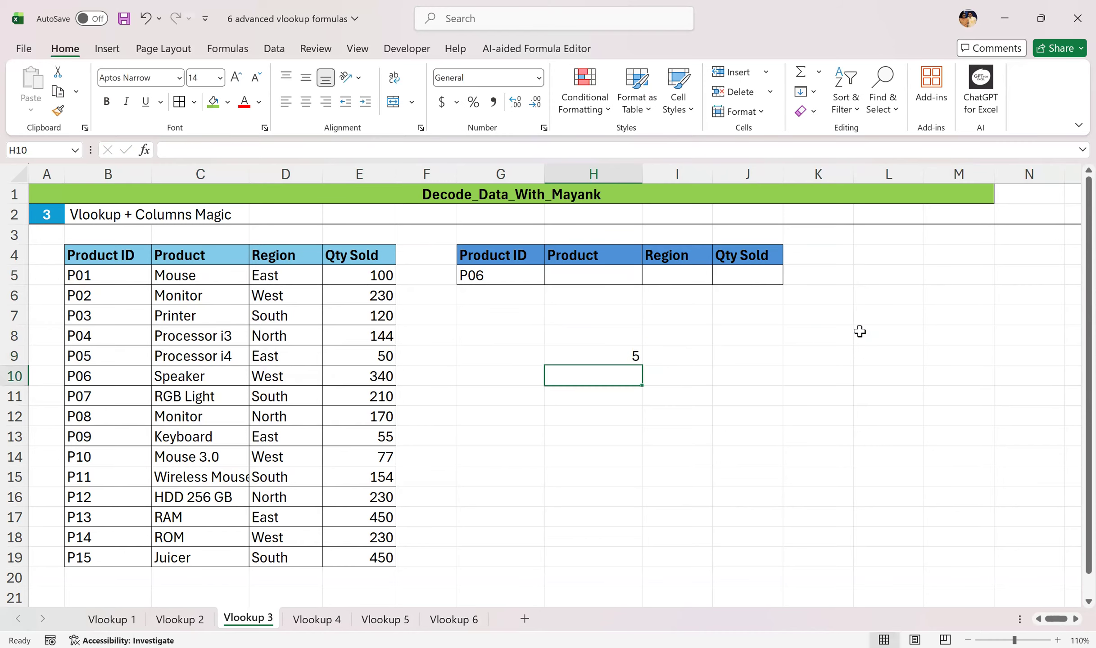
{"action": "left_click", "coordinate": [624, 358]}
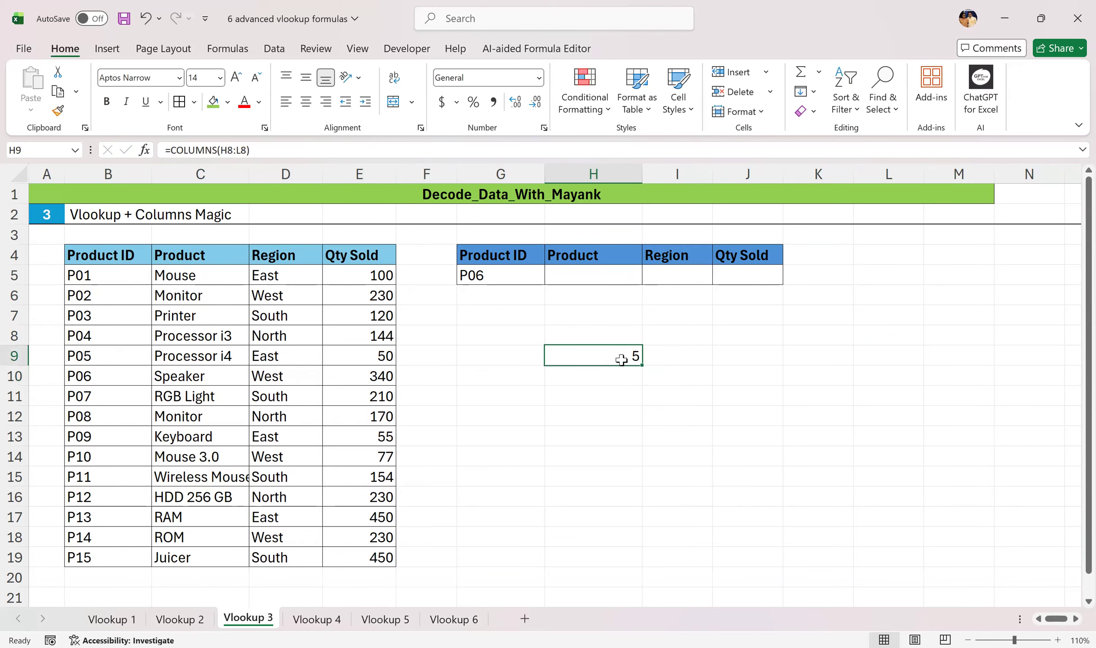
- Start a VLOOKUP in H5 with G5 as the lookup value and B4:E19 as the table array
{"action": "left_click", "coordinate": [606, 276]}
{"action": "type", "text": "="}
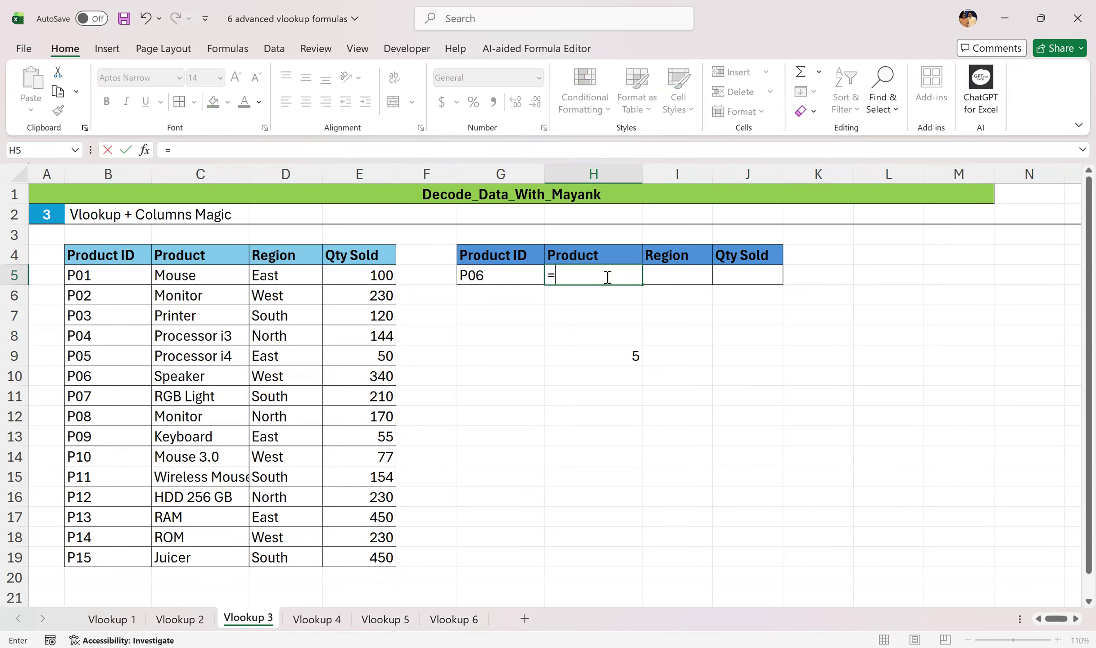
{"action": "type", "text": "VLOOKUP("}
{"action": "left_click", "coordinate": [483, 277]}
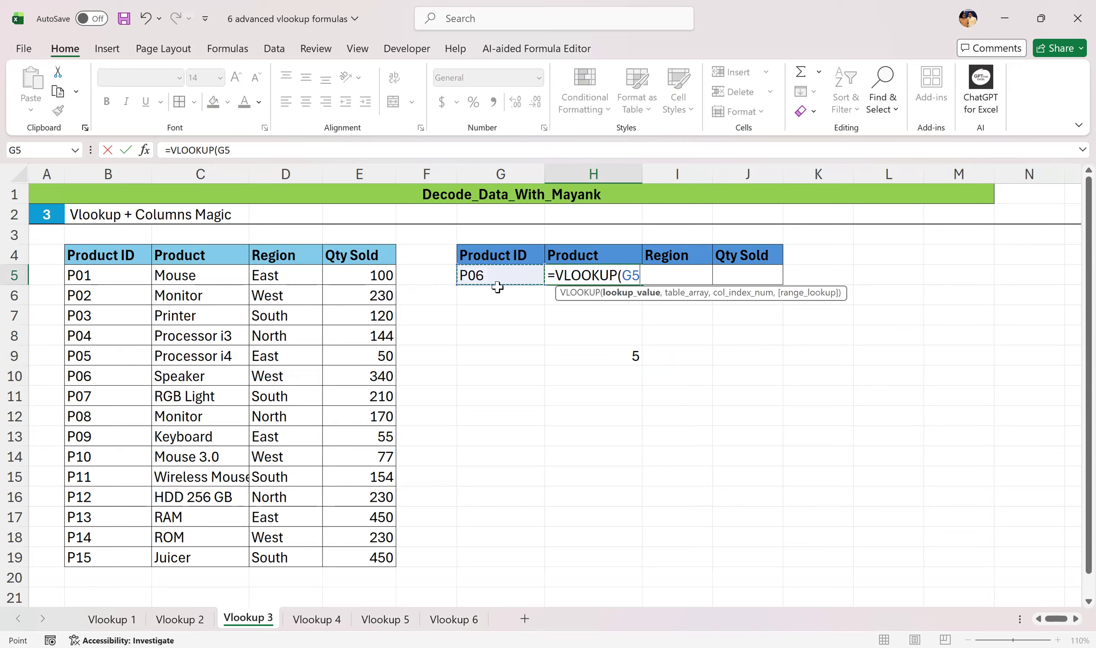
{"action": "type", "text": ","}
{"action": "left_click_drag", "start_coordinate": [90, 259], "coordinate": [365, 556]}
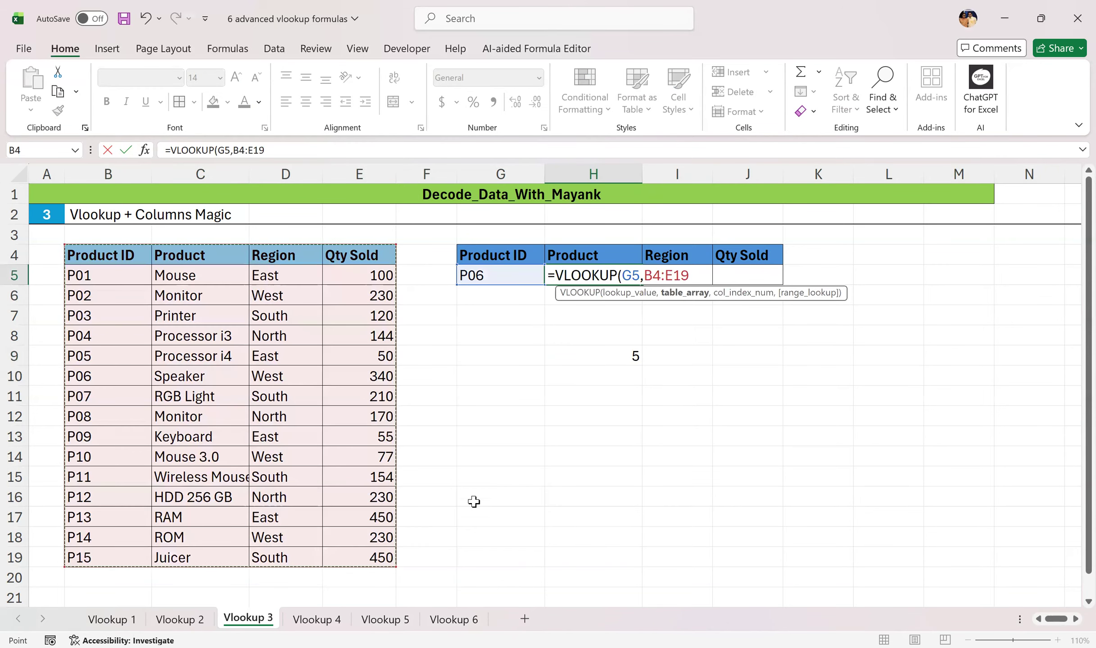
- Make the lookup value $G$5 and table array $B$4:$E$19 absolute in the H5 VLOOKUP, and continue to the column index argument
{"action": "left_click_drag", "start_coordinate": [642, 276], "coordinate": [627, 276]}
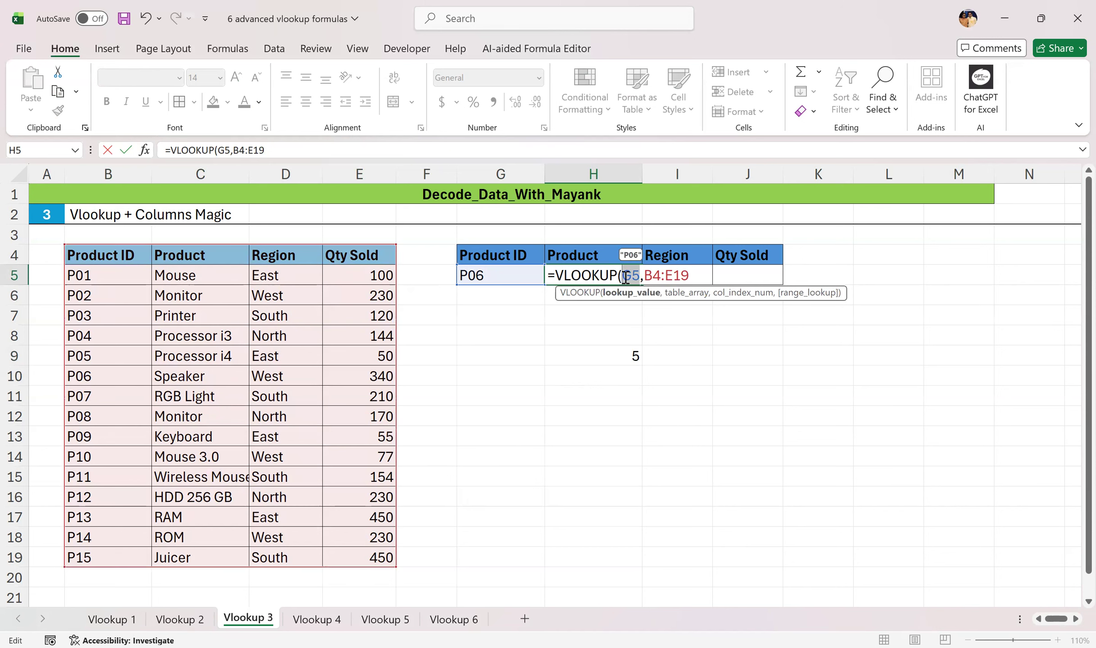
{"action": "key", "text": "F4"}
{"action": "left_click_drag", "start_coordinate": [710, 278], "coordinate": [663, 275]}
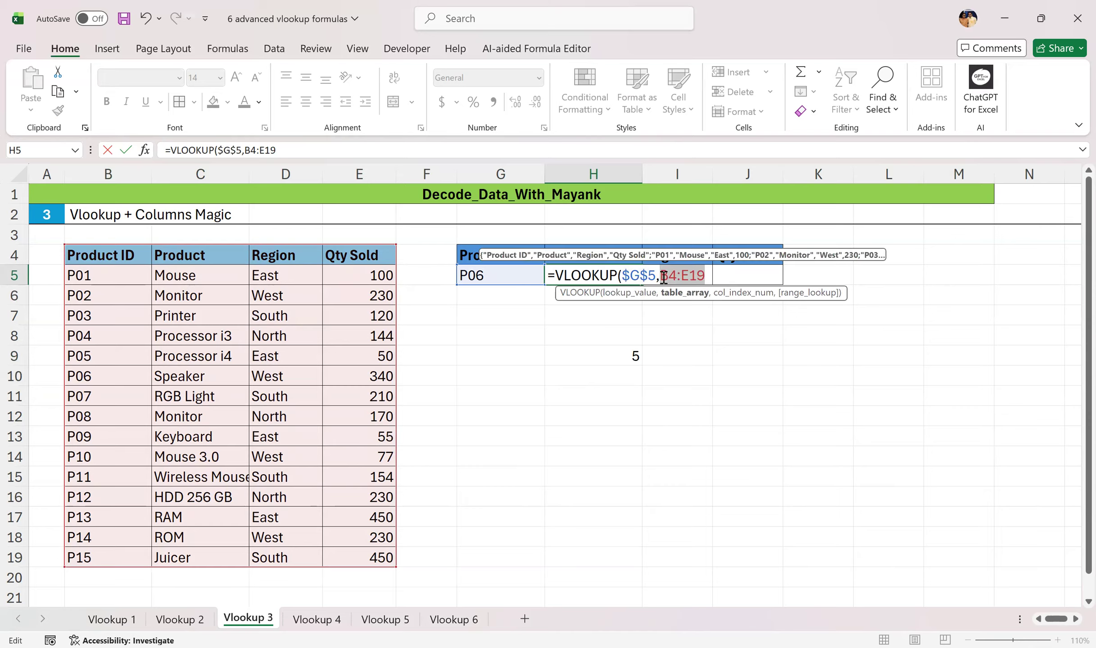
{"action": "key", "text": "F4"}
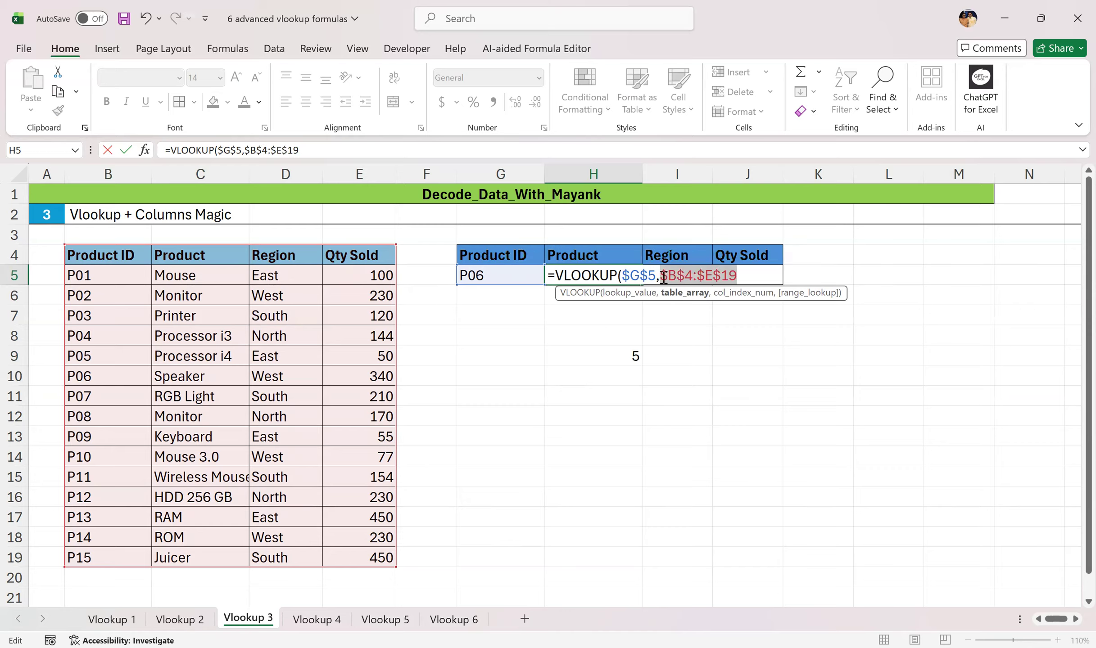
{"action": "type", "text": ","}
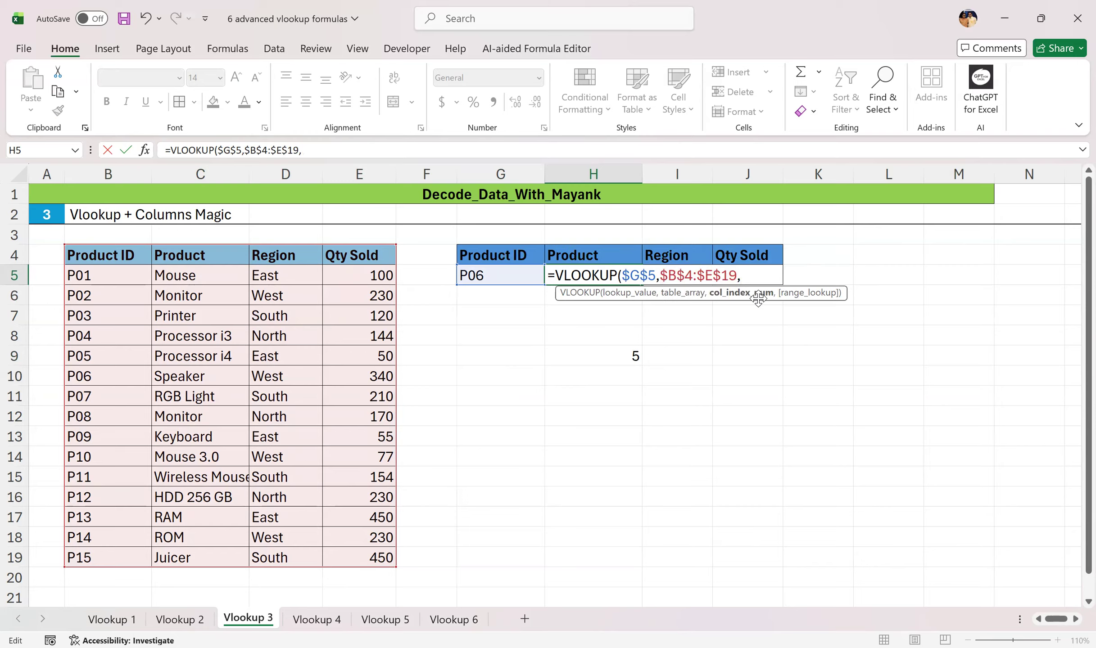
- Nest a COLUMNS function over G3:H3 as the column index argument of the H5 VLOOKUP
{"action": "type", "text": "CV"}
{"action": "key", "text": "BackSpace"}
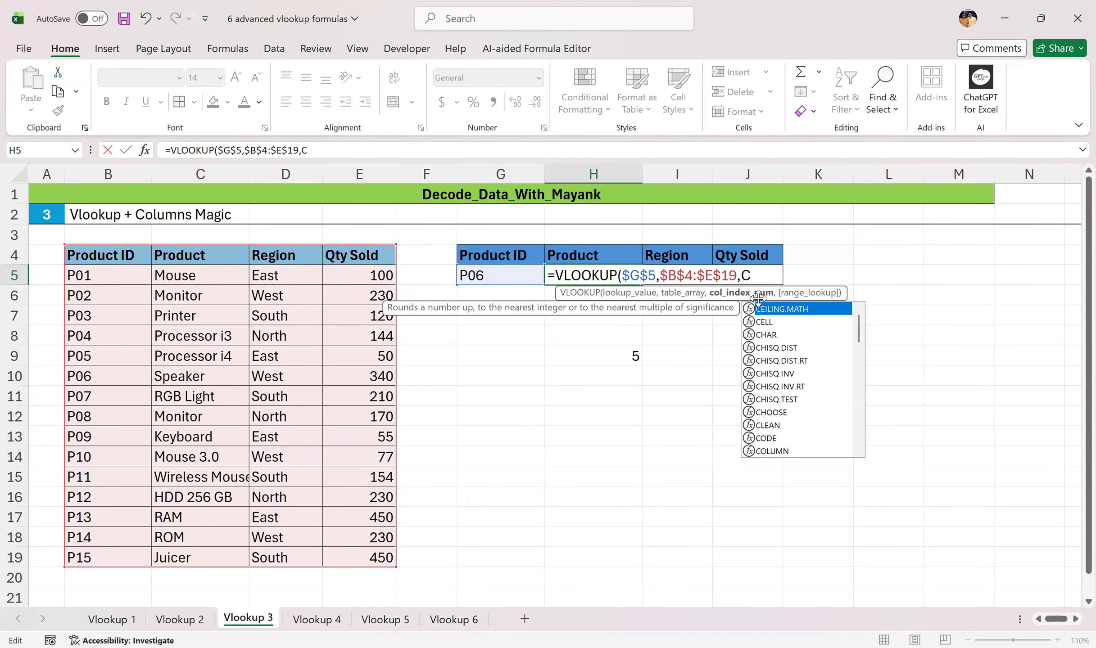
{"action": "key", "text": "BackSpace"}
{"action": "type", "text": "col"}
{"action": "key", "text": "Down"}
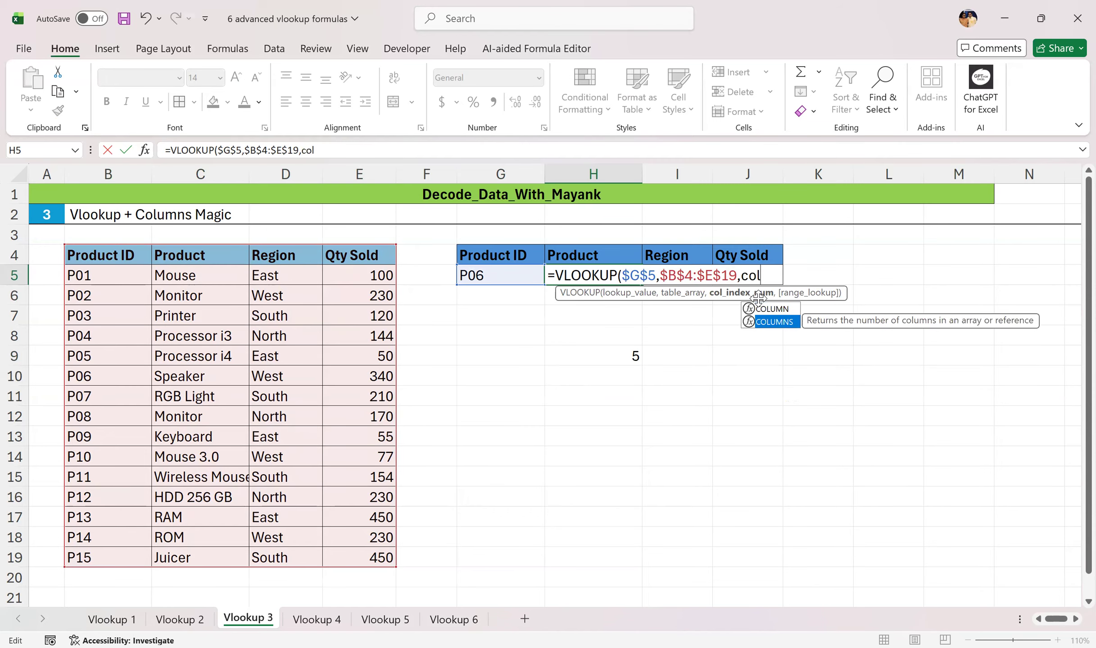
{"action": "key", "text": "Tab"}
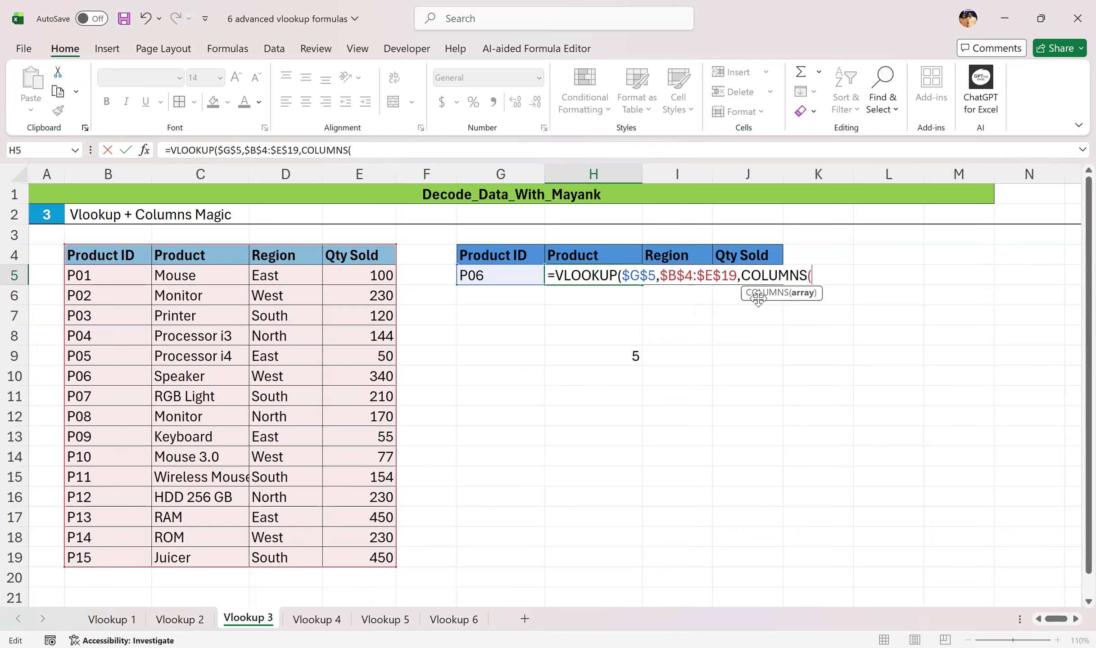
{"action": "left_click", "coordinate": [533, 234]}
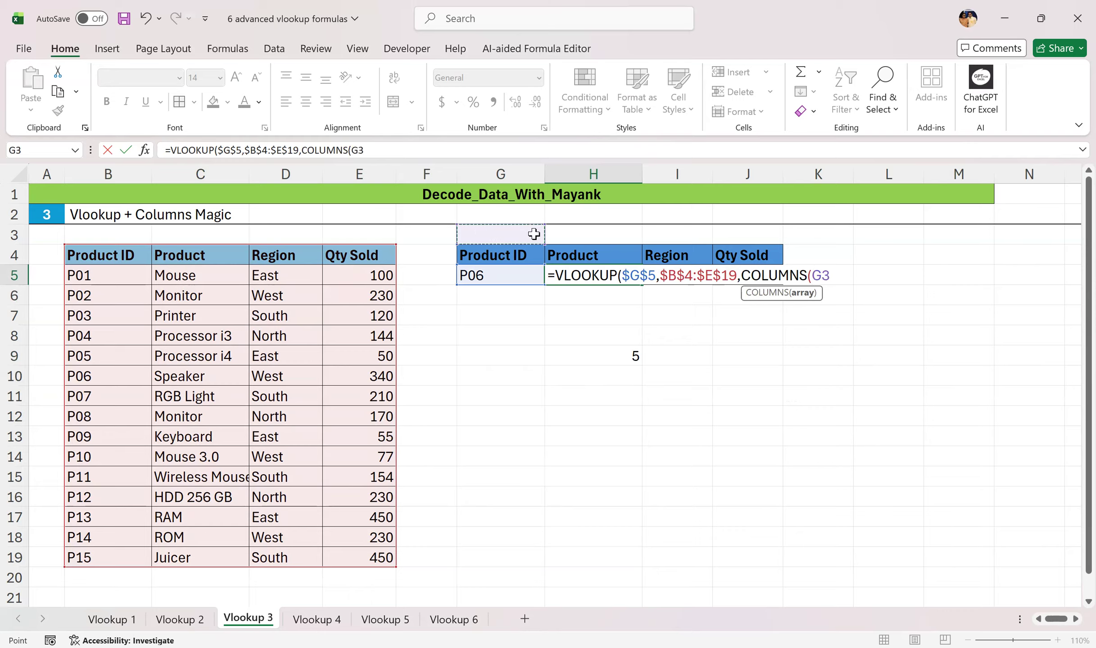
{"action": "left_click_drag", "start_coordinate": [534, 234], "coordinate": [568, 236]}
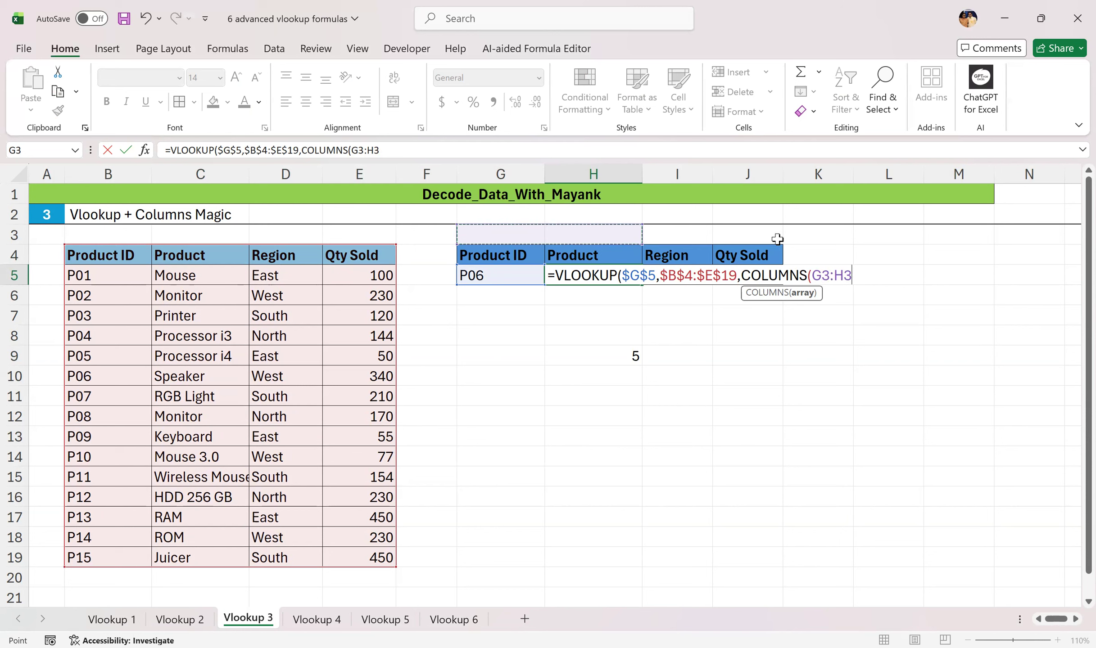
- Lock the range start as $G$3 in COLUMNS, set the range lookup to 0, and complete the H5 formula
{"action": "left_click", "coordinate": [824, 274]}
{"action": "left_click_drag", "start_coordinate": [829, 275], "coordinate": [818, 277]}
{"action": "key", "text": "F4"}
{"action": "key", "text": "End"}
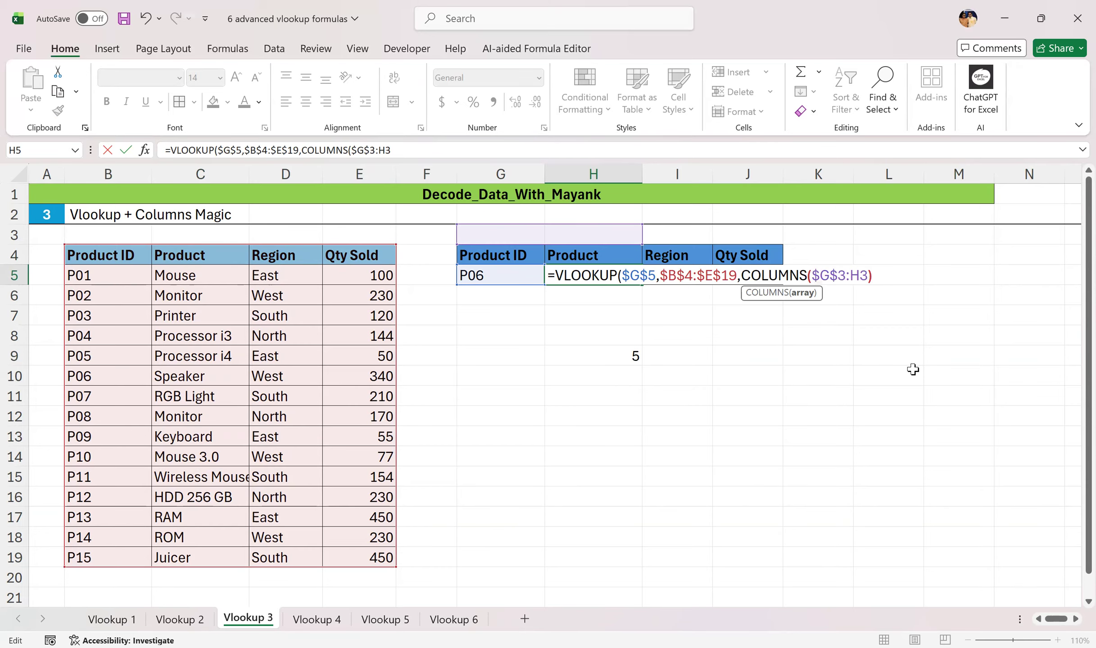
{"action": "type", "text": "),0"}
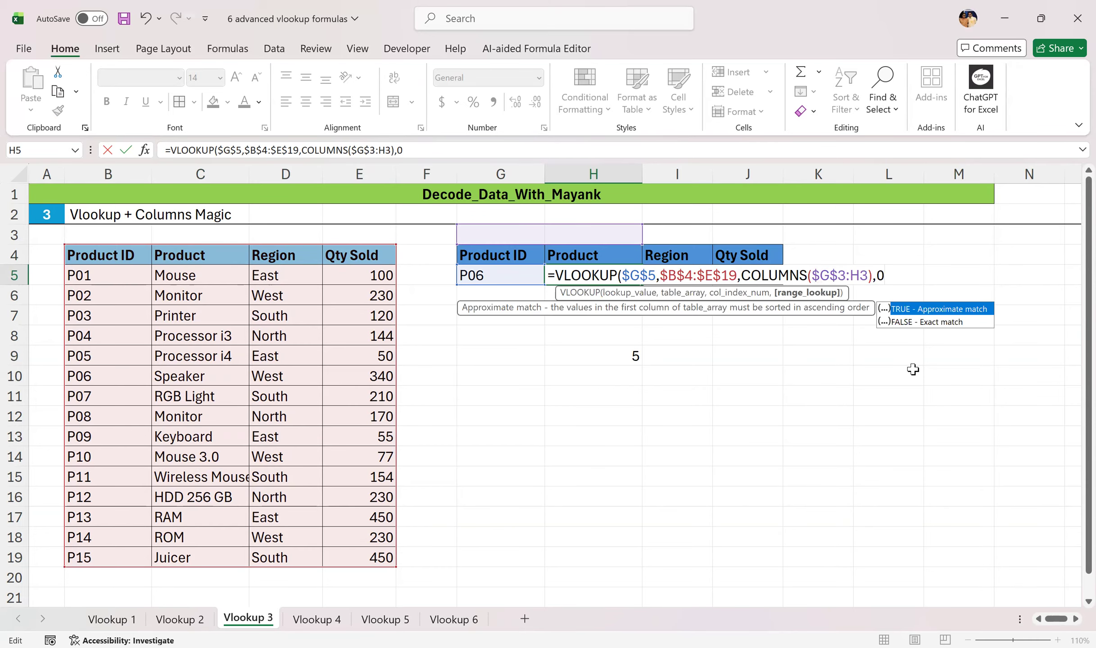
{"action": "type", "text": ")"}
{"action": "key", "text": "Return"}
{"action": "left_click", "coordinate": [617, 275]}
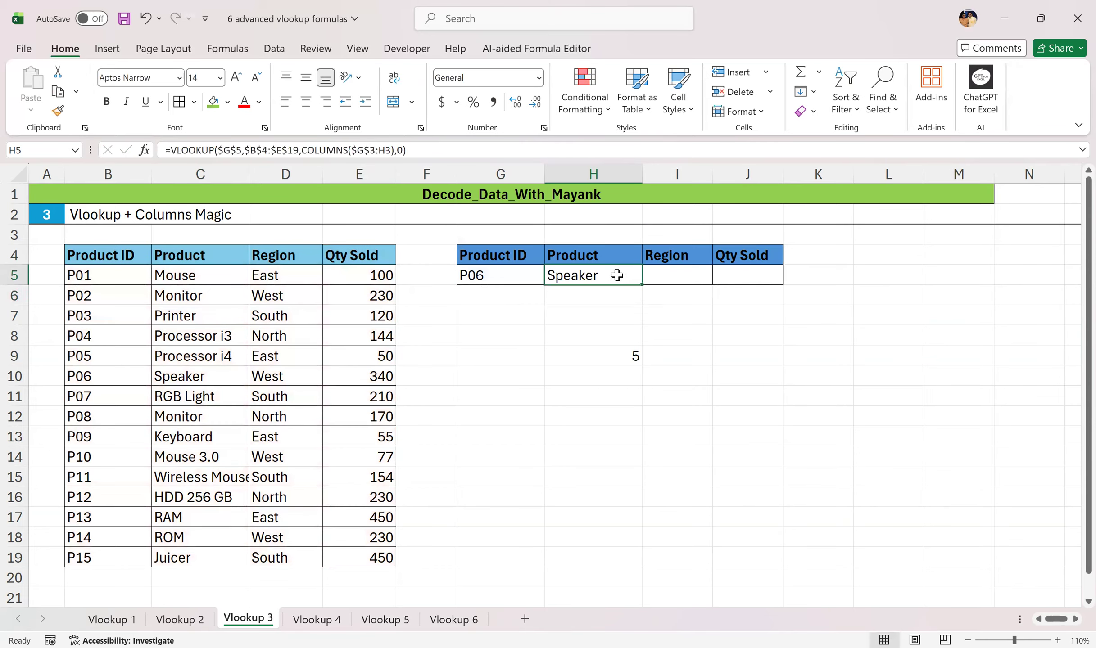
- Fill the H5 formula across to J5 and compare the results with the P06 row in the source table
{"action": "left_click", "coordinate": [496, 275]}
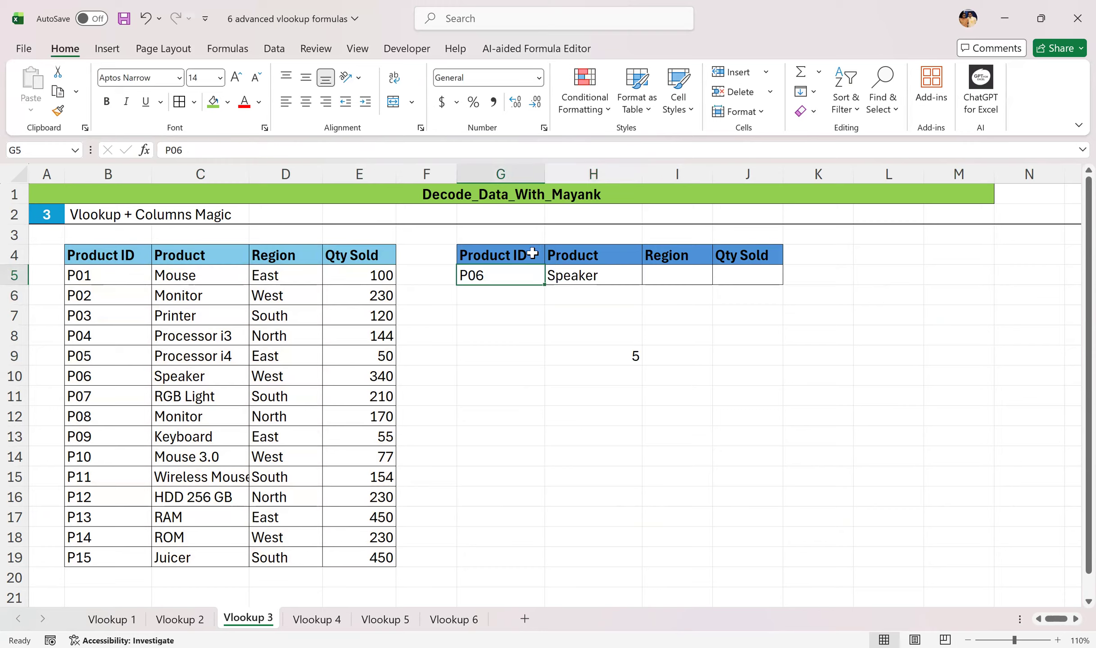
{"action": "left_click", "coordinate": [524, 232]}
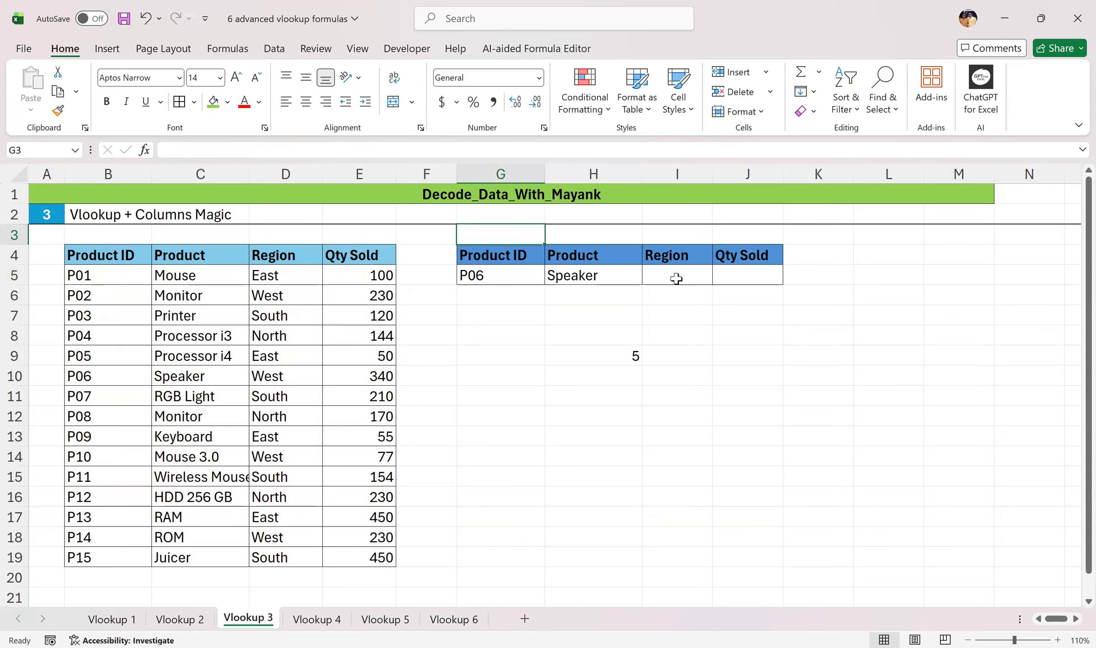
{"action": "left_click", "coordinate": [591, 277]}
{"action": "left_click_drag", "start_coordinate": [641, 285], "coordinate": [752, 287]}
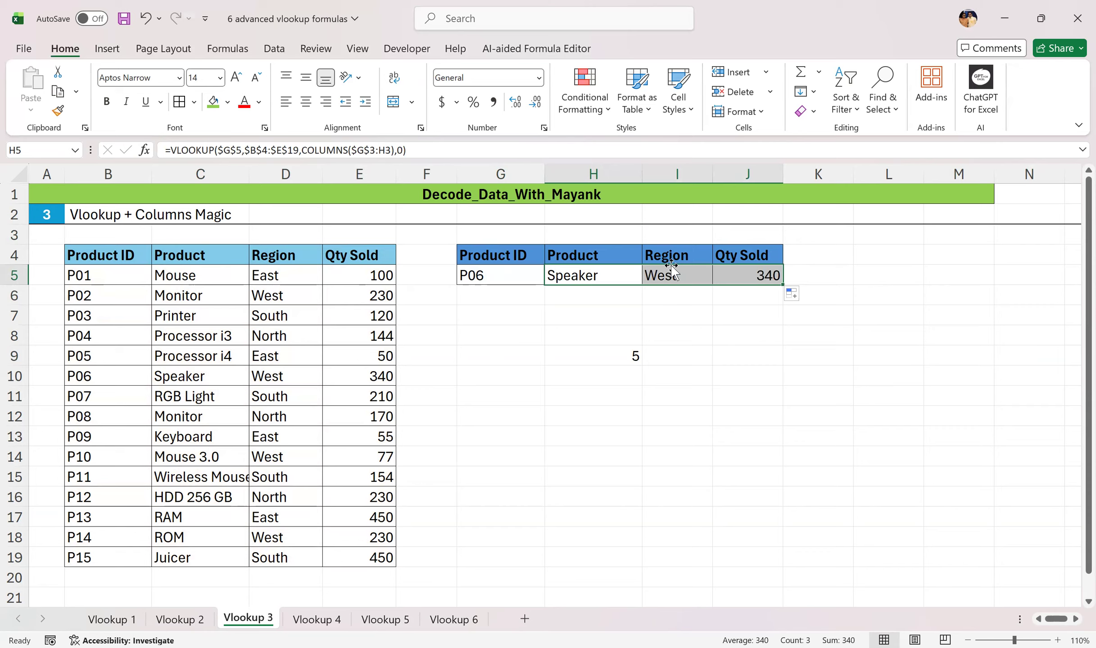
{"action": "left_click", "coordinate": [178, 379]}
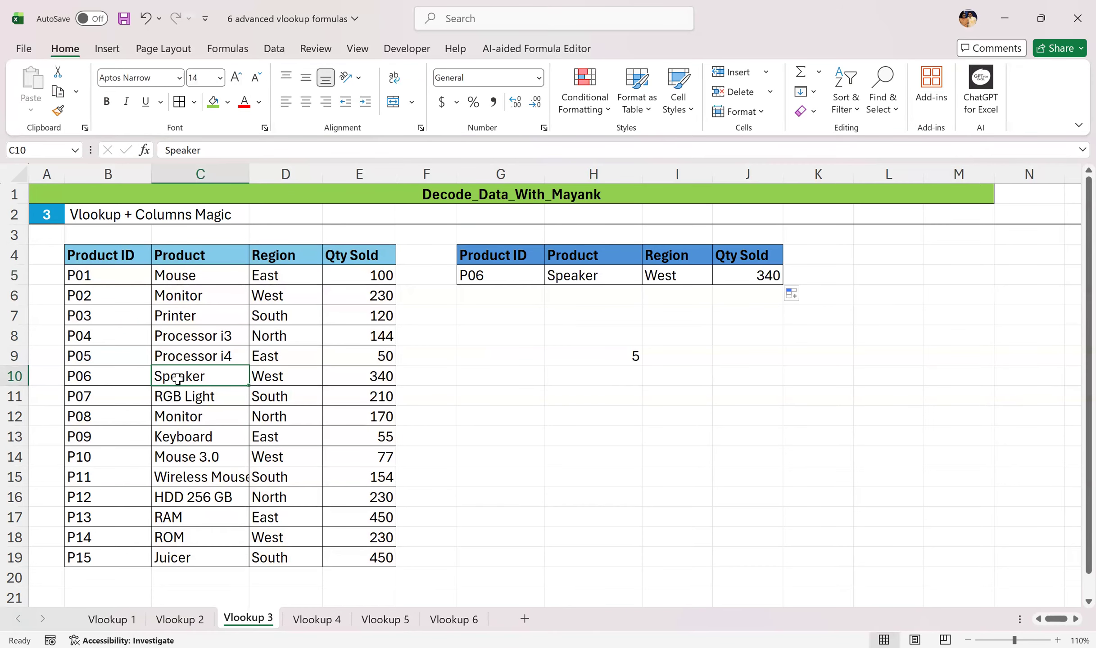
{"action": "left_click", "coordinate": [275, 379]}
{"action": "left_click", "coordinate": [369, 376]}
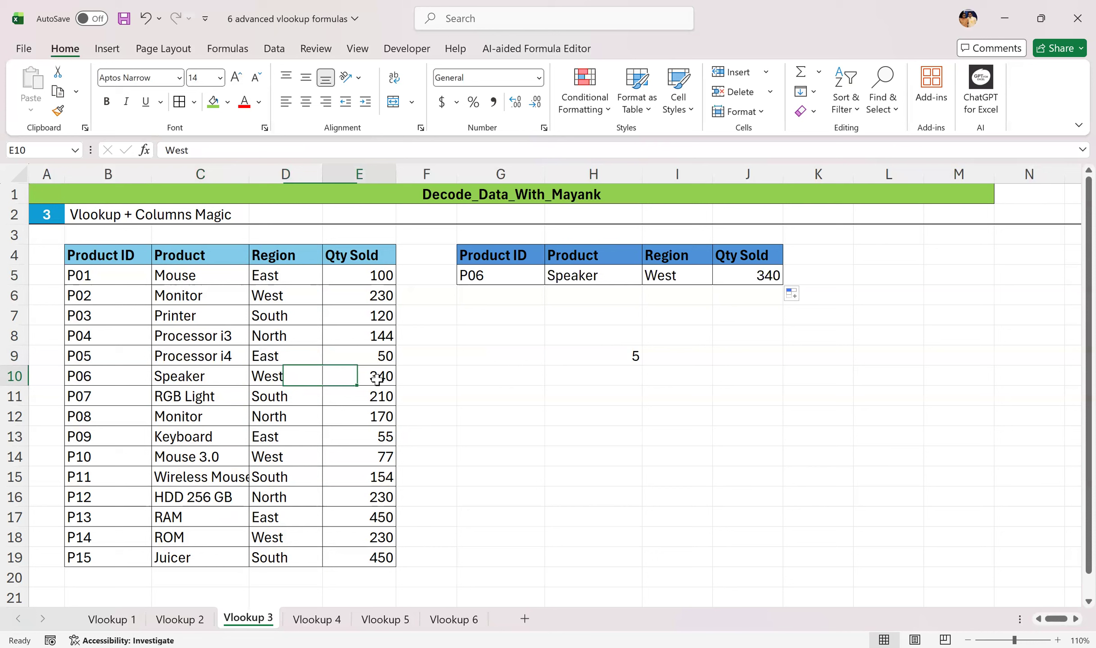
- Change the lookup Product ID in G5 to P15 to test the formulas
{"action": "left_click", "coordinate": [494, 275]}
{"action": "double_click", "coordinate": [494, 275]}
{"action": "key", "text": "BackSpace"}
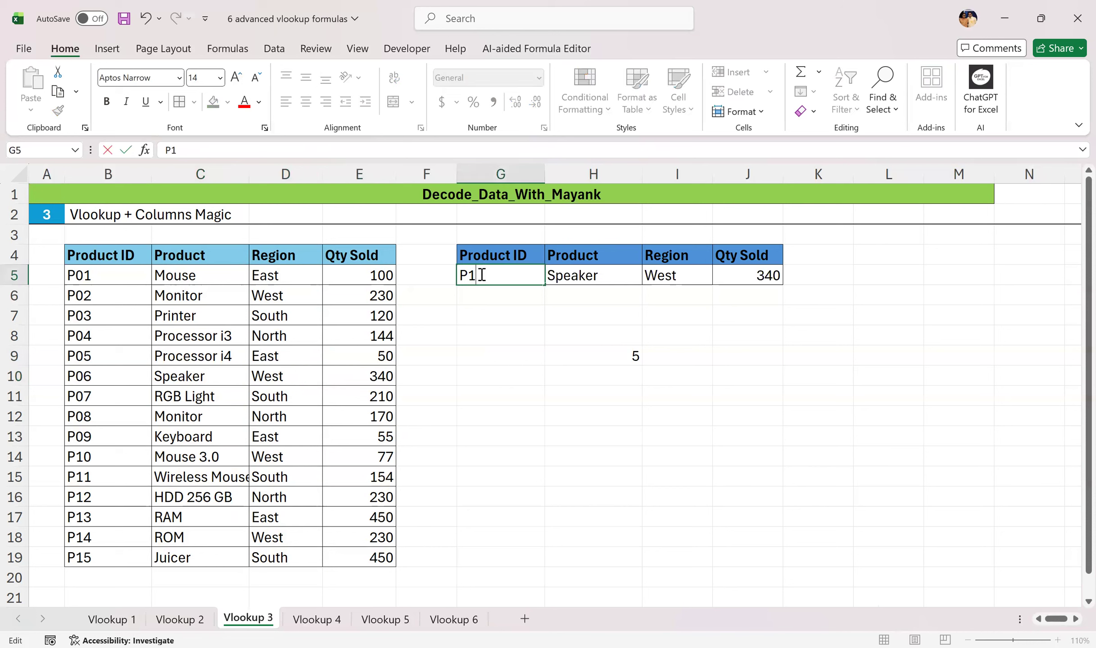
{"action": "type", "text": "15"}
{"action": "key", "text": "Return"}
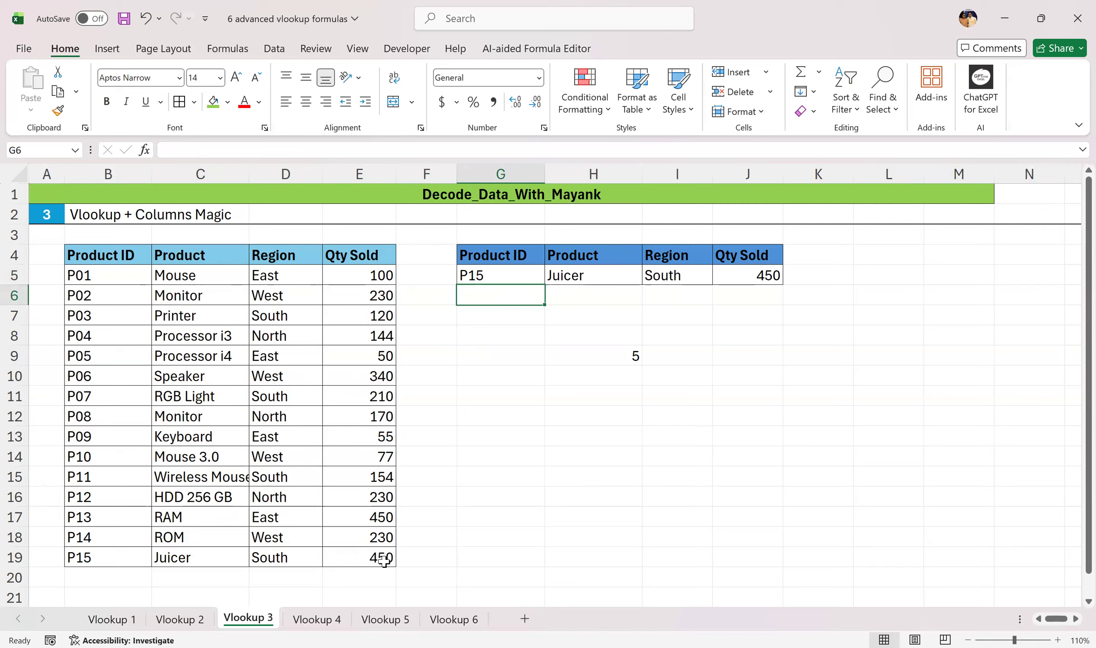
- Test an ID missing from the source table by setting G5 to P16, and inspect the formula in H5
{"action": "double_click", "coordinate": [501, 279]}
{"action": "key", "text": "BackSpace"}
{"action": "key", "text": "Return"}
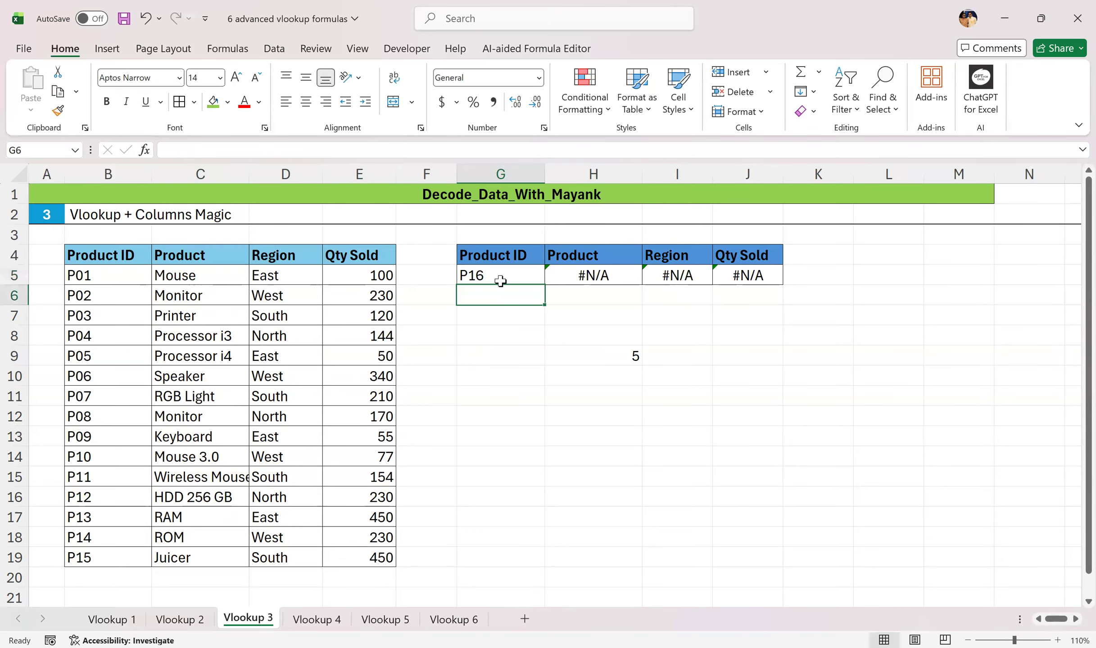
{"action": "left_click", "coordinate": [500, 277]}
{"action": "left_click", "coordinate": [593, 276]}
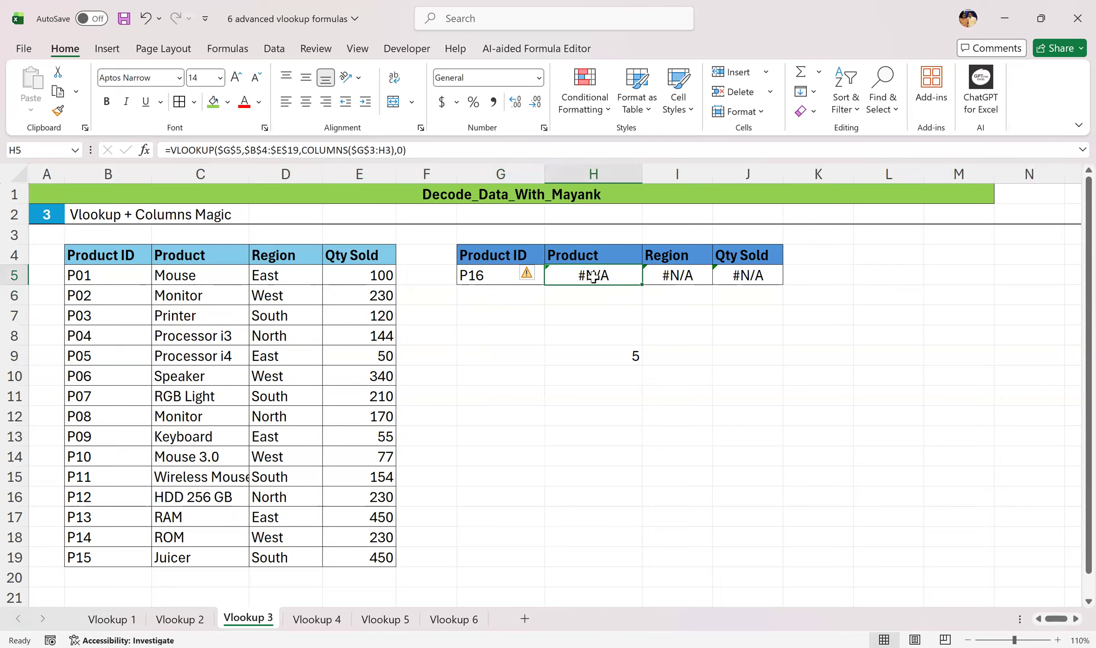
- Wrap the H5 VLOOKUP in IFERROR with "Not Found" as the error value and fill it across to J5
{"action": "double_click", "coordinate": [594, 276]}
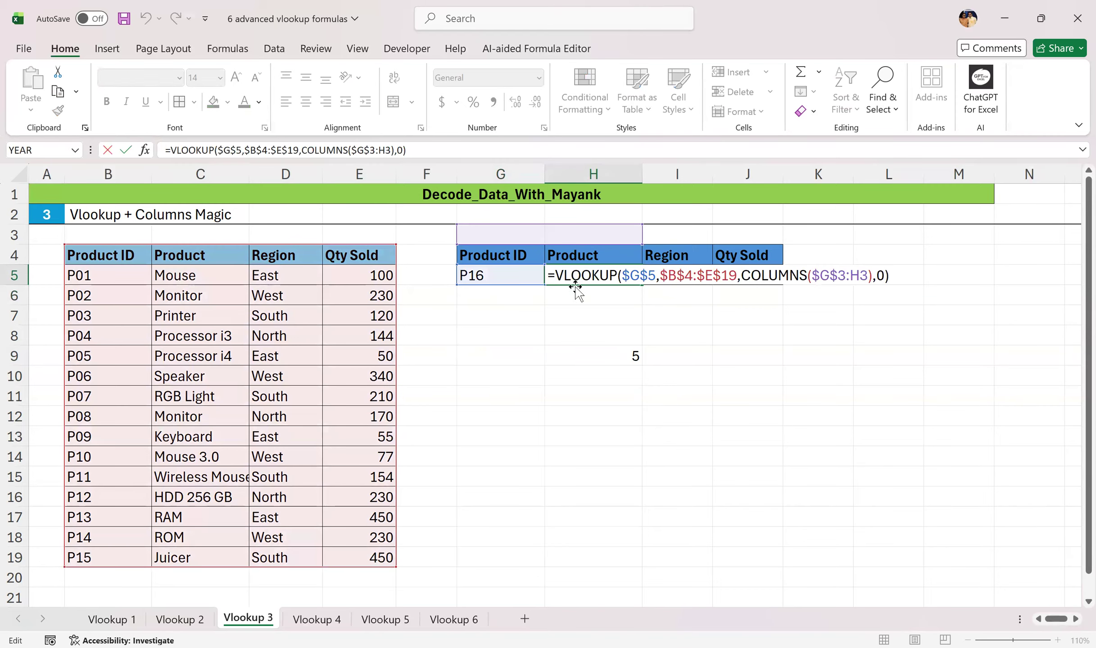
{"action": "type", "text": "IFERROR("}
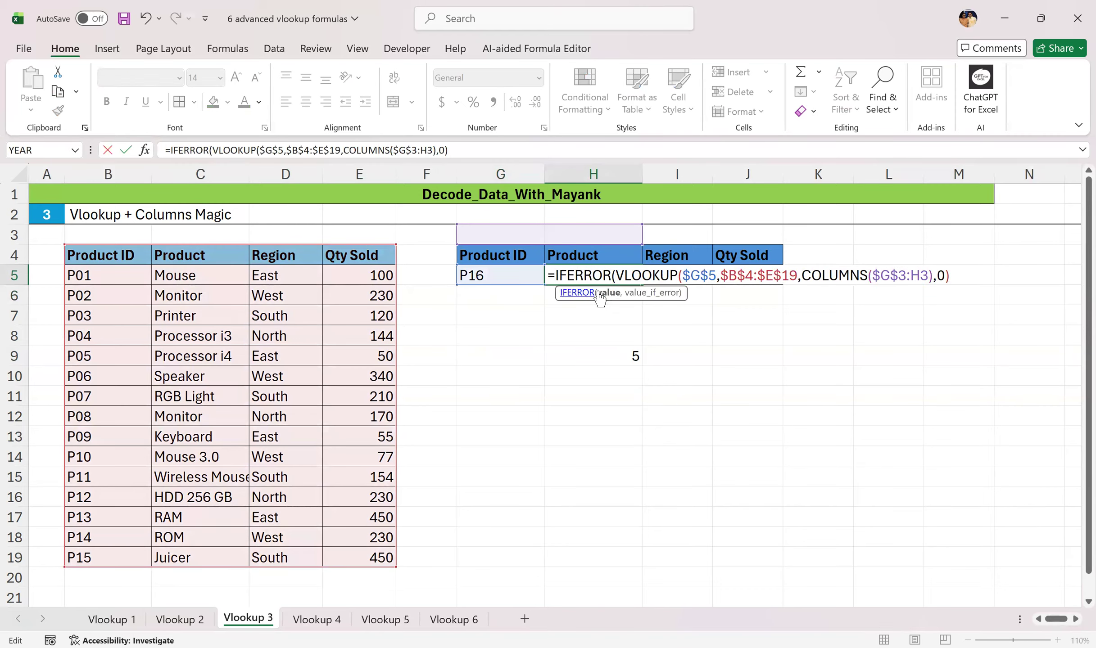
{"action": "type", "text": ",\"Not Found in"}
{"action": "key", "text": "BackSpace"}
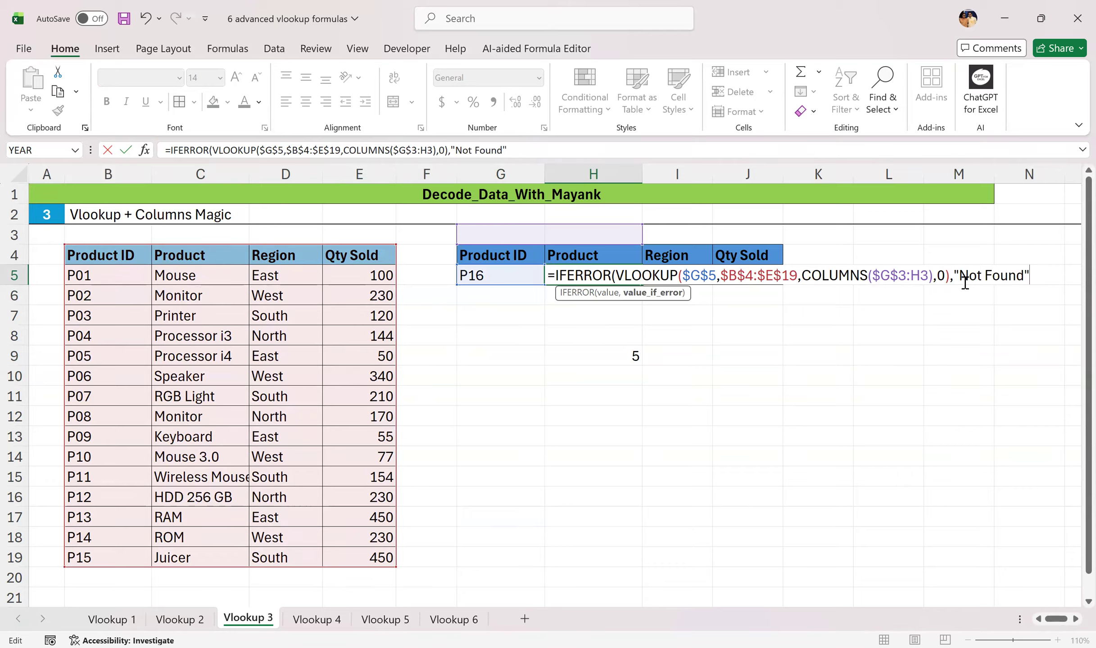
{"action": "key", "text": "Return"}
{"action": "left_click", "coordinate": [998, 282]}
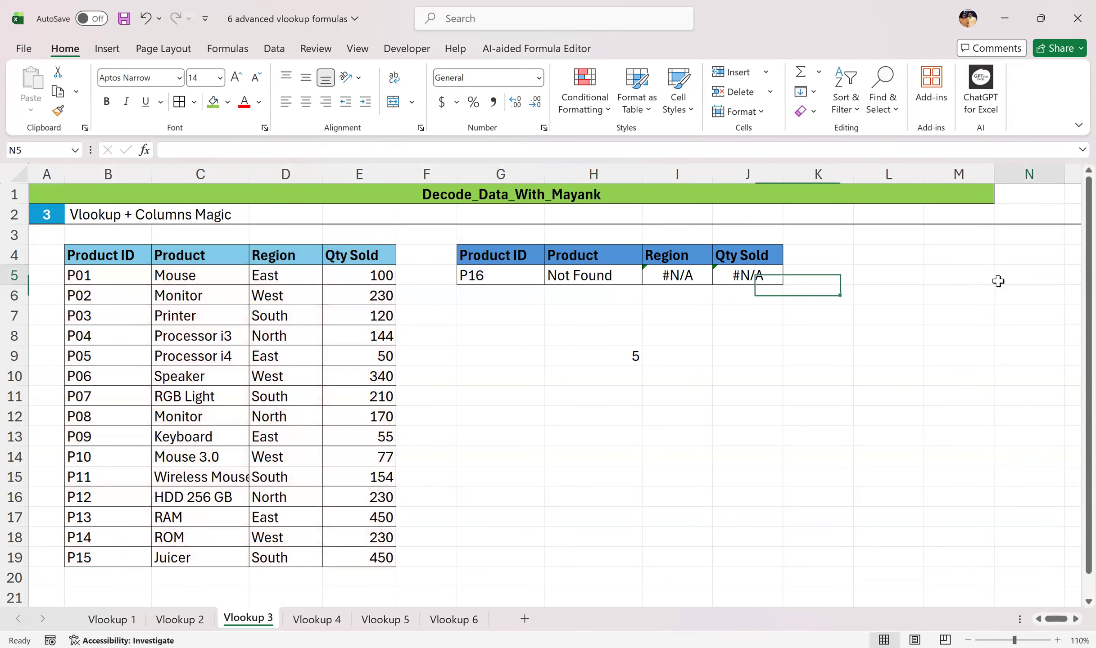
{"action": "left_click", "coordinate": [631, 279]}
{"action": "left_click_drag", "start_coordinate": [642, 285], "coordinate": [767, 286]}
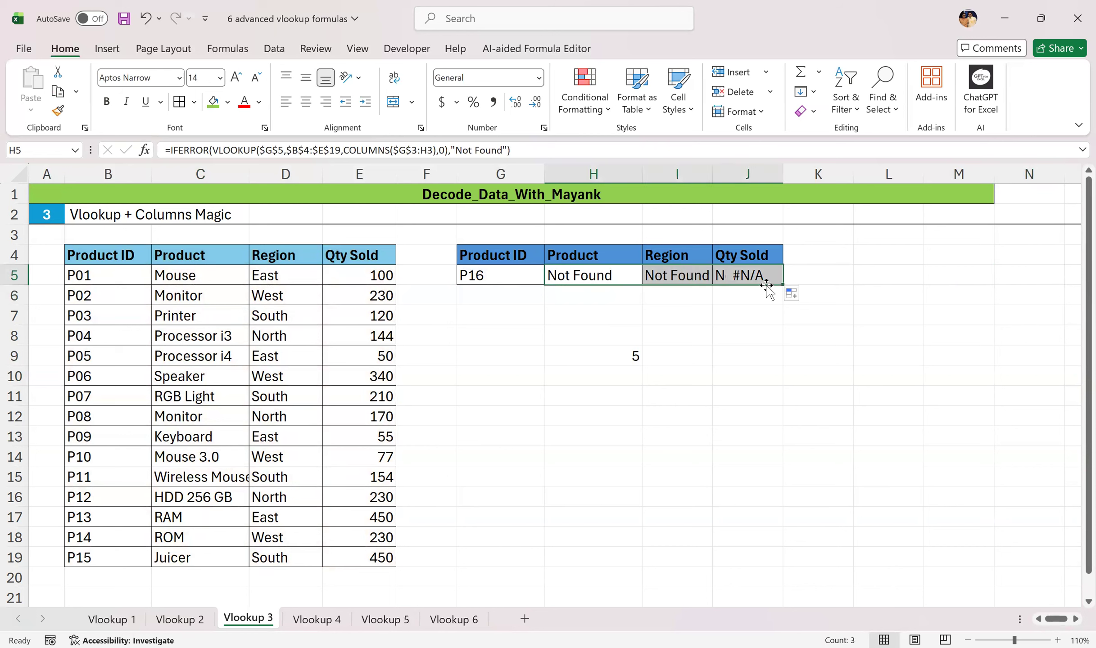
- Set the lookup Product ID in G5 to P04
{"action": "double_click", "coordinate": [497, 276]}
{"action": "key", "text": "BackSpace"}
{"action": "key", "text": "BackSpace"}
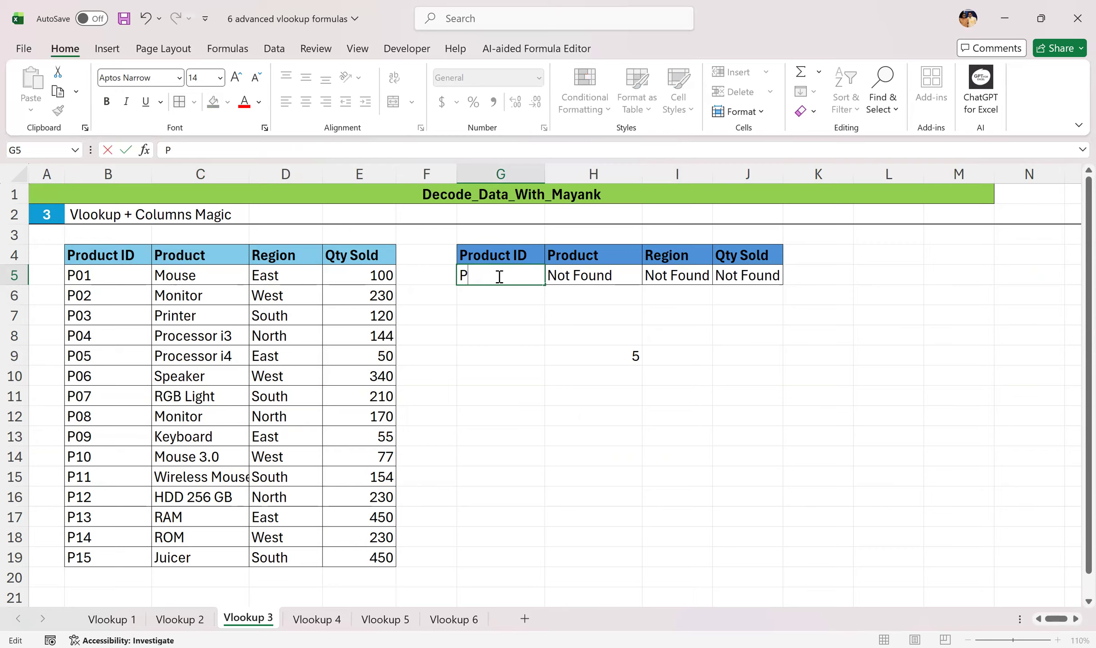
{"action": "key", "text": "Return"}
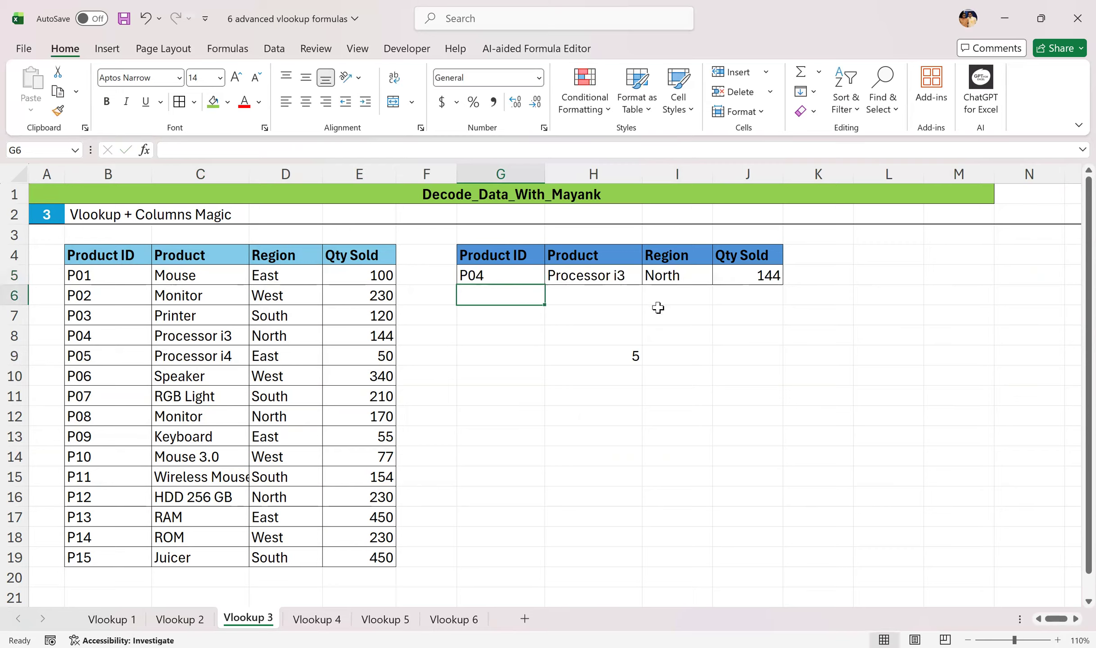
{"action": "left_click", "coordinate": [680, 315]}
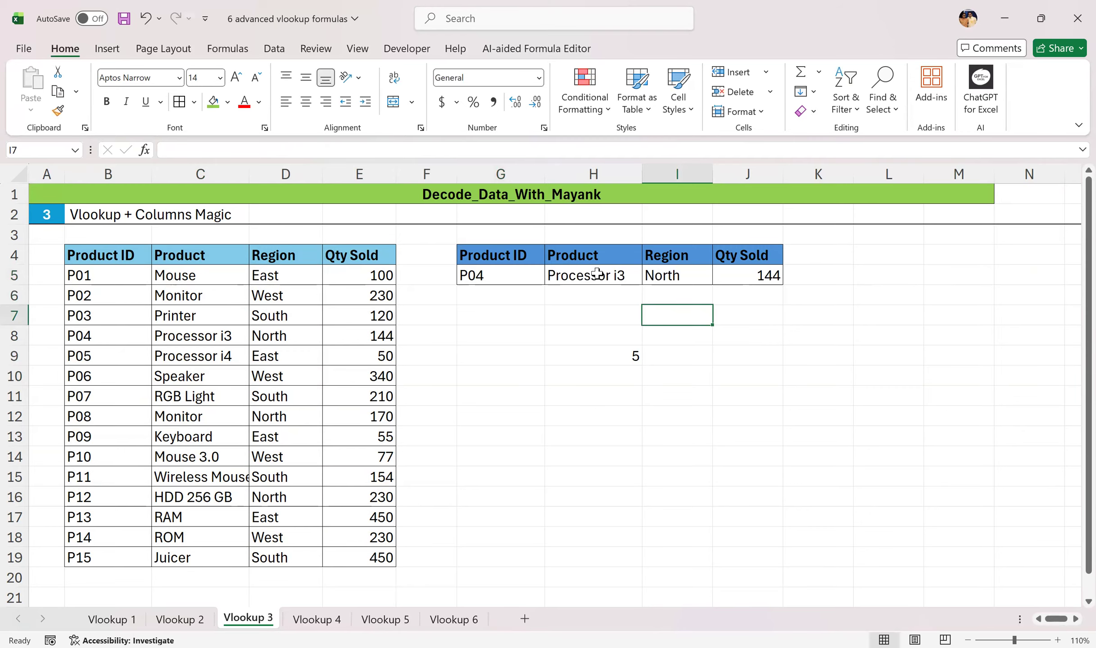
- Compare the separate Region and Qty Sold lookups in row 13 of Vlookup 1 with the COLUMNS argument in H5 of Vlookup 3
{"action": "left_click", "coordinate": [121, 619]}
{"action": "left_click", "coordinate": [668, 439]}
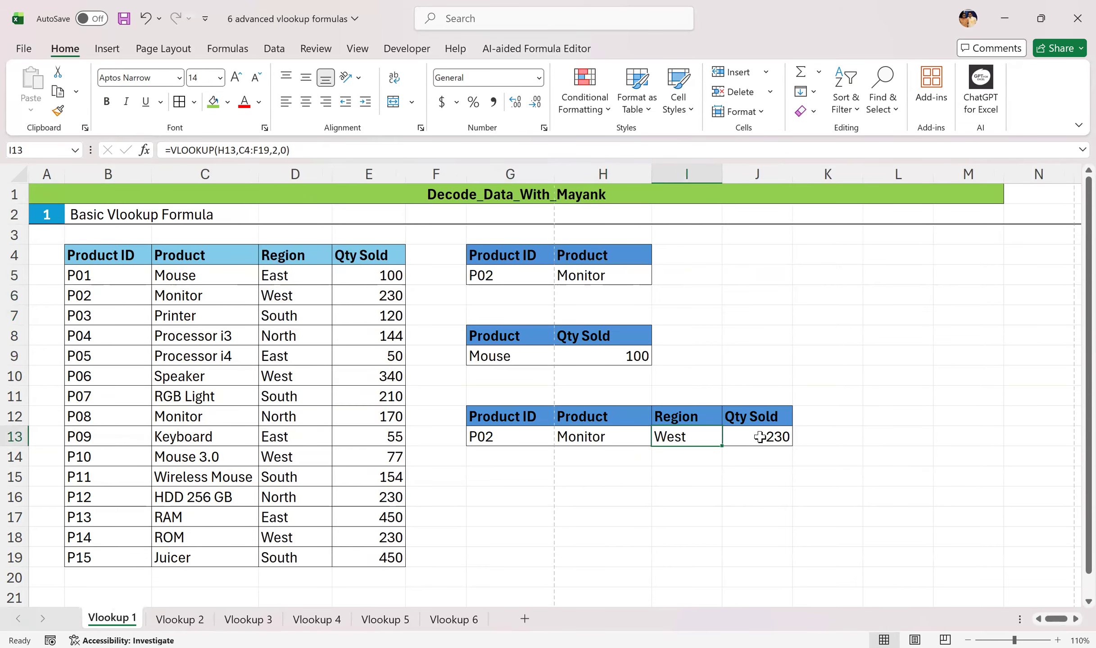
{"action": "left_click", "coordinate": [761, 438]}
{"action": "left_click", "coordinate": [248, 619]}
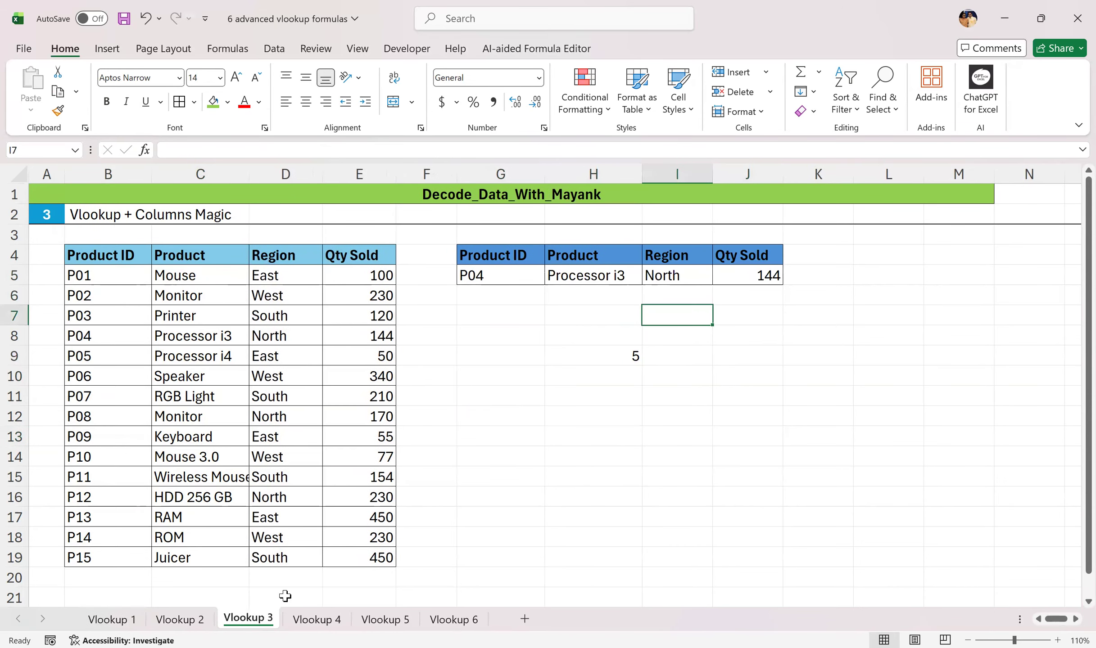
{"action": "left_click", "coordinate": [633, 280]}
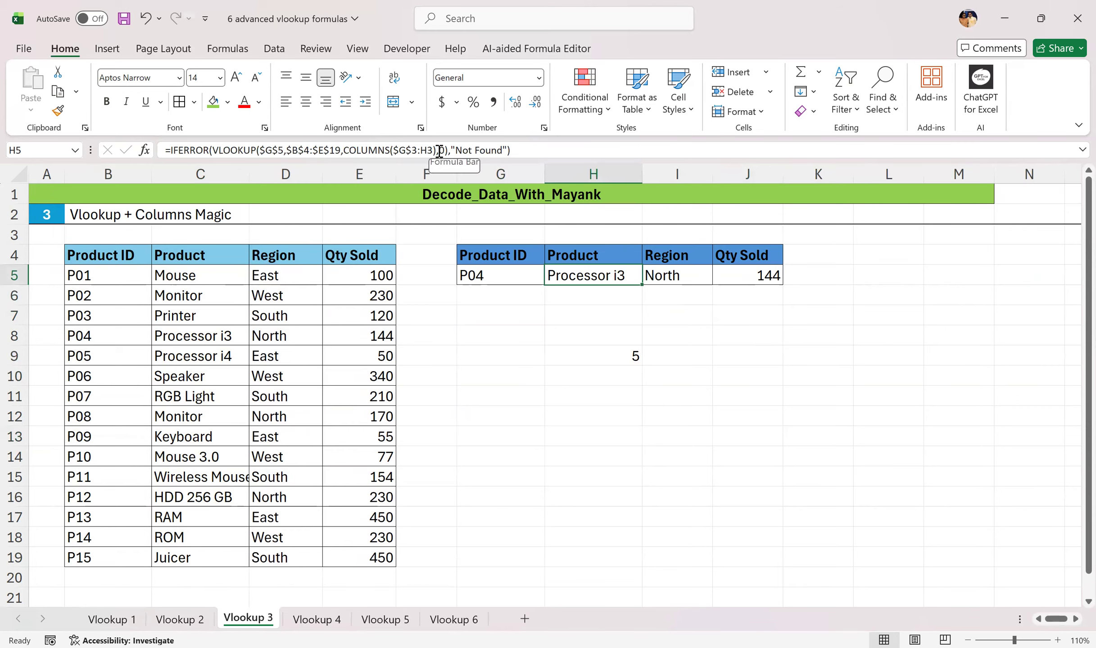
{"action": "left_click_drag", "start_coordinate": [344, 149], "coordinate": [448, 155]}
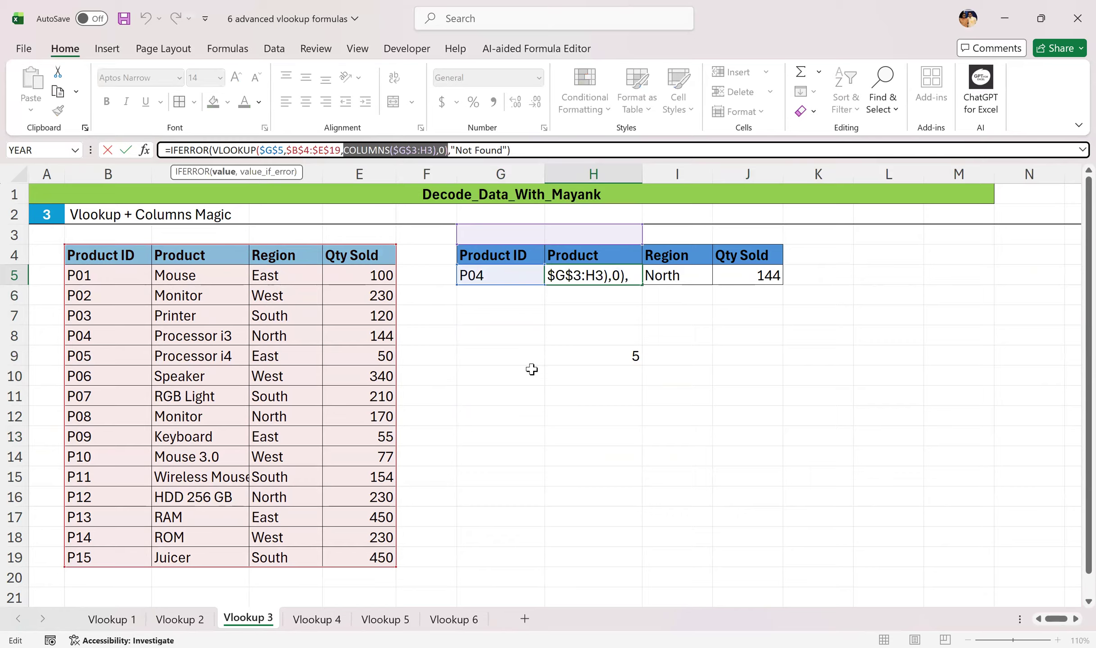
{"action": "left_click", "coordinate": [528, 383]}
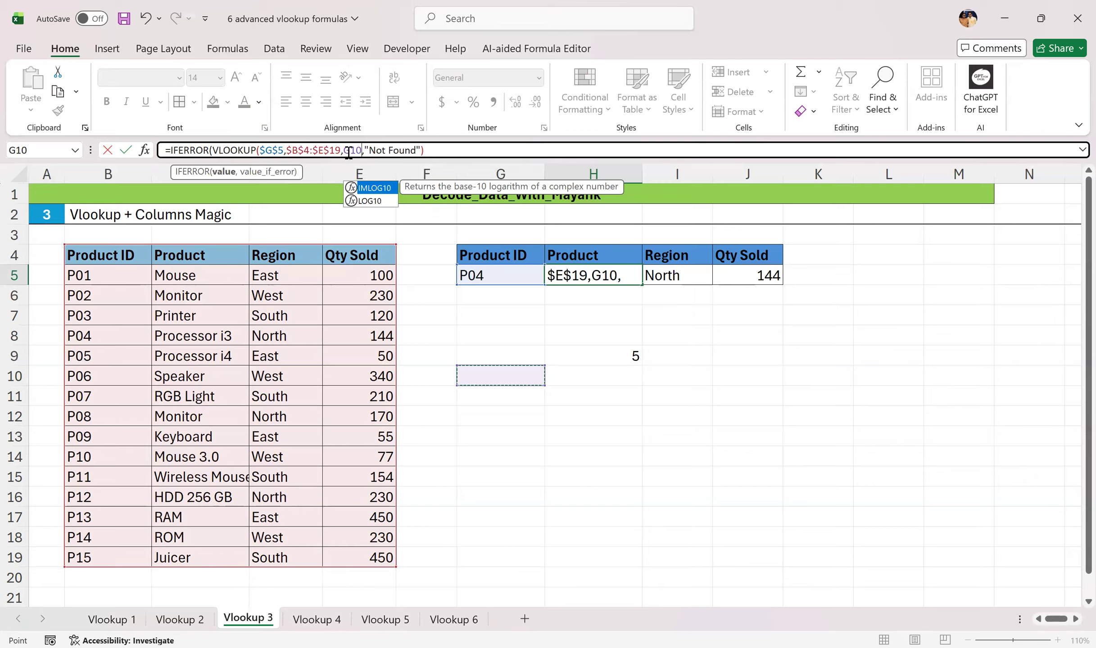
{"action": "key", "text": "Right"}
{"action": "key", "text": "Up"}
{"action": "key", "text": "Right"}
{"action": "key", "text": "Right"}
{"action": "key", "text": "Up"}
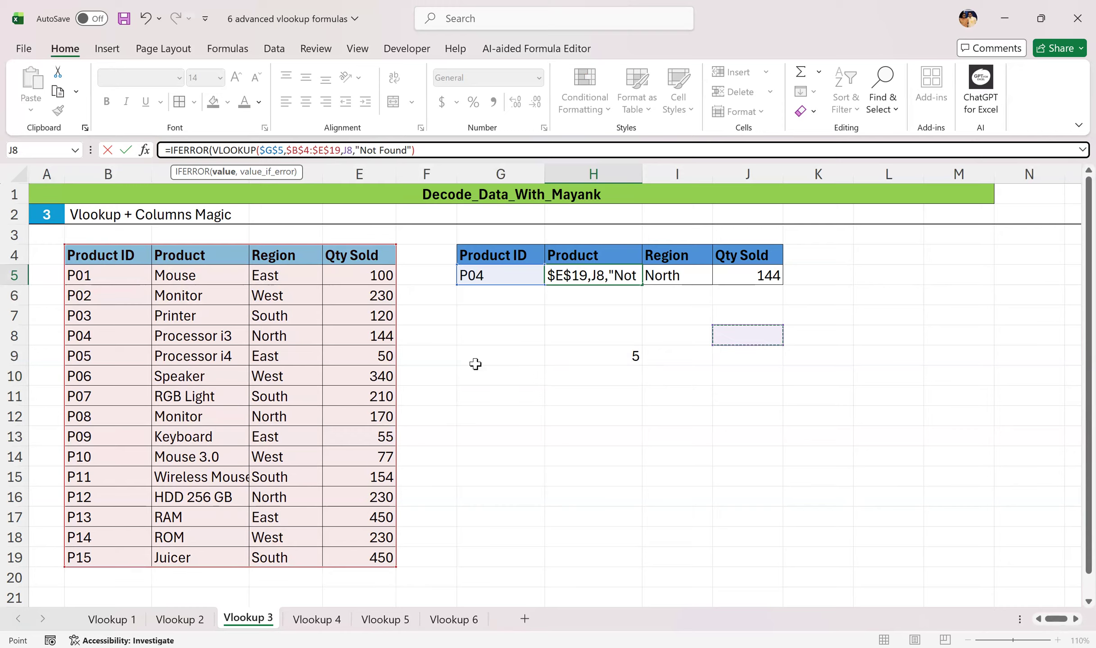
{"action": "key", "text": "Escape"}
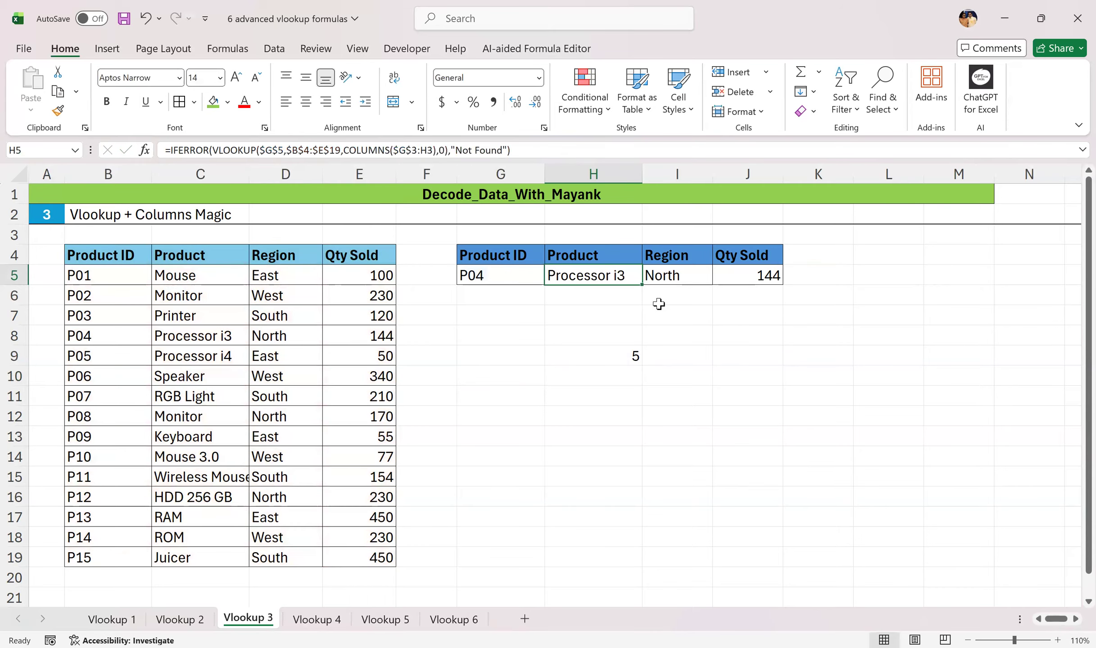
- Restrict G5 on Vlookup 3 with List data validation sourced from the Product ID column of the source table
{"action": "left_click", "coordinate": [517, 280]}
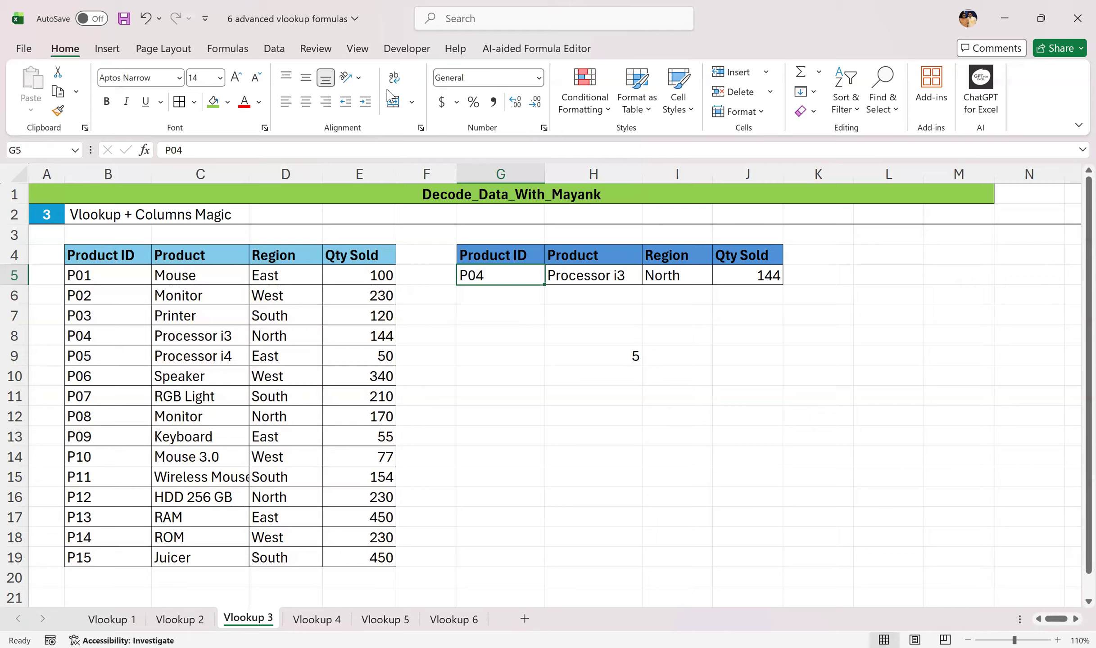
{"action": "left_click", "coordinate": [276, 50]}
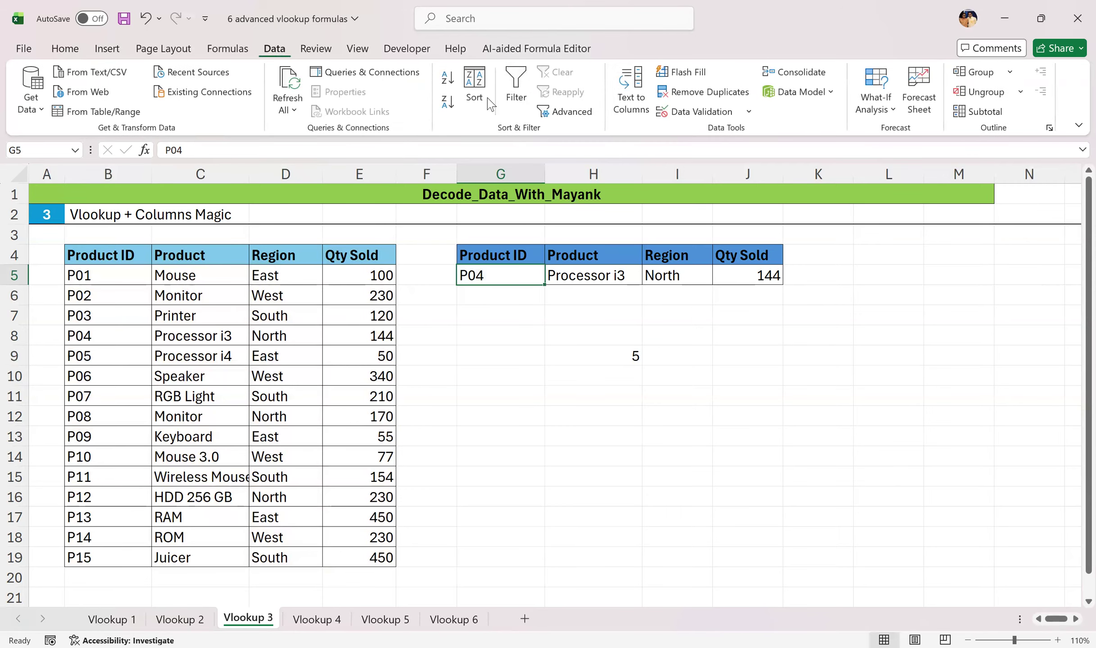
{"action": "left_click", "coordinate": [749, 111]}
{"action": "key", "text": "v"}
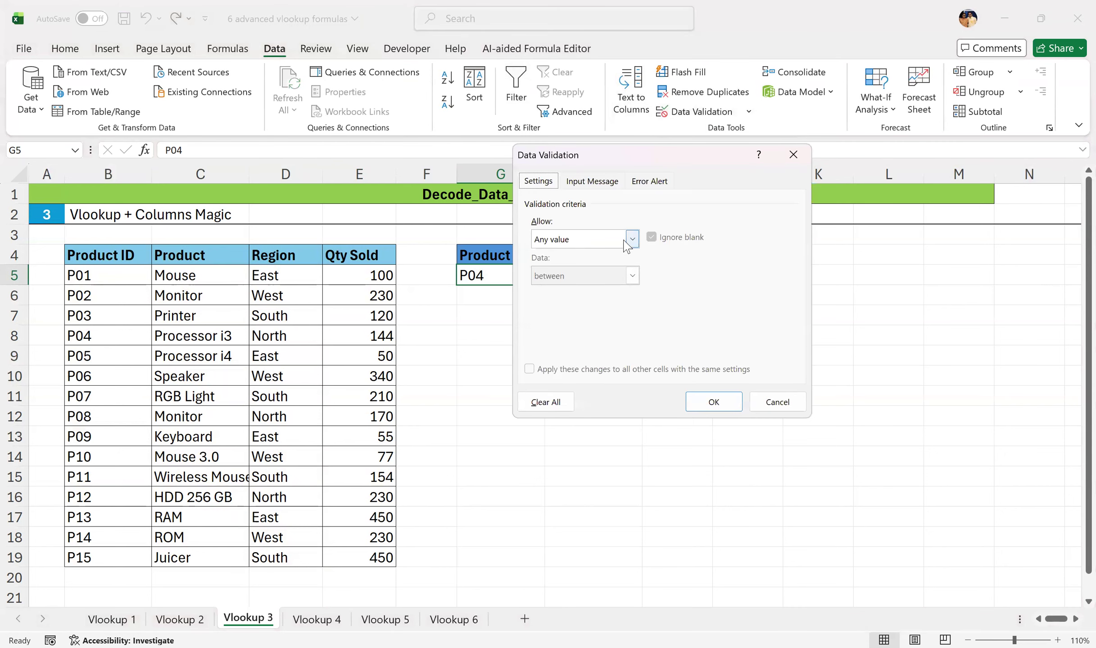
{"action": "left_click", "coordinate": [632, 240]}
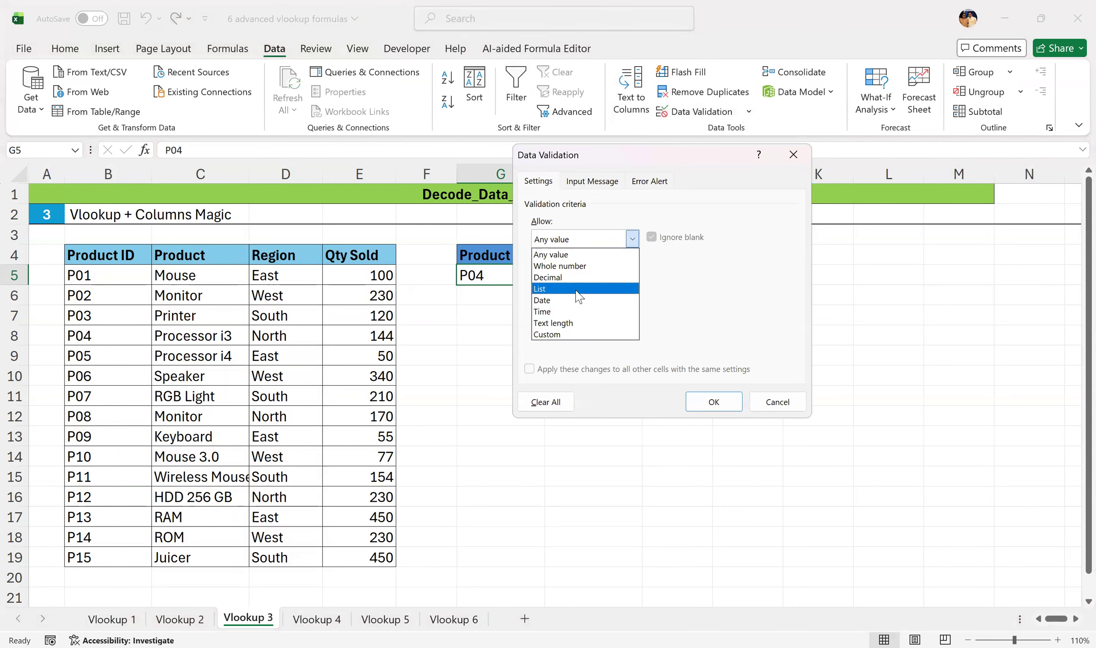
{"action": "left_click", "coordinate": [579, 297]}
{"action": "left_click", "coordinate": [712, 403]}
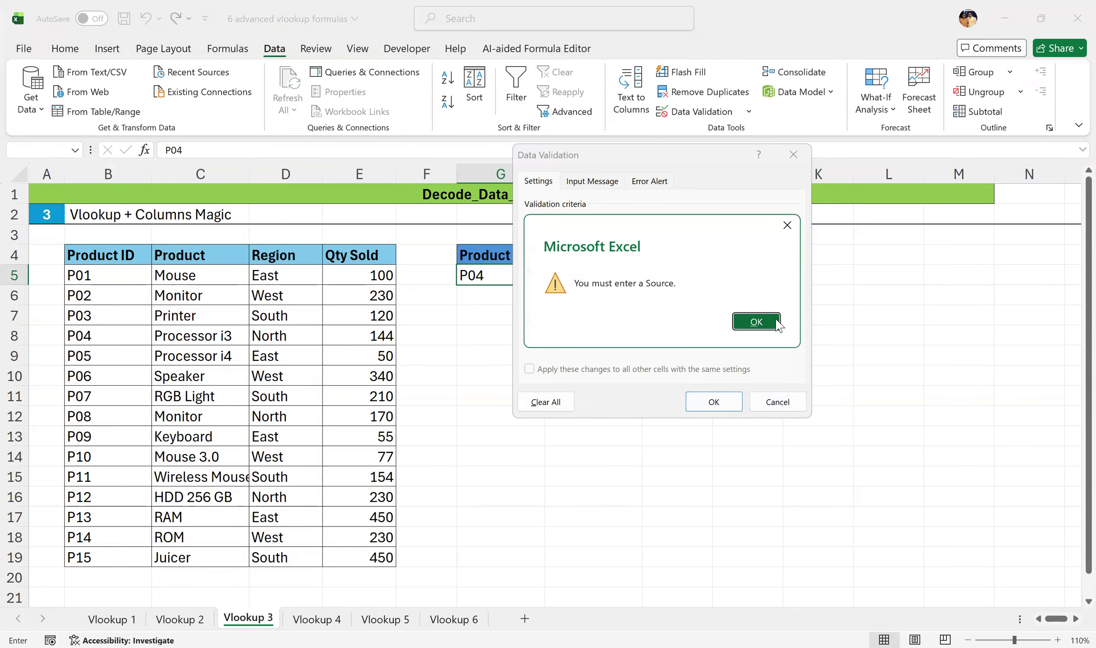
{"action": "left_click", "coordinate": [757, 322]}
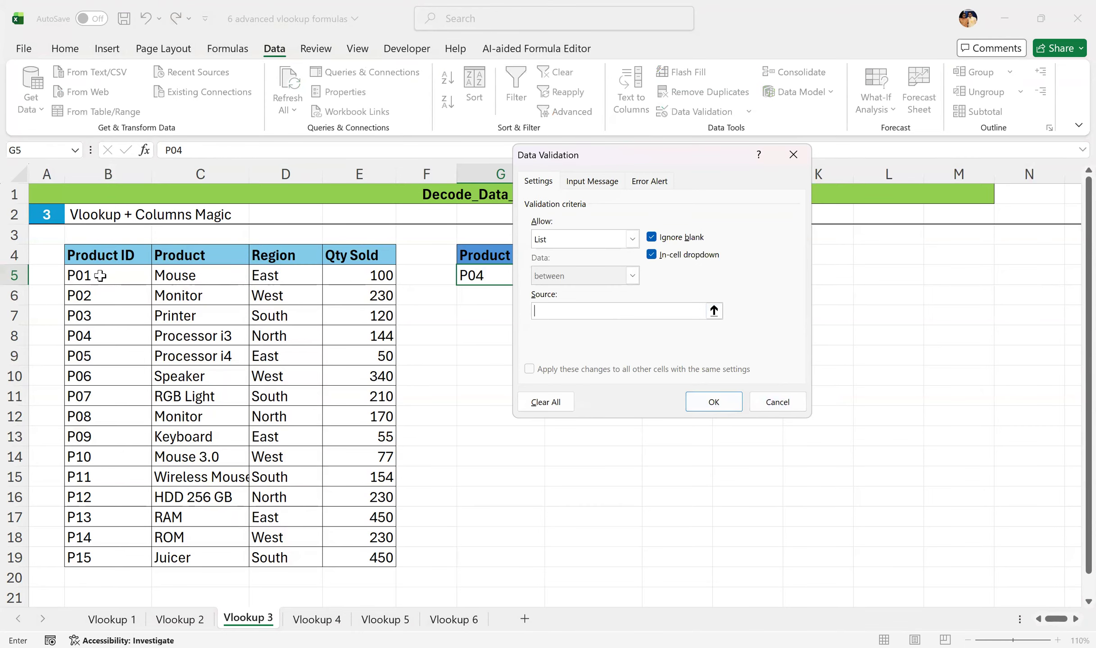
{"action": "left_click", "coordinate": [113, 259]}
{"action": "left_click", "coordinate": [107, 566], "text": "shift"}
{"action": "left_click", "coordinate": [714, 402]}
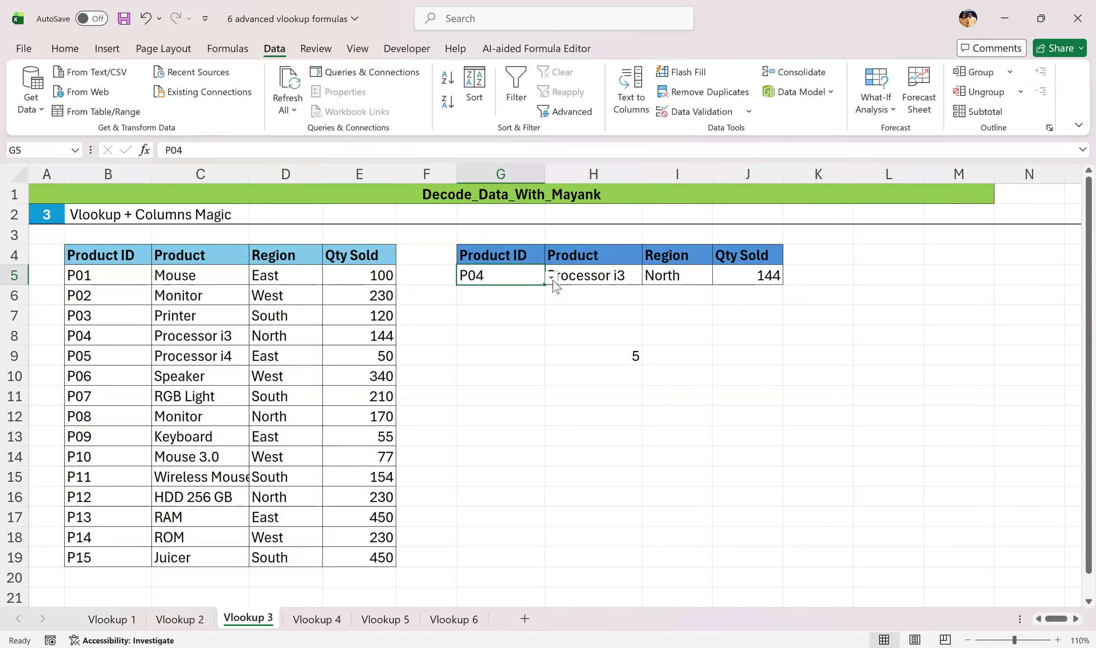
- Test the G5 dropdown by choosing P11, and set the lookup Product ID to P09
{"action": "left_click", "coordinate": [552, 278]}
{"action": "scroll", "coordinate": [491, 369], "scroll_direction": "down", "scroll_amount": 1}
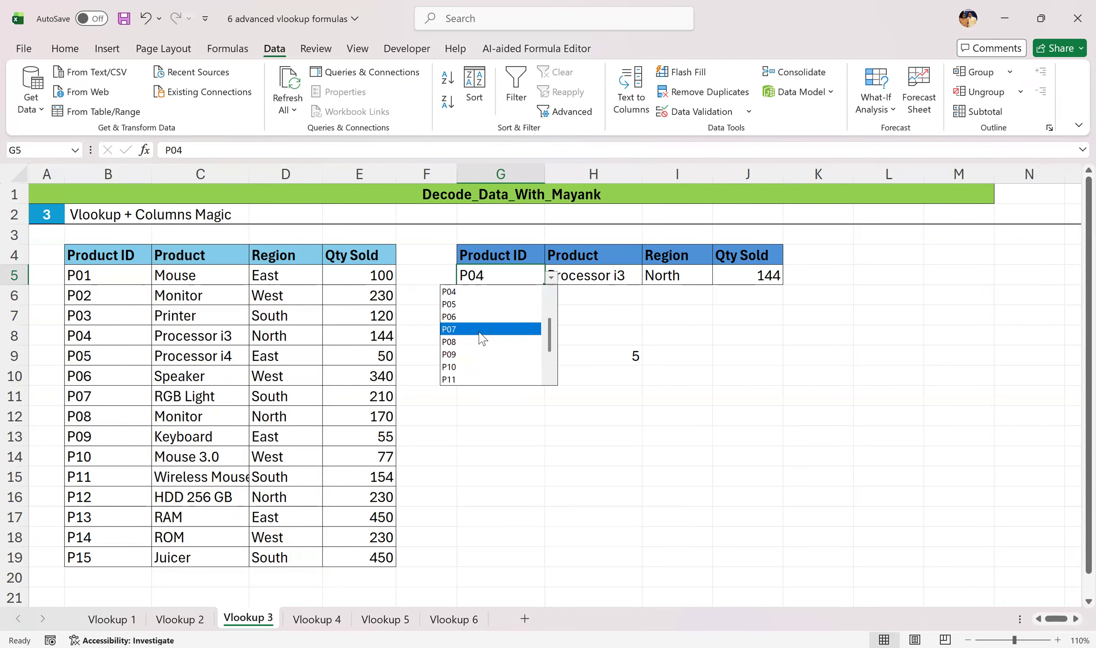
{"action": "left_click_drag", "start_coordinate": [553, 326], "coordinate": [542, 390]}
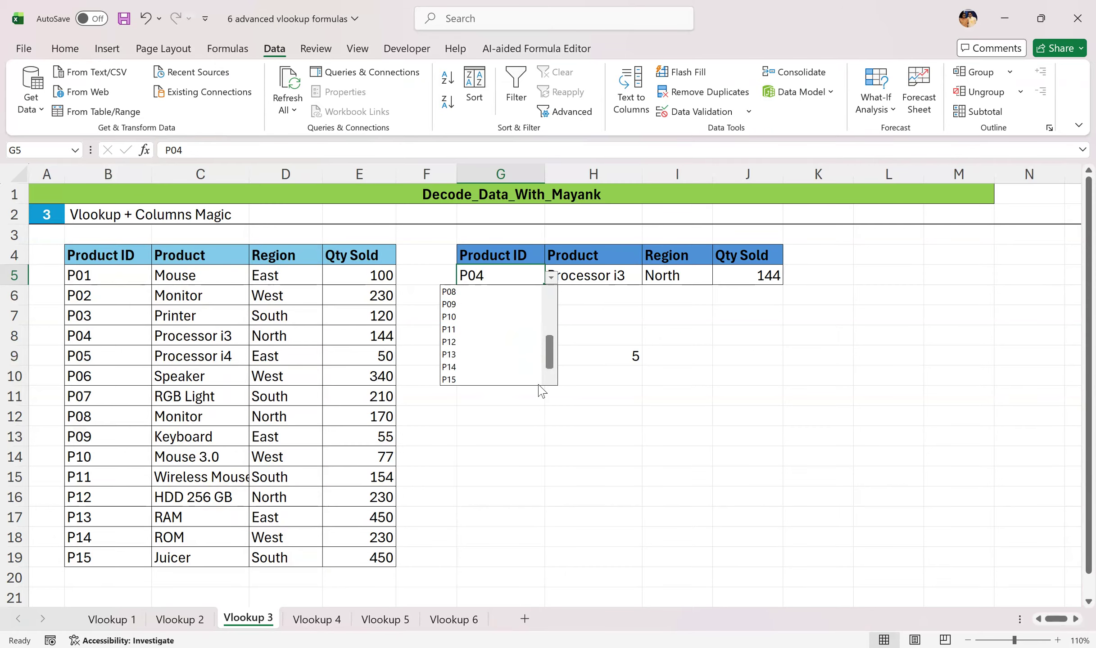
{"action": "left_click", "coordinate": [483, 329]}
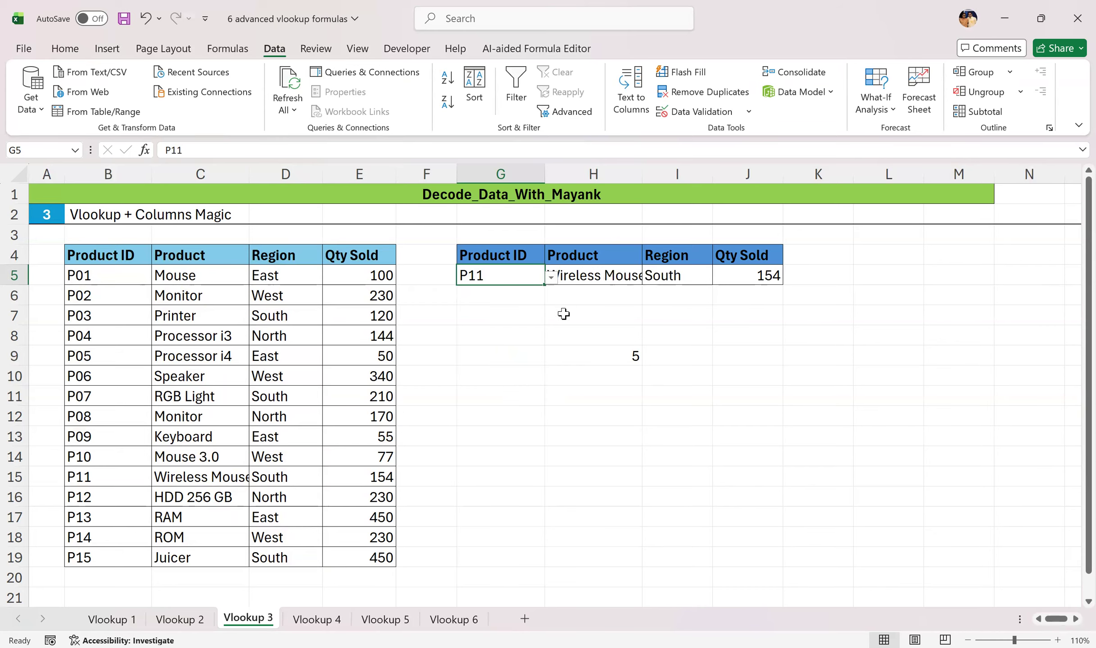
{"action": "left_click", "coordinate": [551, 278]}
{"action": "left_click", "coordinate": [478, 309]}
{"action": "left_click", "coordinate": [719, 329]}
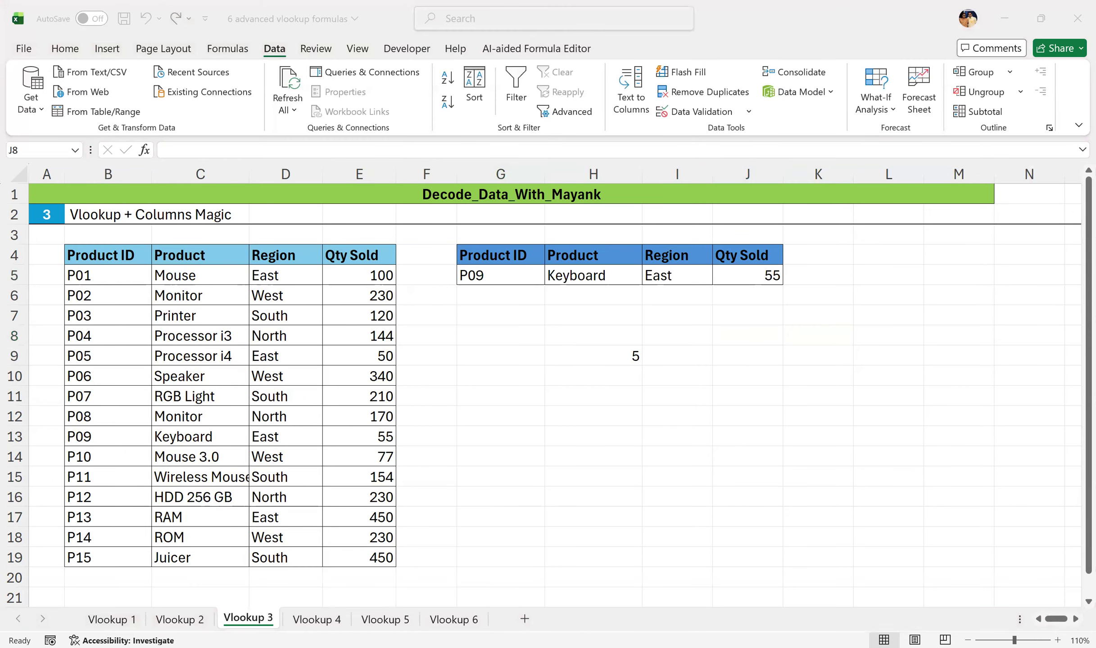
{"action": "left_click", "coordinate": [317, 620]}
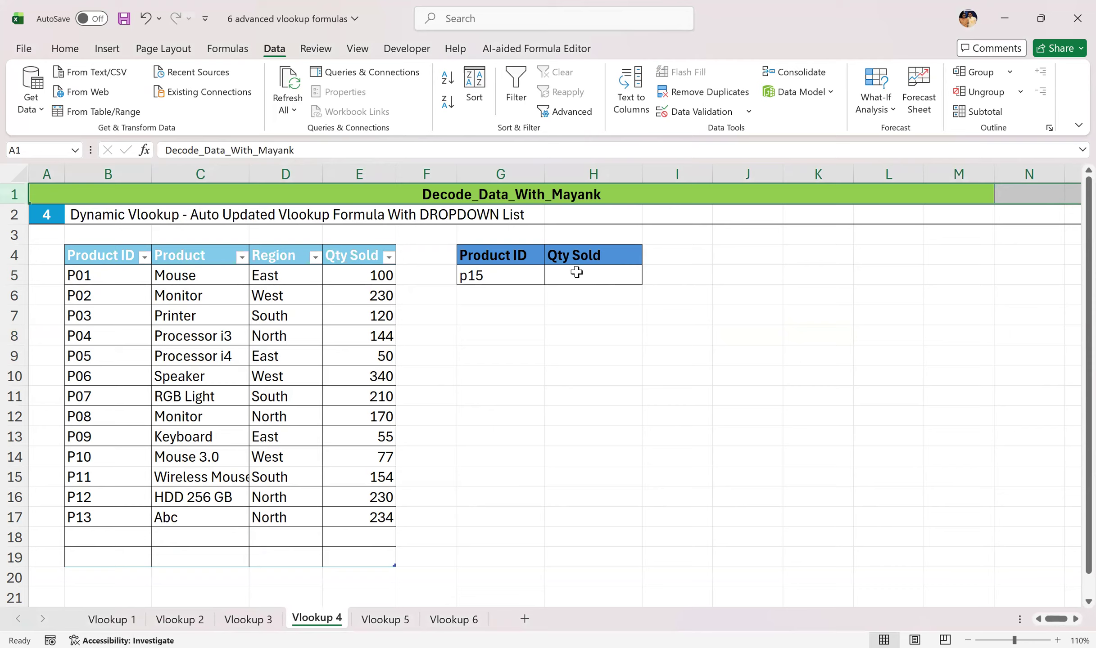
{"action": "left_click", "coordinate": [263, 625]}
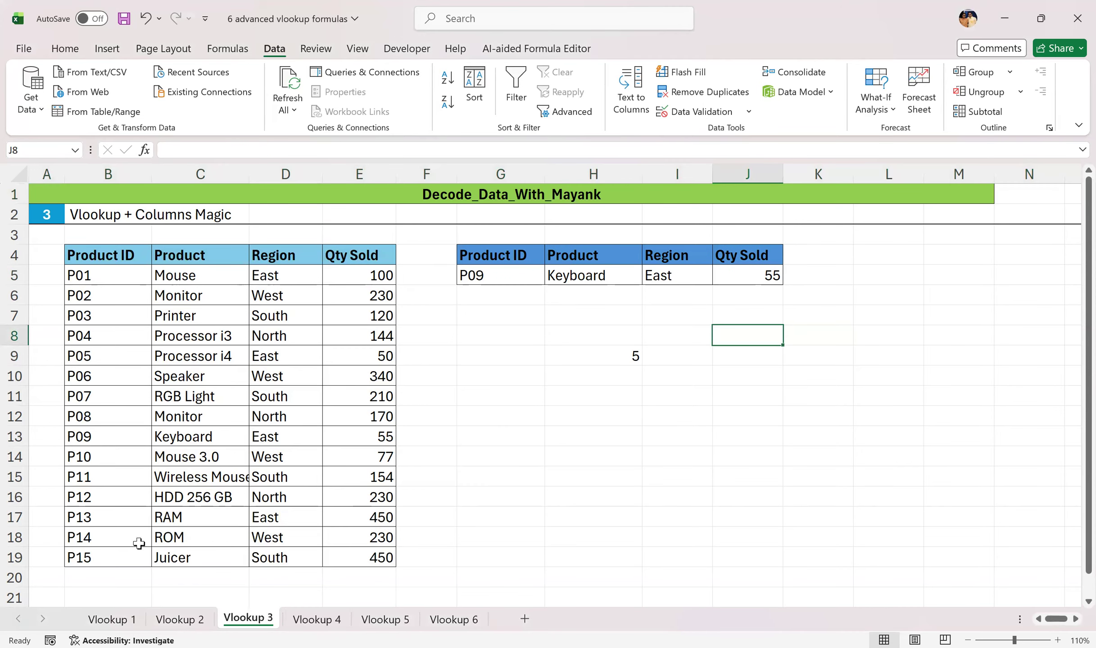
{"action": "left_click", "coordinate": [107, 579]}
{"action": "type", "text": "P1"}
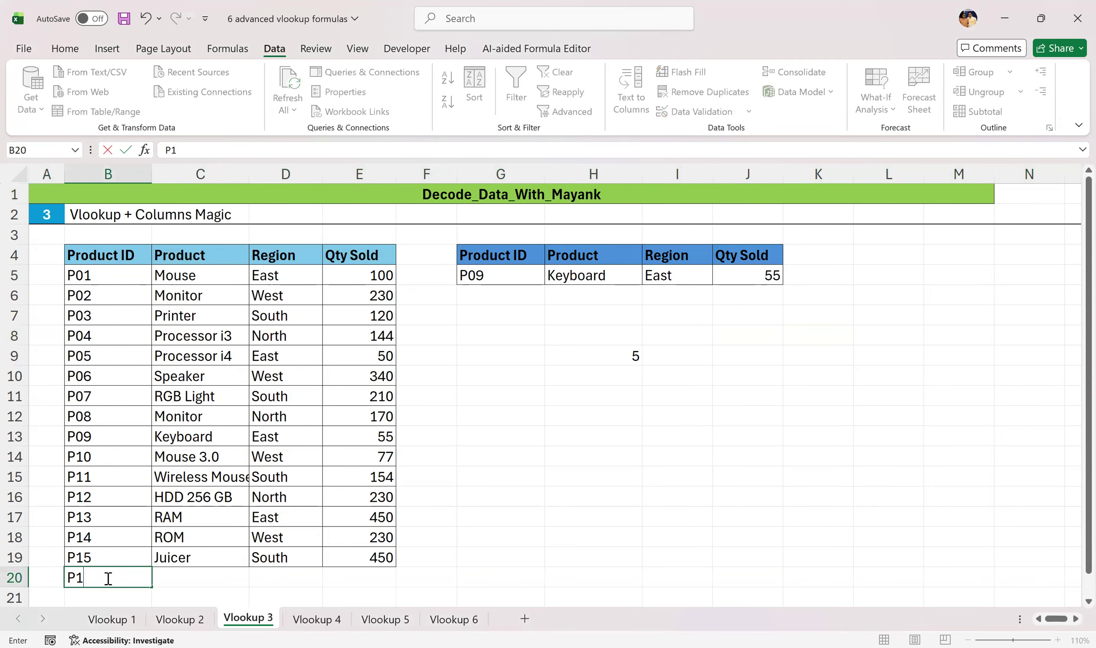
{"action": "type", "text": "6"}
{"action": "key", "text": "BackSpace"}
{"action": "key", "text": "BackSpace"}
- On the Vlookup 4 sheet, clear the borders of the empty table rows B18:E19 by pasting a blank cell over them
{"action": "left_click", "coordinate": [318, 621]}
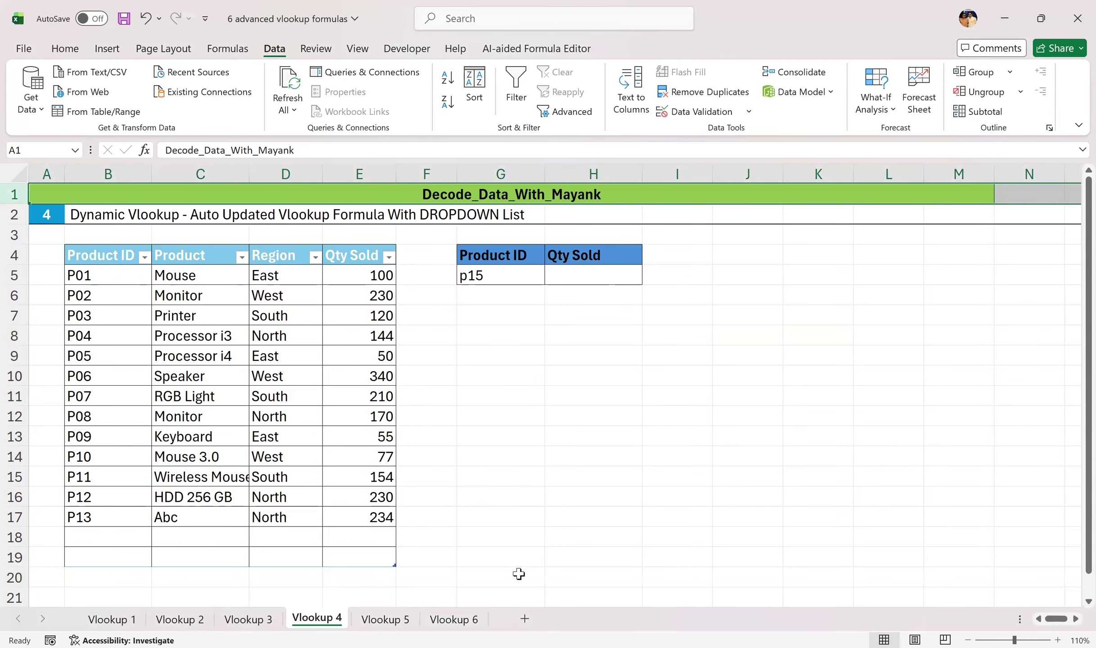
{"action": "left_click", "coordinate": [572, 562]}
{"action": "key", "text": "ctrl+c"}
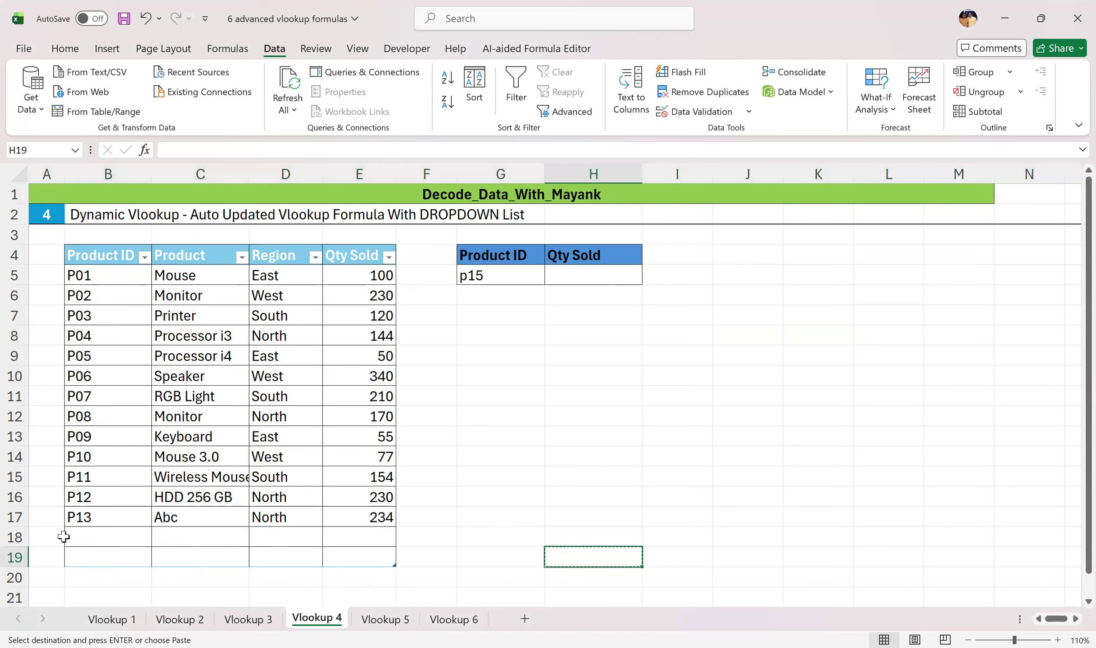
{"action": "left_click", "coordinate": [81, 531]}
{"action": "key", "text": "shift+Down"}
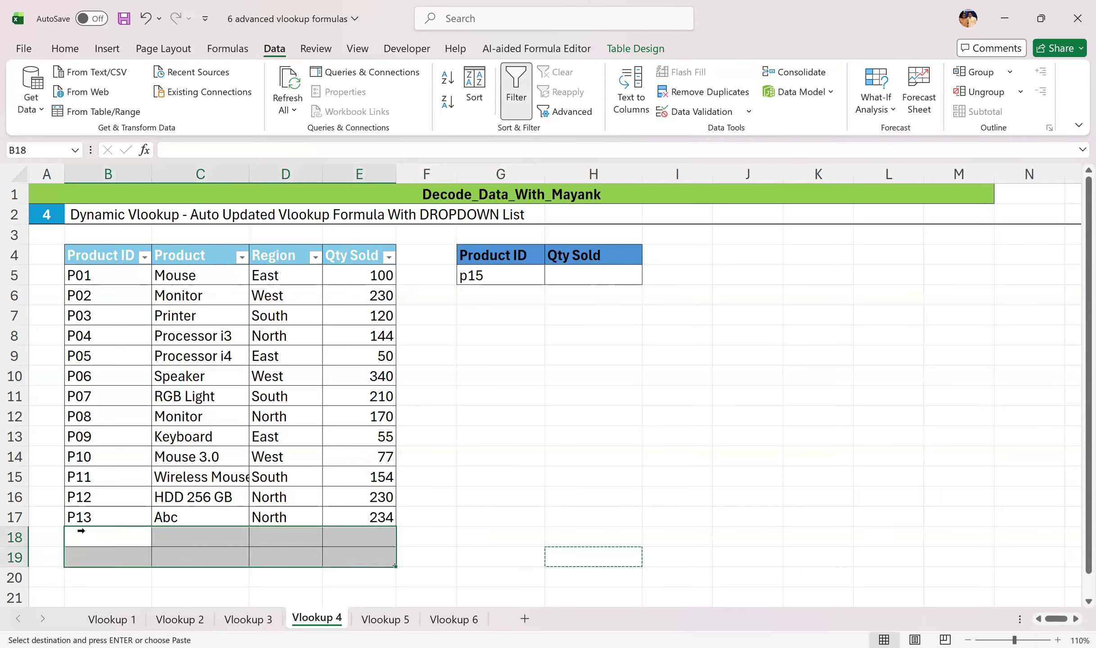
{"action": "key", "text": "ctrl+v"}
{"action": "left_click", "coordinate": [729, 404]}
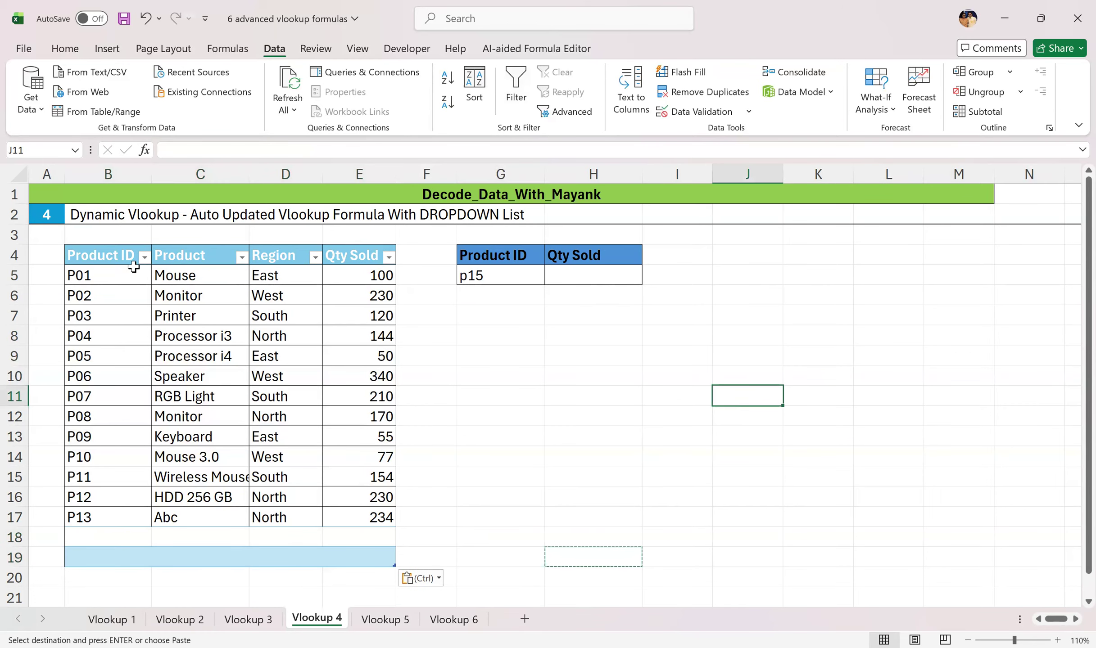
- Try to clear the shading of table row B19:E19 by pasting a blank cell over it
{"action": "left_click", "coordinate": [577, 513]}
{"action": "key", "text": "ctrl+c"}
{"action": "left_click", "coordinate": [118, 560]}
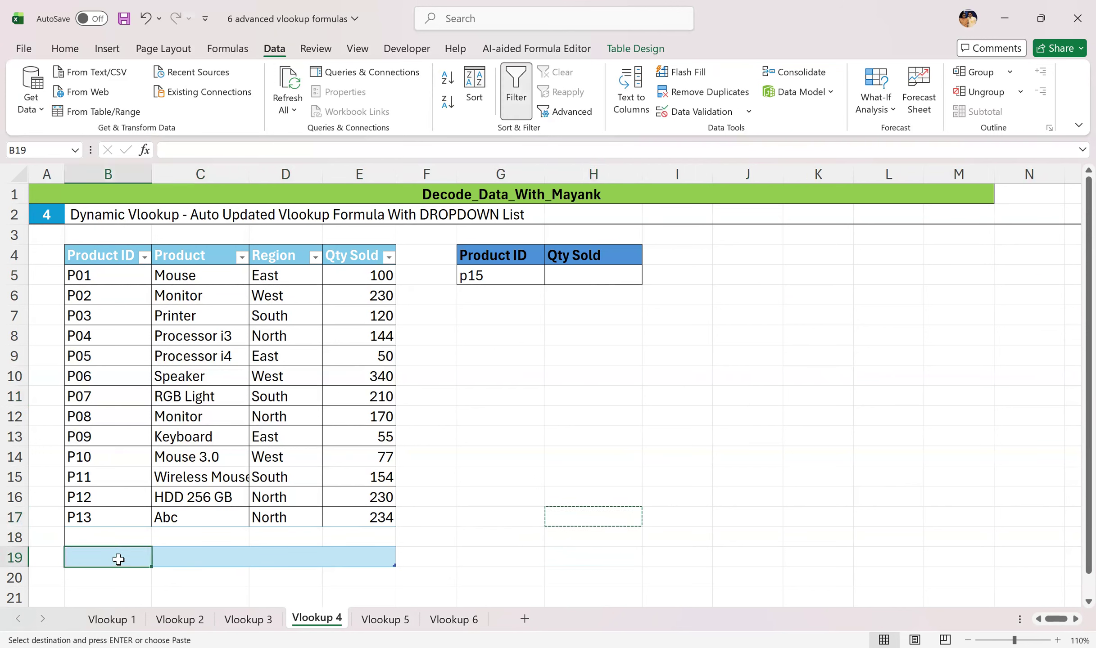
{"action": "key", "text": "shift+Right"}
{"action": "key", "text": "shift+Right"}
{"action": "key", "text": "shift+Right"}
{"action": "key", "text": "ctrl+v"}
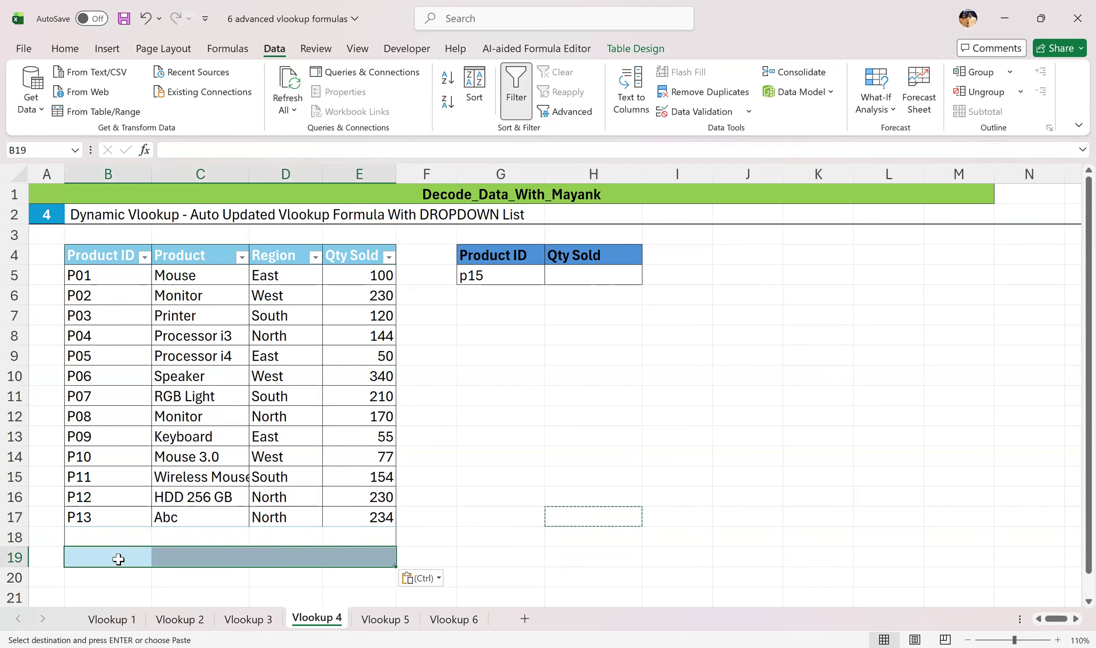
{"action": "left_click", "coordinate": [596, 540]}
{"action": "left_click", "coordinate": [678, 455]}
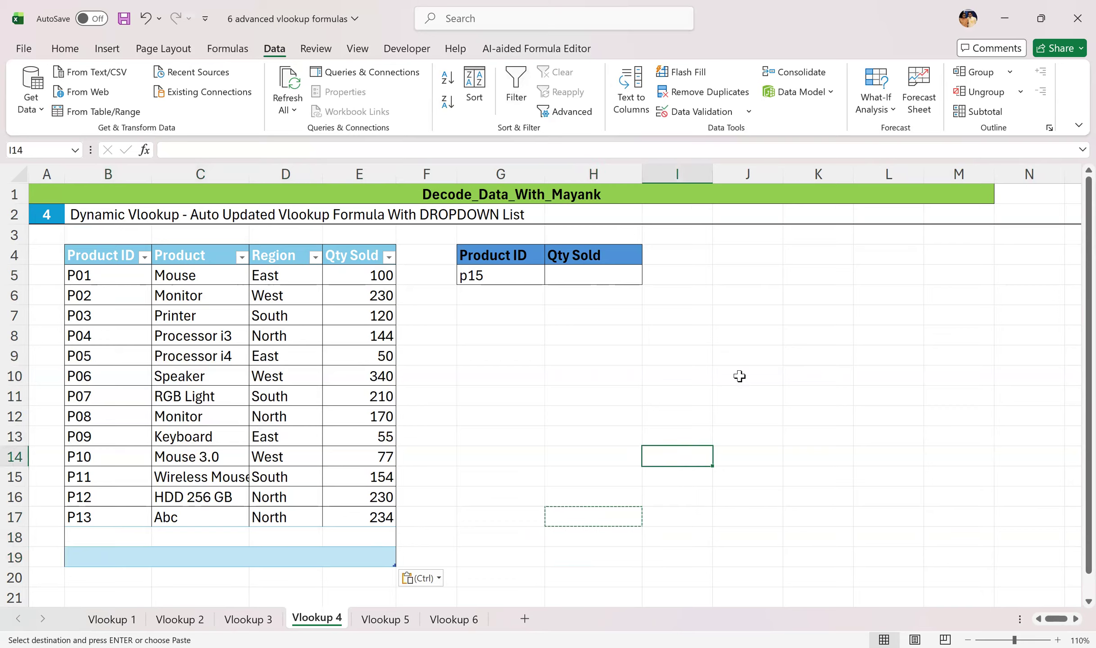
{"action": "left_click", "coordinate": [747, 356]}
{"action": "key", "text": "ctrl+c"}
{"action": "left_click", "coordinate": [118, 559]}
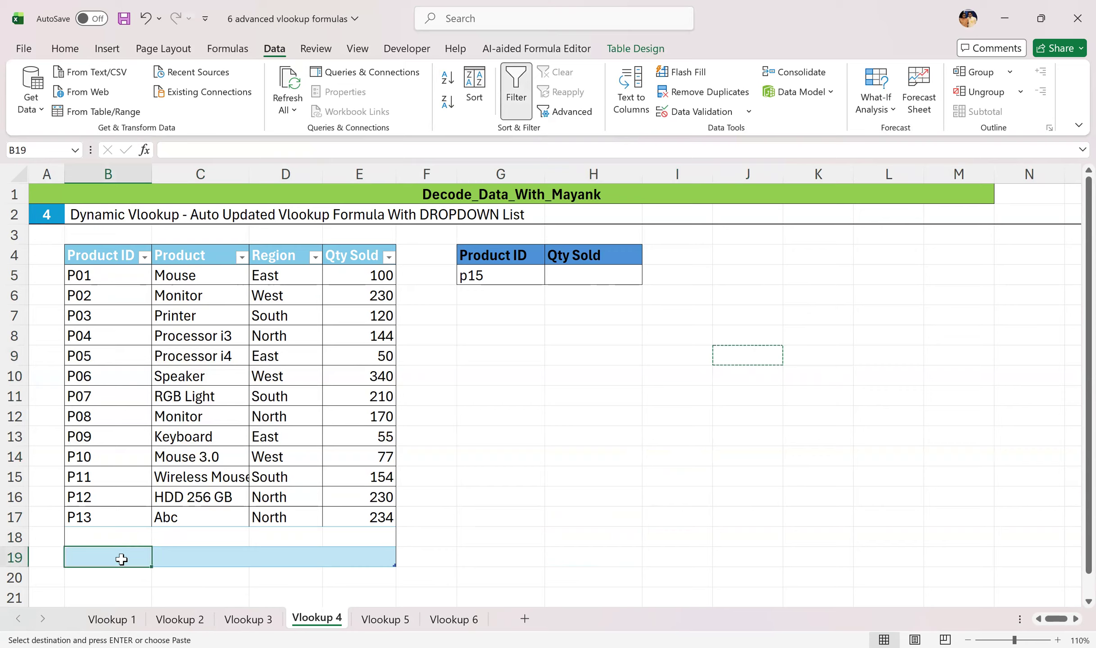
{"action": "key", "text": "shift+Right"}
{"action": "key", "text": "shift+Right"}
{"action": "key", "text": "shift+Right"}
{"action": "key", "text": "shift+Right"}
- Delete the whole of row 19, the last empty row of the source table on Vlookup 4
{"action": "left_click", "coordinate": [17, 559]}
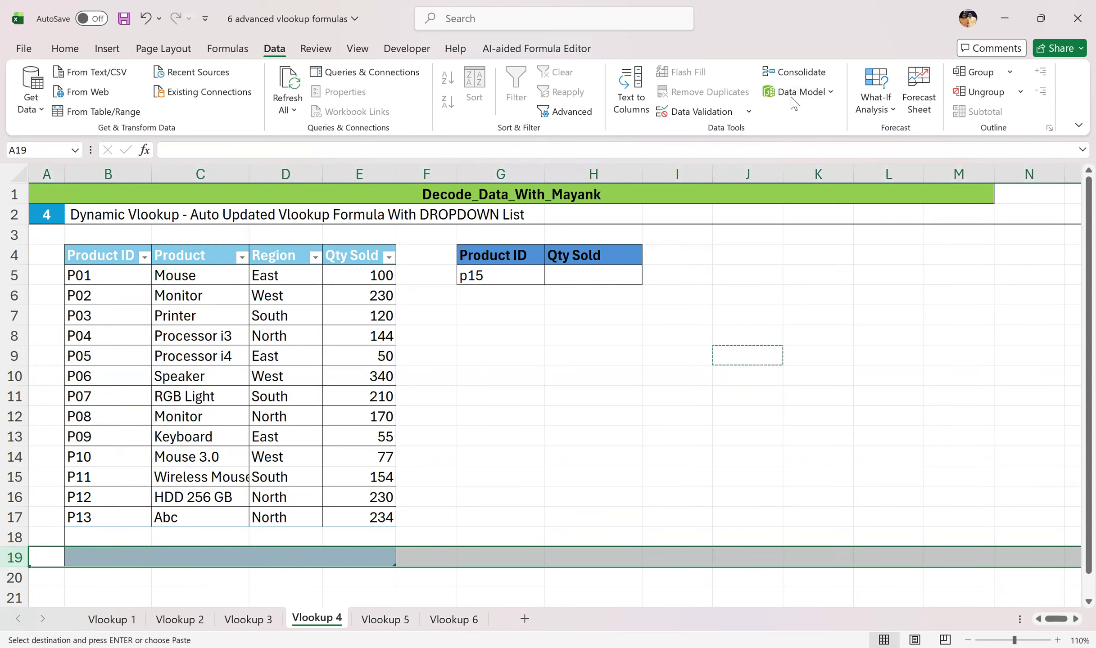
{"action": "left_click", "coordinate": [66, 49]}
{"action": "left_click", "coordinate": [732, 92]}
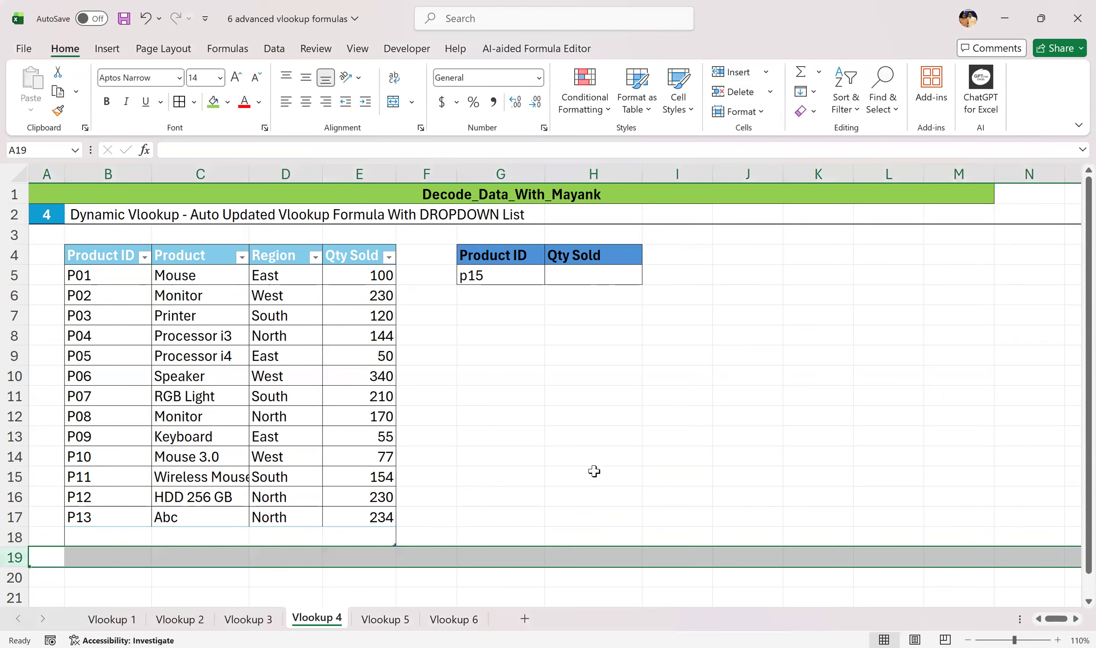
{"action": "left_click", "coordinate": [594, 474]}
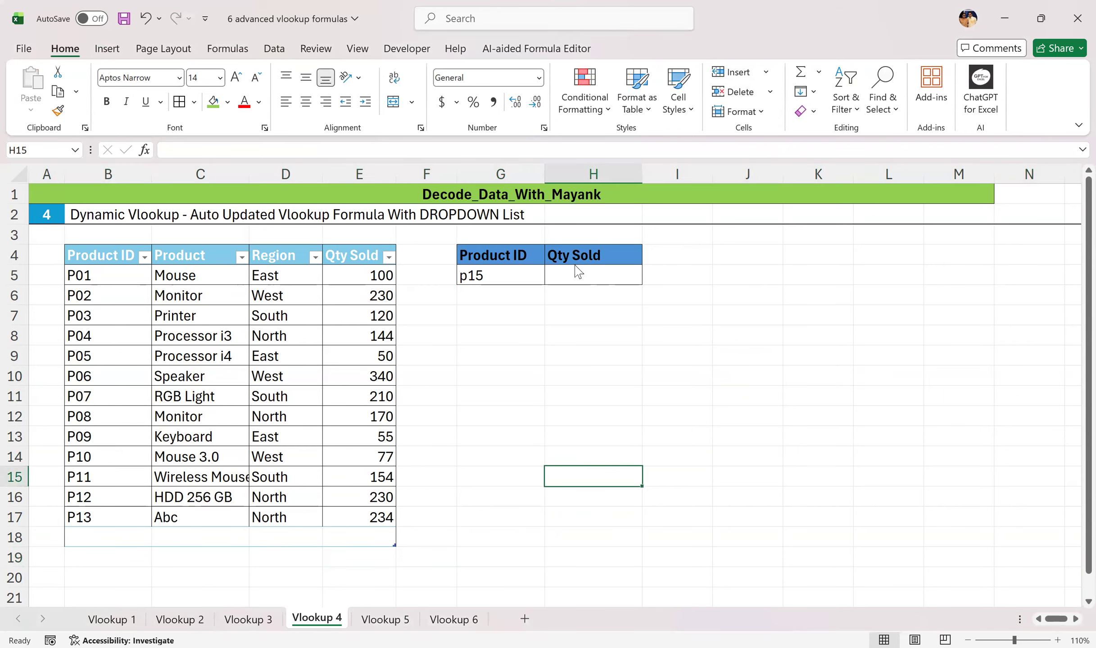
- Start a VLOOKUP formula in the Qty Sold cell H5 with G5 as the lookup value
{"action": "left_click", "coordinate": [577, 279]}
{"action": "type", "text": "="}
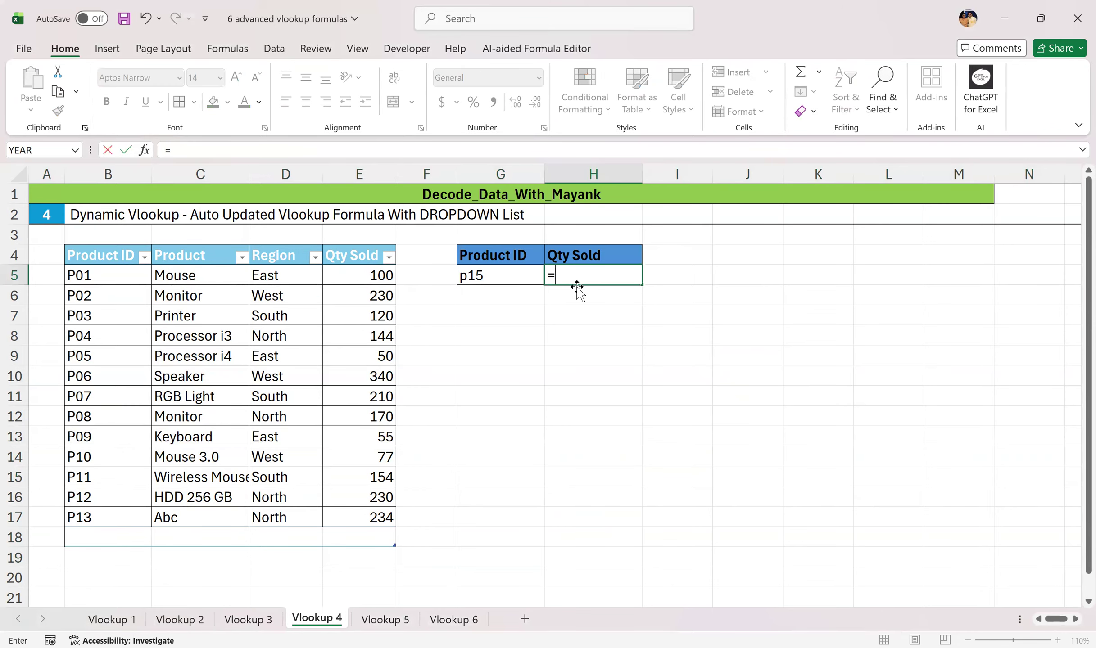
{"action": "type", "text": "VLOOKUP("}
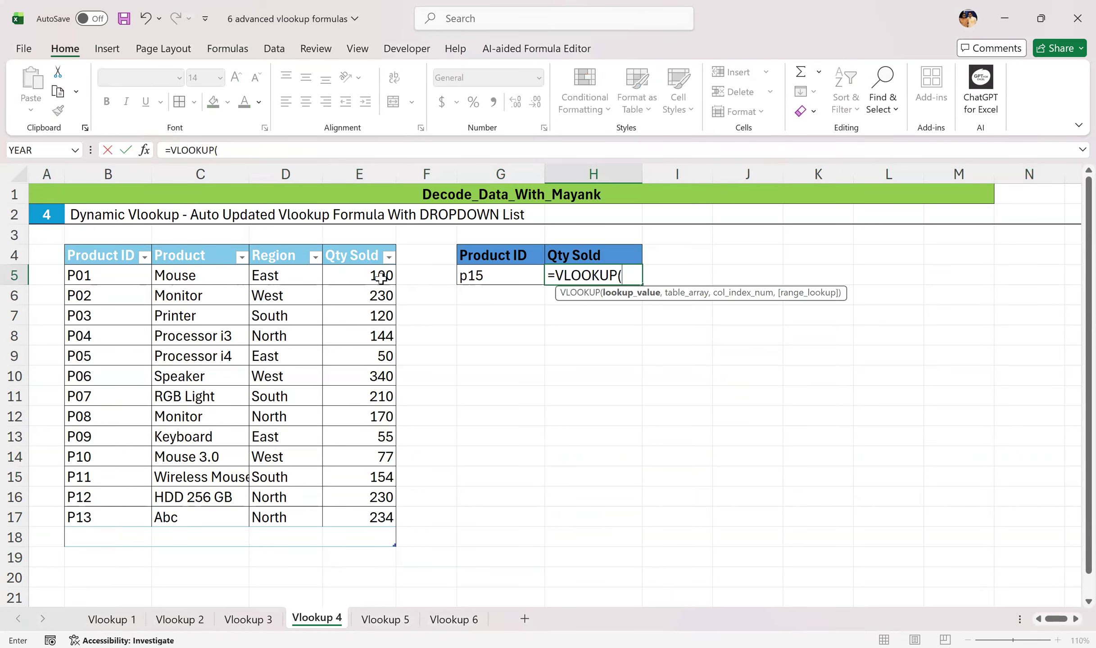
{"action": "left_click", "coordinate": [468, 276]}
{"action": "type", "text": ","}
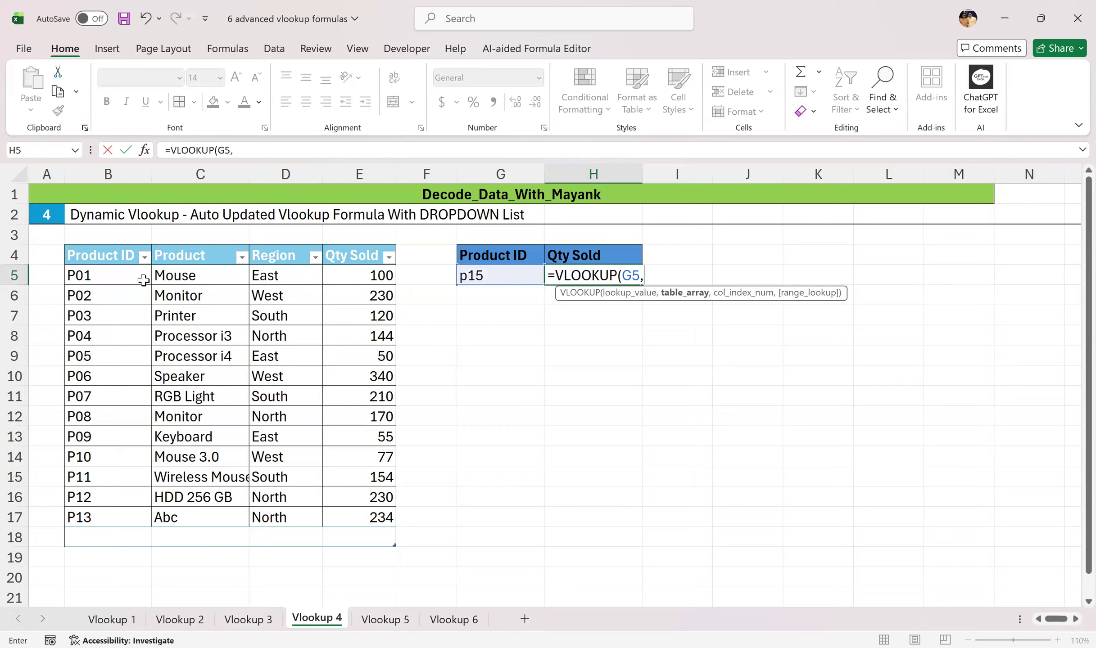
{"action": "left_click_drag", "start_coordinate": [109, 255], "coordinate": [199, 255]}
{"action": "left_click_drag", "start_coordinate": [358, 496], "coordinate": [359, 514]}
{"action": "type", "text": ","}
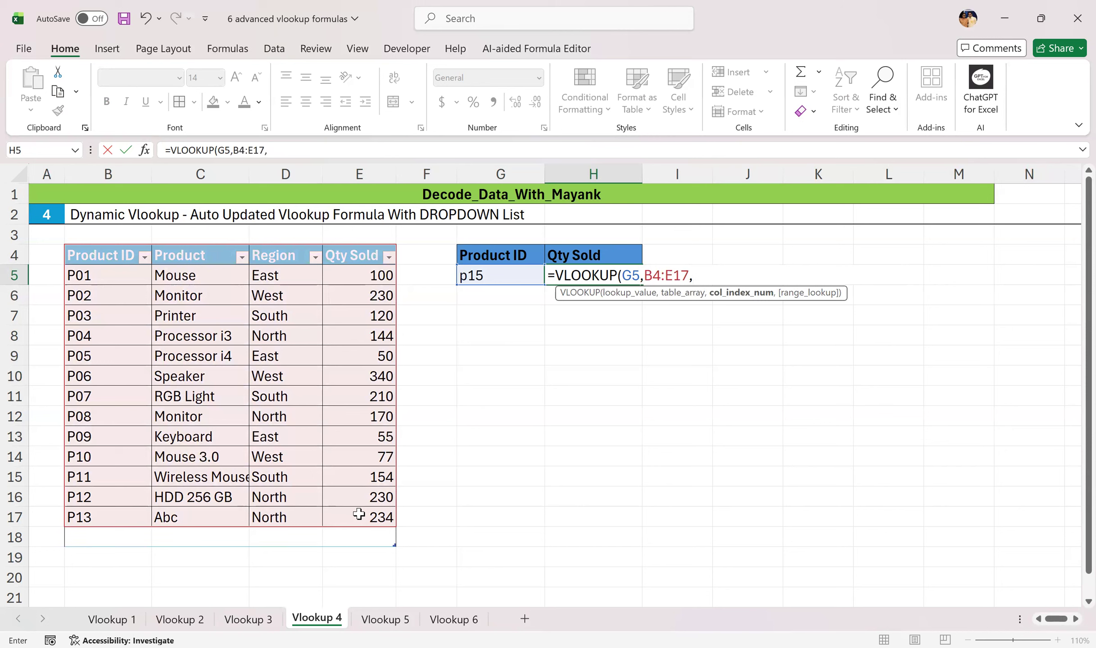
{"action": "left_click", "coordinate": [725, 451]}
{"action": "key", "text": "BackSpace"}
{"action": "key", "text": "BackSpace"}
{"action": "key", "text": "BackSpace"}
{"action": "key", "text": "BackSpace"}
{"action": "key", "text": "BackSpace"}
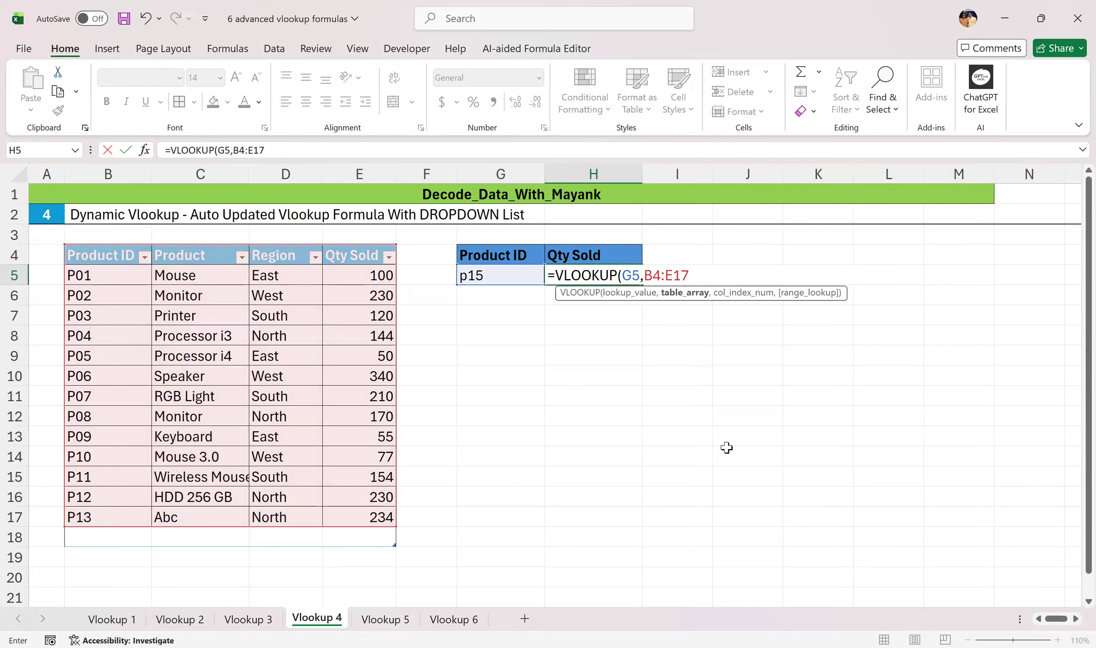
{"action": "key", "text": "BackSpace"}
{"action": "key", "text": "BackSpace"}
{"action": "key", "text": "BackSpace"}
{"action": "key", "text": "BackSpace"}
{"action": "key", "text": "BackSpace"}
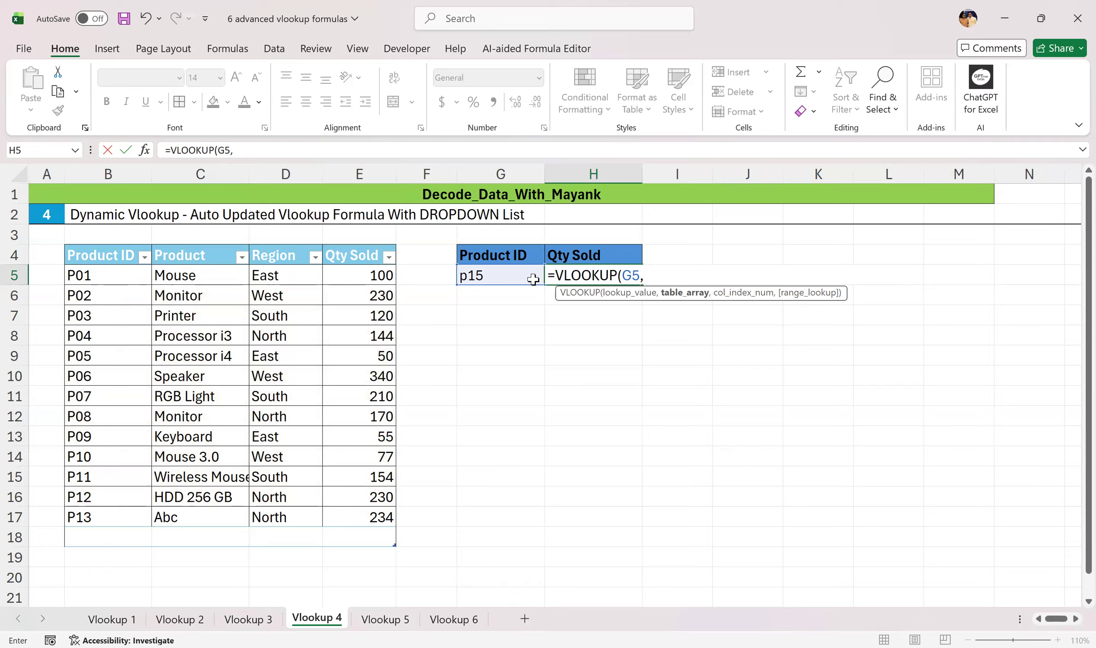
- Complete the Qty Sold VLOOKUP in H5 with table array B4:E17, column index 4 and exact match 0
{"action": "left_click", "coordinate": [110, 259]}
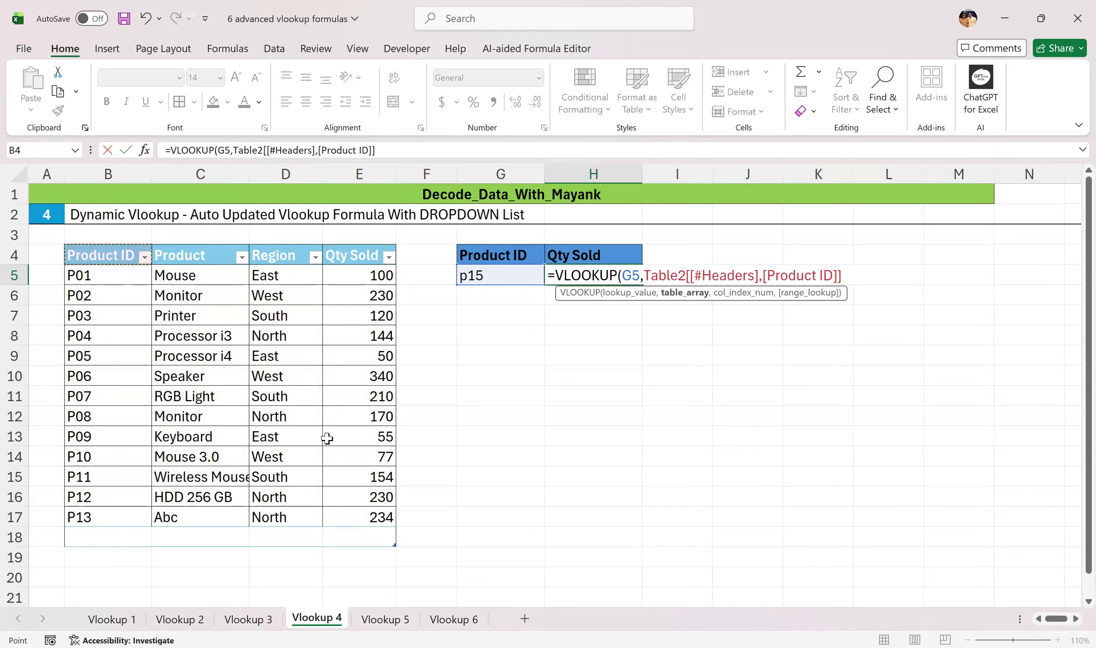
{"action": "left_click", "coordinate": [339, 494], "text": "shift"}
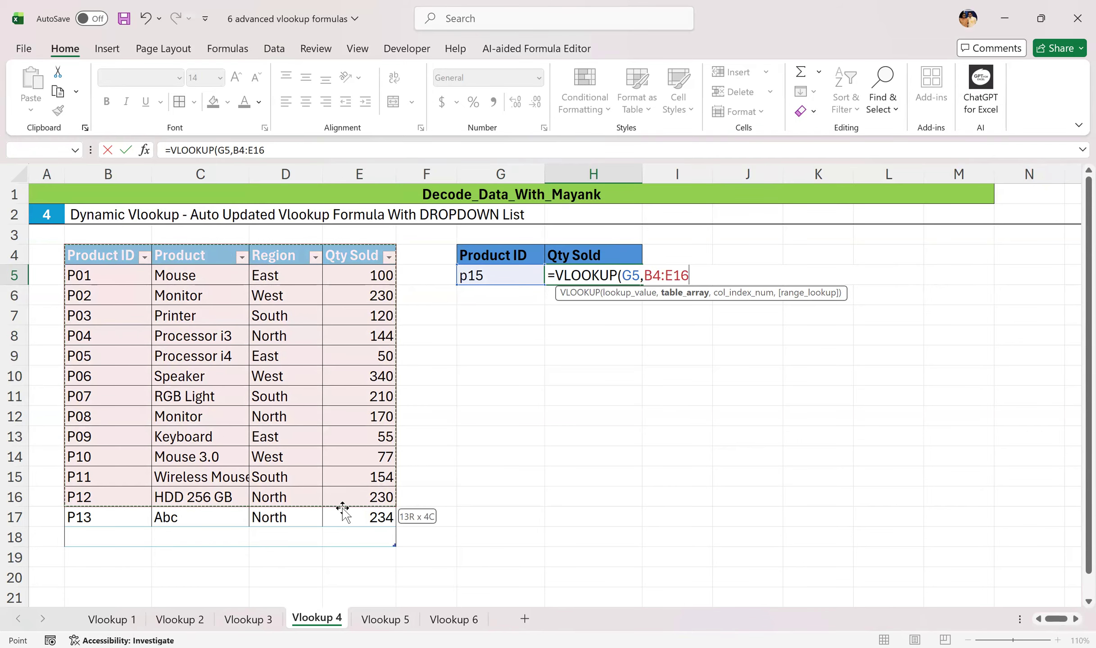
{"action": "left_click", "coordinate": [342, 511], "text": "shift"}
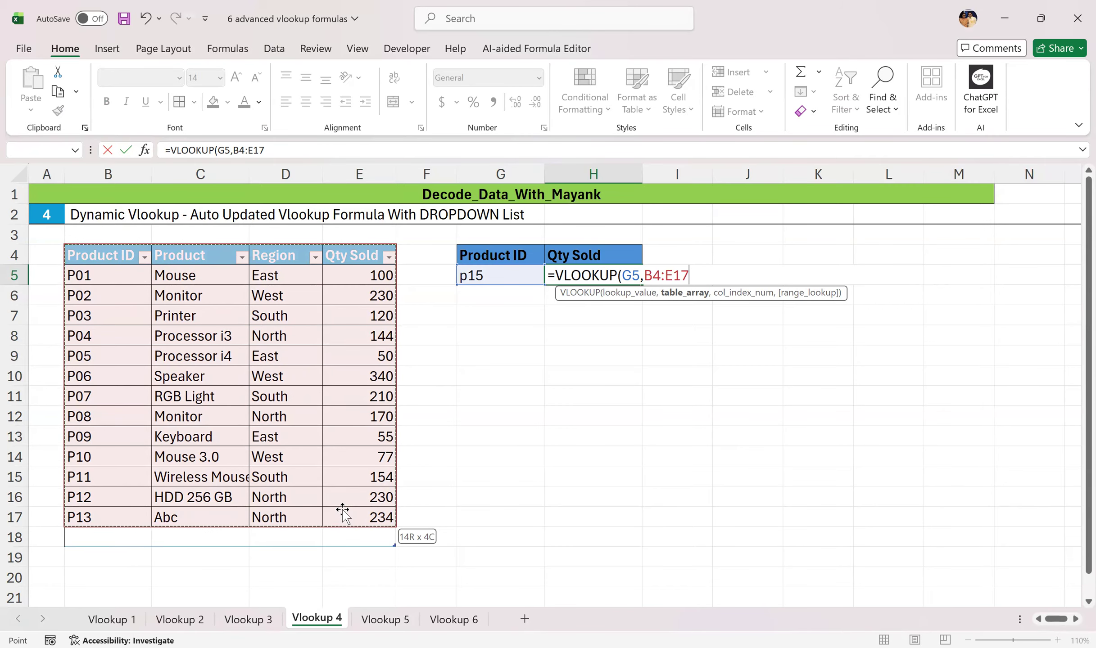
{"action": "type", "text": ","}
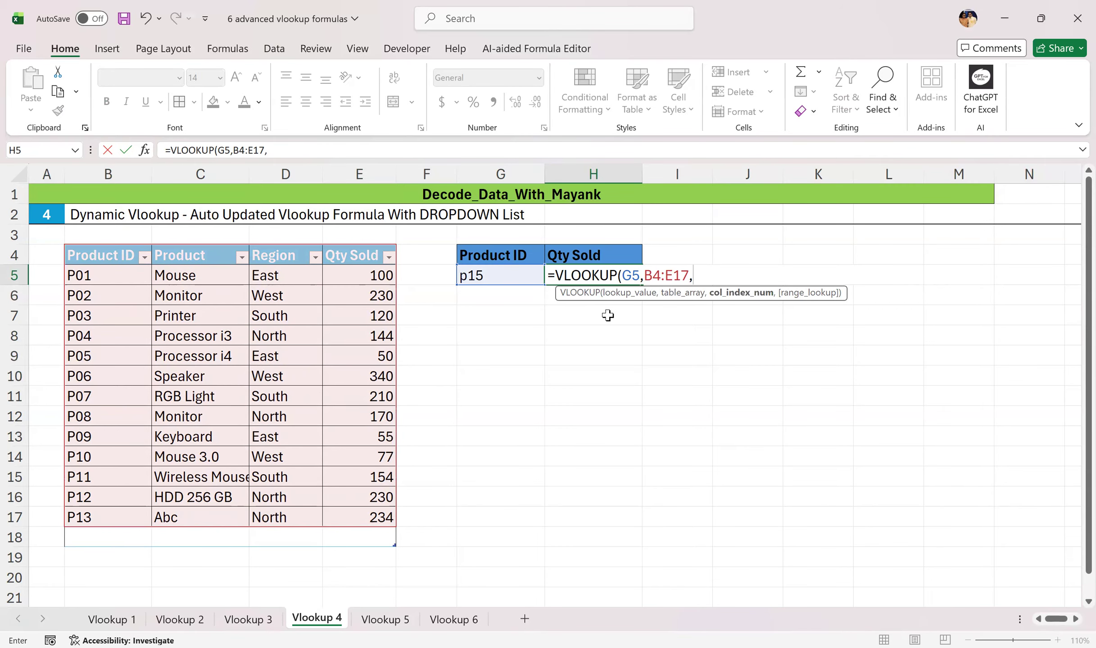
{"action": "type", "text": "4,"}
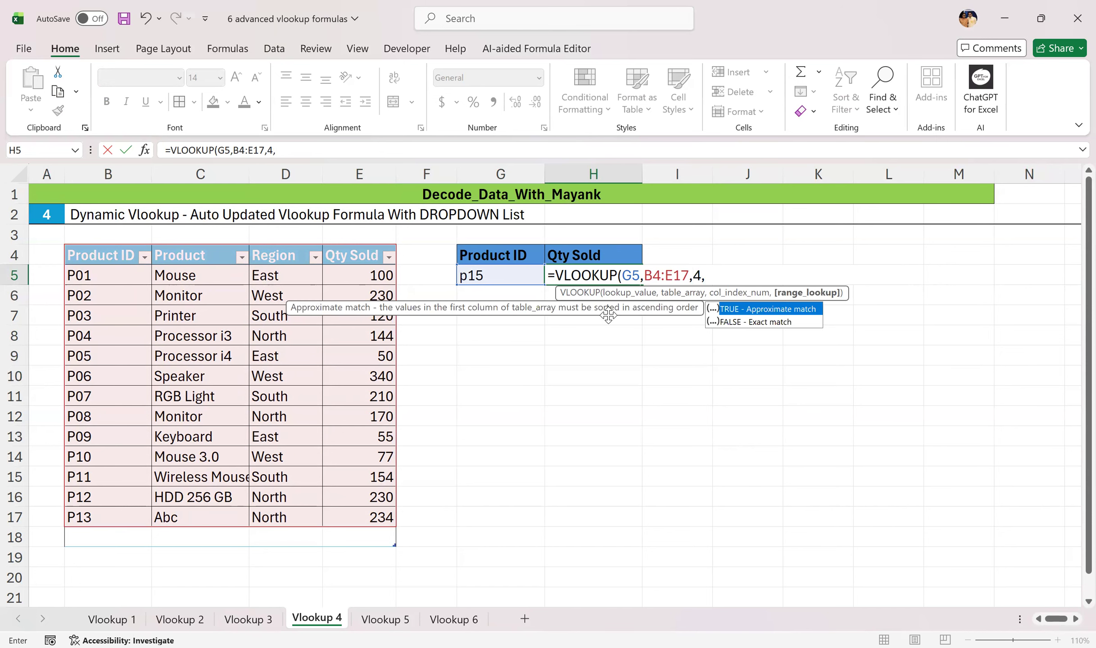
{"action": "type", "text": "0)"}
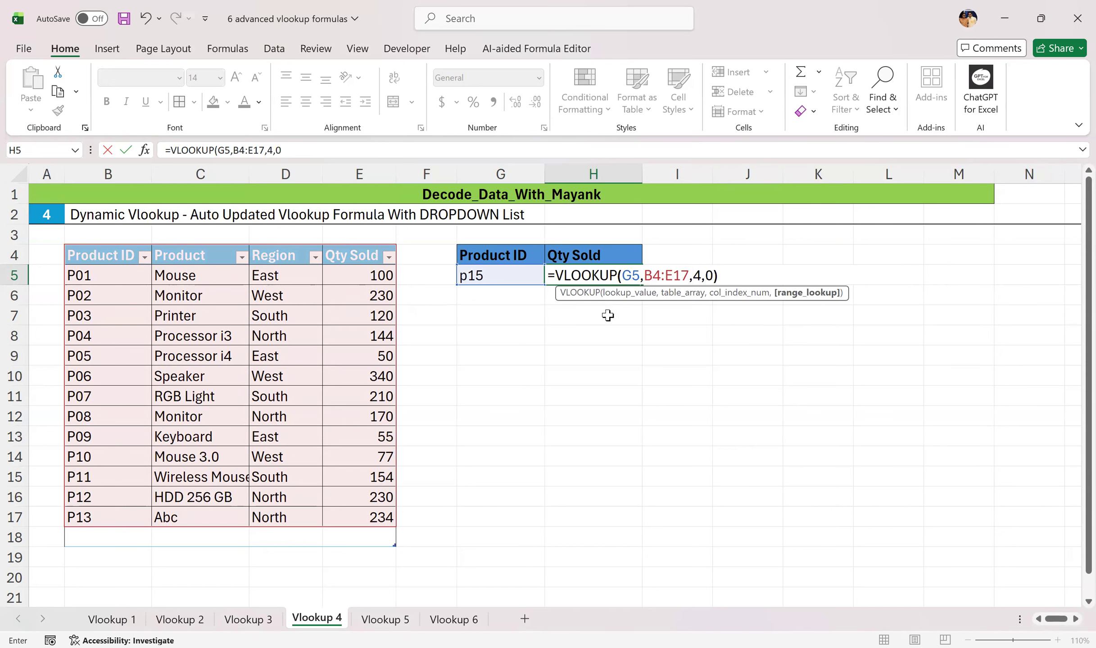
{"action": "key", "text": "Return"}
{"action": "left_click", "coordinate": [599, 282]}
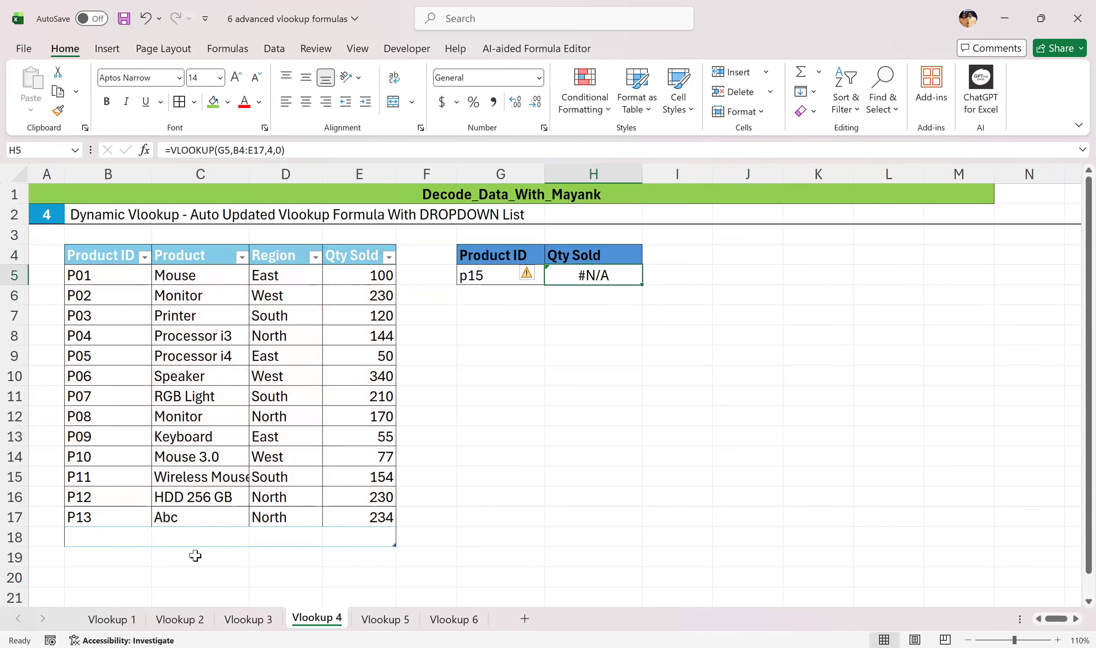
- Change the lookup Product ID in G5 to p09 to test the Qty Sold formula
{"action": "double_click", "coordinate": [489, 276]}
{"action": "key", "text": "BackSpace"}
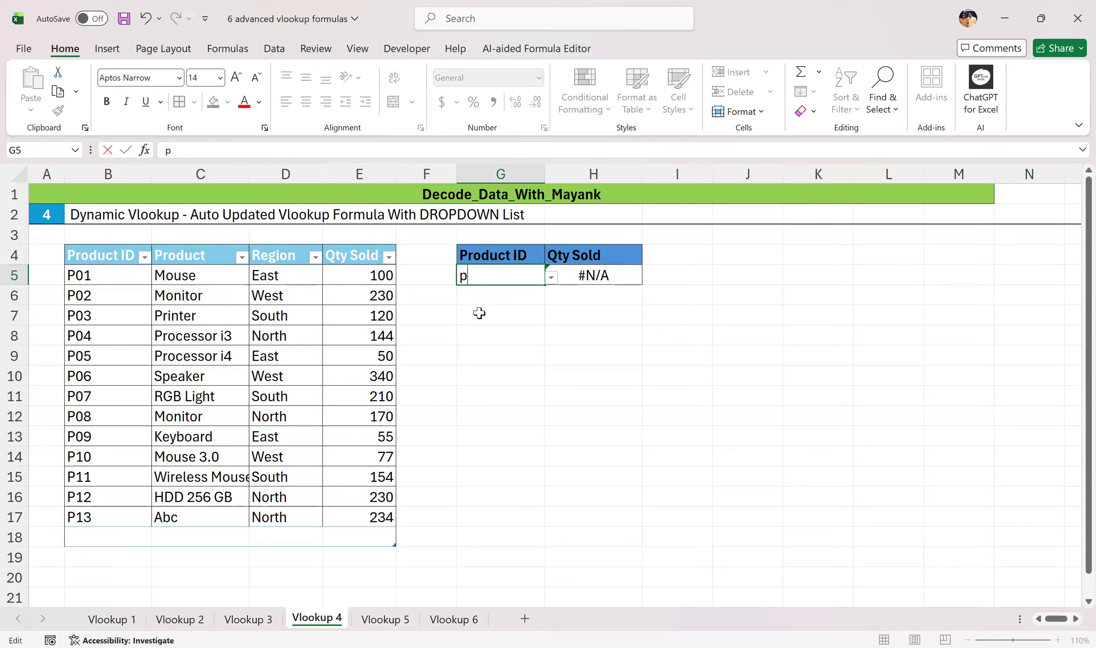
{"action": "type", "text": "09"}
{"action": "left_click", "coordinate": [478, 313]}
{"action": "left_click", "coordinate": [665, 328]}
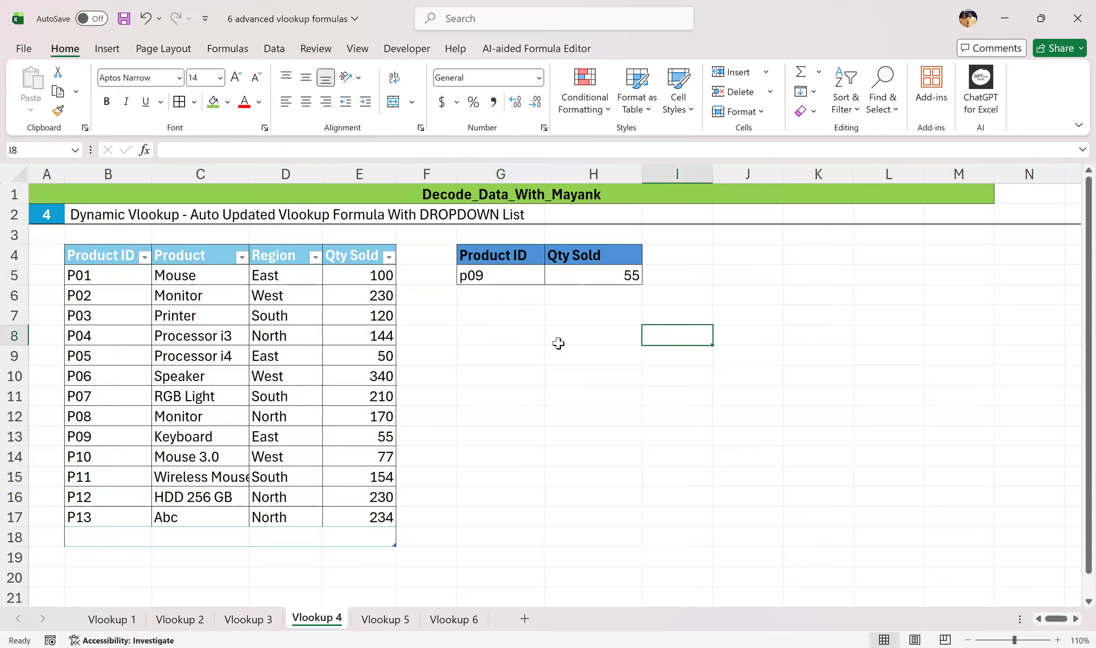
- Look through the Product ID dropdown list in G5 without choosing another entry
{"action": "left_click", "coordinate": [502, 275]}
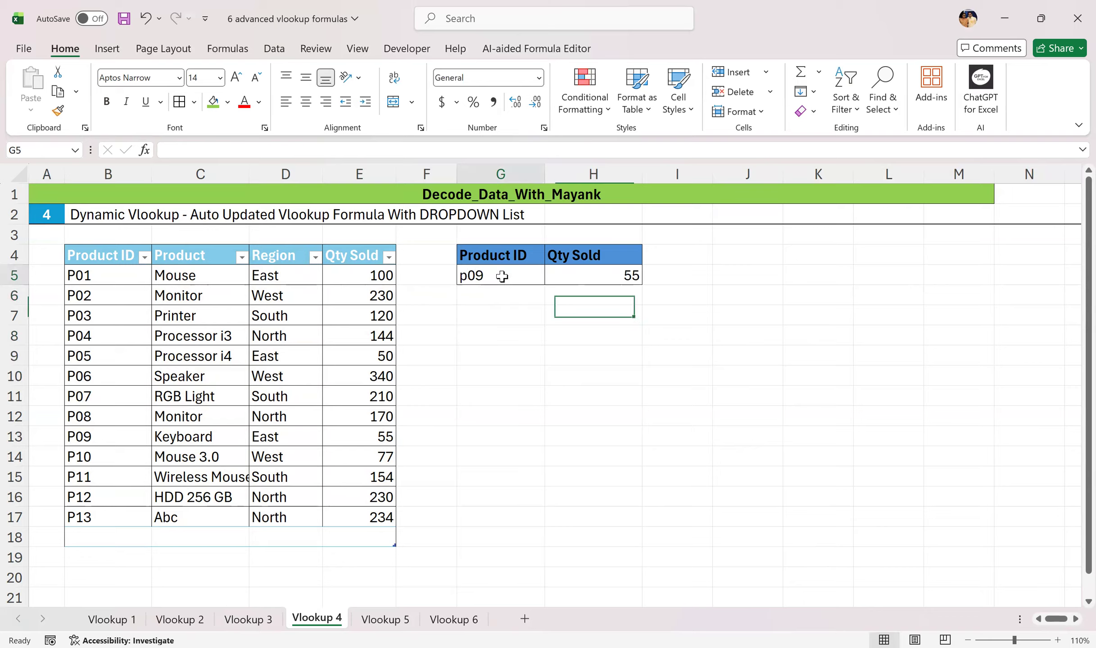
{"action": "left_click", "coordinate": [551, 277]}
{"action": "scroll", "coordinate": [518, 360], "scroll_direction": "down", "scroll_amount": 2}
{"action": "key", "text": "Escape"}
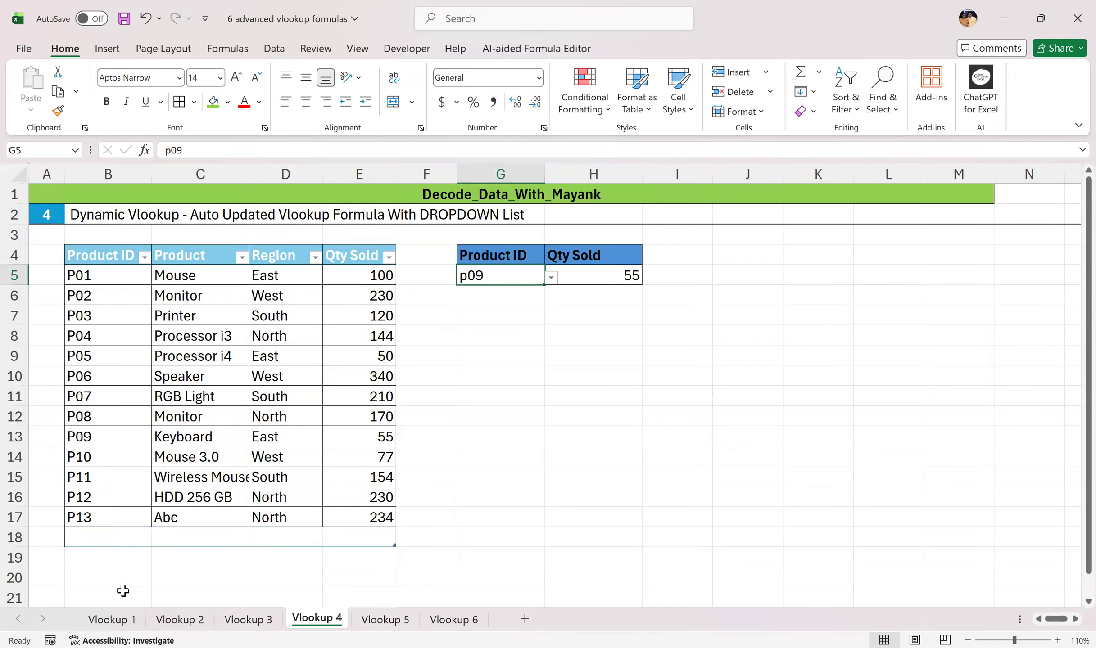
- Enter p14 as a new Product ID in B18, the empty last row of the source table
{"action": "left_click", "coordinate": [101, 537]}
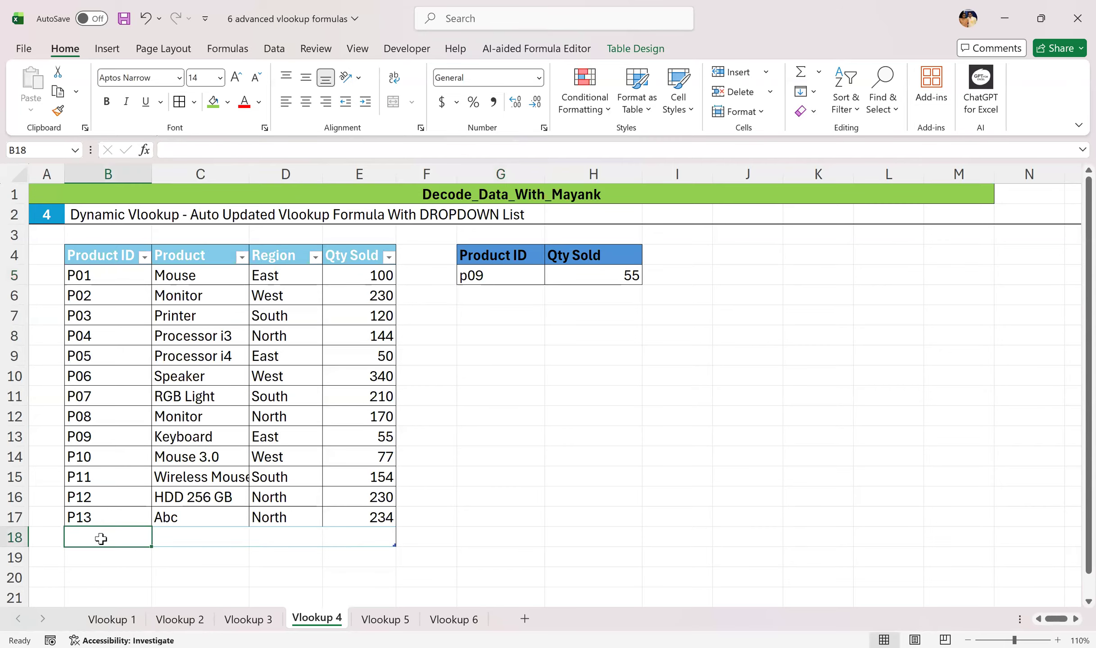
{"action": "type", "text": "p14"}
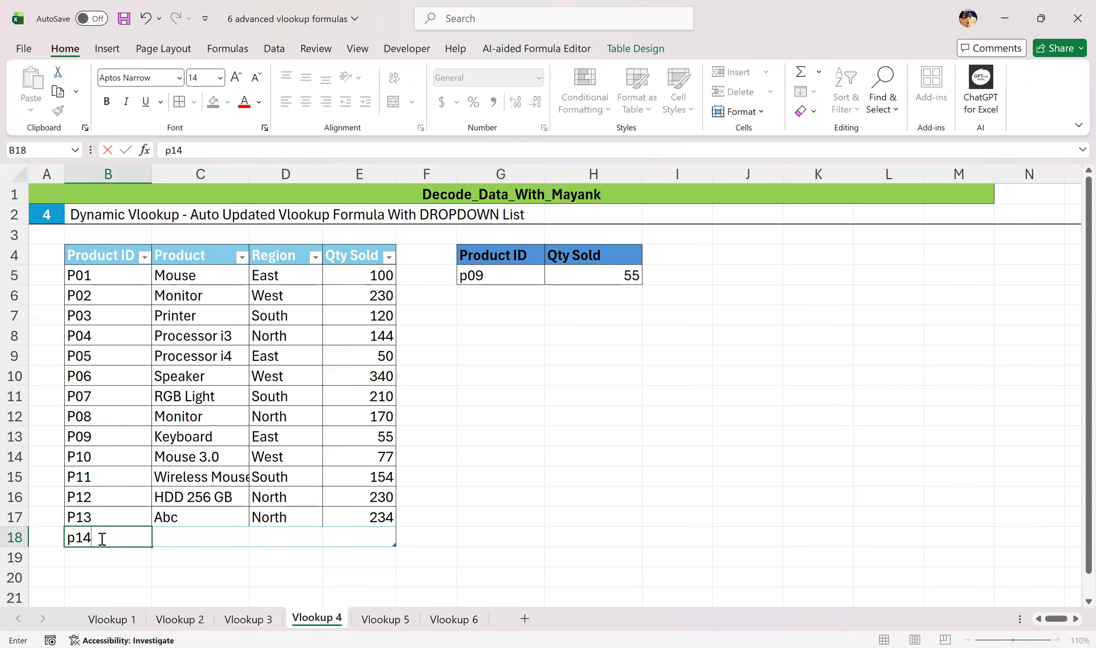
{"action": "left_click", "coordinate": [522, 495]}
- Choose p14 from the Product ID dropdown list in G5
{"action": "left_click", "coordinate": [530, 277]}
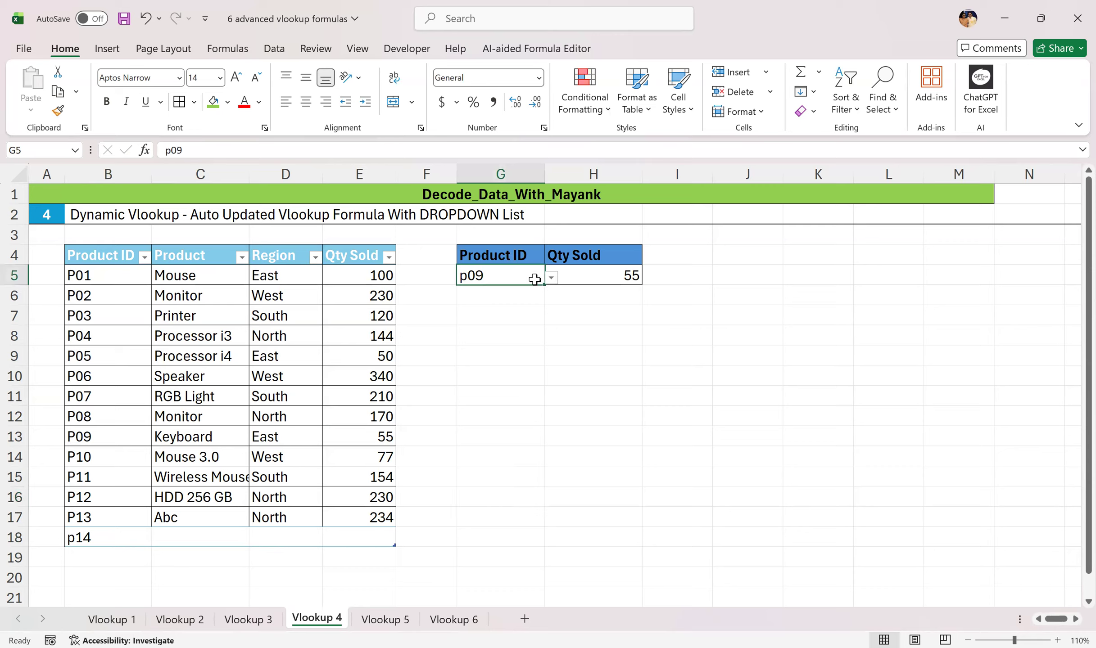
{"action": "left_click", "coordinate": [551, 277]}
{"action": "left_click", "coordinate": [501, 381]}
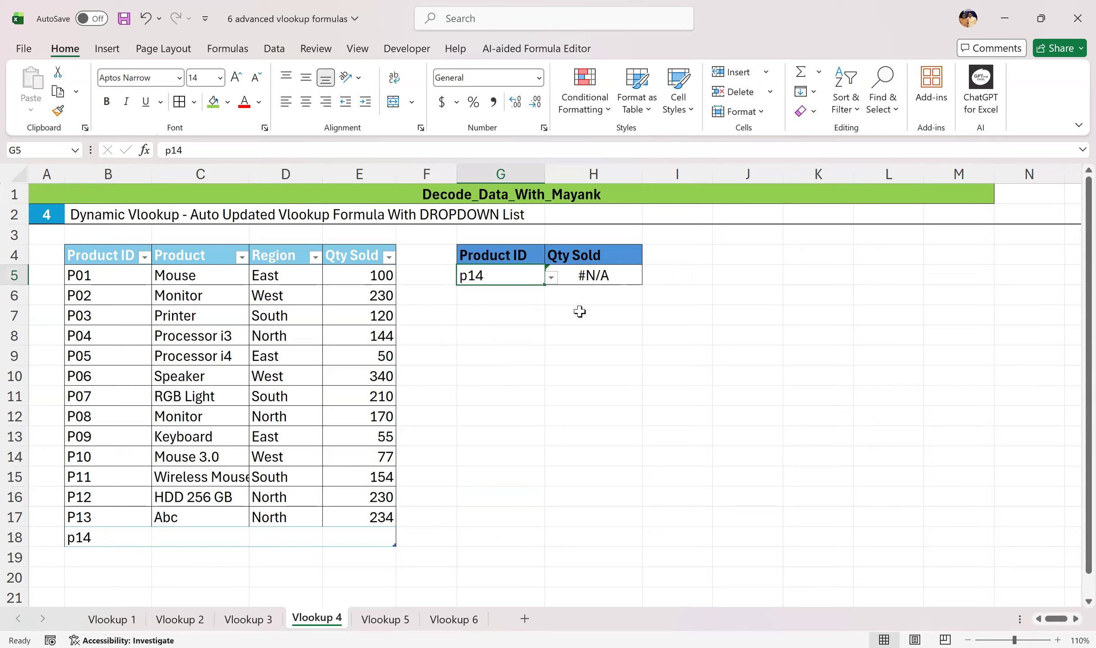
- Enter ncvjsdf as the Product in C18 and check the VLOOKUP formula in H5 against lookup cell G5
{"action": "left_click", "coordinate": [198, 540]}
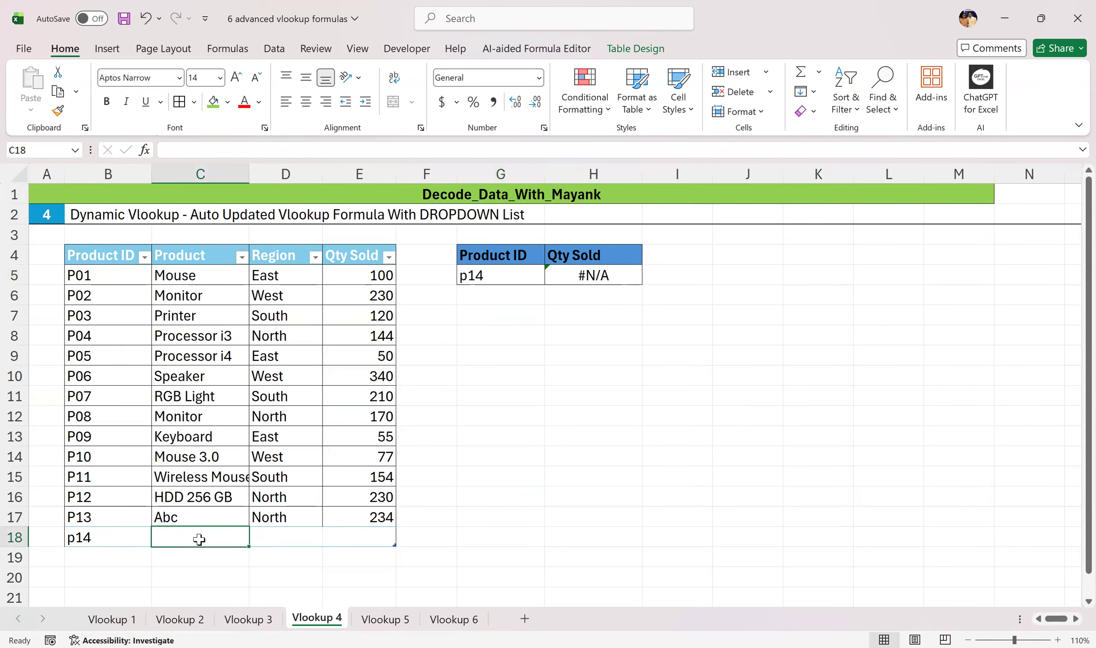
{"action": "type", "text": "ncvjsdf"}
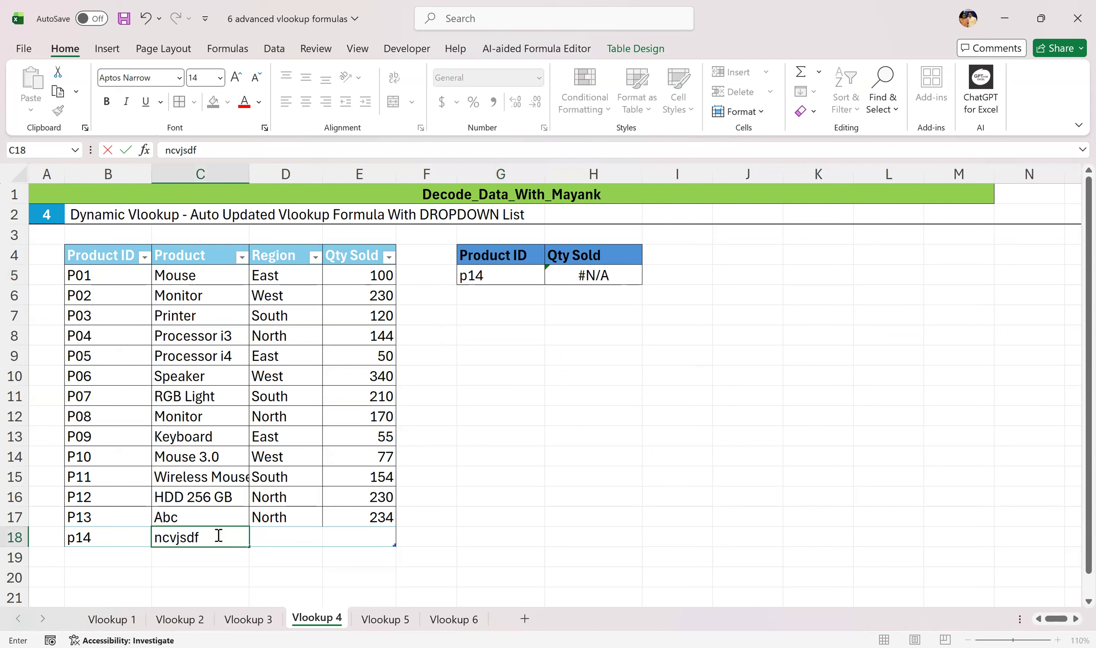
{"action": "key", "text": "Return"}
{"action": "left_click", "coordinate": [477, 461]}
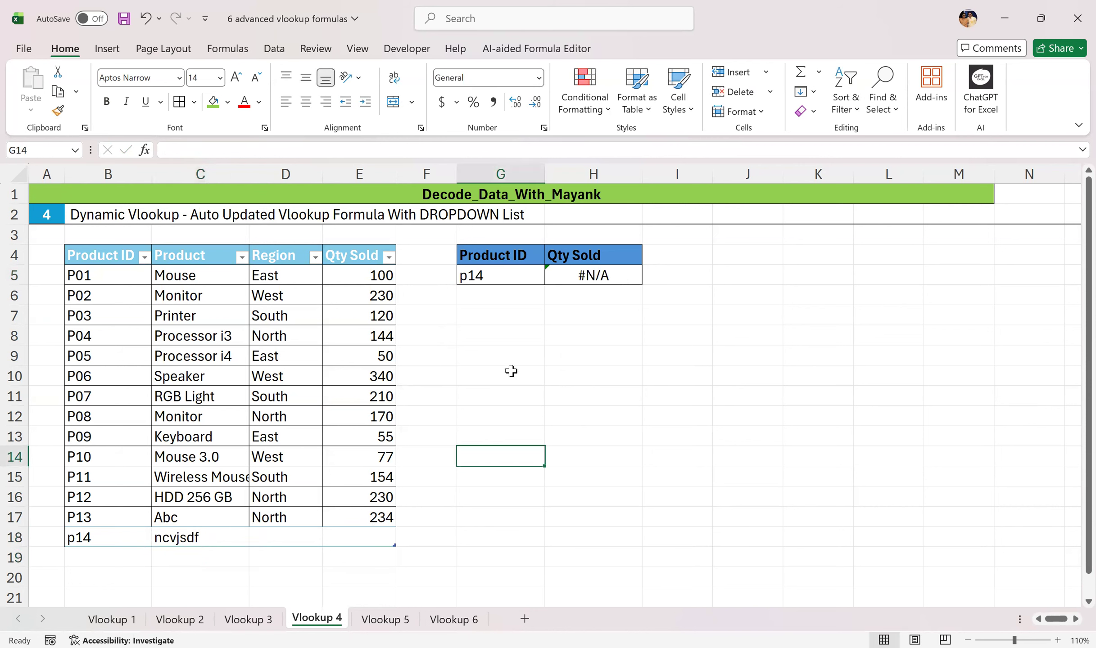
{"action": "left_click", "coordinate": [607, 278]}
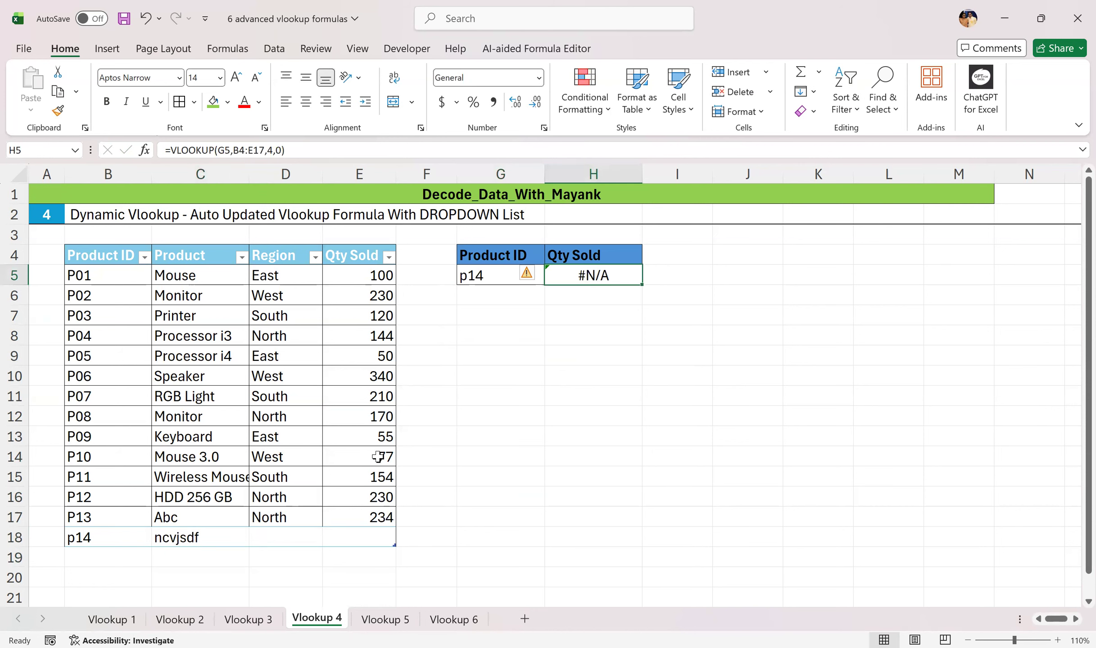
{"action": "left_click", "coordinate": [495, 277]}
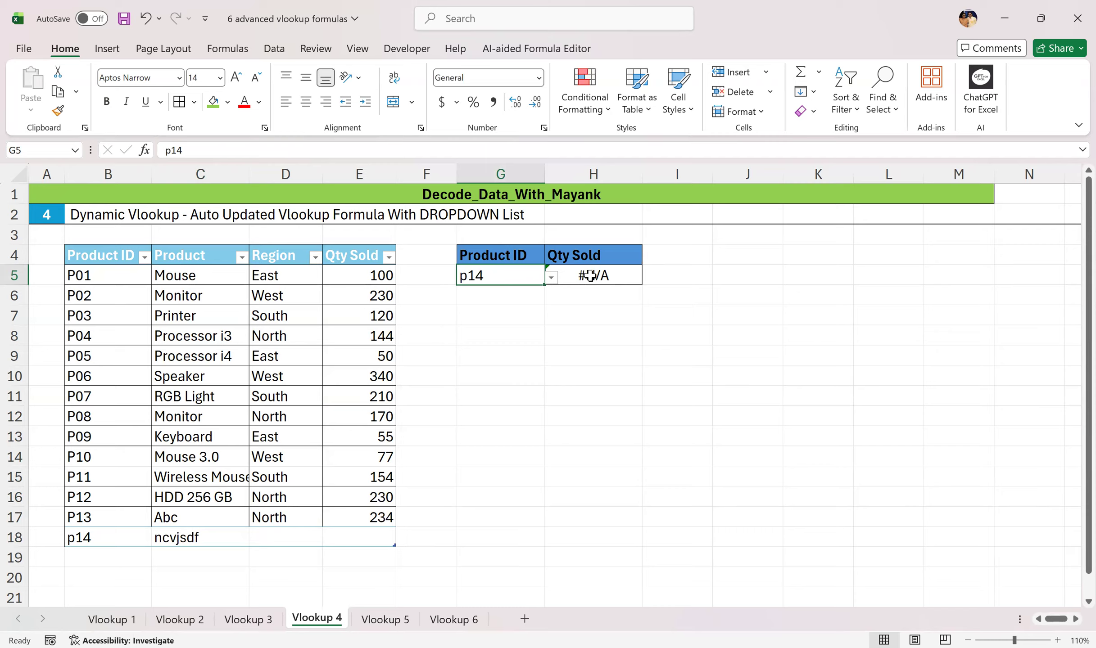
- Clear the test entries from B18:C18 in the last row of the source table
{"action": "left_click", "coordinate": [124, 539]}
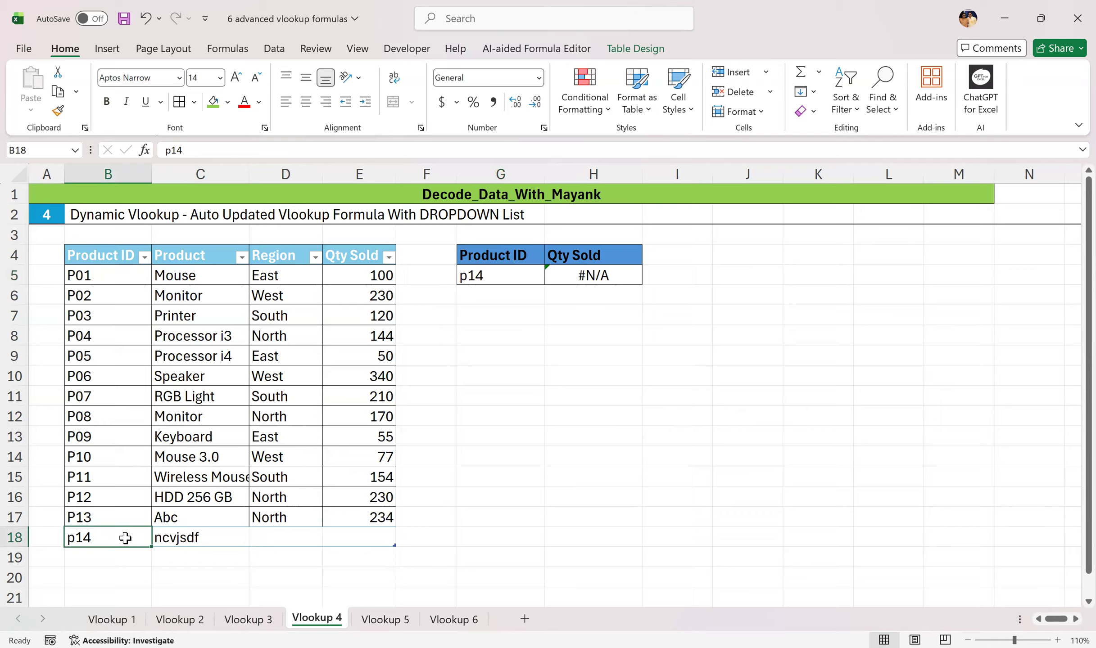
{"action": "key", "text": "shift+Right"}
{"action": "key", "text": "Delete"}
- Convert the source table B4:E18 on Vlookup 4 back to a normal range
{"action": "left_click", "coordinate": [114, 256]}
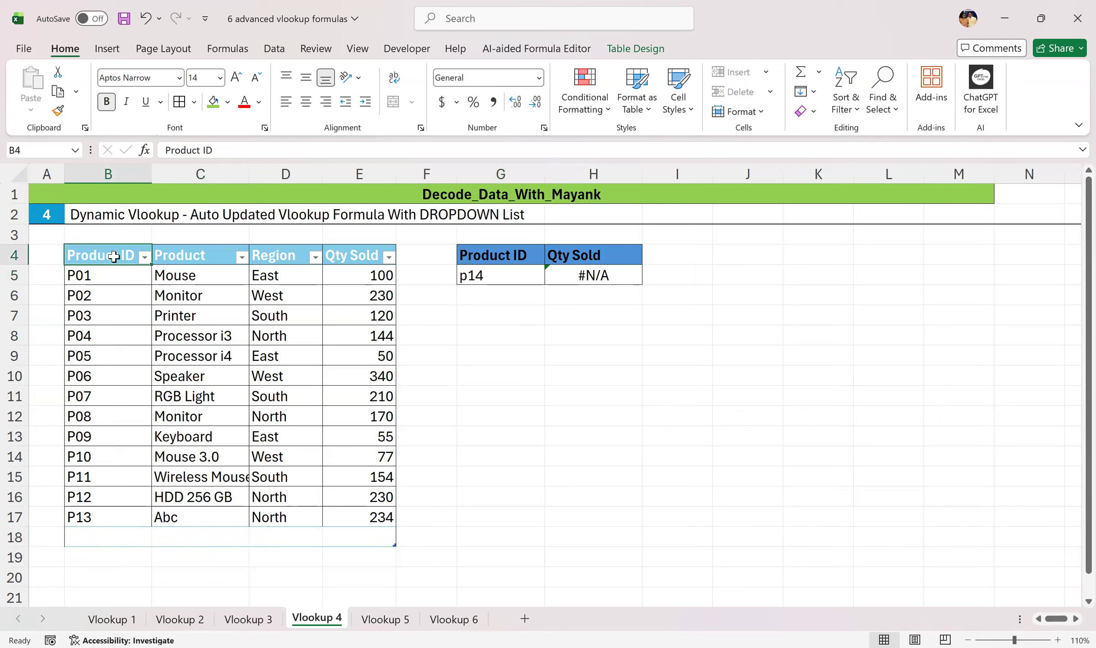
{"action": "key", "text": "shift+Right"}
{"action": "key", "text": "shift+Right"}
{"action": "key", "text": "shift+Right"}
{"action": "key", "text": "shift+Down"}
{"action": "key", "text": "shift+Down"}
{"action": "key", "text": "shift+Down"}
{"action": "key", "text": "shift+Down"}
{"action": "key", "text": "shift+Down"}
{"action": "key", "text": "shift+Down"}
{"action": "key", "text": "shift+Down"}
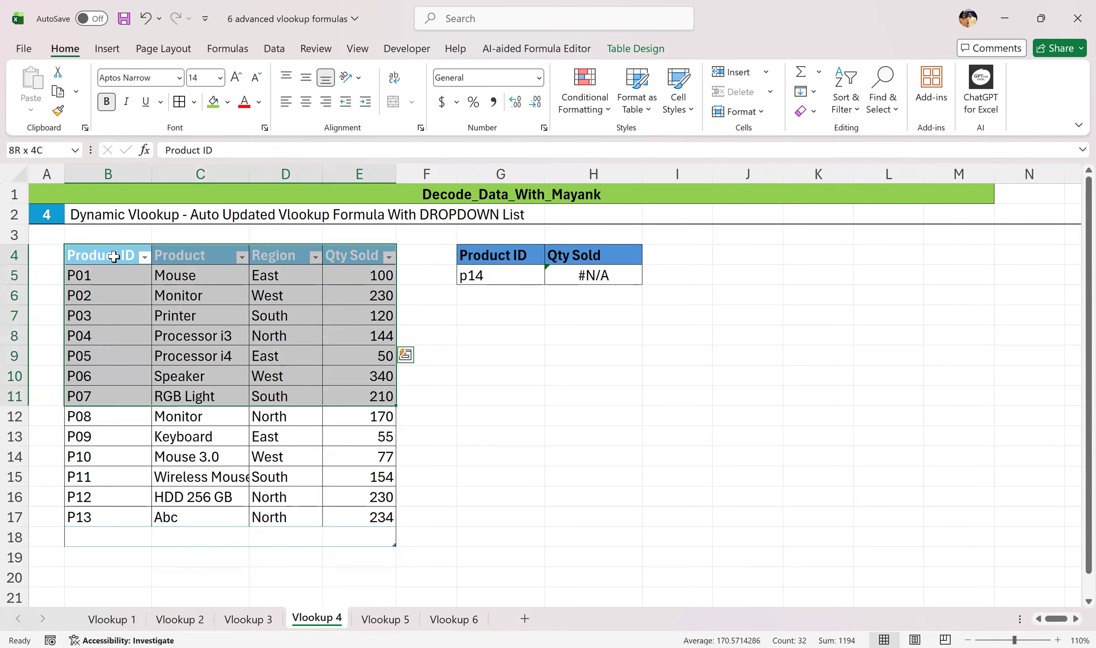
{"action": "key", "text": "shift+Down"}
{"action": "key", "text": "shift+Down"}
{"action": "key", "text": "shift+Down"}
{"action": "key", "text": "shift+Down"}
{"action": "key", "text": "shift+Down"}
{"action": "key", "text": "shift+Down"}
{"action": "key", "text": "shift+Down"}
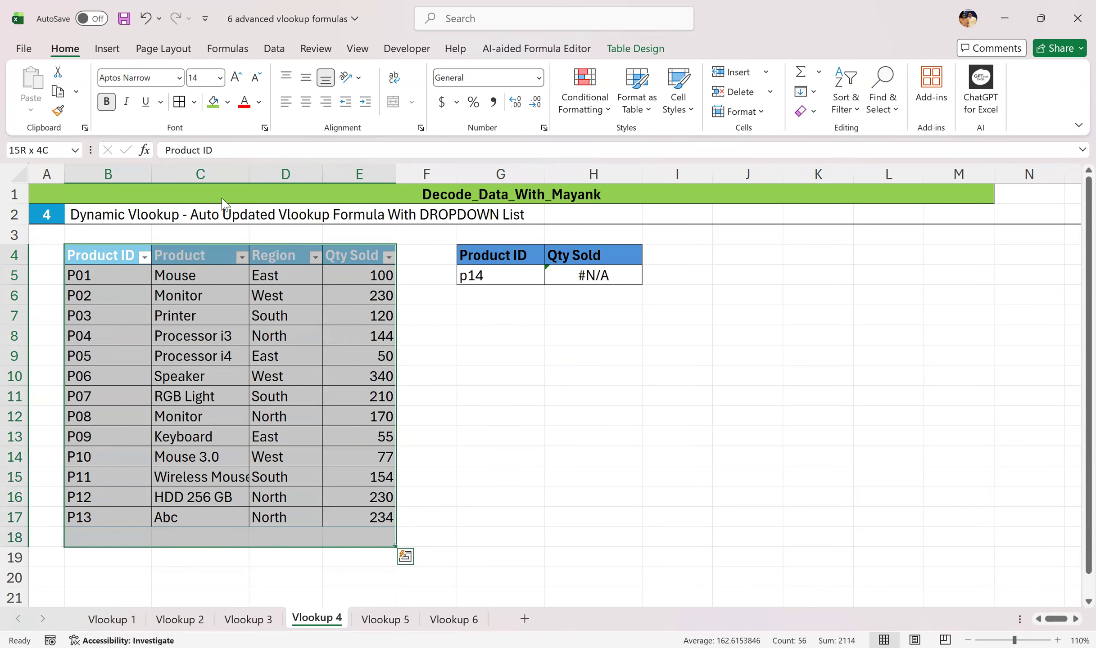
{"action": "left_click", "coordinate": [652, 48]}
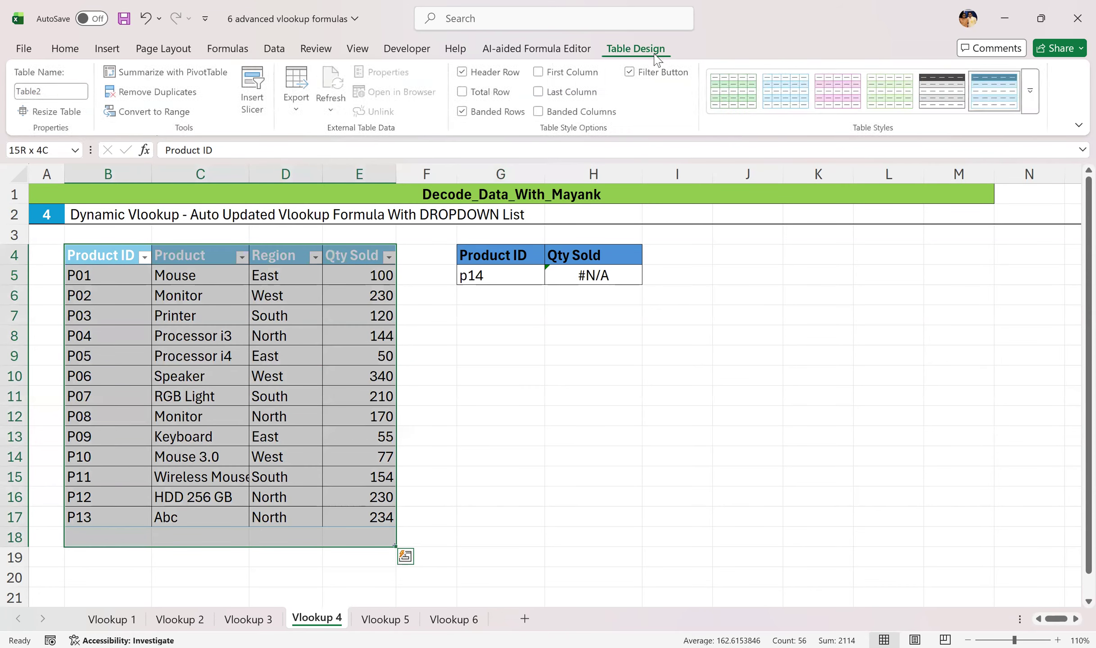
{"action": "left_click", "coordinate": [584, 364]}
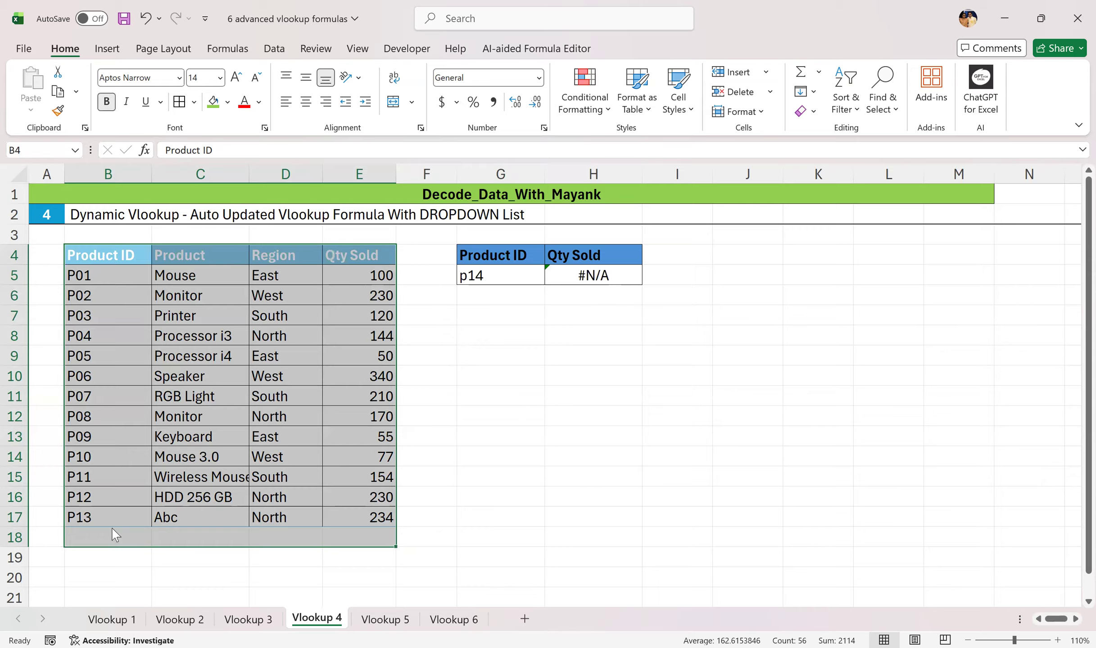
{"action": "left_click", "coordinate": [599, 416]}
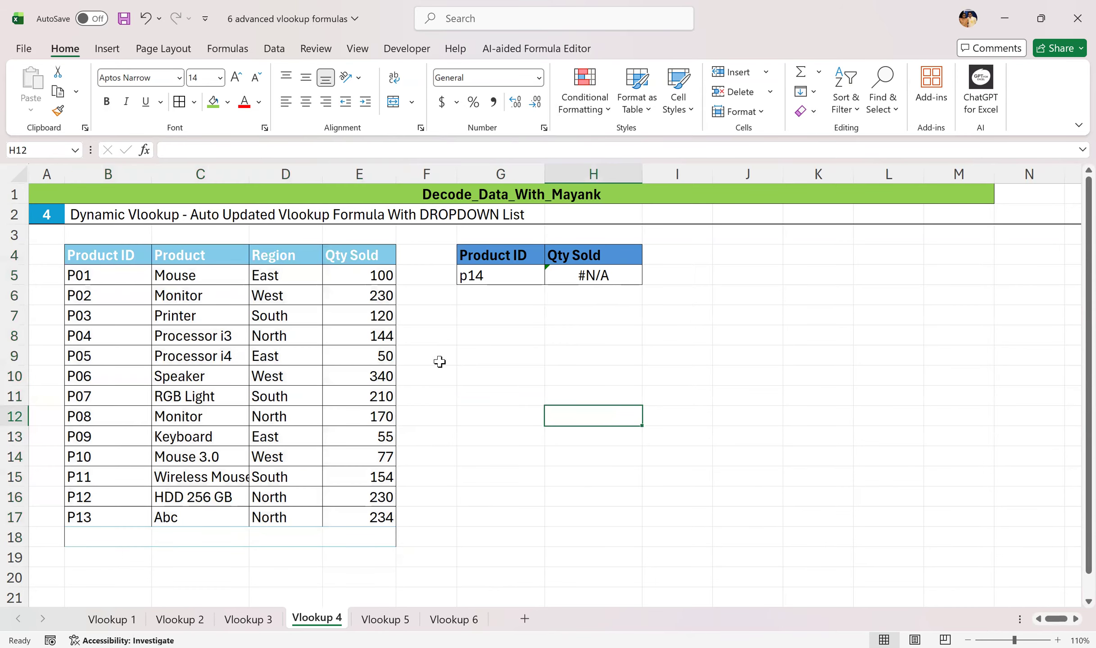
- Examine the source data range B4:E17 by selecting it from the Product ID header down to the last filled row
{"action": "left_click", "coordinate": [118, 252]}
{"action": "key", "text": "shift+Right"}
{"action": "key", "text": "shift+Right"}
{"action": "key", "text": "shift+Right"}
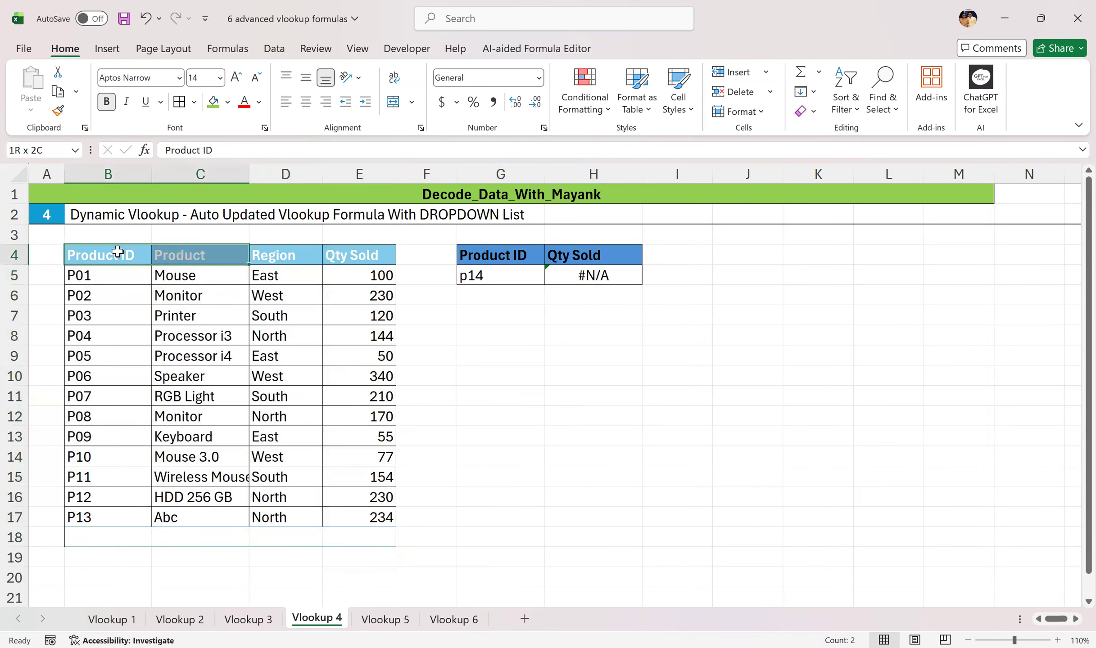
{"action": "key", "text": "shift+Down"}
{"action": "key", "text": "shift+Down"}
{"action": "key", "text": "shift+Down"}
{"action": "key", "text": "shift+Down"}
{"action": "key", "text": "shift+Down"}
{"action": "key", "text": "shift+Down"}
{"action": "key", "text": "shift+Down"}
{"action": "key", "text": "shift+Down"}
{"action": "key", "text": "shift+Down"}
{"action": "key", "text": "shift+Down"}
{"action": "key", "text": "shift+Down"}
{"action": "key", "text": "shift+Down"}
{"action": "key", "text": "shift+Down"}
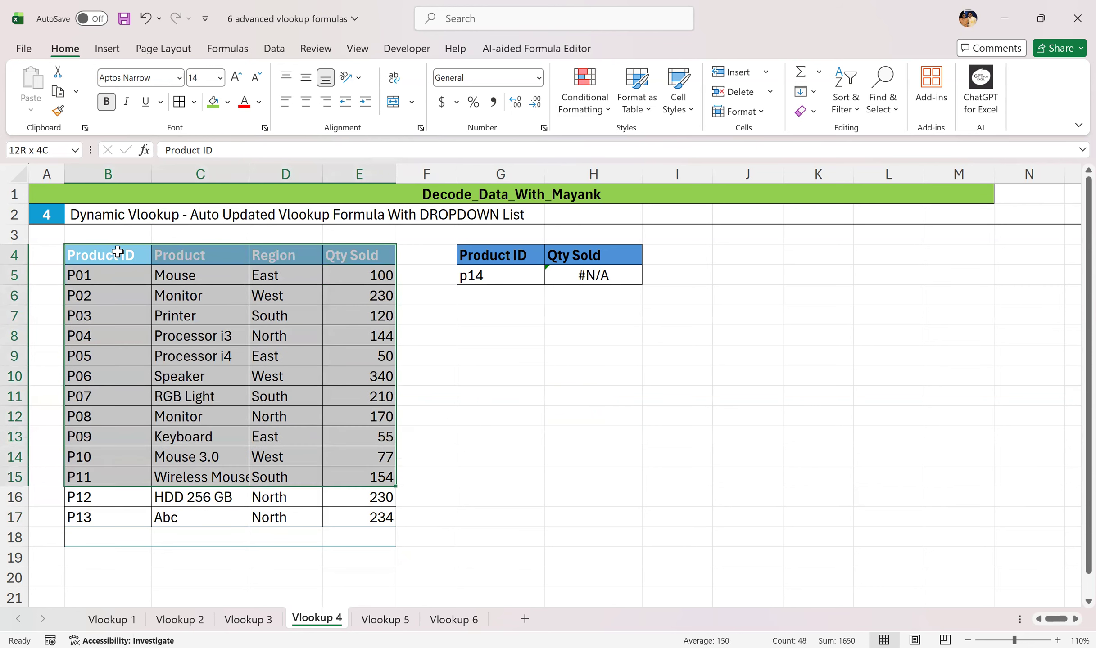
{"action": "left_click", "coordinate": [549, 397]}
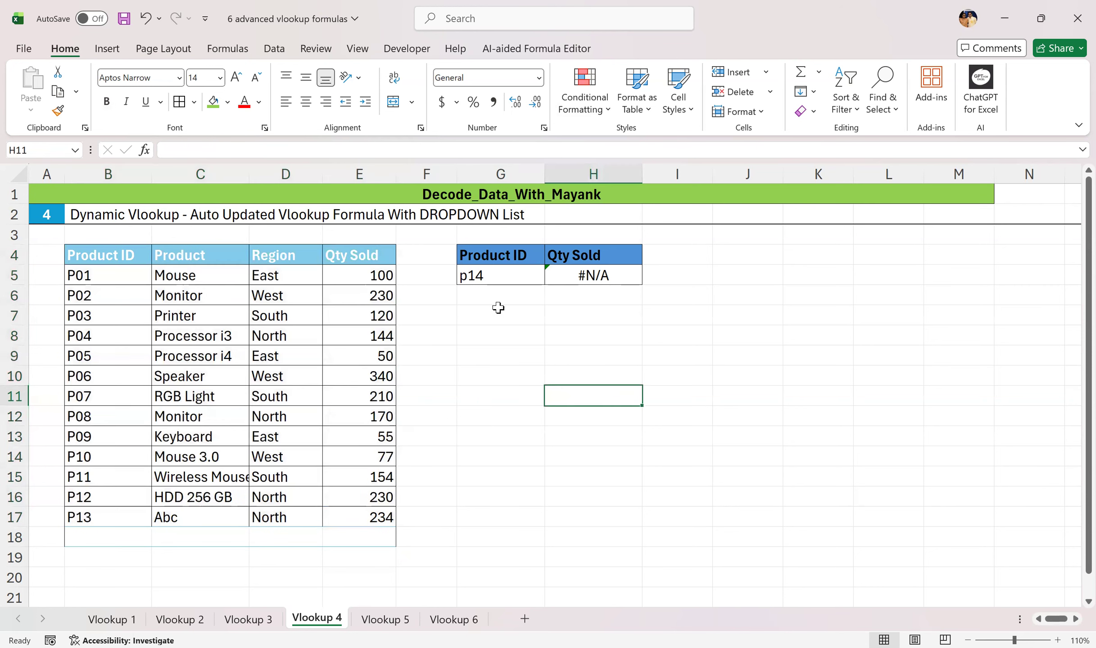
- Replace the lookup Product ID in G5 with p05
{"action": "left_click", "coordinate": [508, 276]}
{"action": "key", "text": "Delete"}
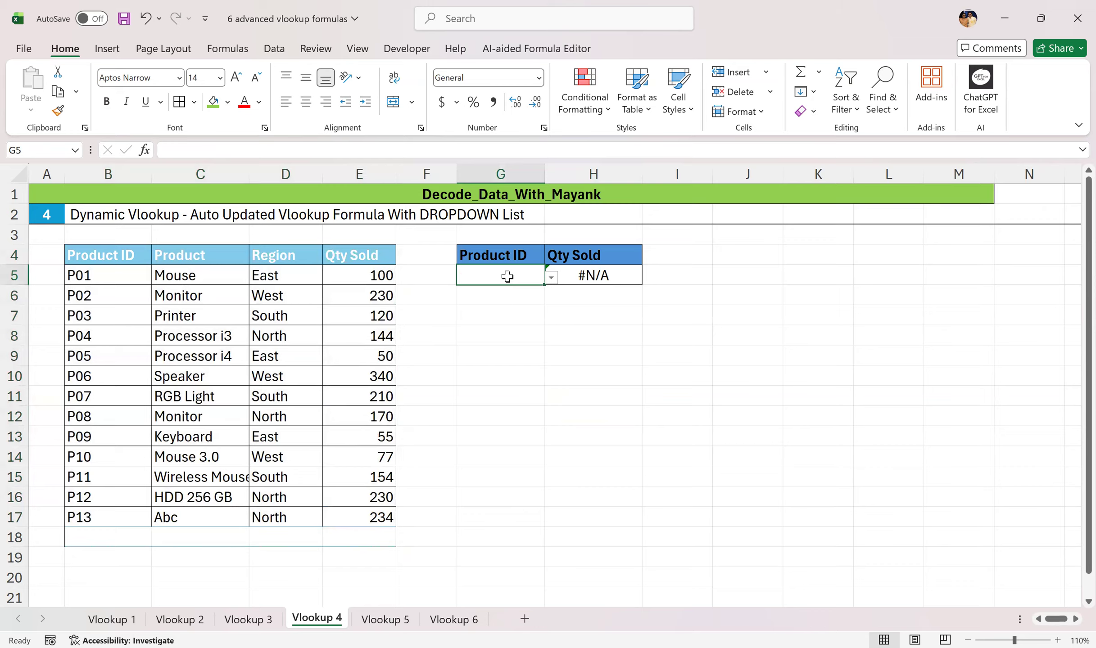
{"action": "type", "text": "p05"}
{"action": "left_click", "coordinate": [726, 380]}
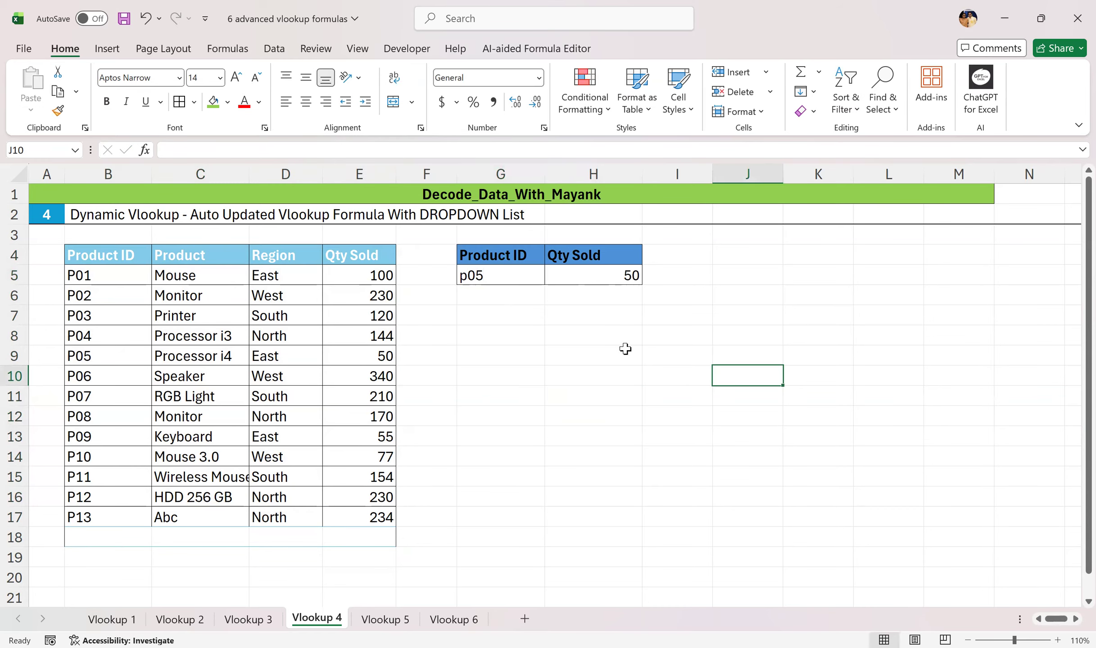
- Clear H5 and re-enter its Qty Sold lookup on the plain range as =VLOOKUP(G5,B4:E17,4,0)
{"action": "left_click", "coordinate": [616, 276]}
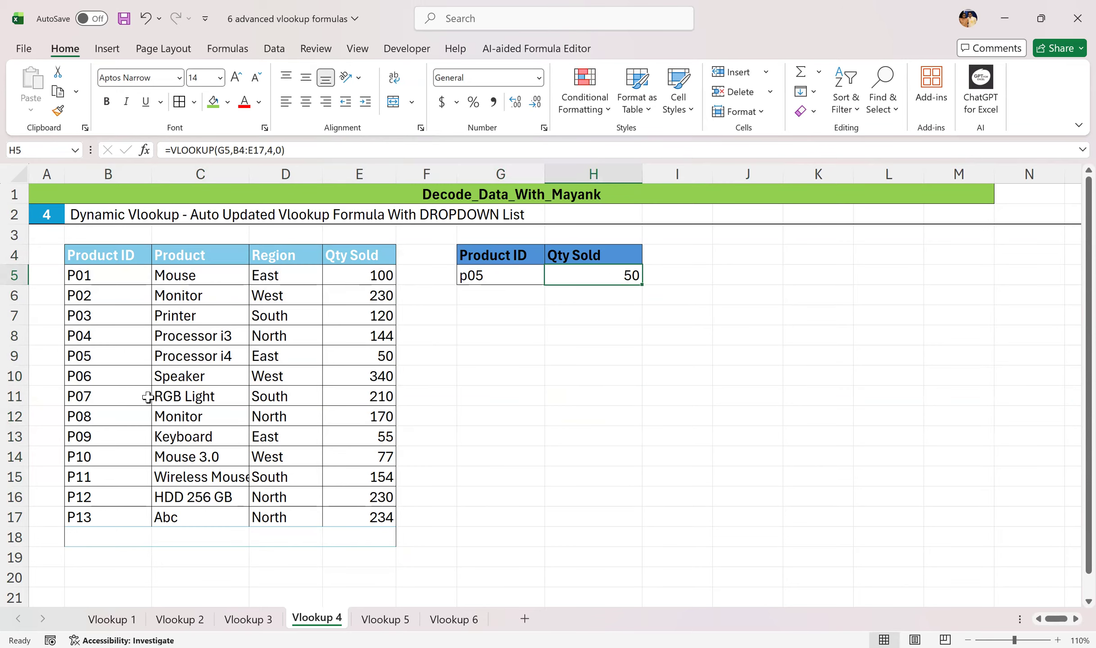
{"action": "key", "text": "Delete"}
{"action": "key", "text": "F12"}
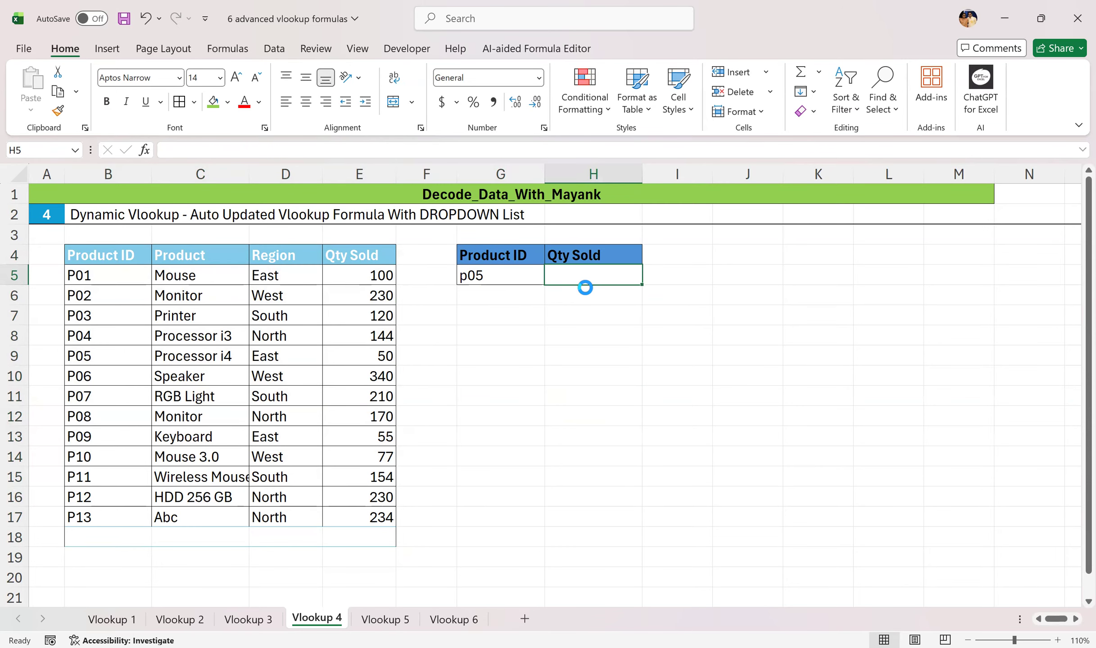
{"action": "left_click", "coordinate": [537, 16]}
{"action": "type", "text": "="}
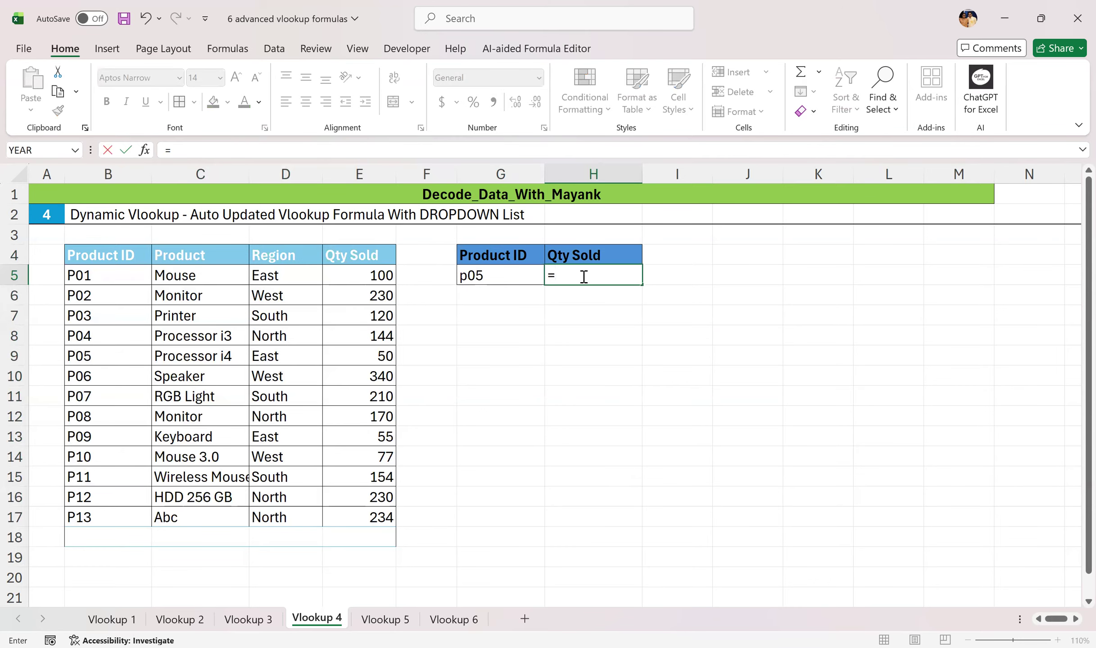
{"action": "type", "text": "VLOOKUP("}
{"action": "left_click", "coordinate": [502, 270]}
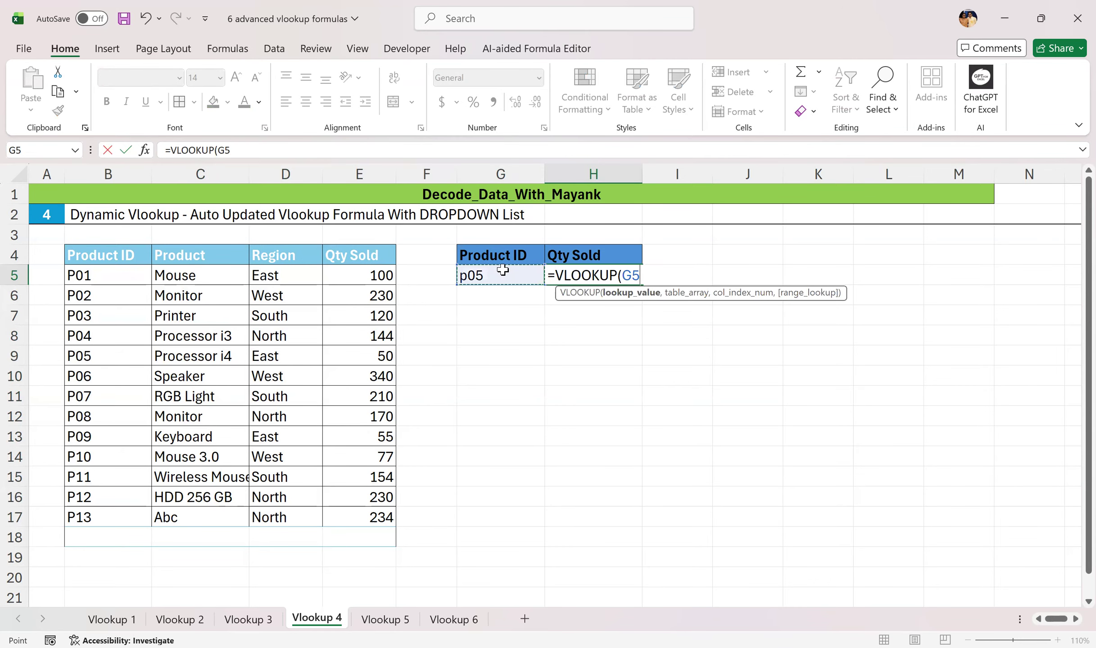
{"action": "type", "text": ","}
{"action": "left_click", "coordinate": [115, 253]}
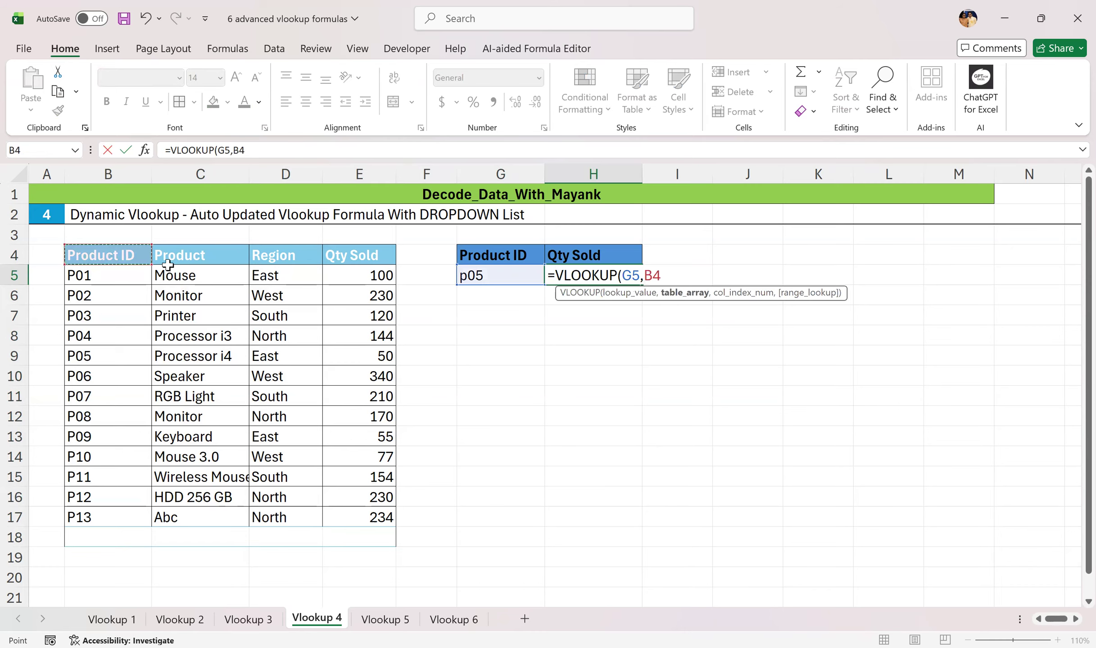
{"action": "left_click", "coordinate": [359, 520], "text": "shift"}
{"action": "type", "text": ",4"}
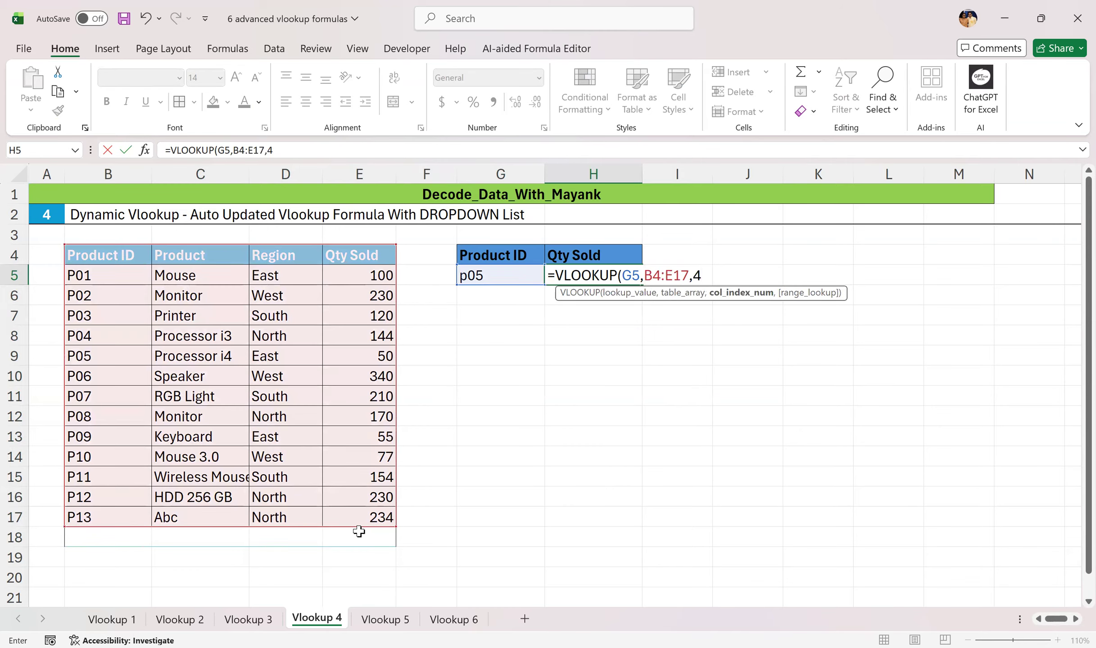
{"action": "key", "text": "Return"}
{"action": "left_click", "coordinate": [586, 398]}
- Clear the formula in H5 and convert the source range B4:E17 into a table with headers
{"action": "left_click", "coordinate": [603, 271]}
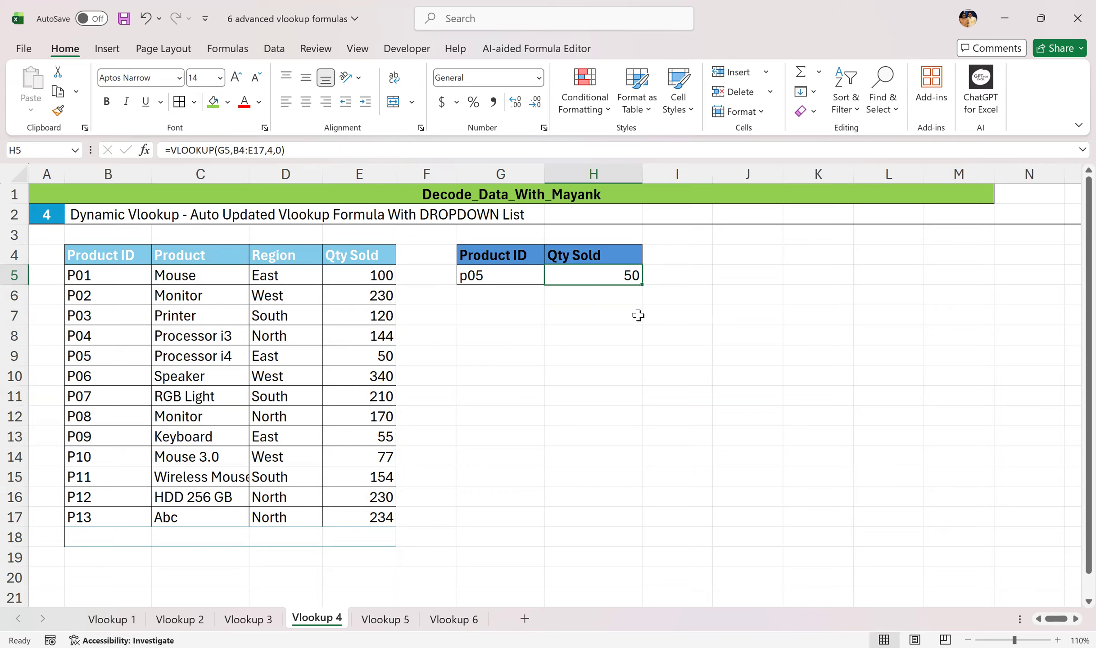
{"action": "key", "text": "Delete"}
{"action": "left_click", "coordinate": [98, 258]}
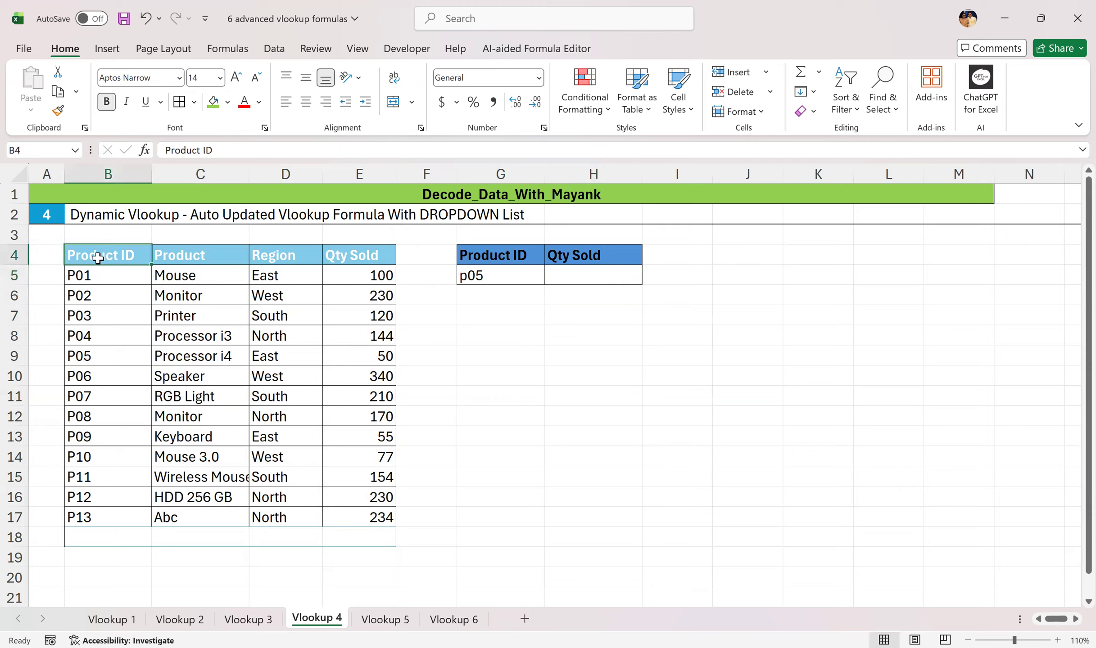
{"action": "key", "text": "ctrl+a"}
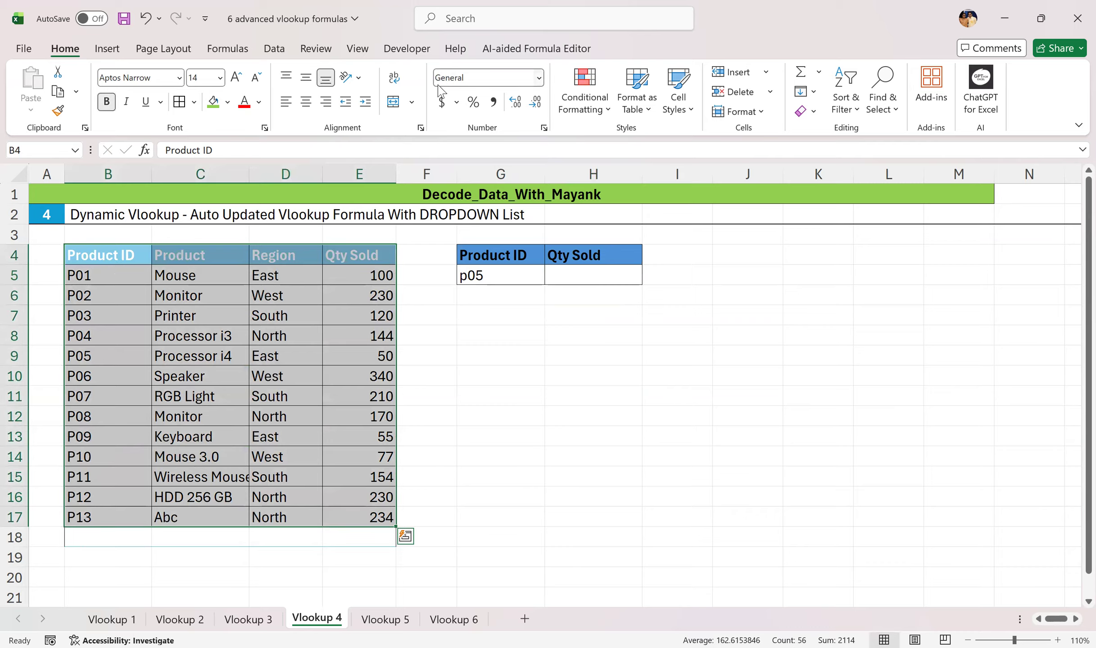
{"action": "key", "text": "ctrl+t"}
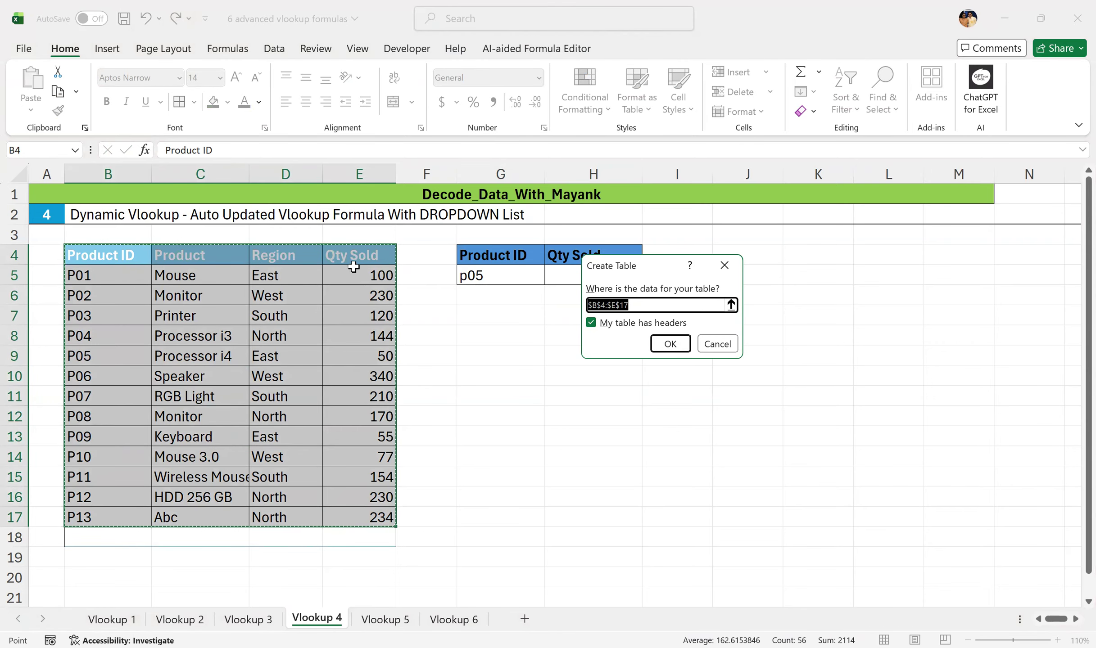
{"action": "left_click", "coordinate": [666, 344]}
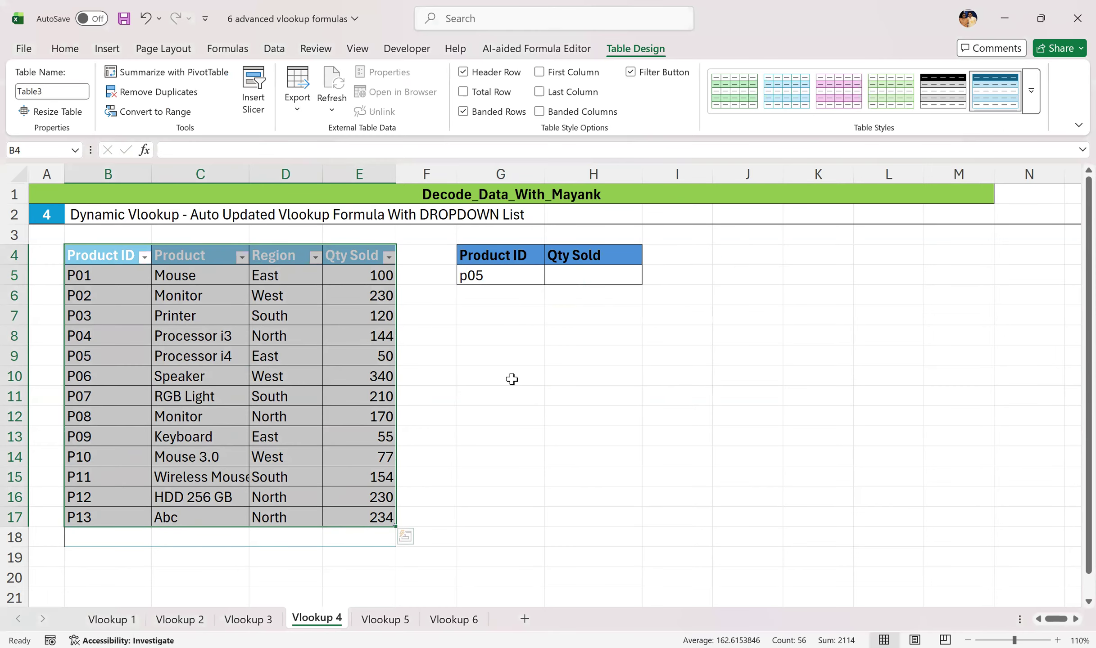
{"action": "left_click", "coordinate": [512, 379]}
- Enter a VLOOKUP in H5 that finds G5 in Table3[#All] and returns column 4, Qty Sold
{"action": "left_click", "coordinate": [585, 279]}
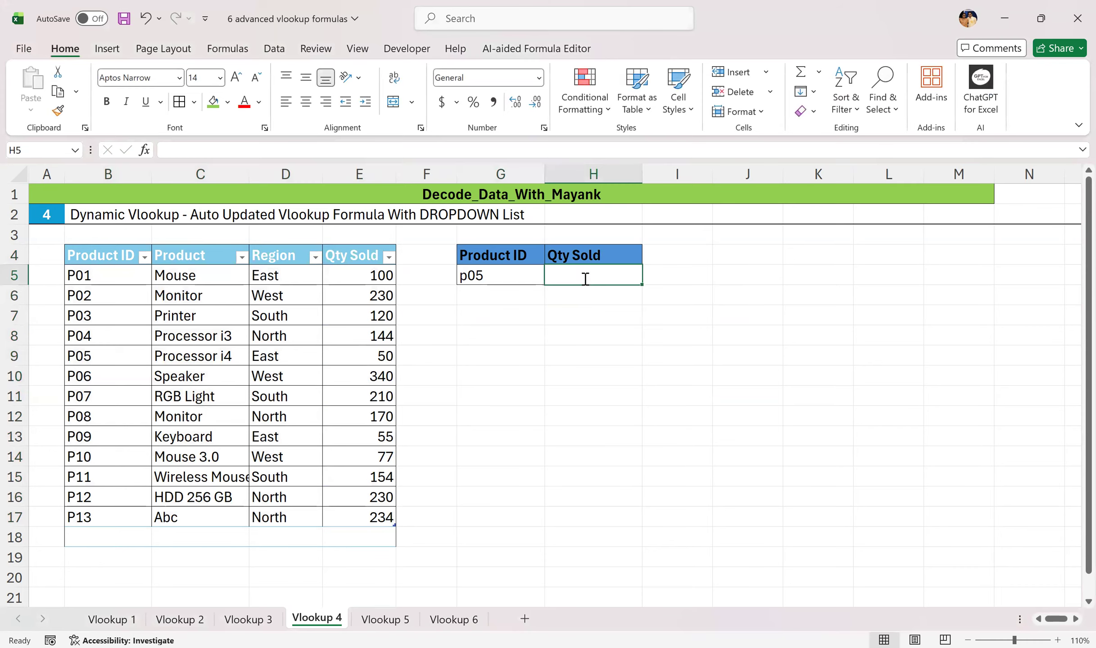
{"action": "type", "text": "=VLOOKUP("}
{"action": "left_click", "coordinate": [521, 279]}
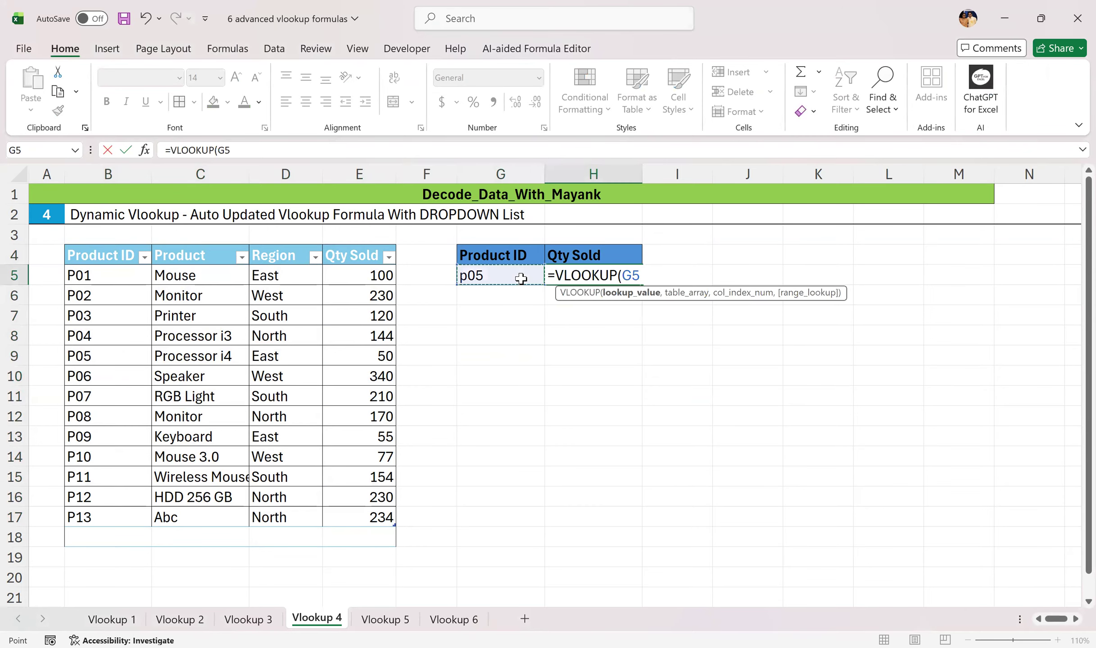
{"action": "type", "text": ","}
{"action": "left_click_drag", "start_coordinate": [106, 253], "coordinate": [198, 255]}
{"action": "left_click_drag", "start_coordinate": [365, 469], "coordinate": [363, 517]}
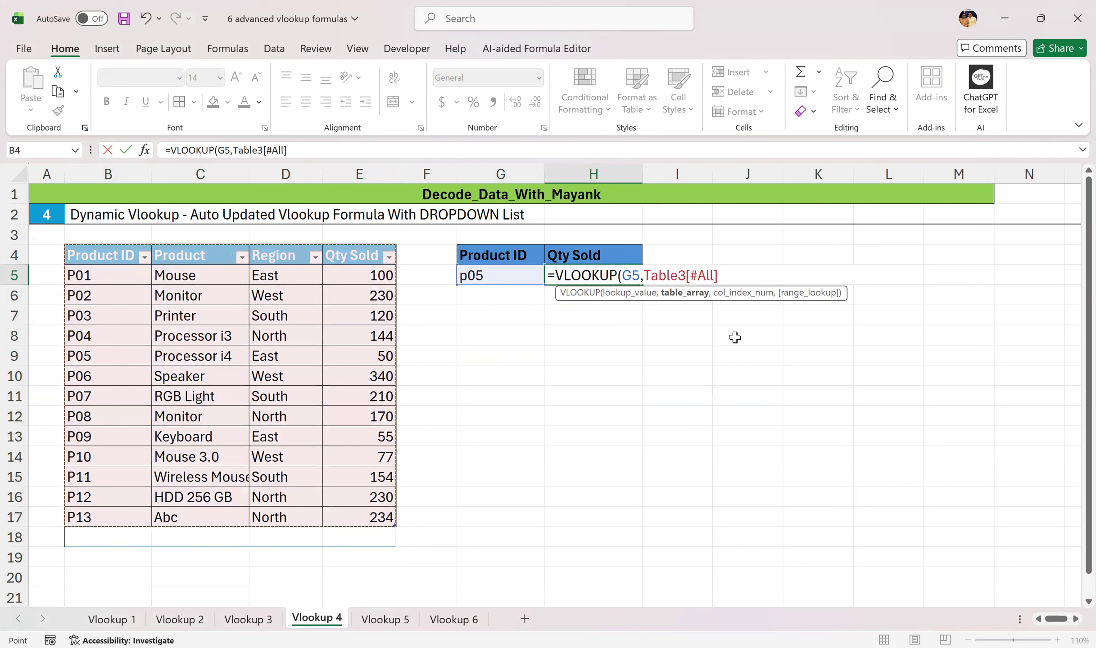
{"action": "type", "text": ","}
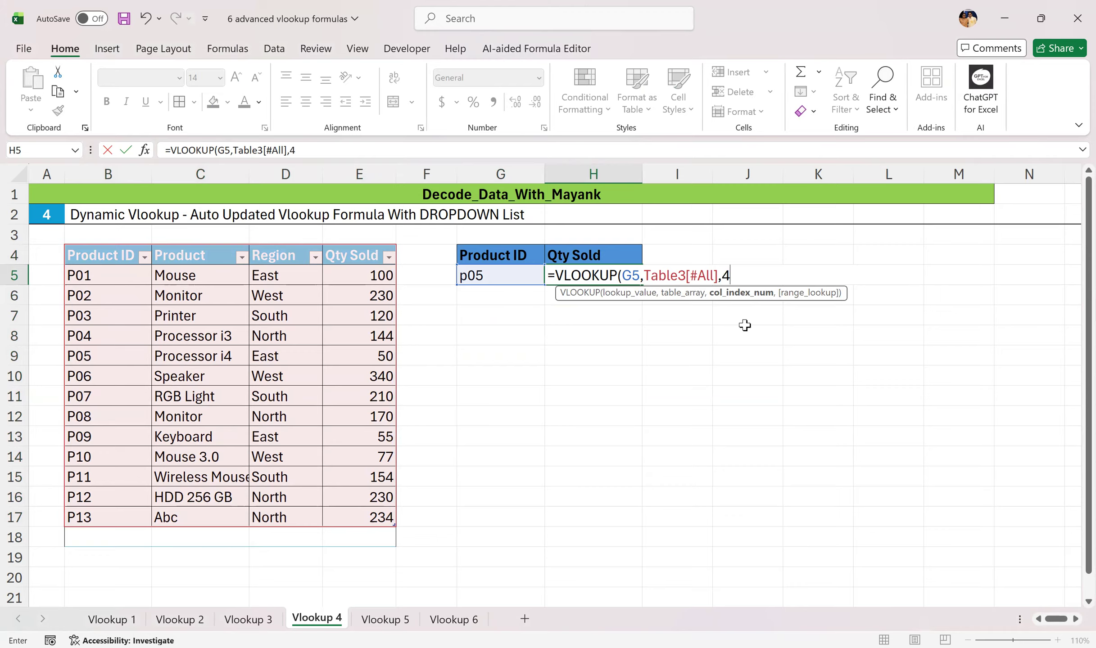
{"action": "type", "text": "4"}
{"action": "key", "text": "Return"}
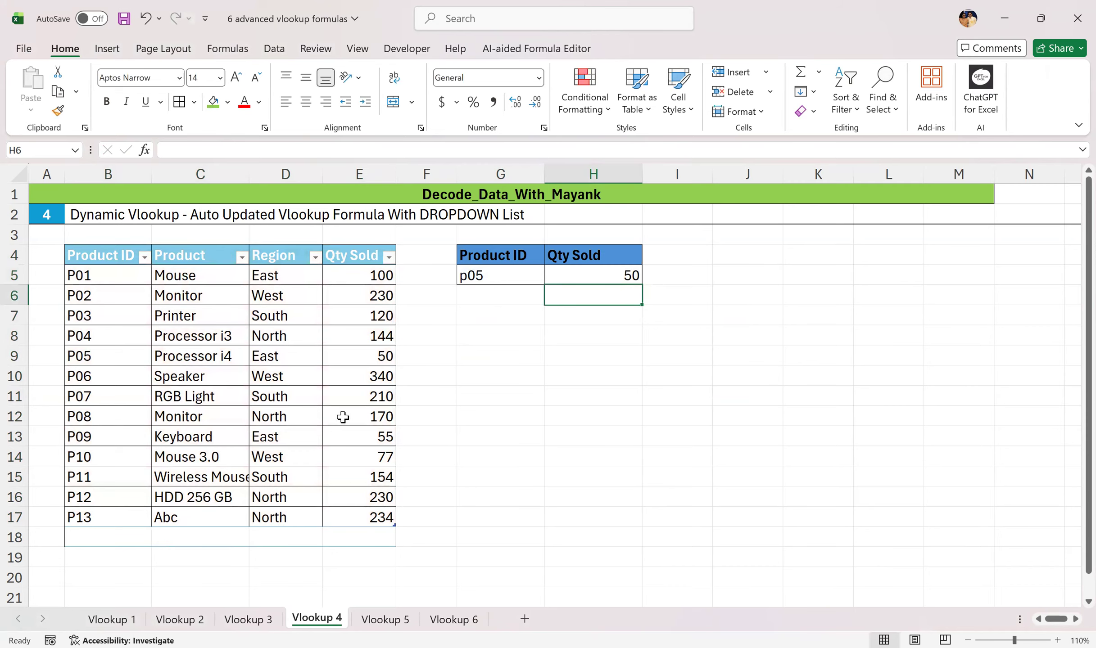
- Add a product record in row 18 of the source table: p14, bhb, East, 789
{"action": "left_click", "coordinate": [101, 541]}
{"action": "type", "text": "p"}
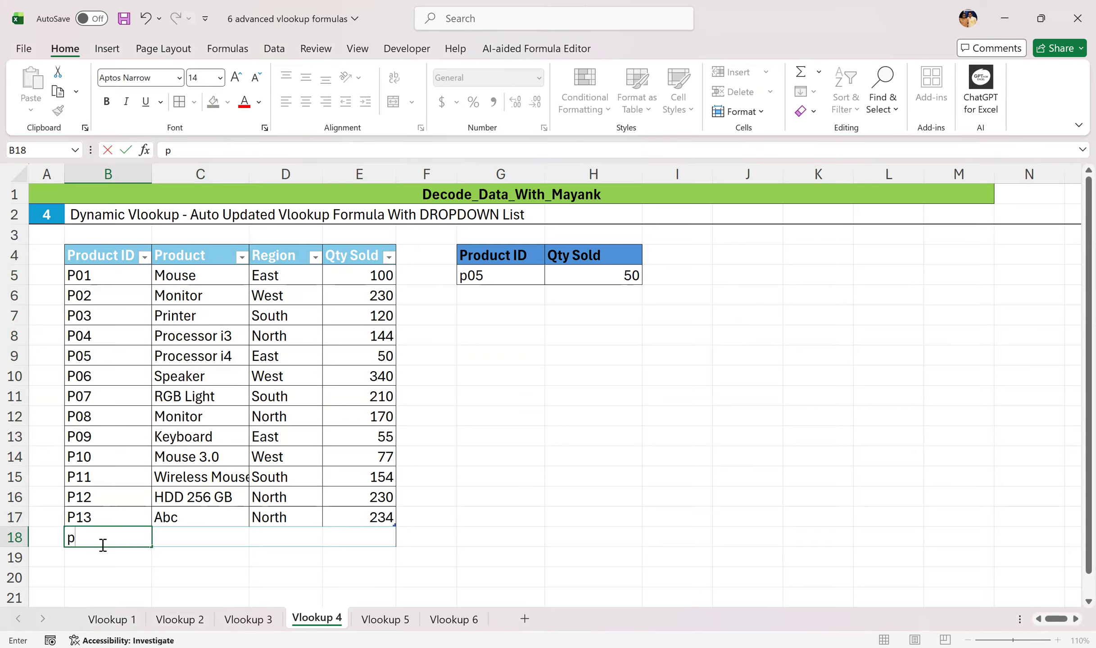
{"action": "type", "text": "14"}
{"action": "left_click", "coordinate": [173, 540]}
{"action": "type", "text": "bhb"}
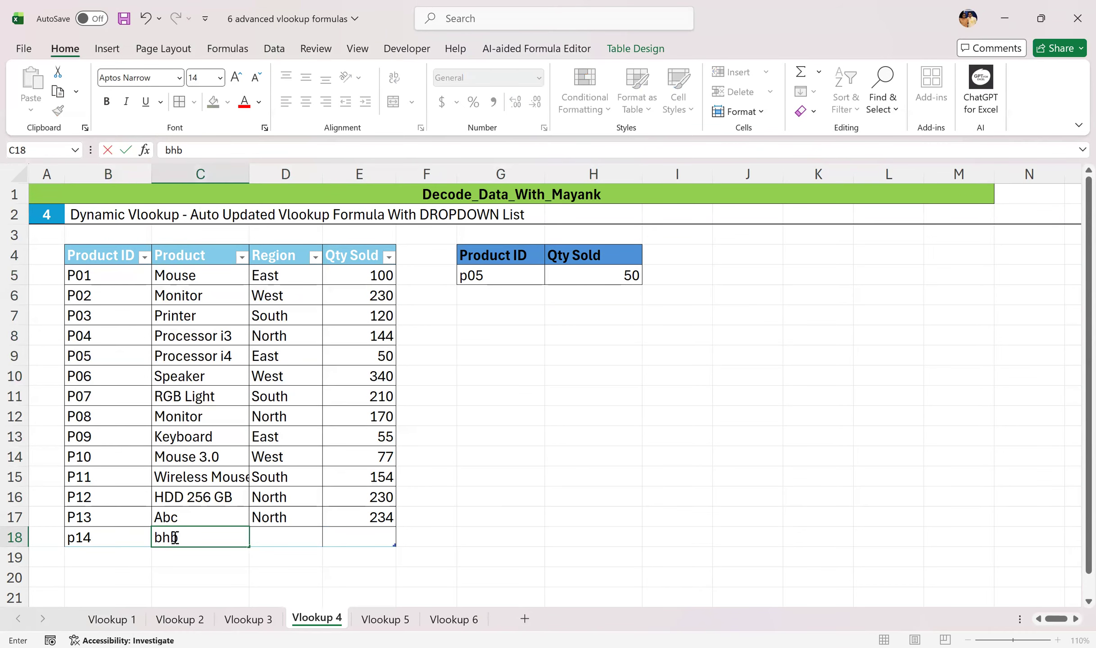
{"action": "left_click", "coordinate": [275, 541]}
{"action": "type", "text": "East"}
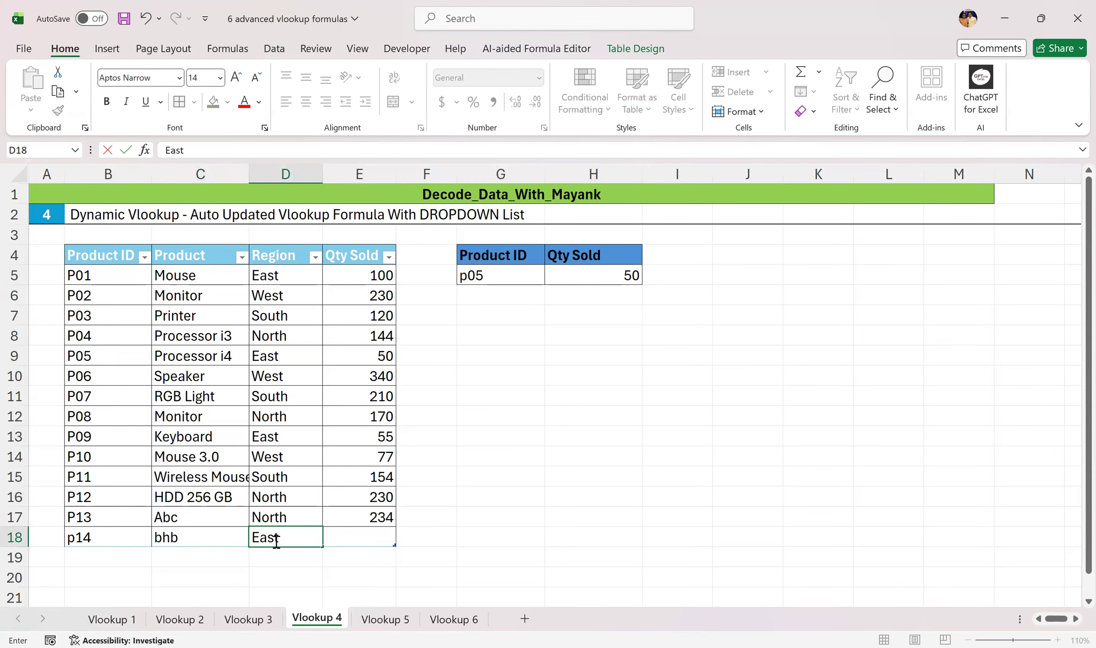
{"action": "left_click", "coordinate": [348, 539]}
{"action": "type", "text": "7"}
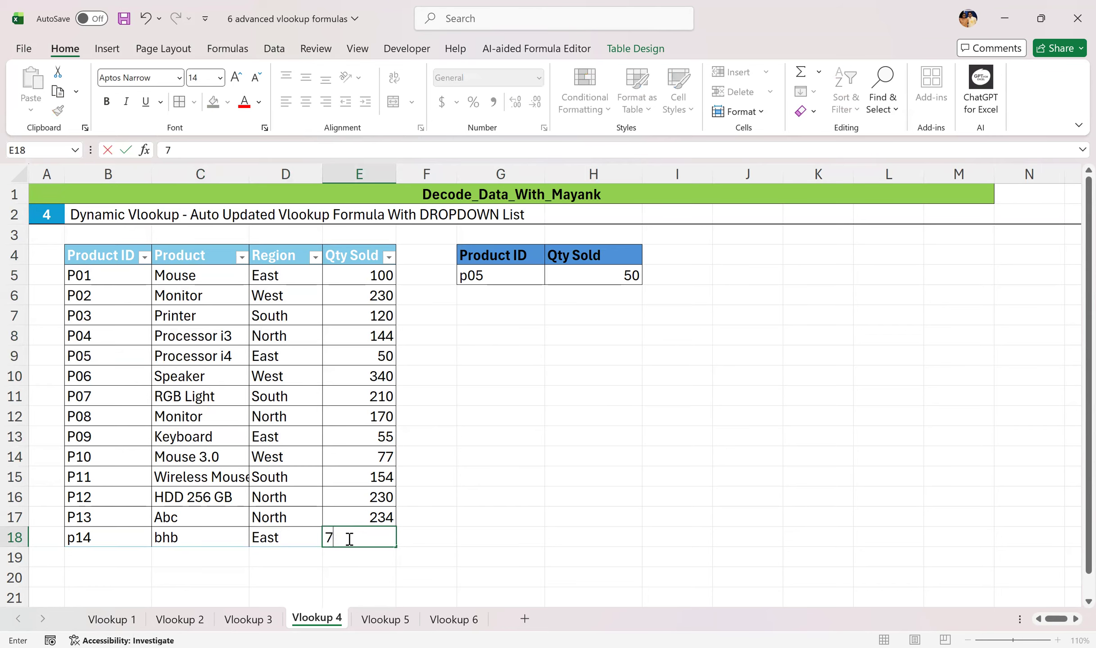
{"action": "type", "text": "89"}
{"action": "left_click", "coordinate": [518, 495]}
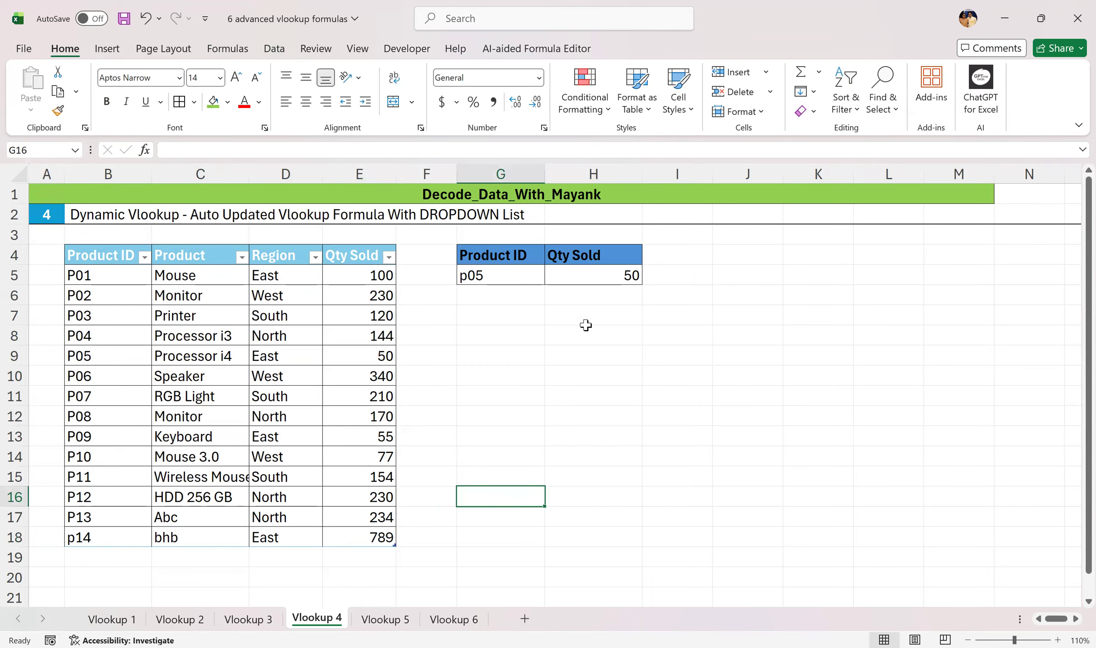
- Choose p14 from the Product ID dropdown in G5 to test the lookup
{"action": "double_click", "coordinate": [505, 276]}
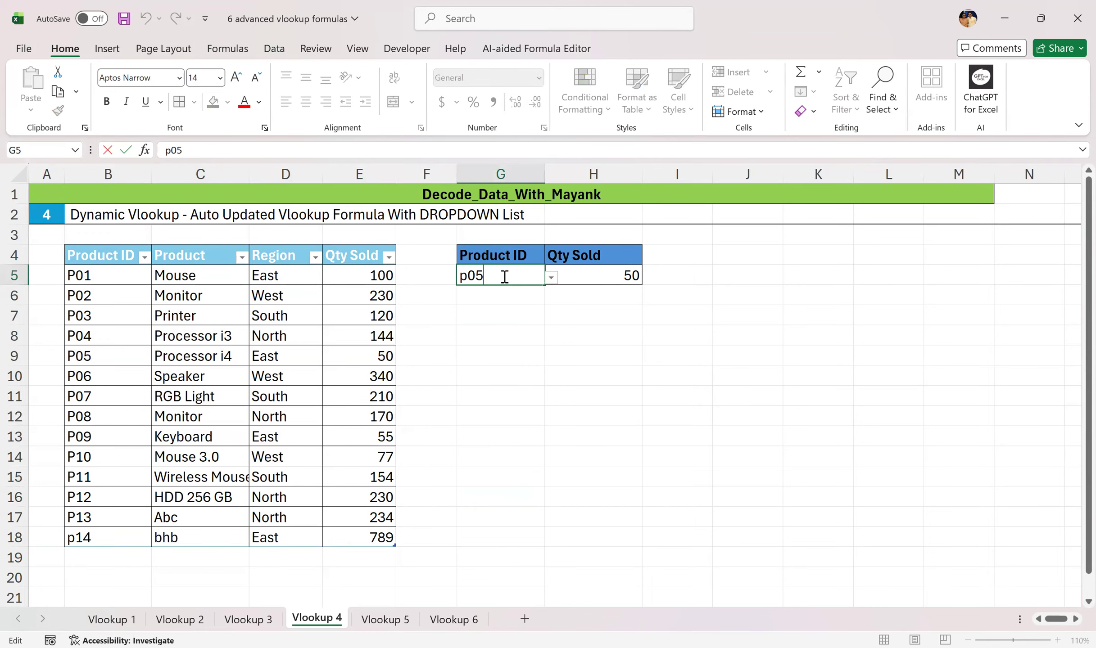
{"action": "left_click", "coordinate": [552, 277]}
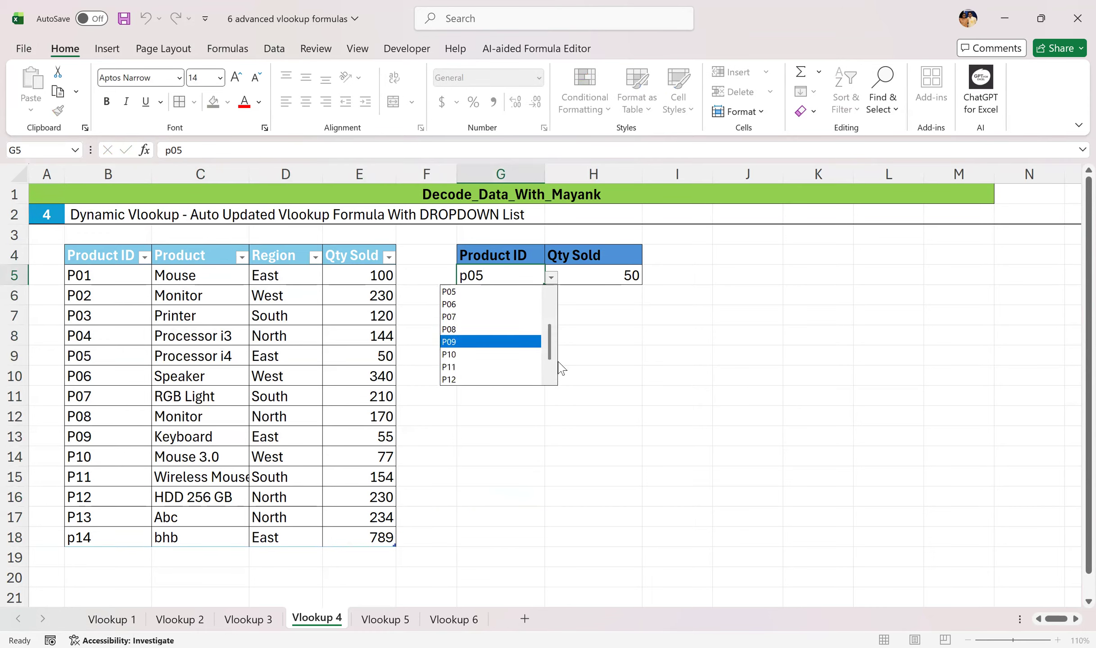
{"action": "scroll", "coordinate": [549, 350], "scroll_direction": "down", "scroll_amount": 1}
{"action": "left_click", "coordinate": [484, 379]}
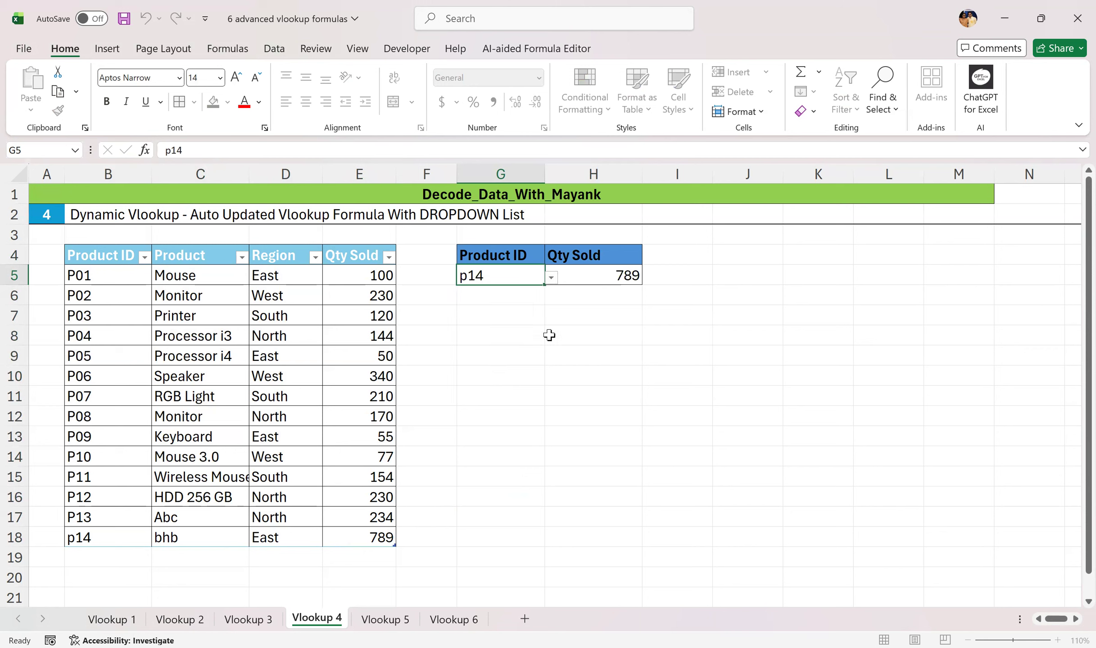
{"action": "left_click", "coordinate": [638, 339]}
{"action": "left_click", "coordinate": [520, 281]}
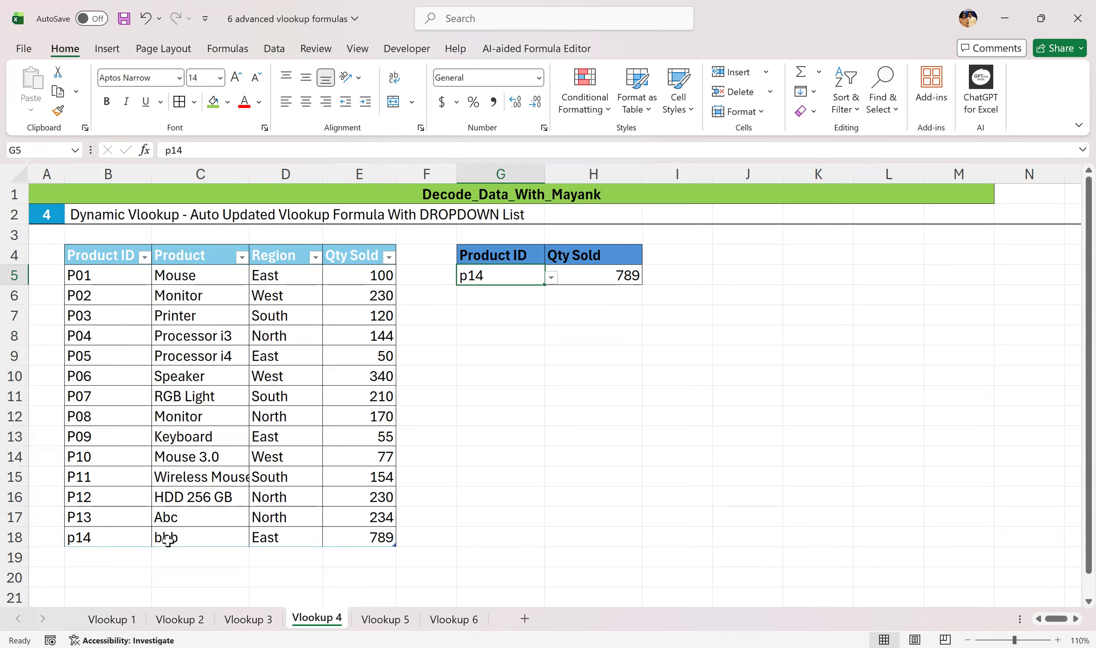
- Add a product record in row 19 of the source table: p15, dvv, North, 897
{"action": "left_click", "coordinate": [131, 562]}
{"action": "type", "text": "p15"}
{"action": "left_click", "coordinate": [180, 562]}
{"action": "type", "text": "dvv"}
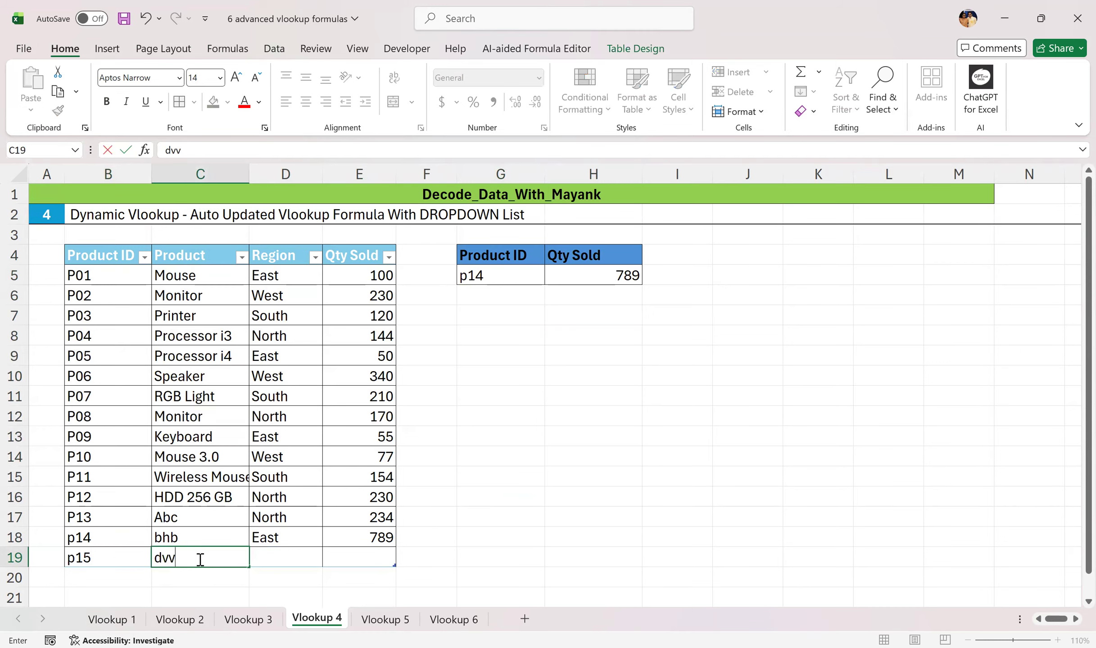
{"action": "left_click", "coordinate": [310, 563]}
{"action": "type", "text": "Nor"}
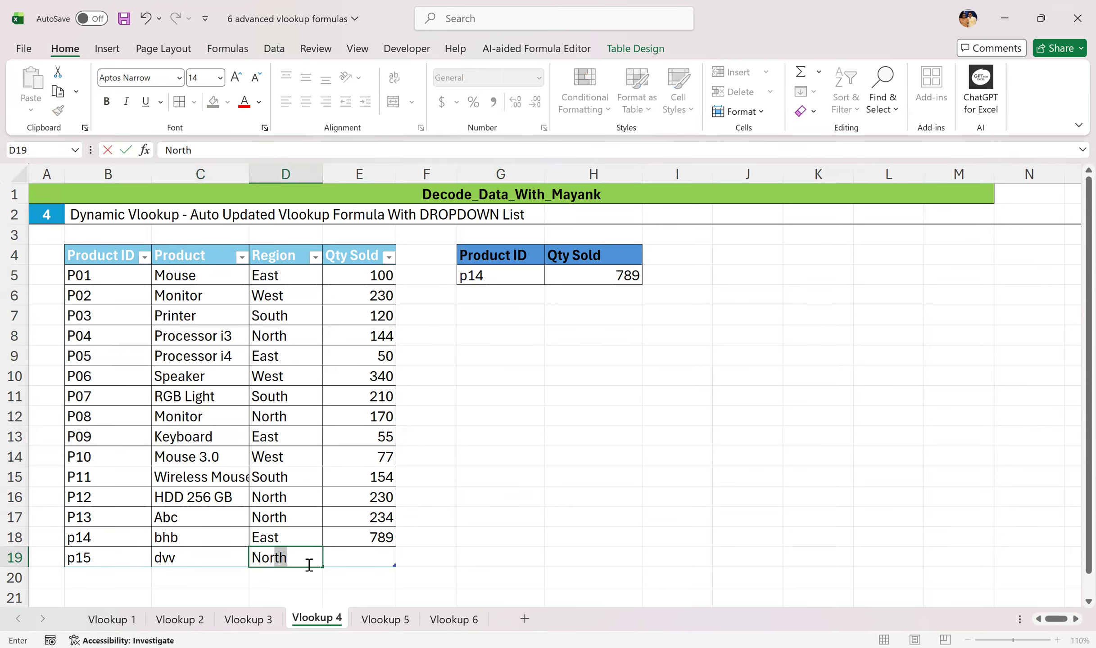
{"action": "left_click", "coordinate": [340, 559]}
{"action": "type", "text": "vcdsav"}
{"action": "key", "text": "BackSpace"}
{"action": "key", "text": "BackSpace"}
{"action": "key", "text": "BackSpace"}
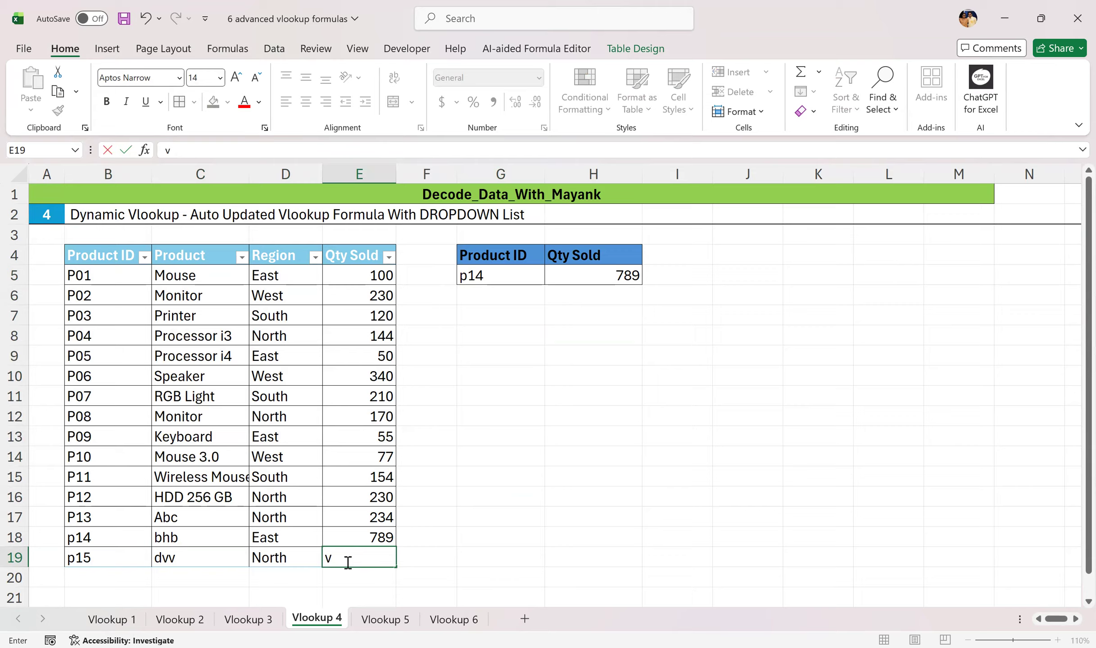
{"action": "type", "text": "897"}
{"action": "left_click", "coordinate": [575, 492]}
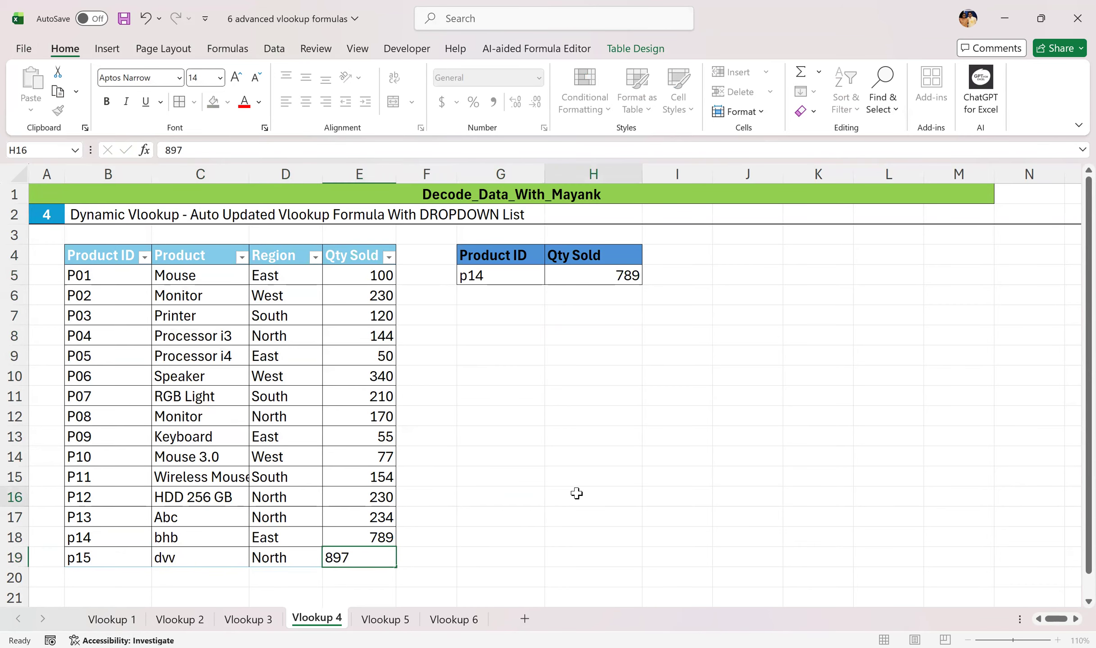
- Choose p15 from the Product ID dropdown in G5 and review the lookup against the extended table
{"action": "left_click", "coordinate": [519, 277]}
{"action": "left_click", "coordinate": [551, 279]}
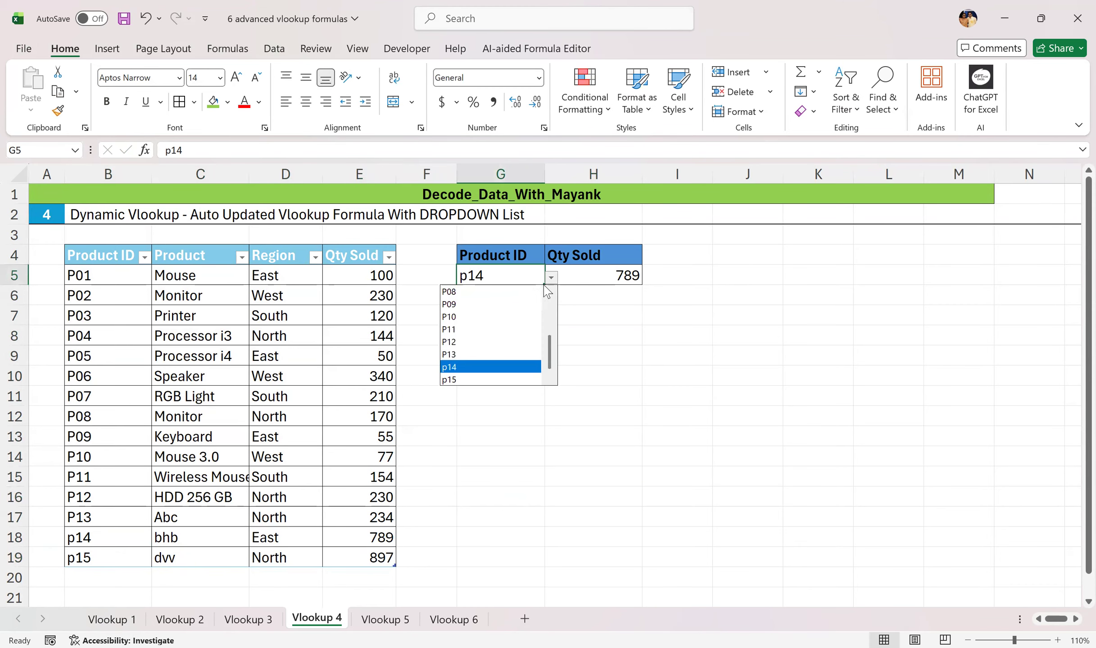
{"action": "left_click", "coordinate": [473, 381]}
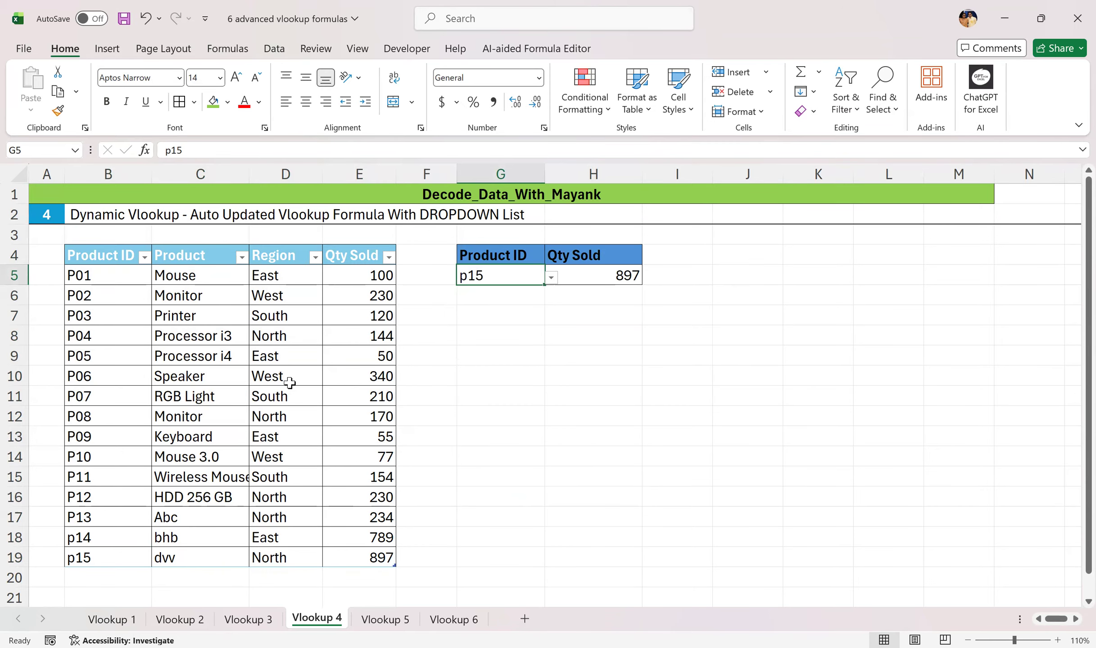
{"action": "scroll", "coordinate": [288, 379], "scroll_direction": "down", "scroll_amount": 1}
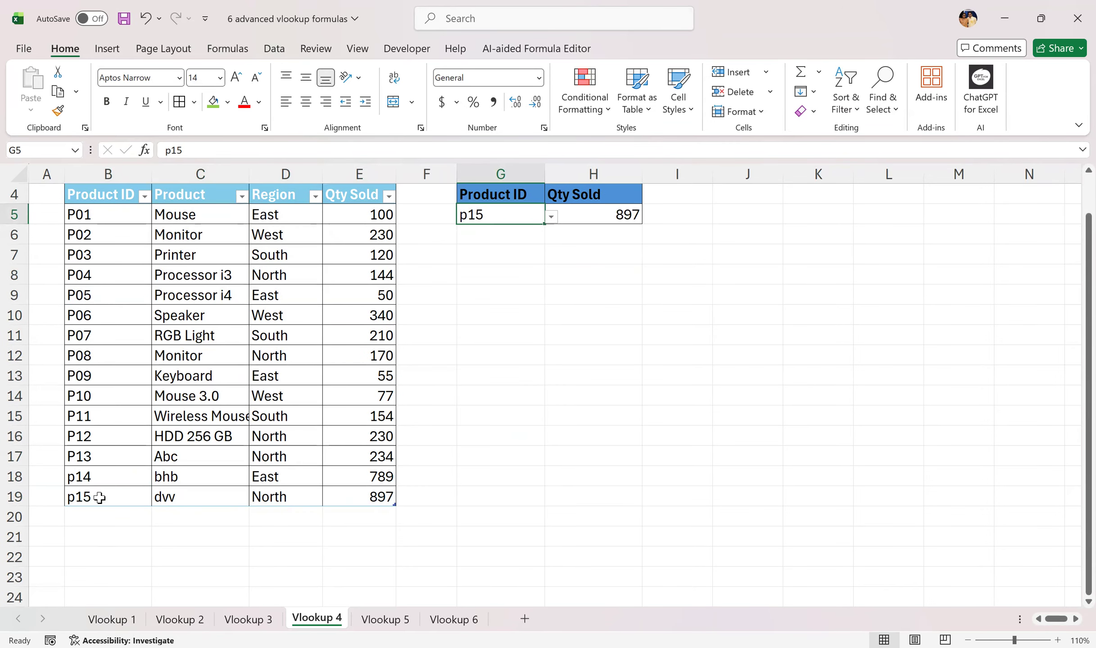
{"action": "scroll", "coordinate": [629, 343], "scroll_direction": "up", "scroll_amount": 1}
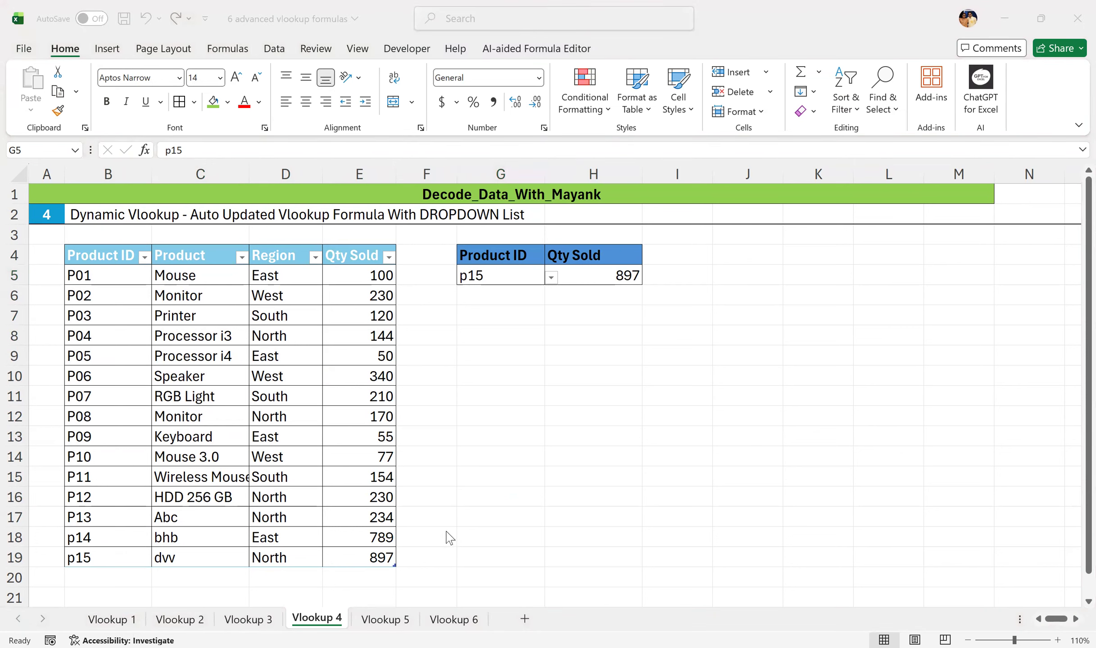
{"action": "left_click", "coordinate": [394, 622]}
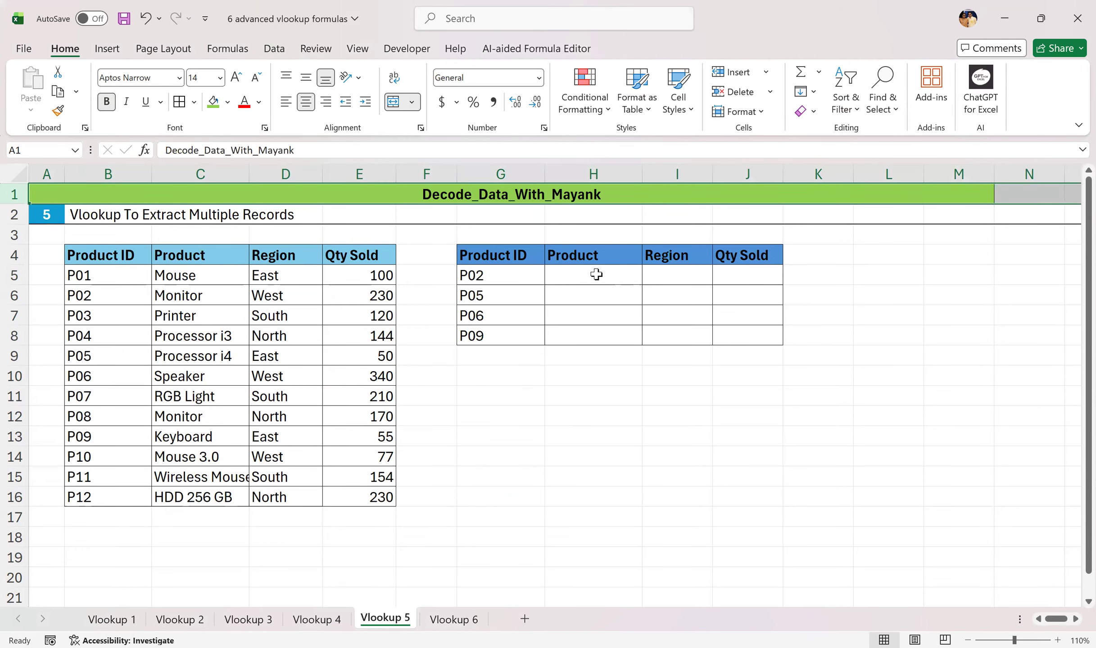
{"action": "left_click", "coordinate": [204, 618]}
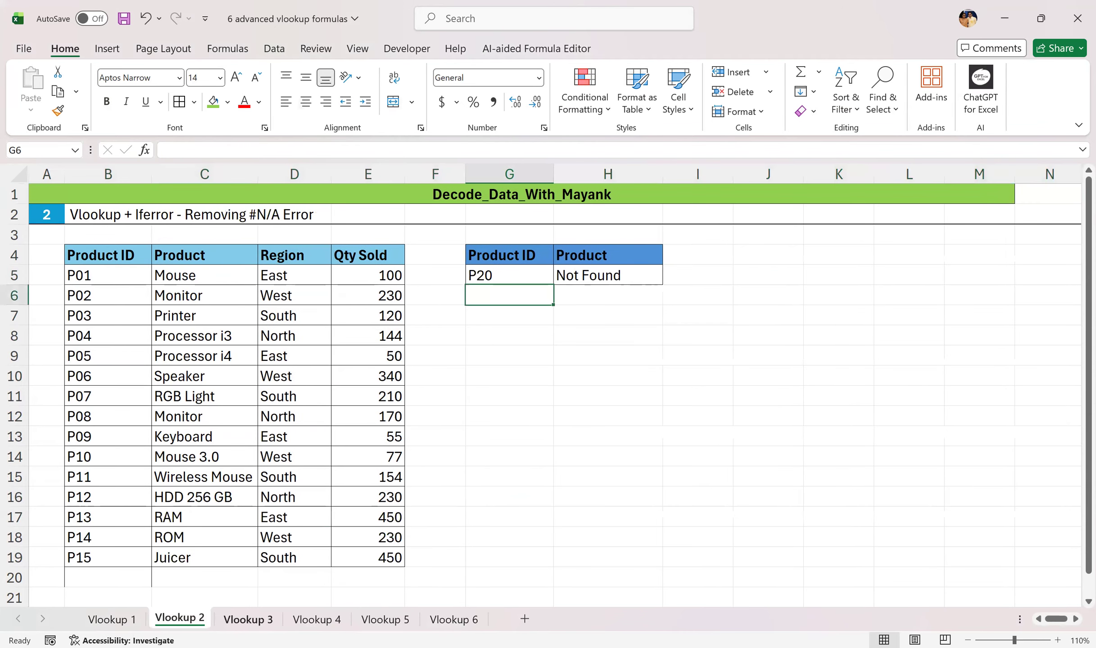
{"action": "key", "text": "ctrl+Page_Down"}
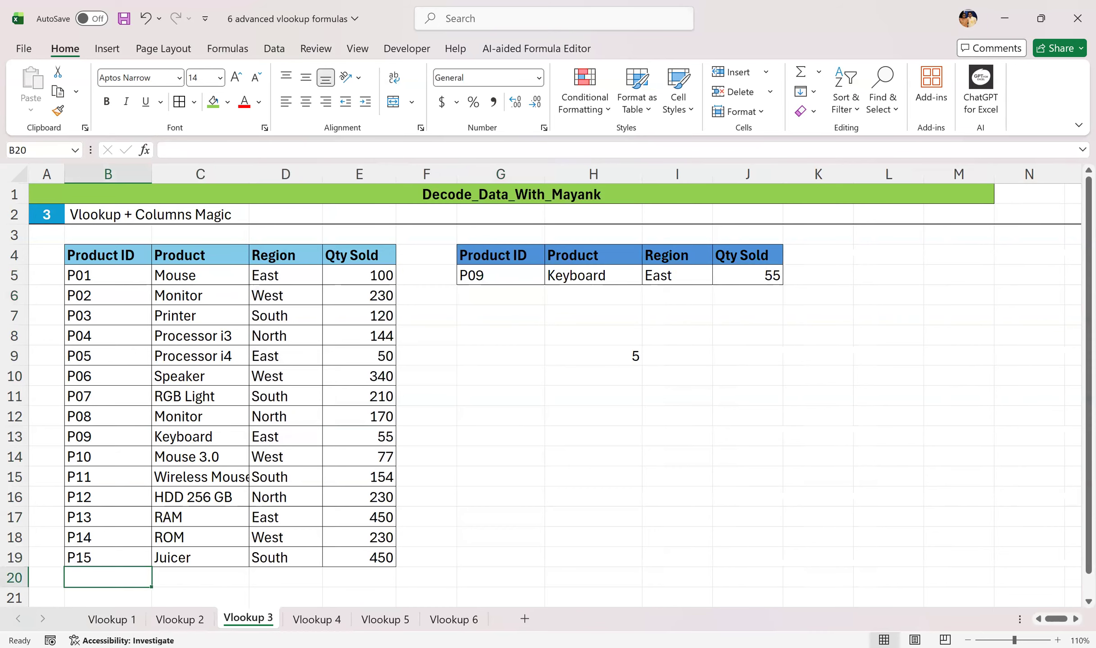
- On the Vlookup 5 sheet, start a VLOOKUP formula in H5 with the column-locked $G5 as its lookup value
{"action": "left_click", "coordinate": [398, 625]}
{"action": "left_click", "coordinate": [565, 277]}
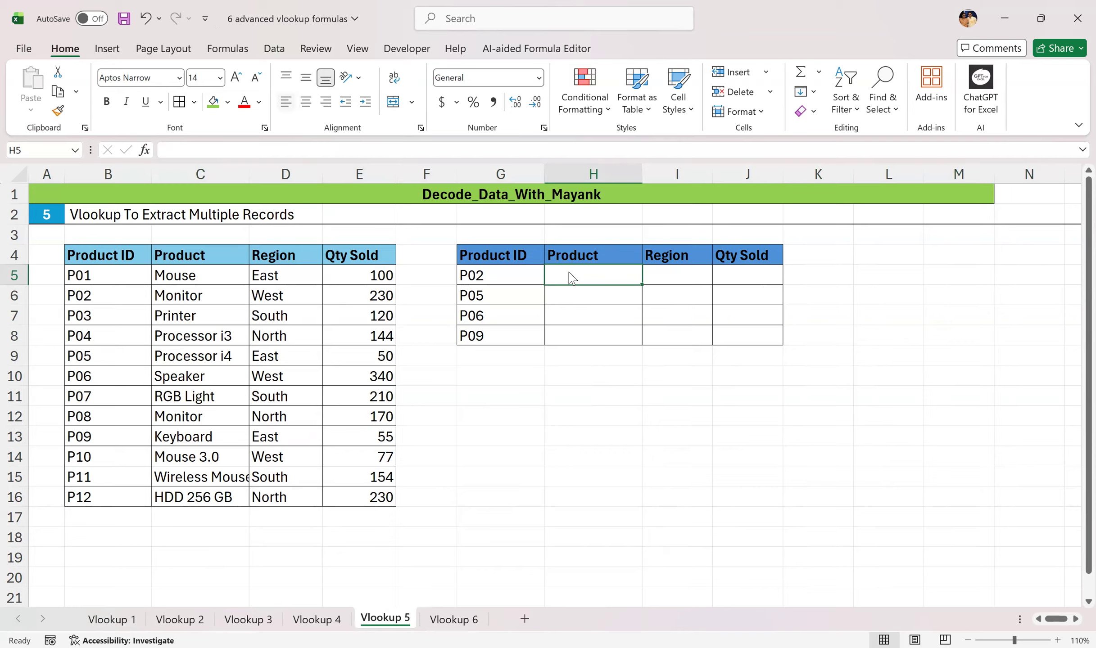
{"action": "type", "text": "="}
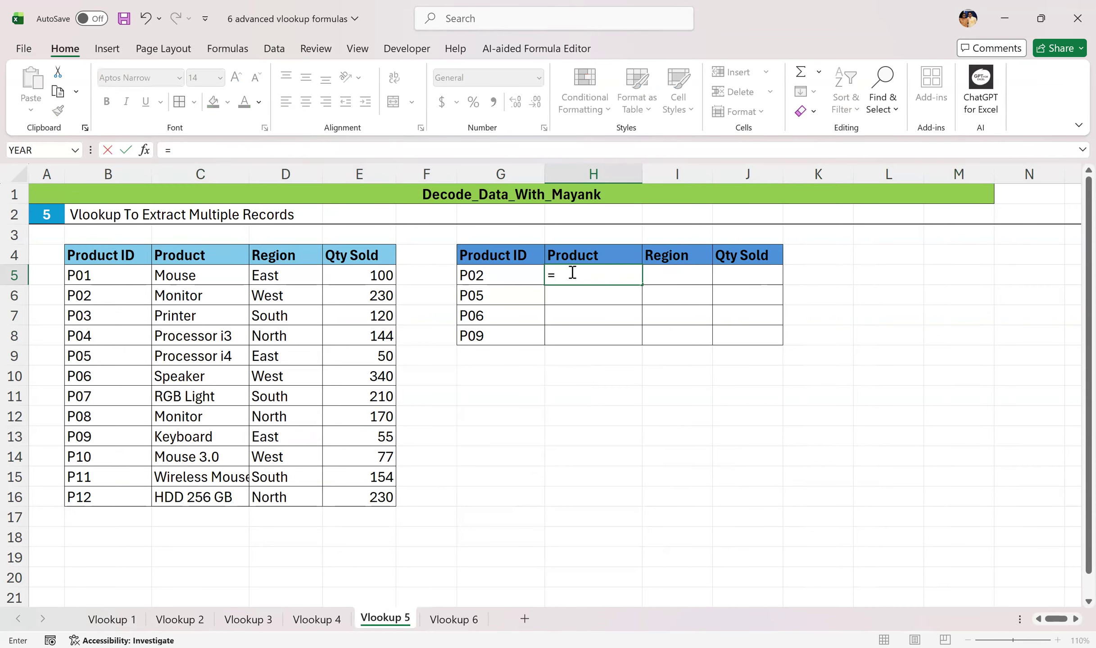
{"action": "type", "text": "VLOOKUP("}
{"action": "left_click", "coordinate": [519, 274]}
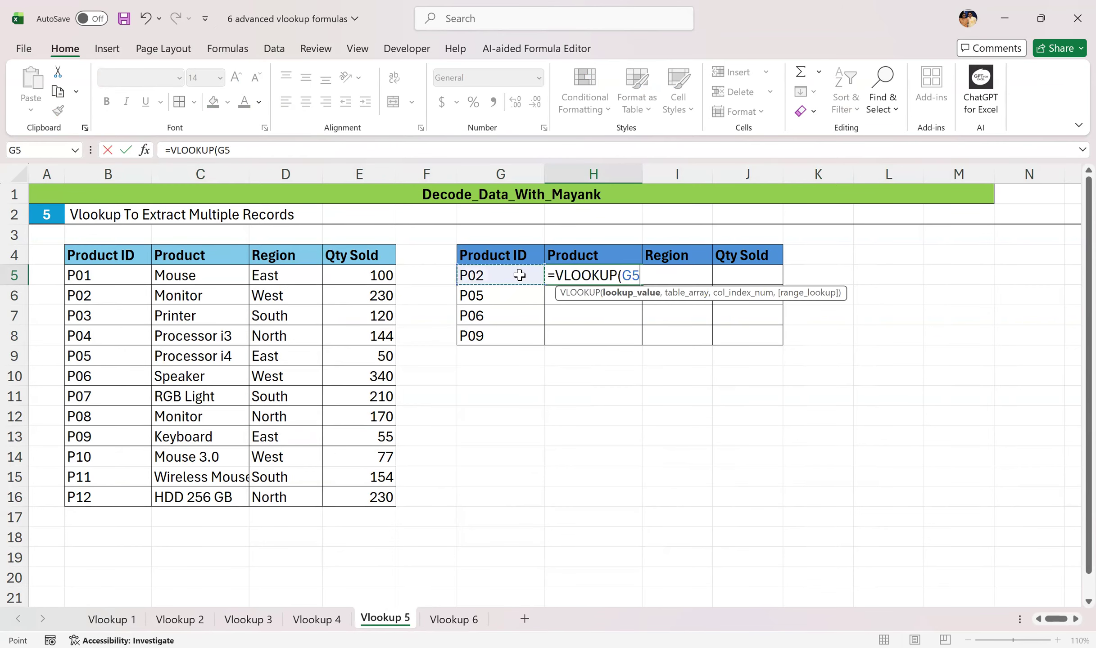
{"action": "type", "text": ","}
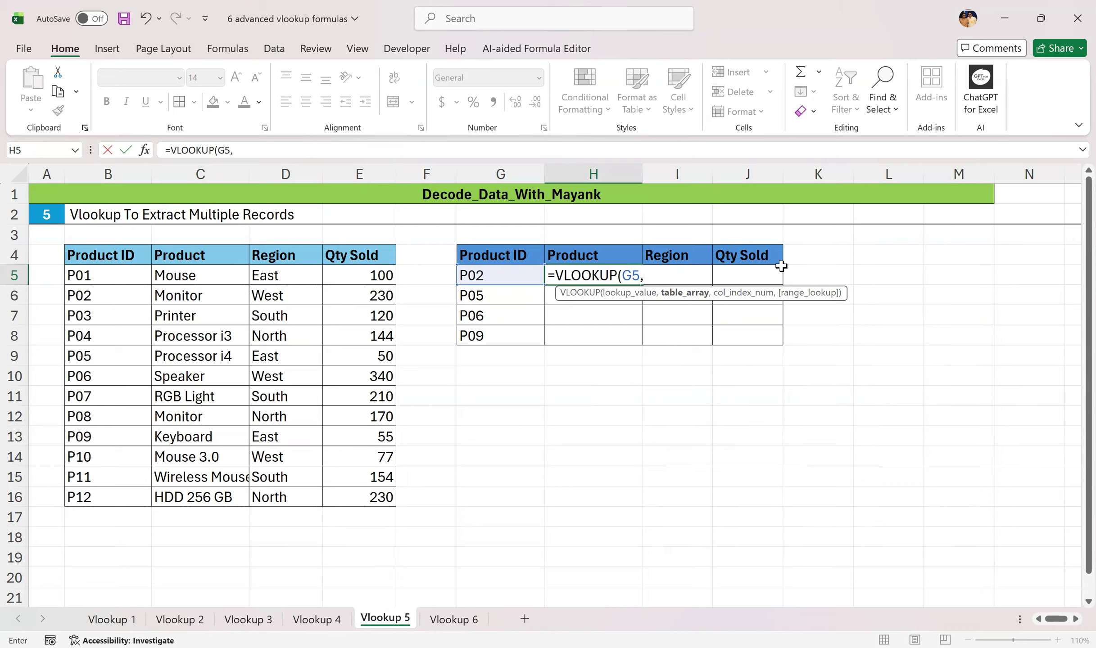
{"action": "left_click_drag", "start_coordinate": [626, 276], "coordinate": [627, 276]}
{"action": "key", "text": "F4"}
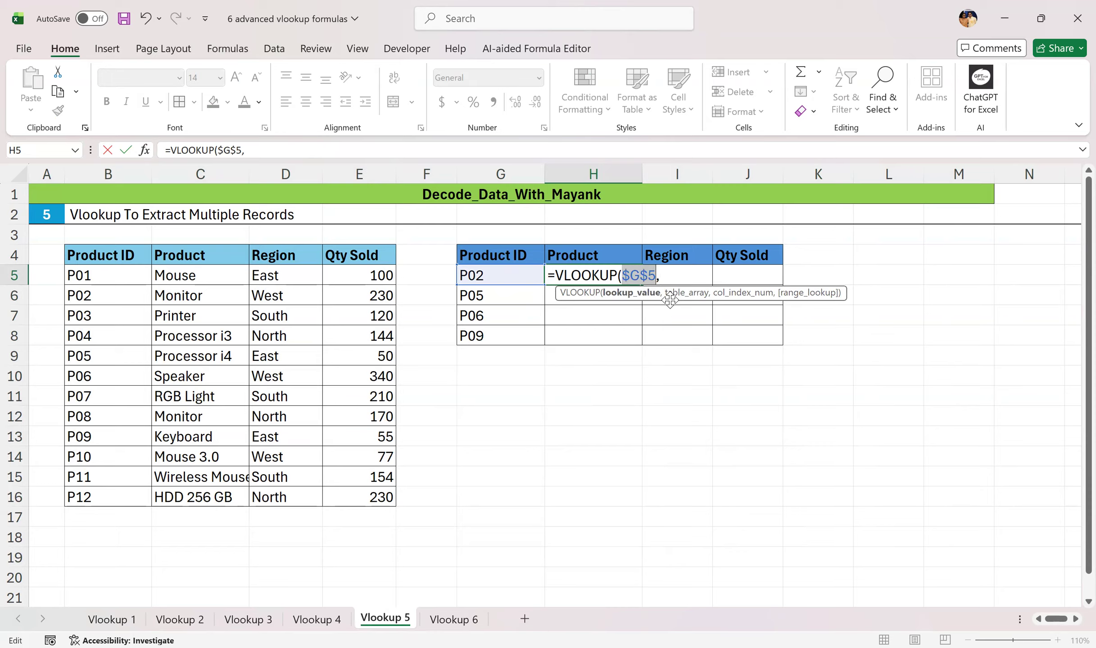
{"action": "key", "text": "F4"}
{"action": "left_click", "coordinate": [661, 277]}
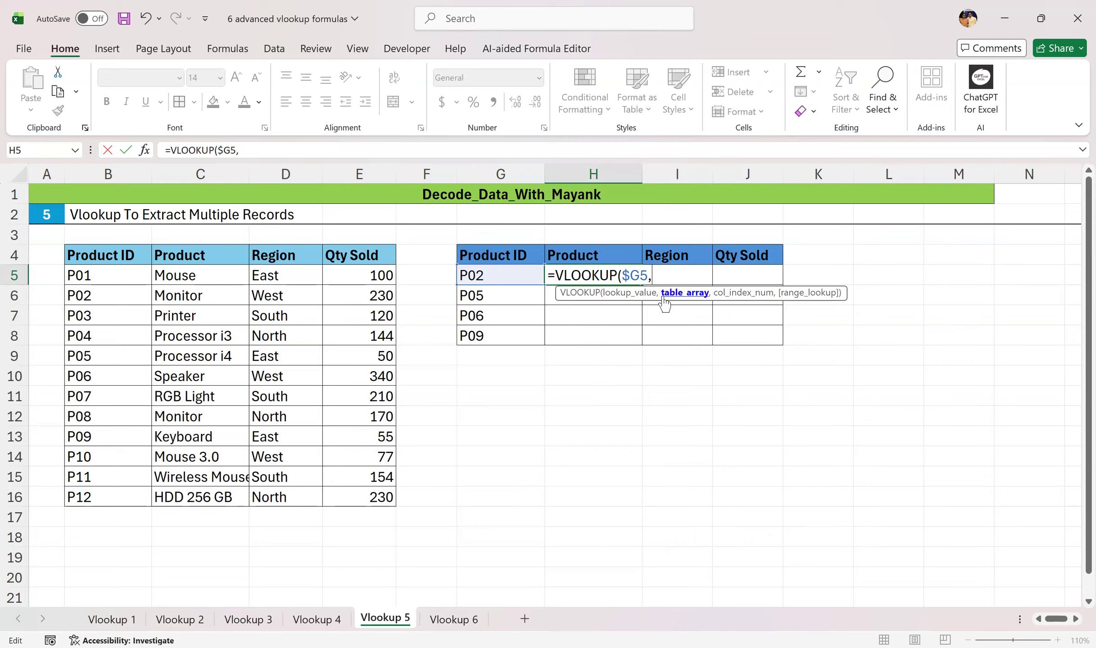
- Add the source table to the H5 formula as the absolute table array $B$4:$E$16
{"action": "left_click_drag", "start_coordinate": [126, 255], "coordinate": [239, 259]}
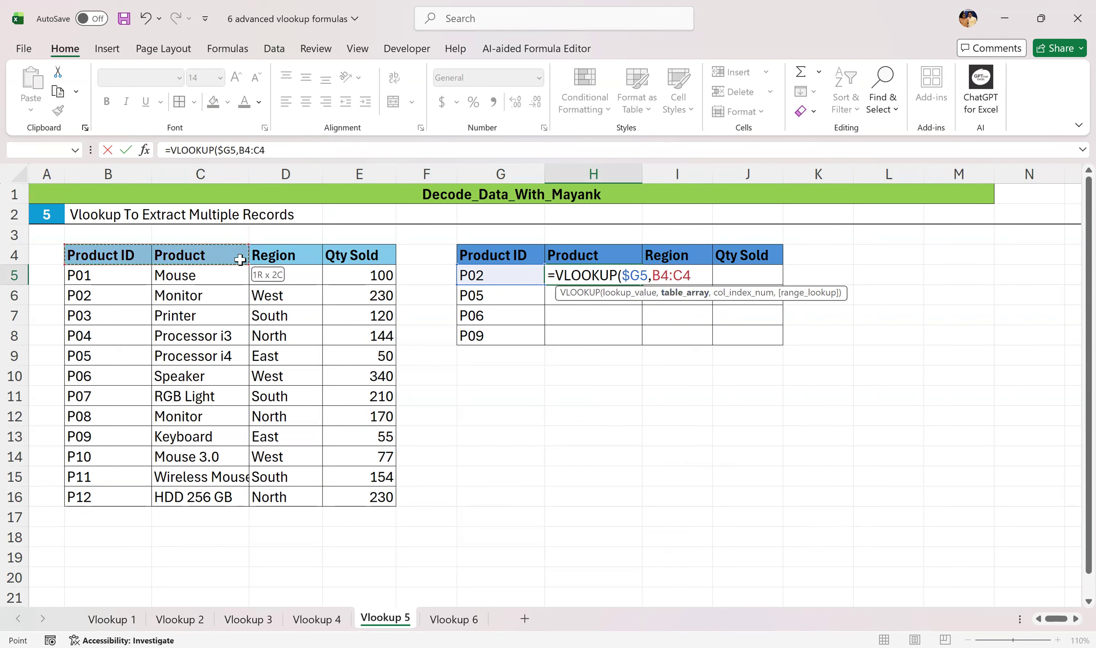
{"action": "left_click", "coordinate": [372, 495], "text": "shift"}
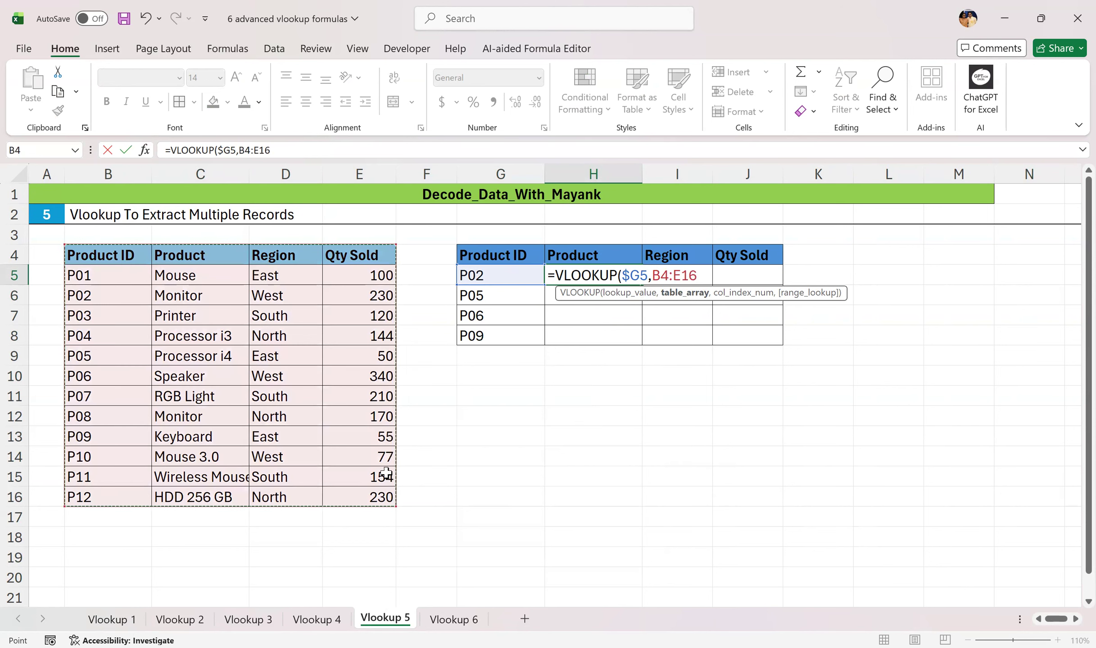
{"action": "left_click_drag", "start_coordinate": [699, 276], "coordinate": [656, 281]}
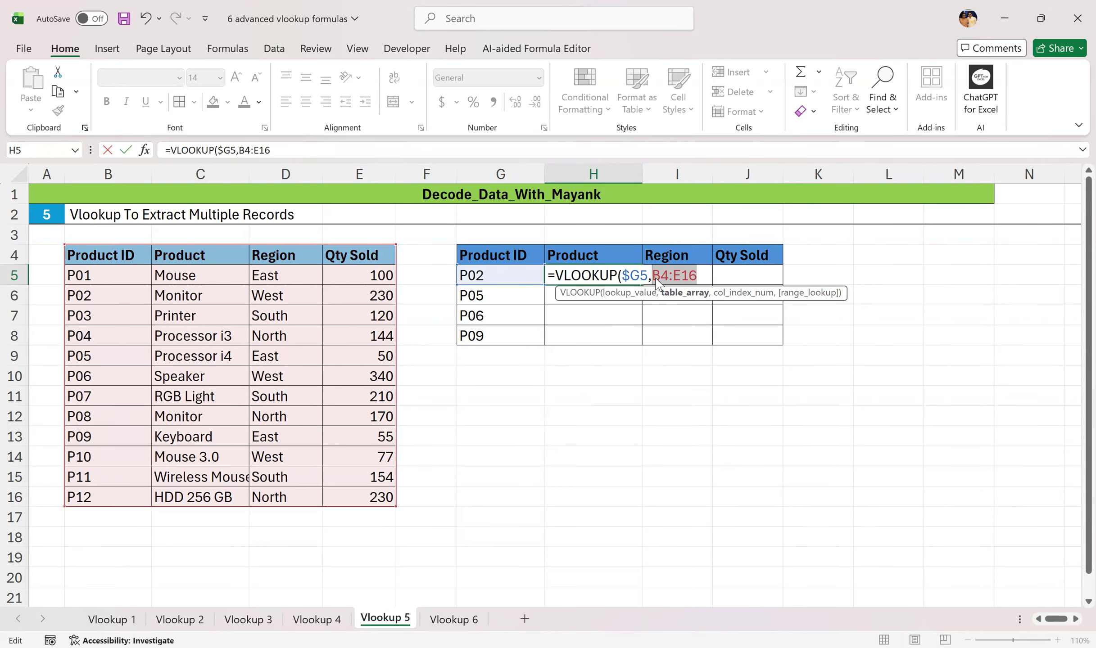
{"action": "key", "text": "F4"}
{"action": "key", "text": "Right"}
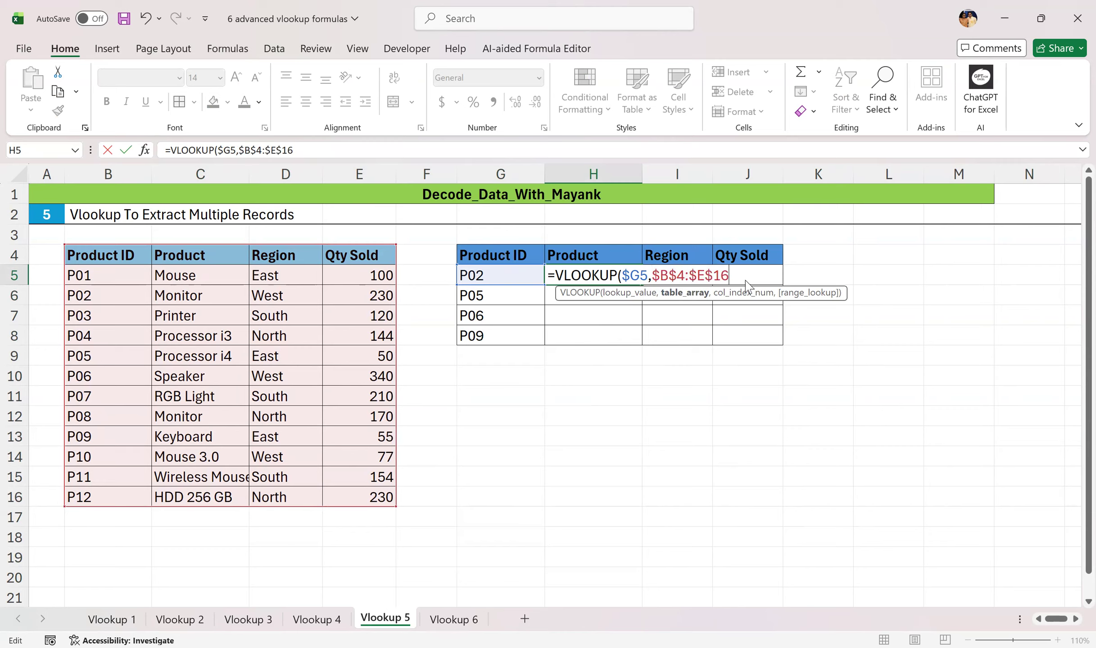
{"action": "type", "text": ","}
- Complete the H5 formula with COLUMNS($G$3:H3) as the column index and 0 for an exact match
{"action": "type", "text": "Col"}
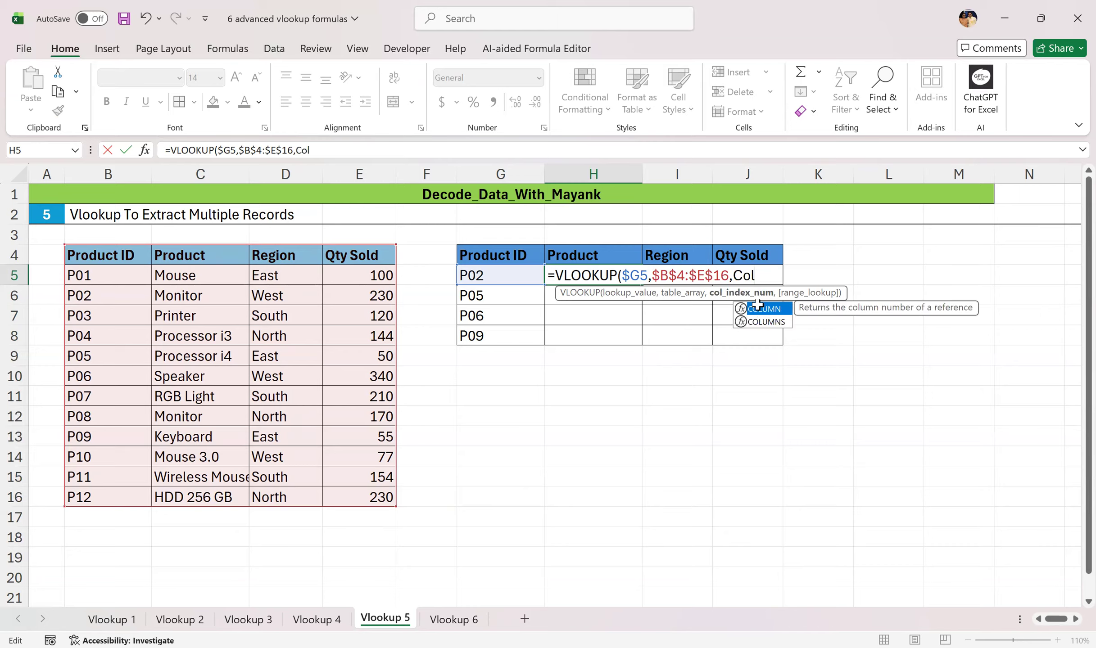
{"action": "key", "text": "Down"}
{"action": "key", "text": "Tab"}
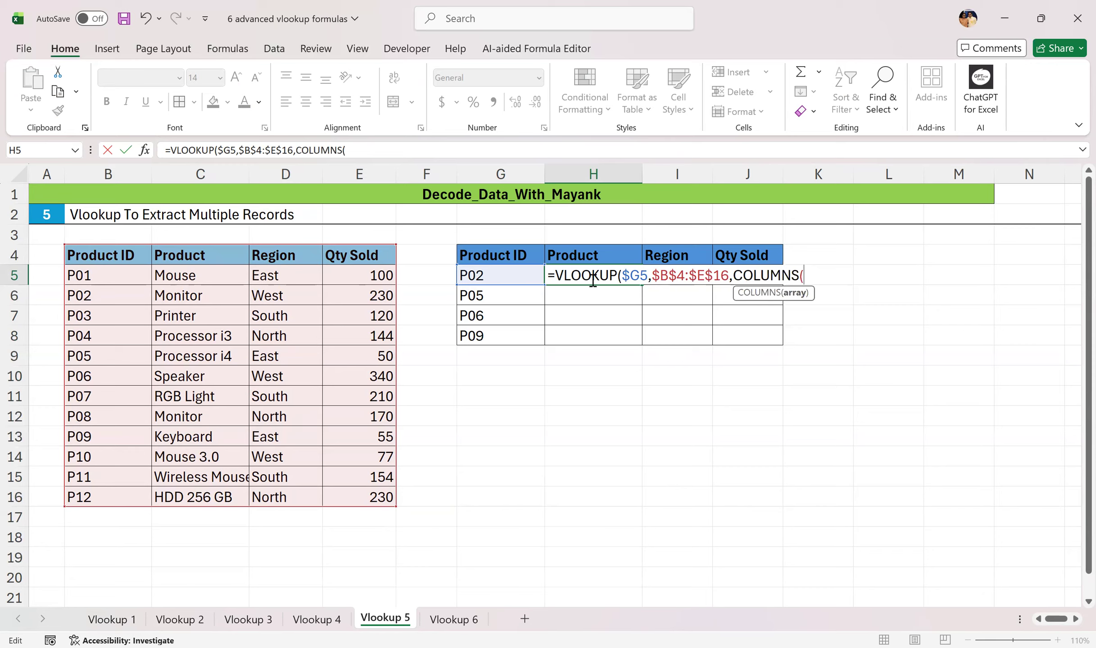
{"action": "left_click", "coordinate": [518, 235]}
{"action": "left_click_drag", "start_coordinate": [553, 234], "coordinate": [568, 232]}
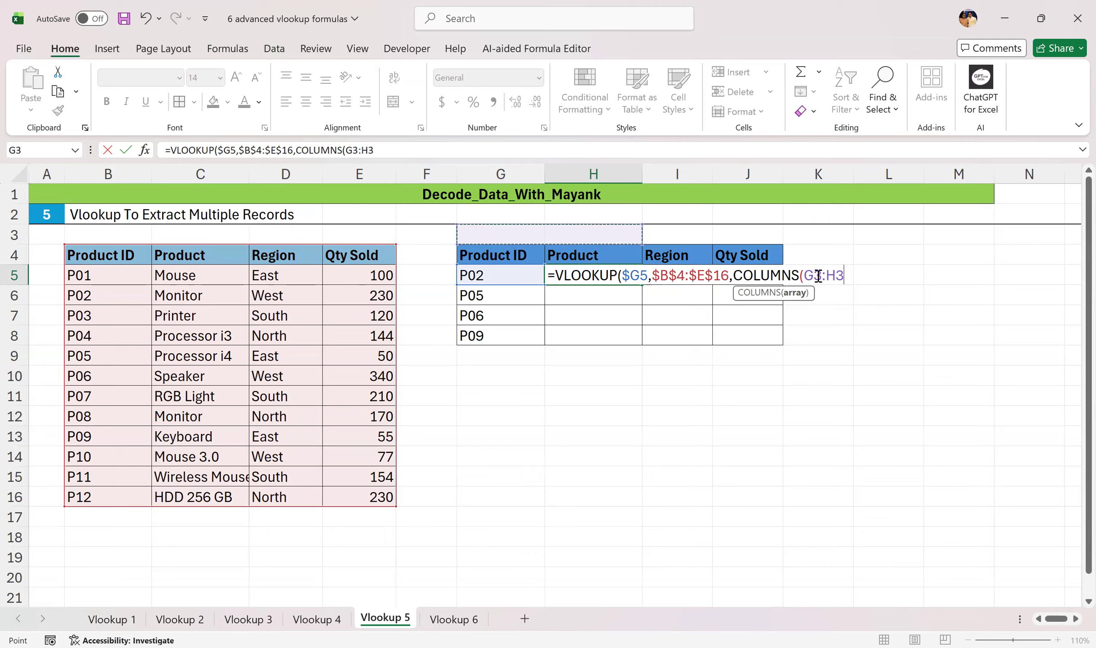
{"action": "left_click_drag", "start_coordinate": [819, 276], "coordinate": [809, 276]}
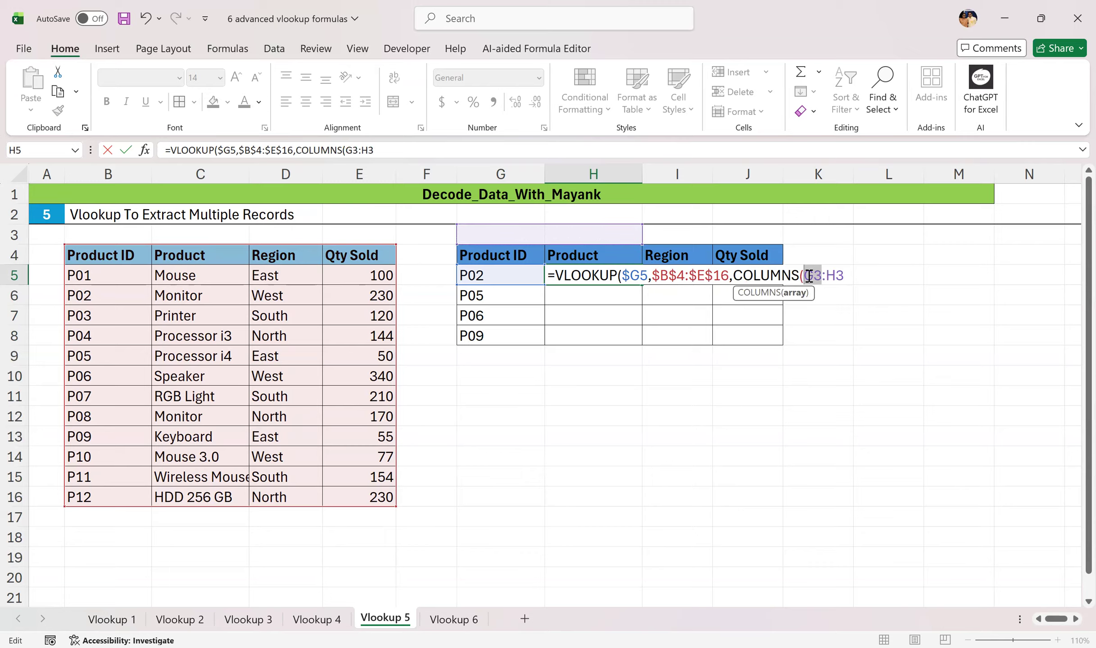
{"action": "key", "text": "F4"}
{"action": "left_click", "coordinate": [869, 277]}
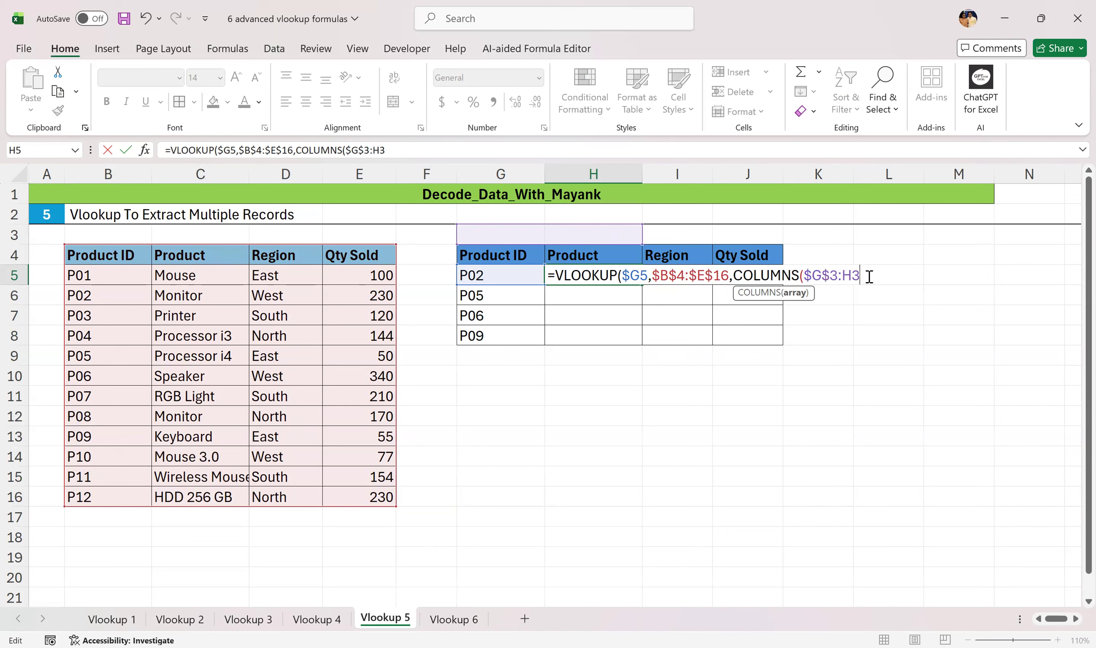
{"action": "type", "text": "),0)"}
{"action": "key", "text": "Return"}
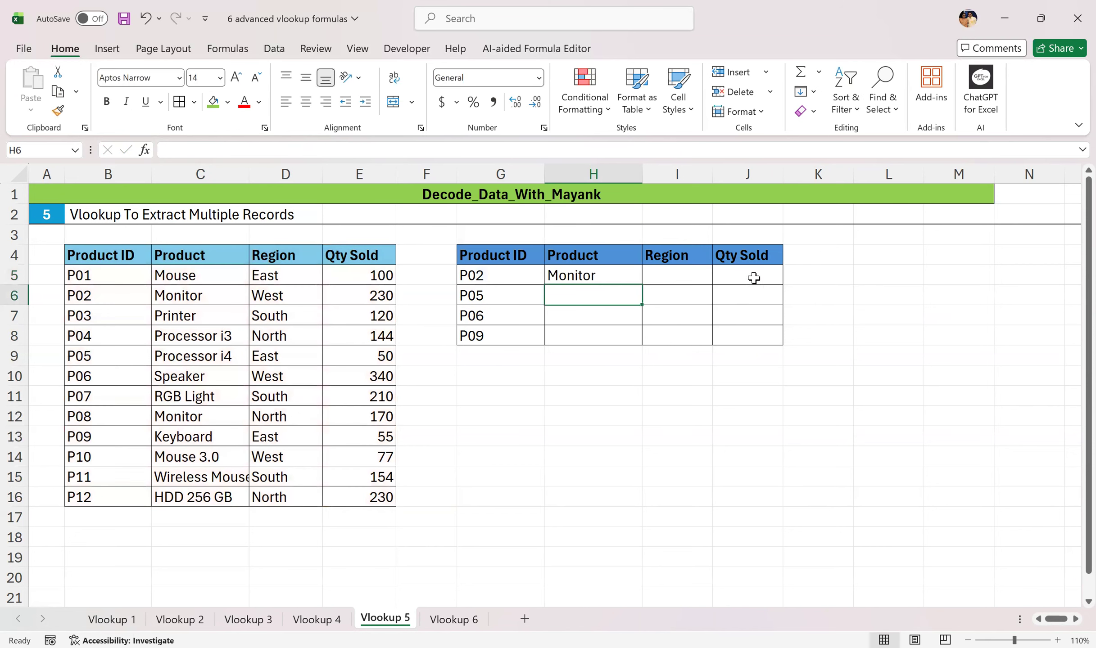
- Fill the H5 formula across the Product, Region and Qty Sold columns for all four product IDs, through J8
{"action": "left_click", "coordinate": [616, 278]}
{"action": "left_click_drag", "start_coordinate": [643, 286], "coordinate": [779, 341]}
{"action": "left_click", "coordinate": [896, 323]}
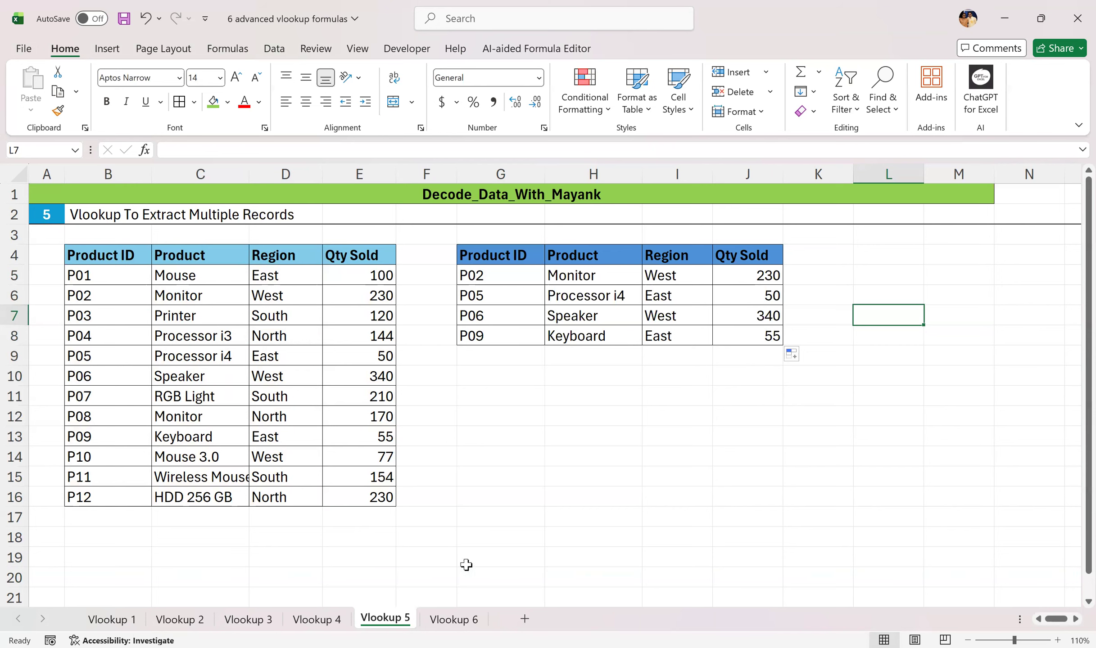
- Open Vlookup 6 and compare its Product ID and Product criteria with the single-value lookups on the earlier sheets
{"action": "left_click", "coordinate": [465, 621]}
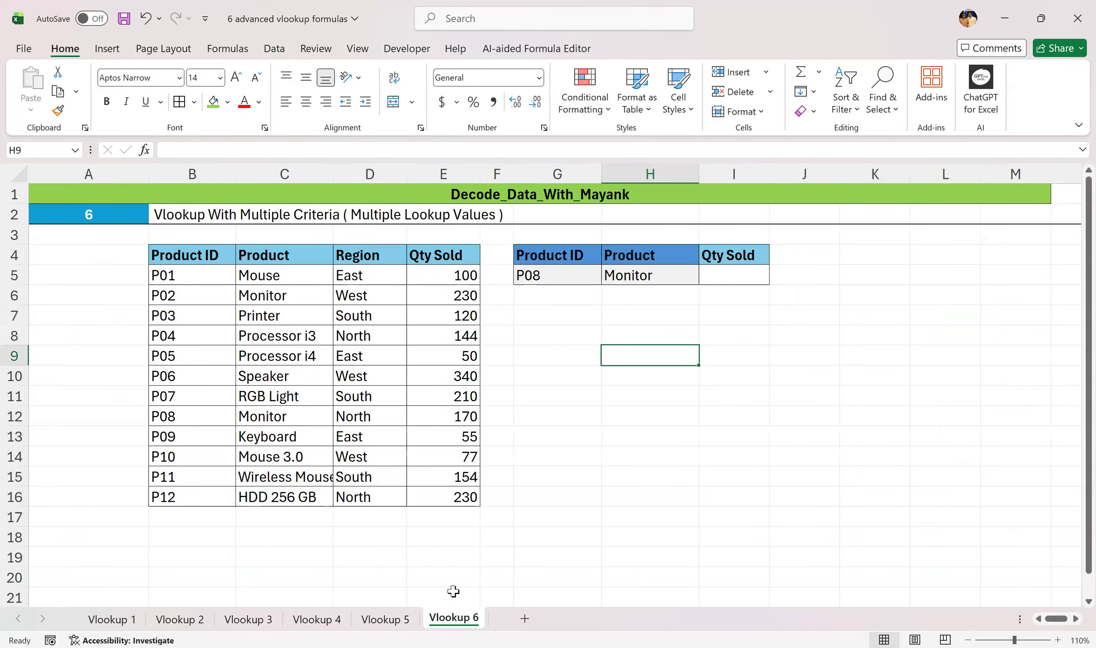
{"action": "left_click", "coordinate": [714, 309]}
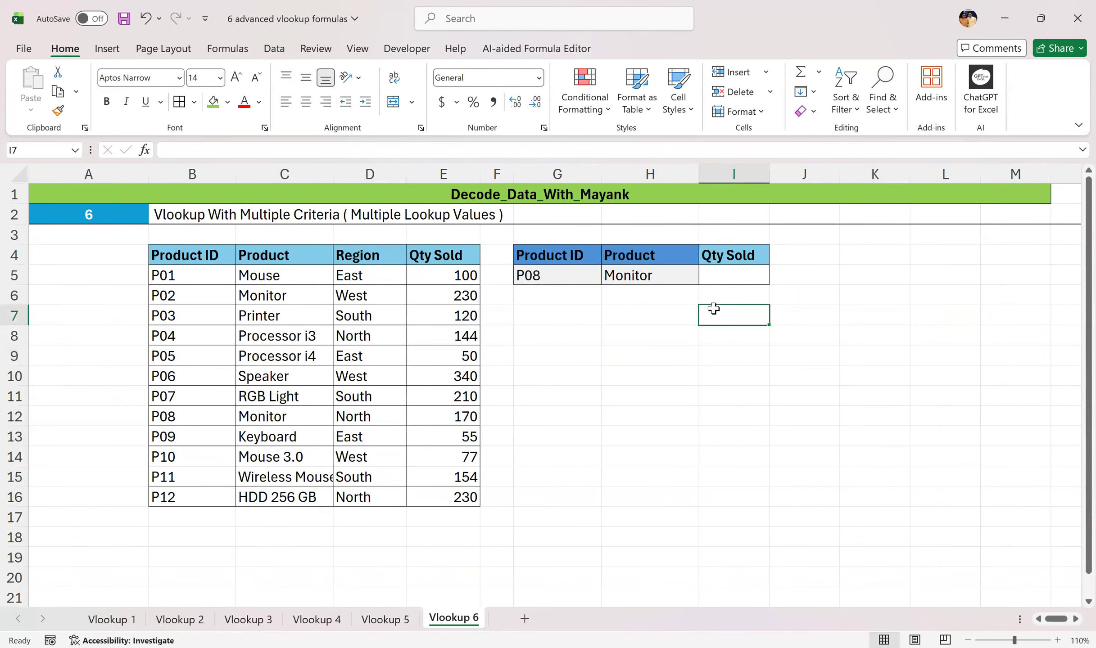
{"action": "left_click", "coordinate": [557, 280]}
{"action": "left_click", "coordinate": [616, 277]}
{"action": "left_click", "coordinate": [558, 276]}
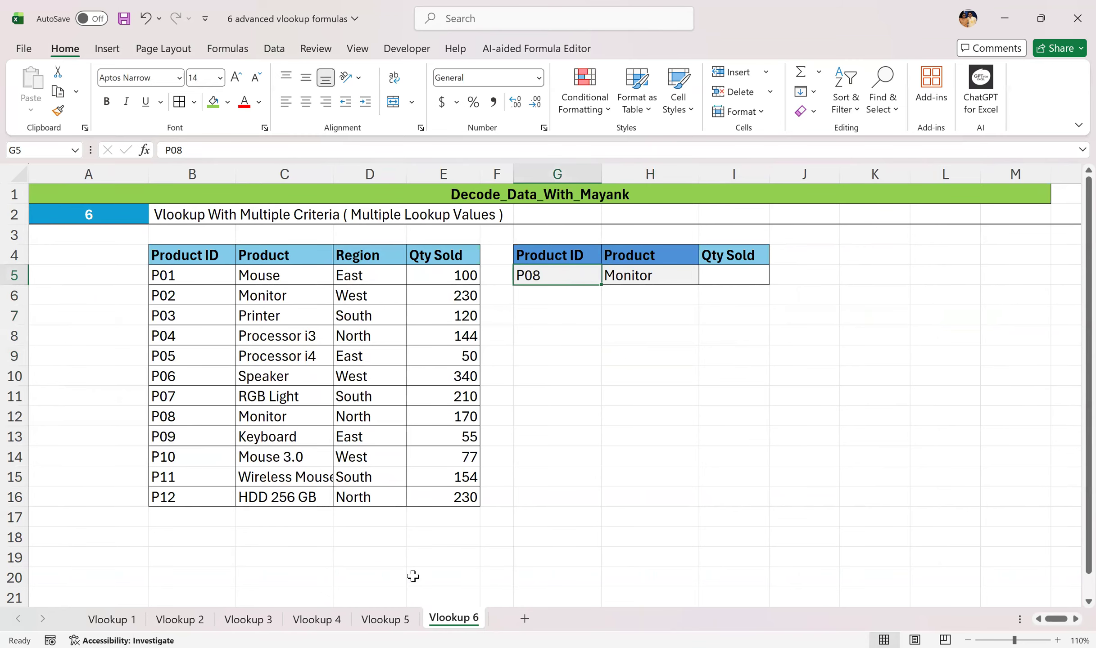
{"action": "left_click", "coordinate": [385, 620]}
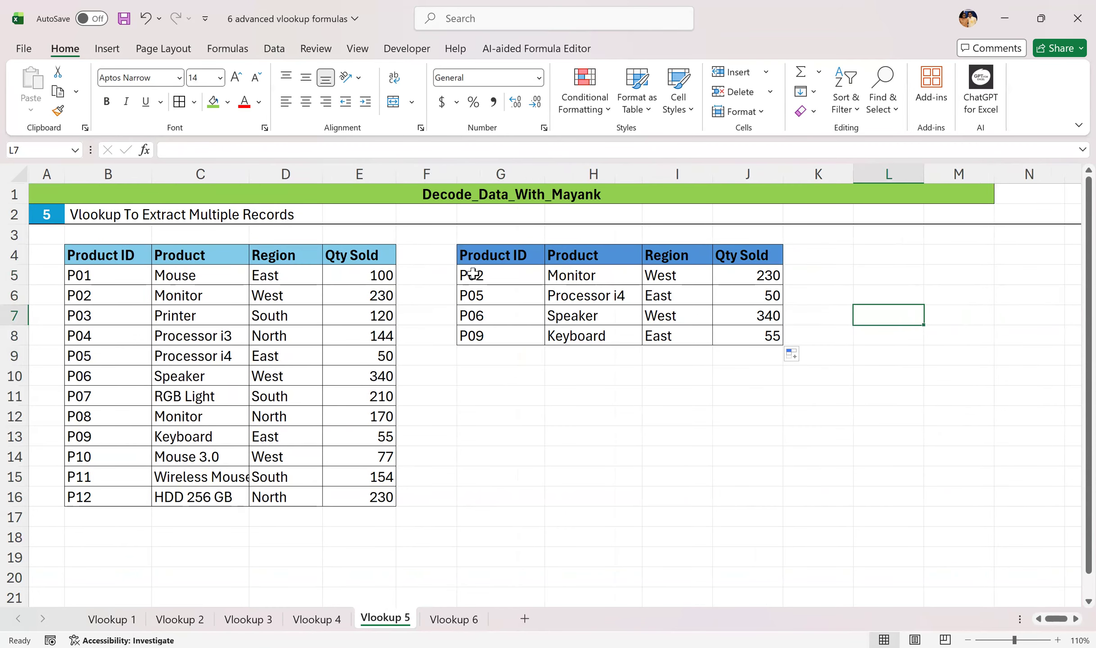
{"action": "left_click", "coordinate": [317, 620]}
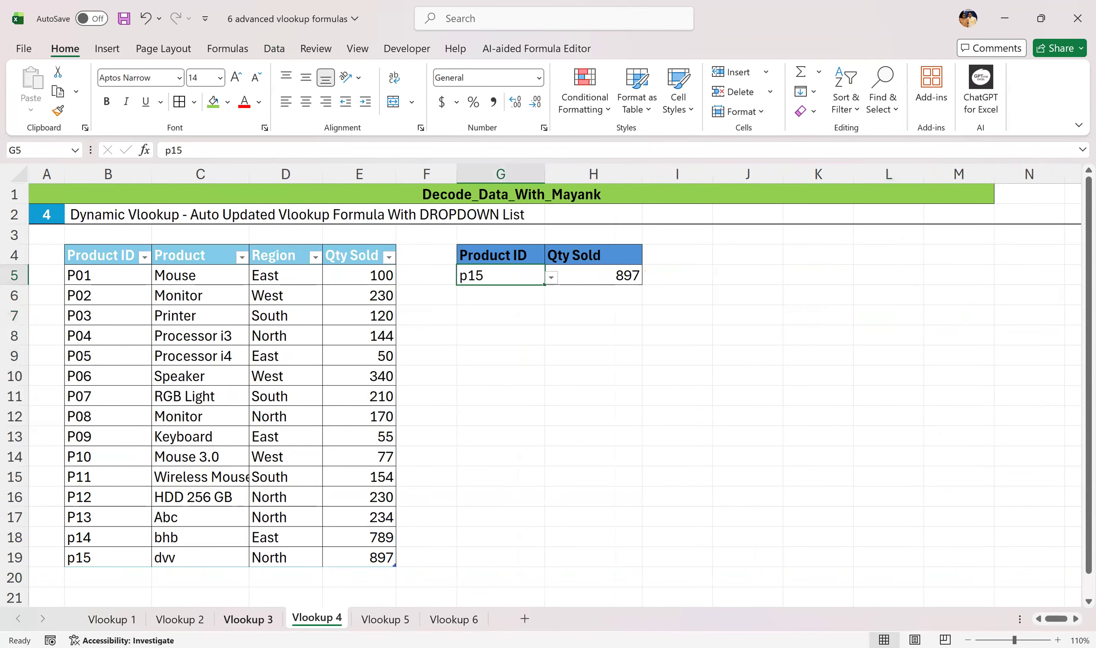
{"action": "left_click", "coordinate": [248, 620]}
{"action": "left_click", "coordinate": [183, 621]}
{"action": "left_click", "coordinate": [112, 620]}
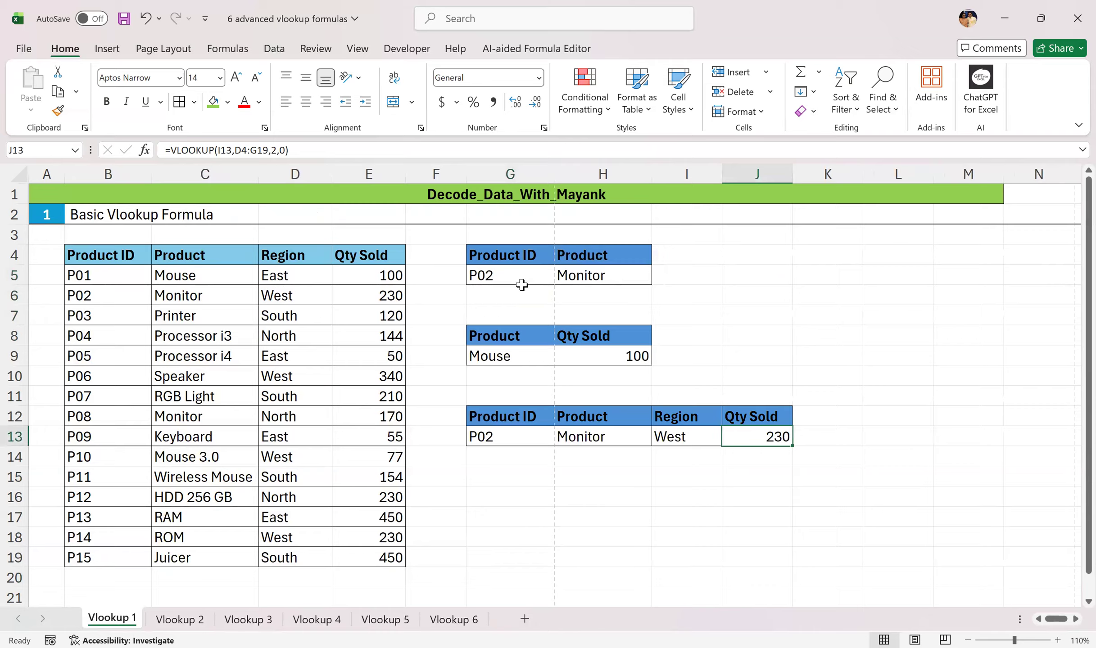
{"action": "left_click", "coordinate": [463, 621]}
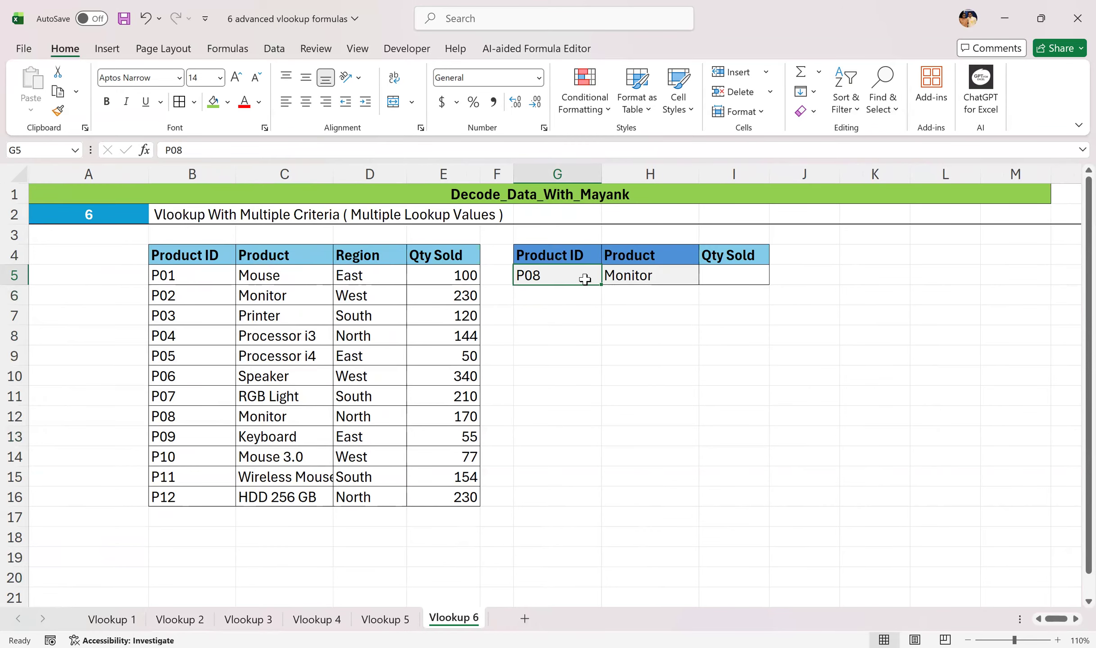
{"action": "left_click", "coordinate": [621, 279]}
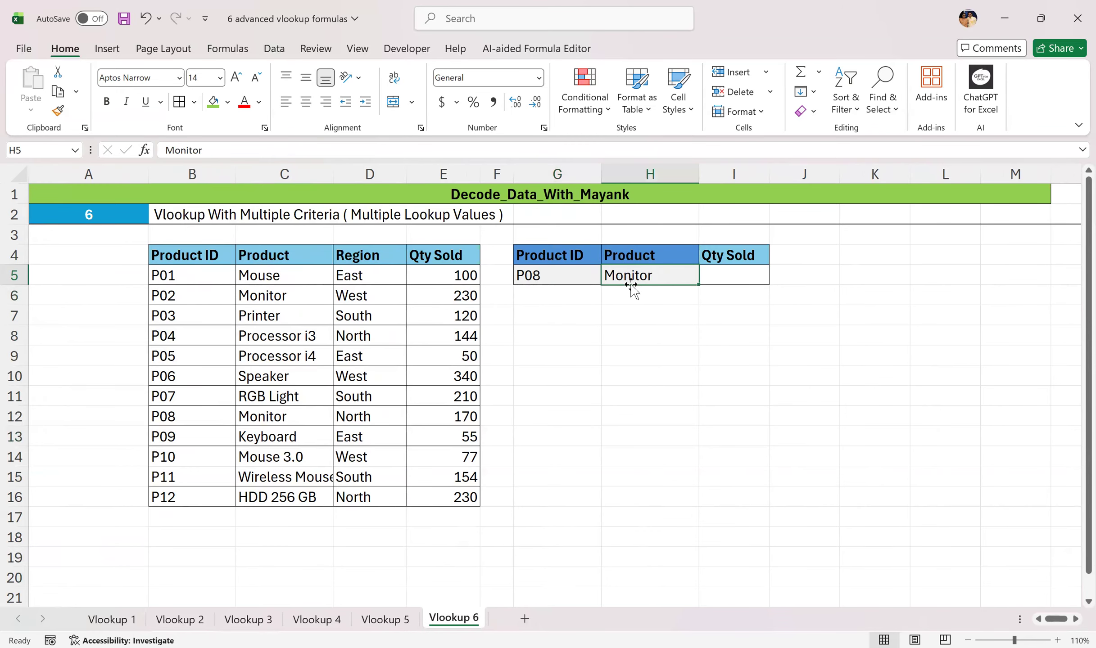
{"action": "left_click", "coordinate": [719, 278]}
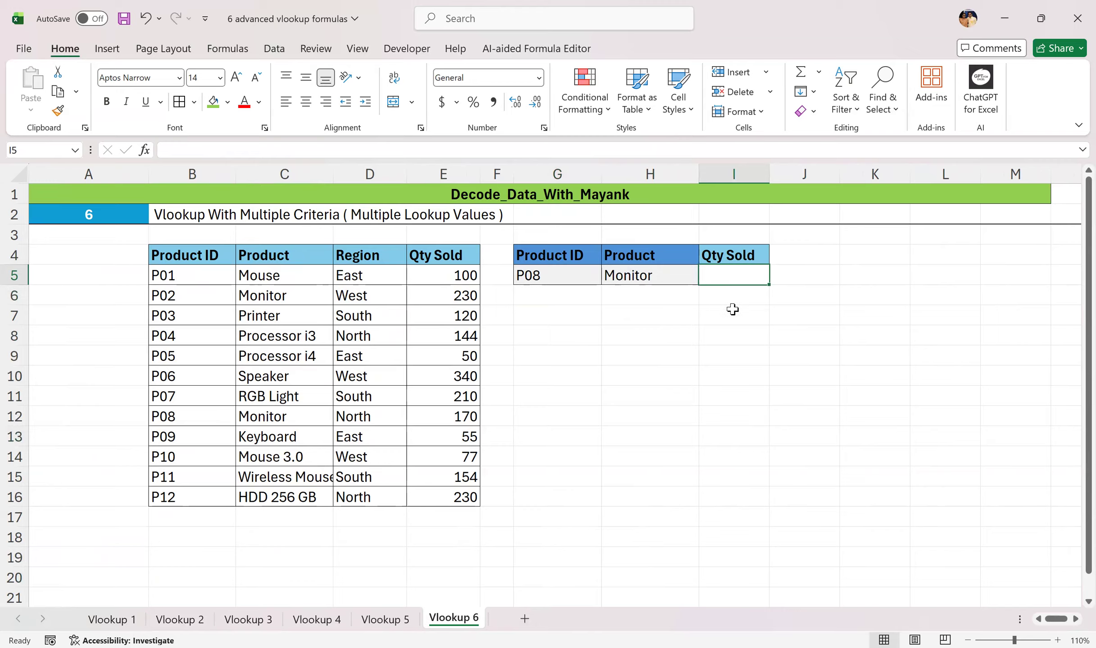
- Examine the empty column A cells beside the source table from A5 down as a possible helper column
{"action": "left_click", "coordinate": [89, 273]}
{"action": "key", "text": "shift+Down"}
{"action": "key", "text": "shift+Down"}
{"action": "key", "text": "shift+Down"}
{"action": "key", "text": "shift+Down"}
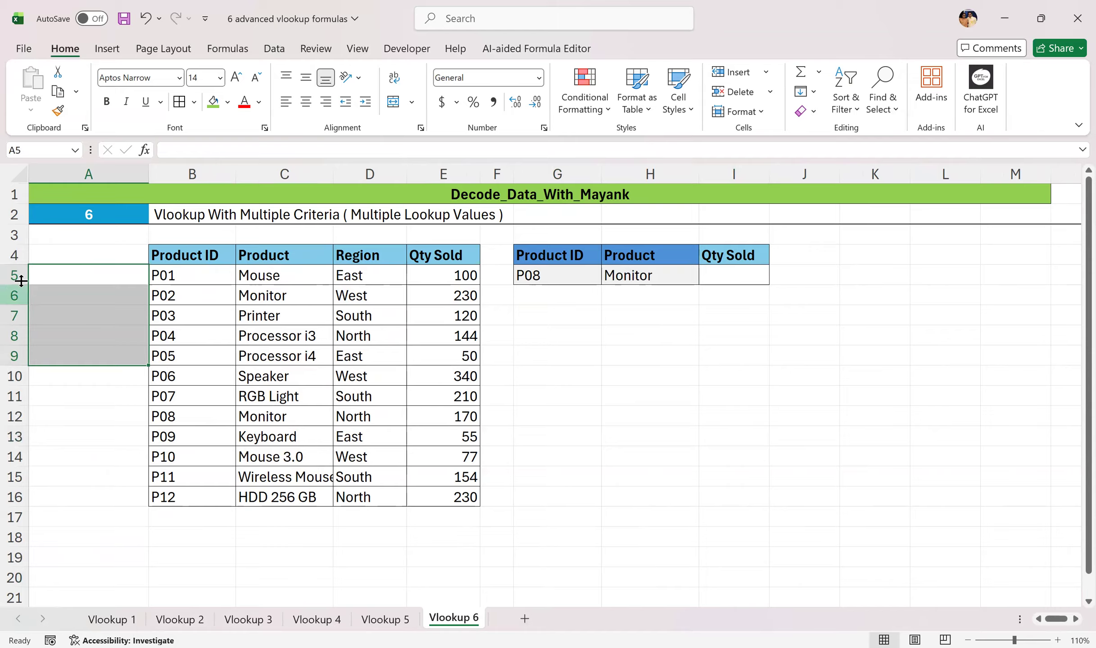
{"action": "left_click", "coordinate": [101, 276]}
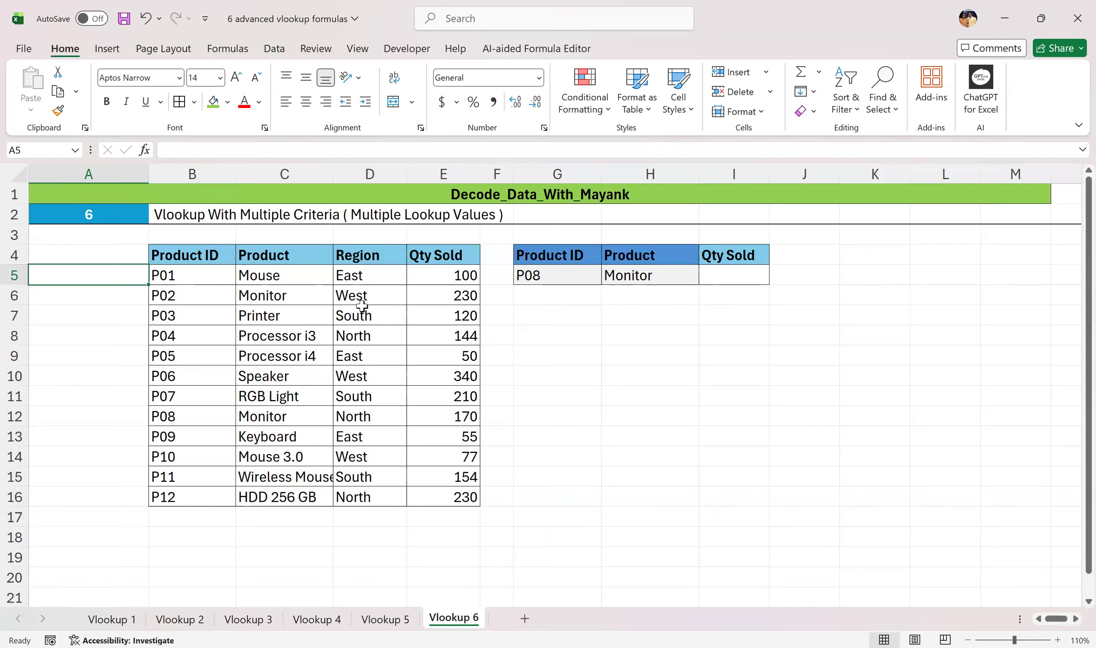
{"action": "left_click", "coordinate": [742, 278]}
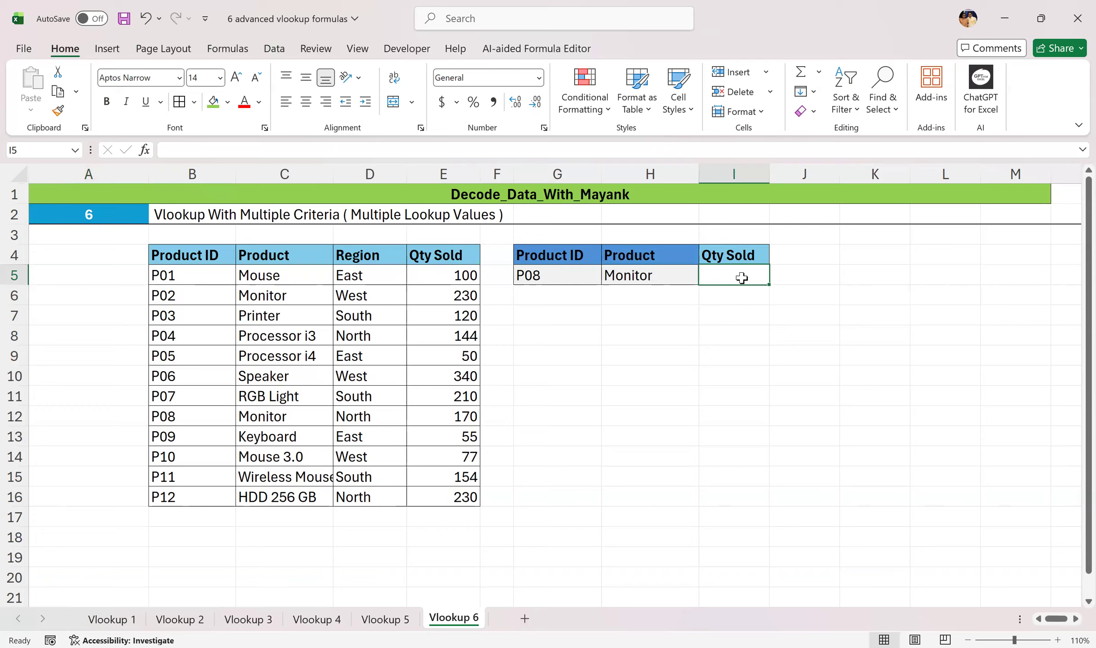
{"action": "type", "text": "="}
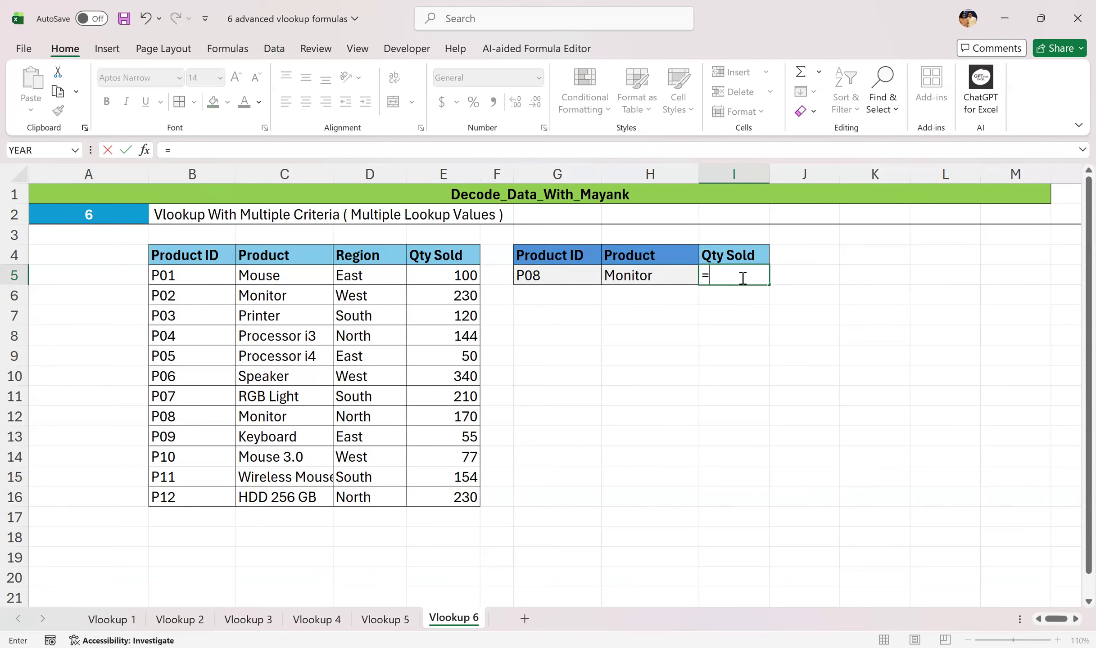
{"action": "type", "text": "vl"}
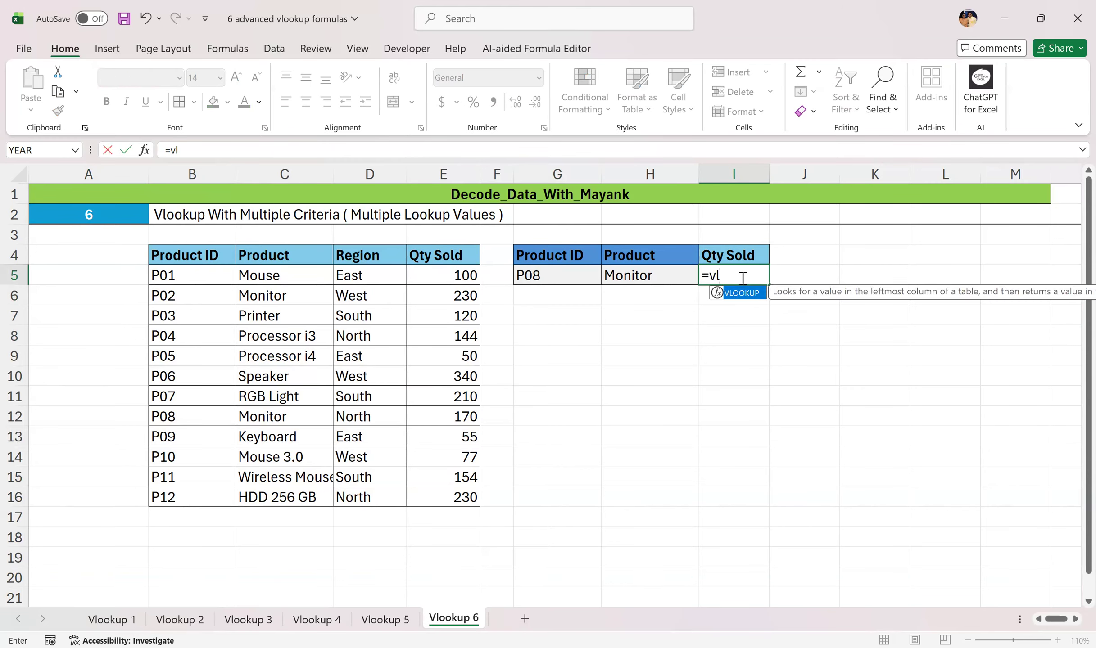
{"action": "left_click", "coordinate": [733, 372]}
{"action": "left_click", "coordinate": [742, 282]}
{"action": "key", "text": "Delete"}
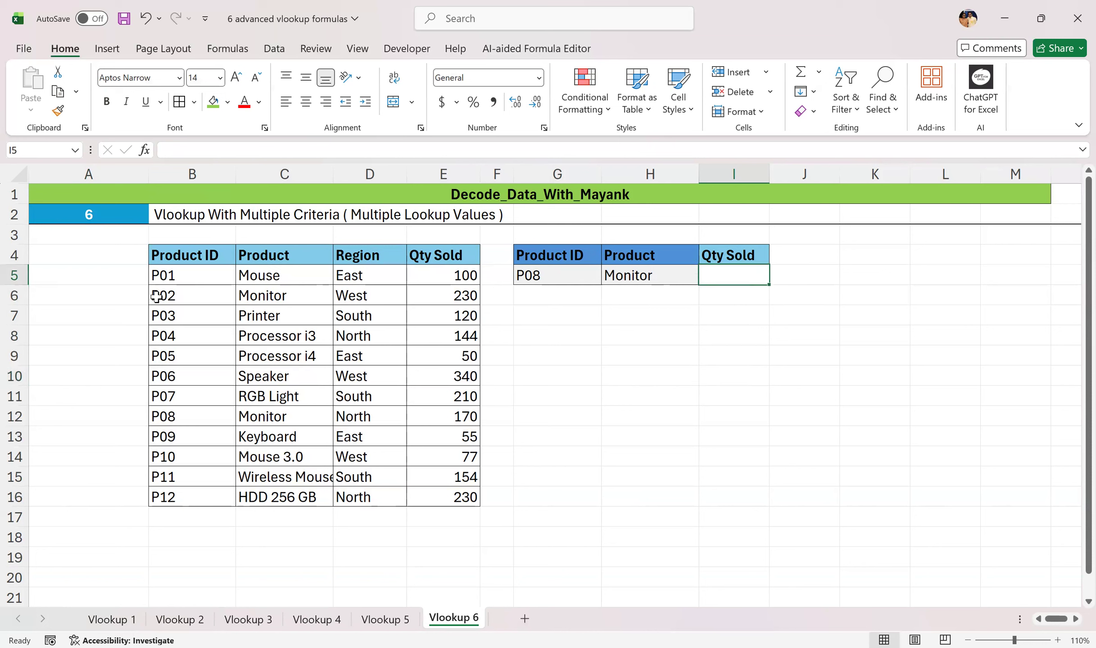
- Join Product ID and Product in A5 with =B5&C5 and fill the helper formula through A16
{"action": "left_click", "coordinate": [89, 278]}
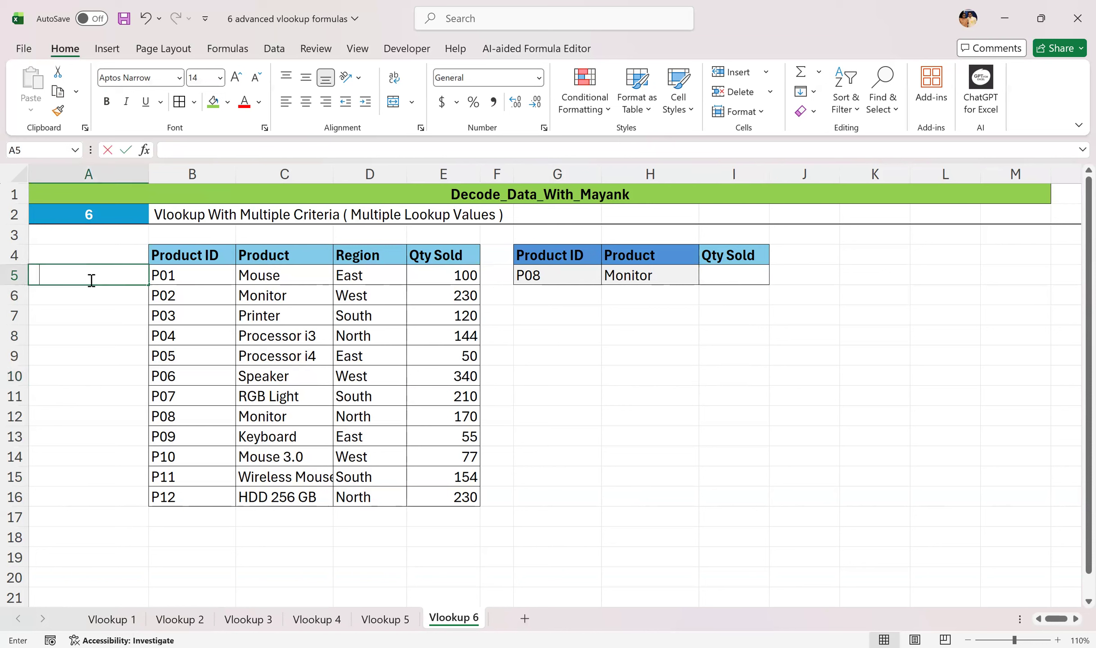
{"action": "type", "text": "="}
{"action": "left_click", "coordinate": [162, 277]}
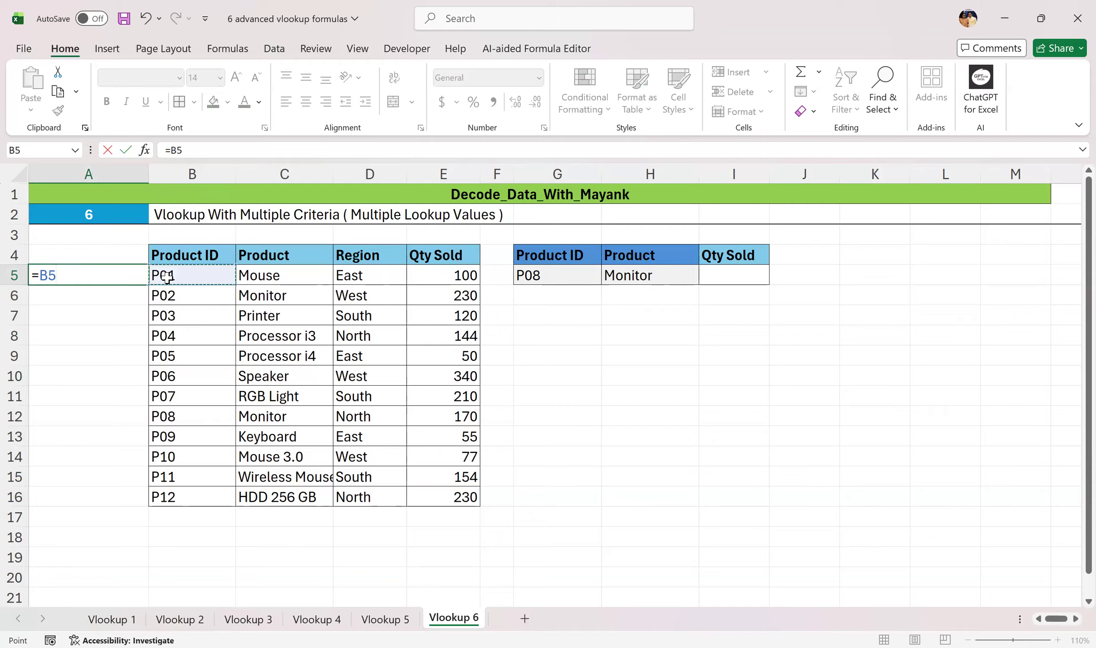
{"action": "type", "text": "$"}
{"action": "key", "text": "BackSpace"}
{"action": "type", "text": "&"}
{"action": "left_click", "coordinate": [257, 274]}
{"action": "key", "text": "Return"}
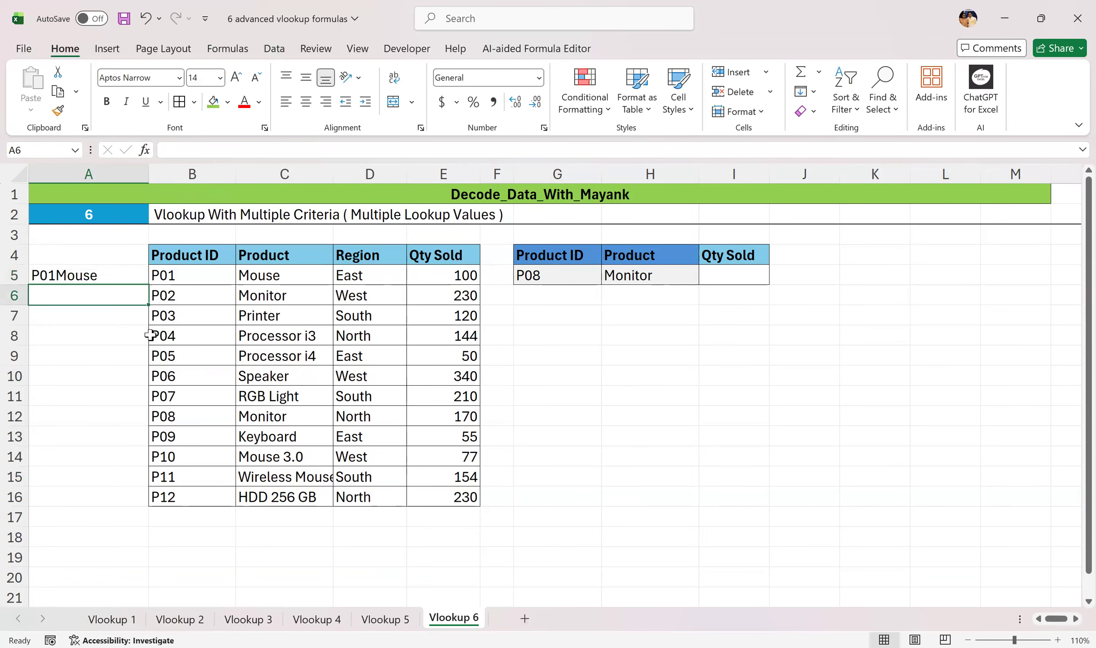
{"action": "left_click", "coordinate": [137, 276]}
{"action": "double_click", "coordinate": [146, 287]}
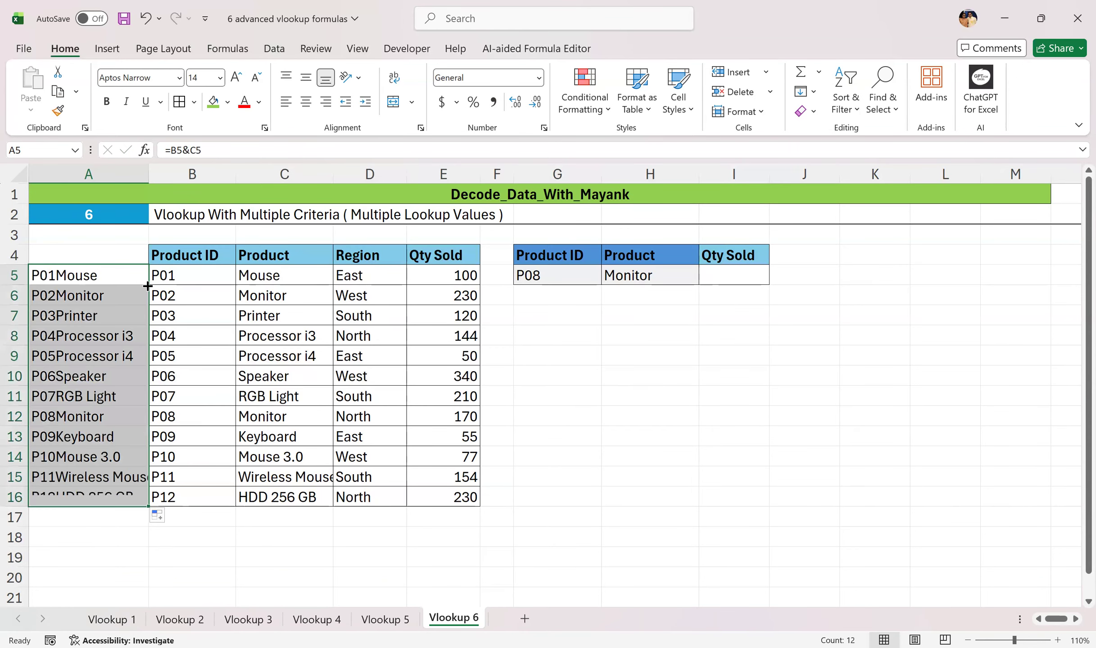
- Clear the ampersand helper formulas from A5:A16
{"action": "left_click", "coordinate": [130, 278]}
{"action": "key", "text": "ctrl+shift+Down"}
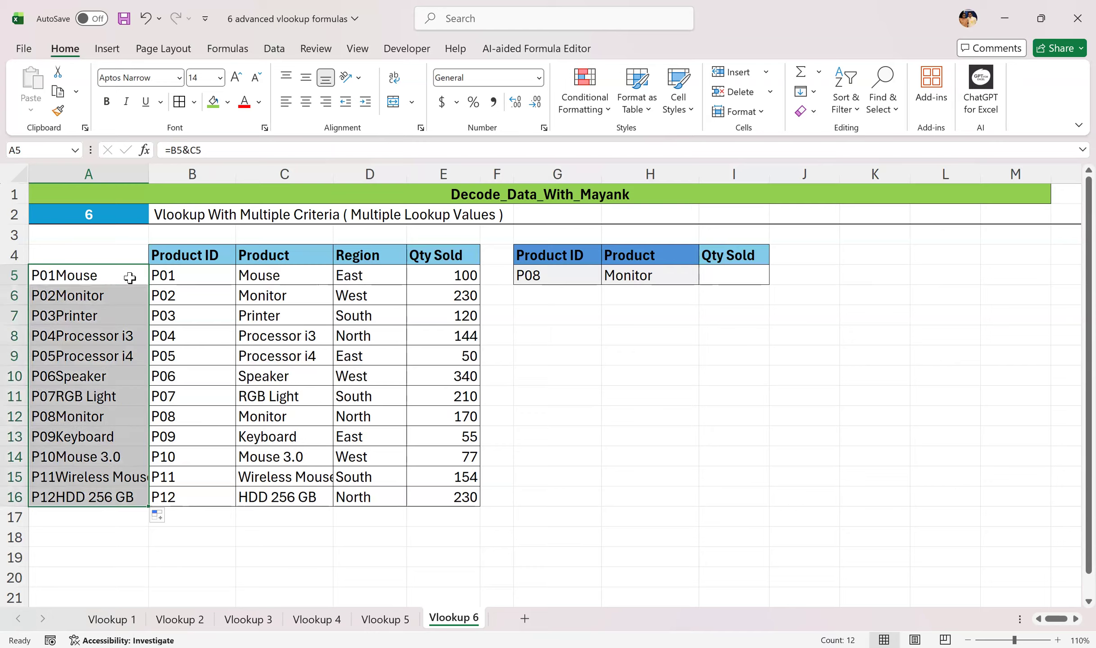
{"action": "key", "text": "Delete"}
- Build the helper keys with =CONCAT(B5,C5) in A5 and fill the formula through A16
{"action": "left_click", "coordinate": [116, 283]}
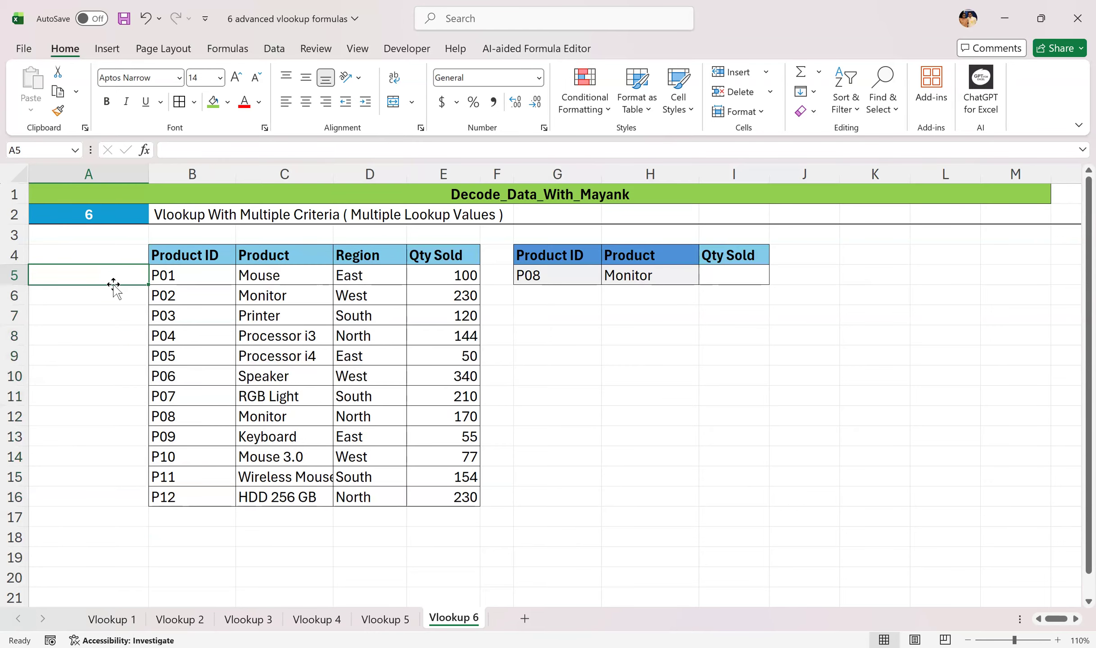
{"action": "type", "text": "=CONCAT("}
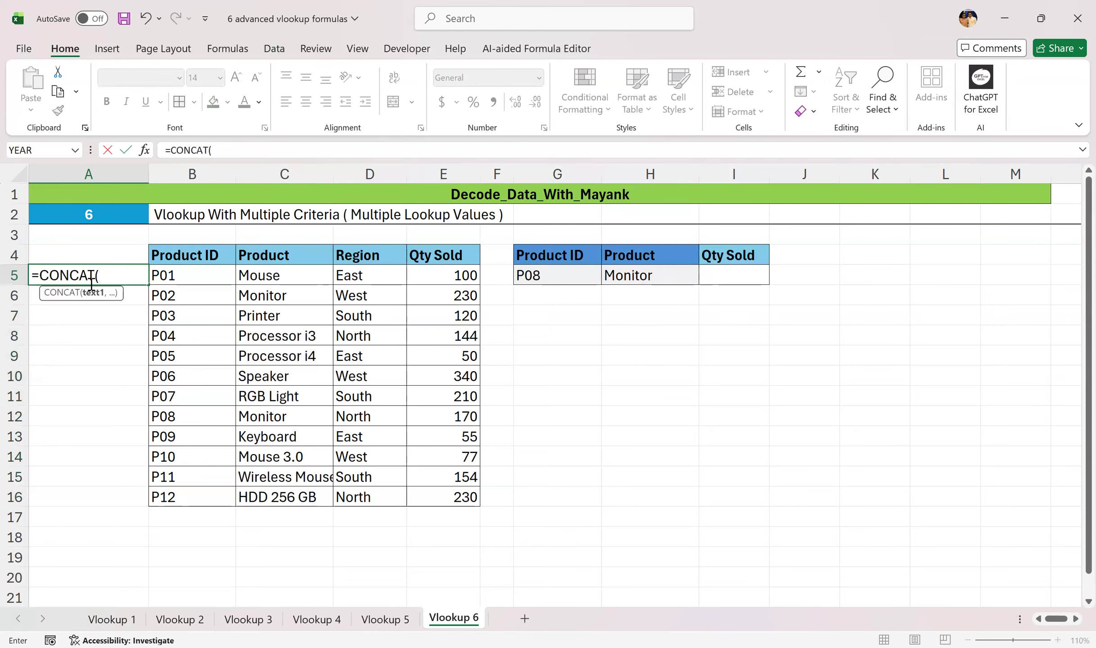
{"action": "left_click", "coordinate": [159, 276]}
{"action": "type", "text": ","}
{"action": "left_click", "coordinate": [268, 277]}
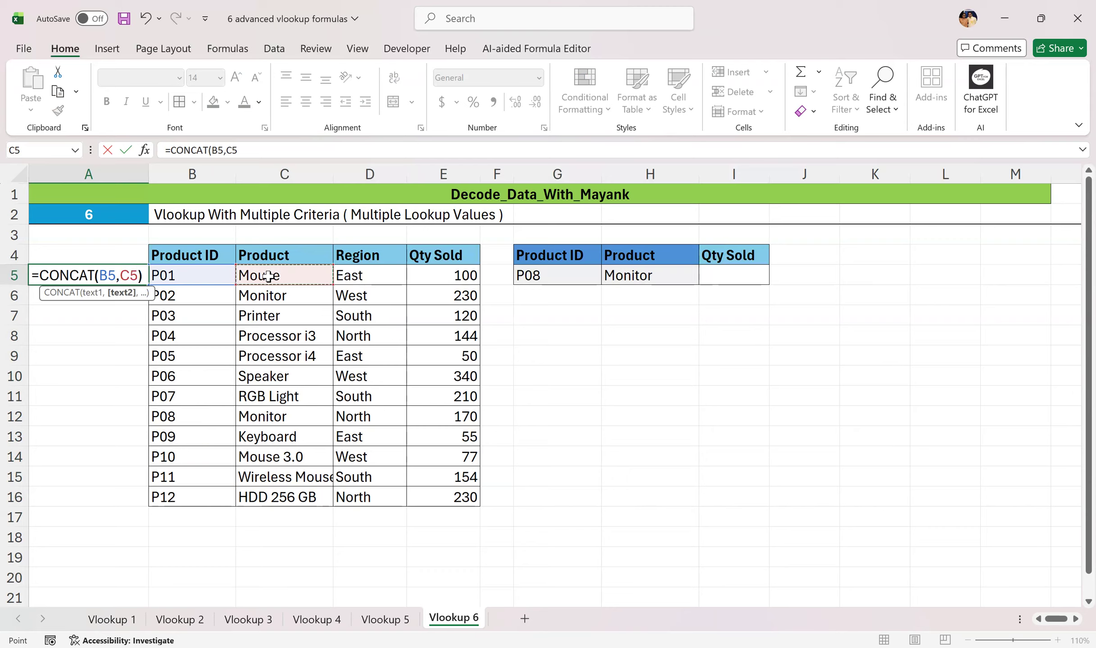
{"action": "type", "text": ")"}
{"action": "key", "text": "Return"}
{"action": "left_click", "coordinate": [129, 275]}
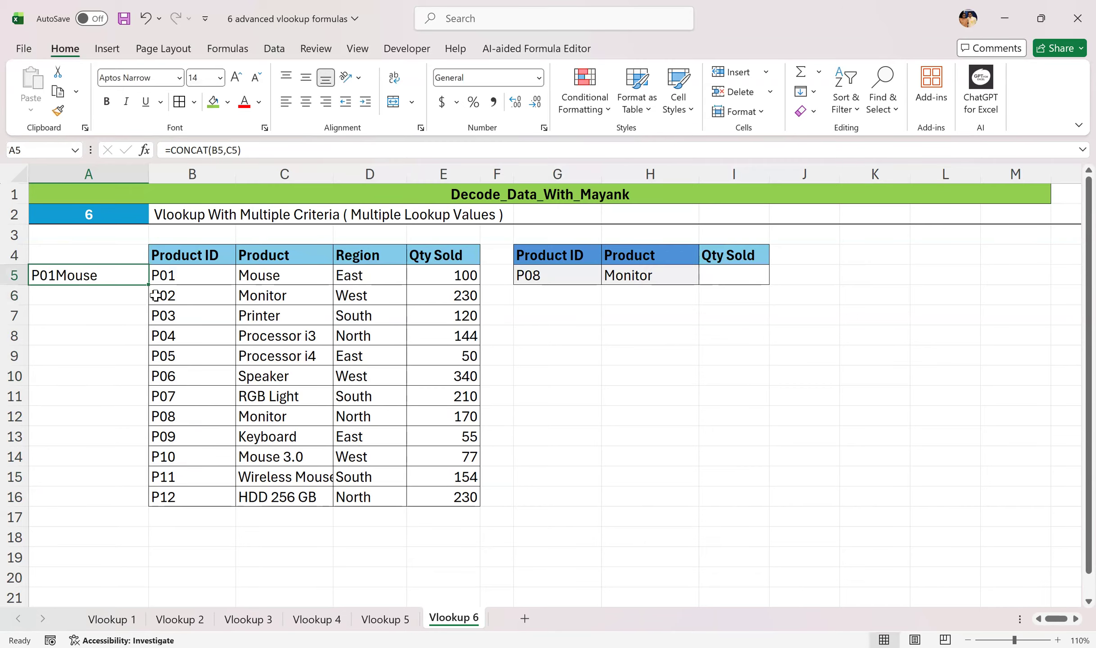
{"action": "double_click", "coordinate": [149, 285]}
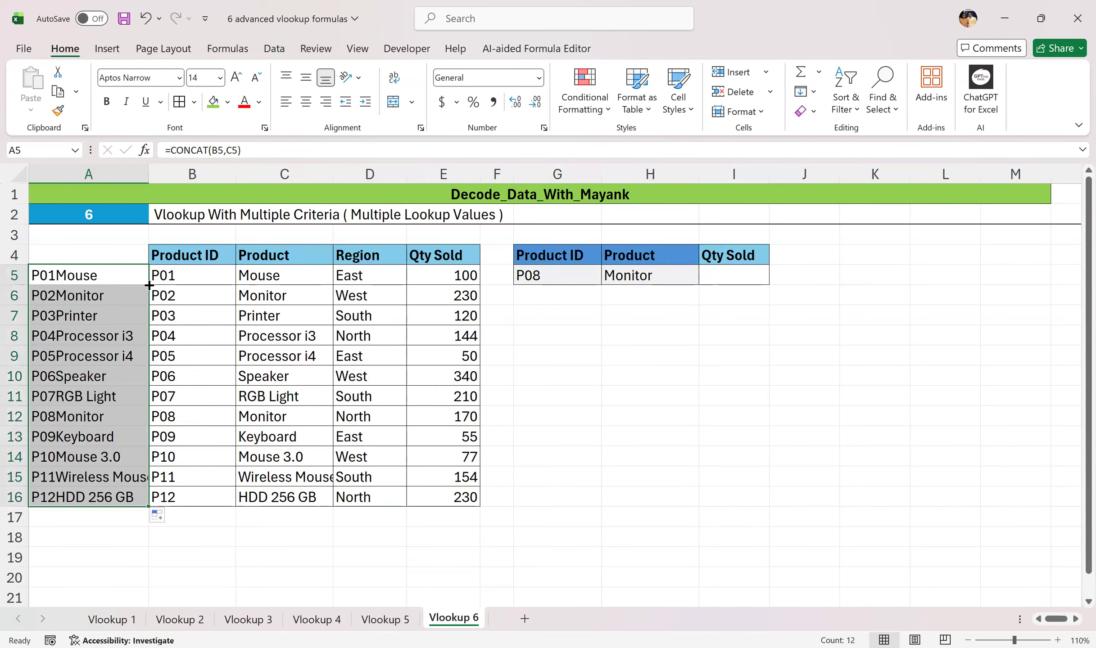
- Enter =VLOOKUP(A5,A4:E16,5,0) in I5 to look up Qty Sold from the helper column
{"action": "left_click", "coordinate": [729, 279]}
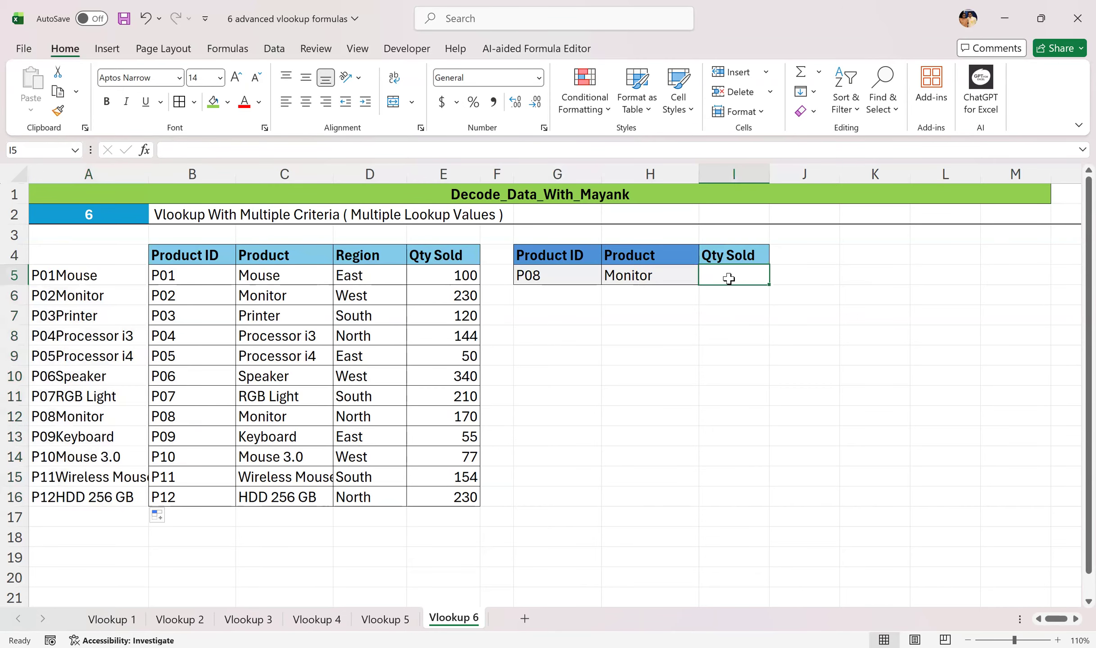
{"action": "type", "text": "=VLOOKUP("}
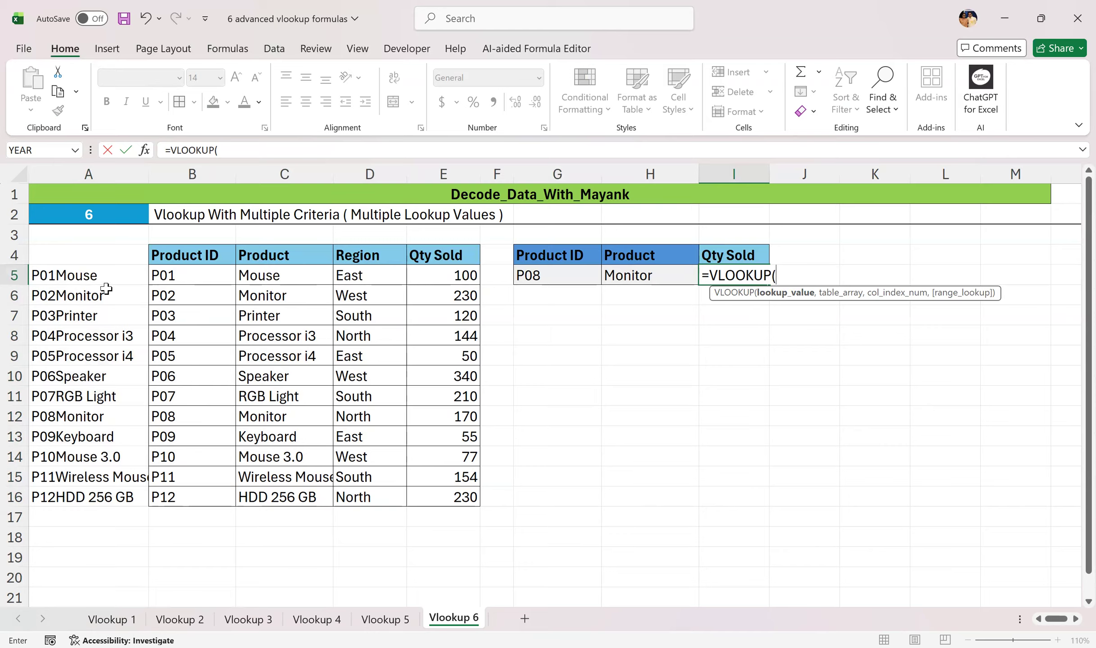
{"action": "left_click", "coordinate": [109, 275]}
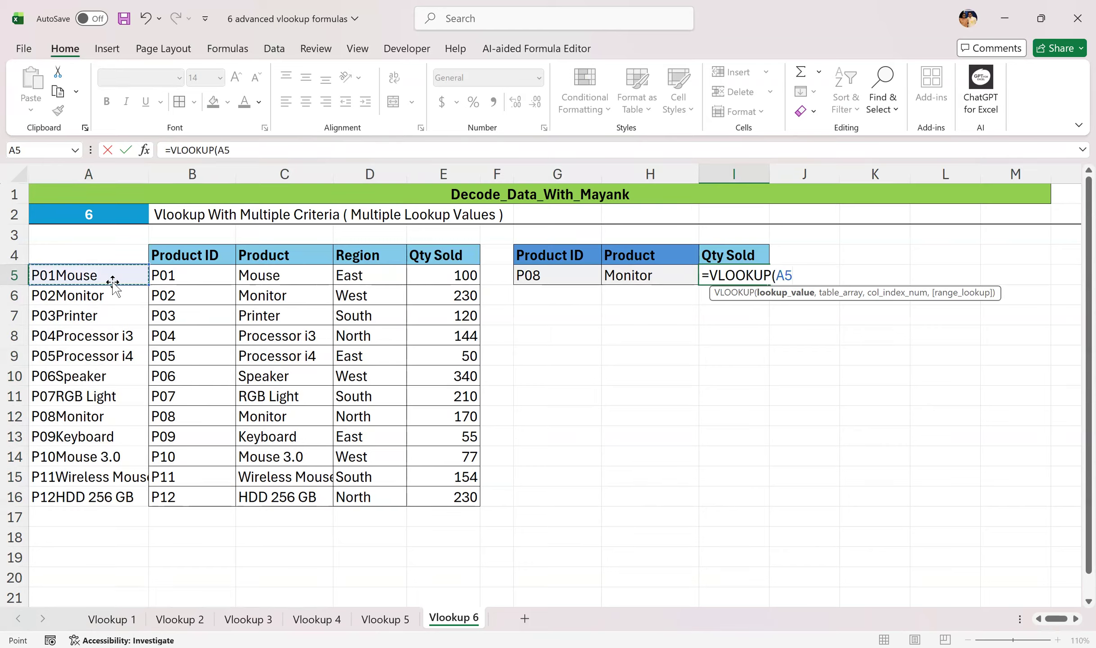
{"action": "type", "text": ","}
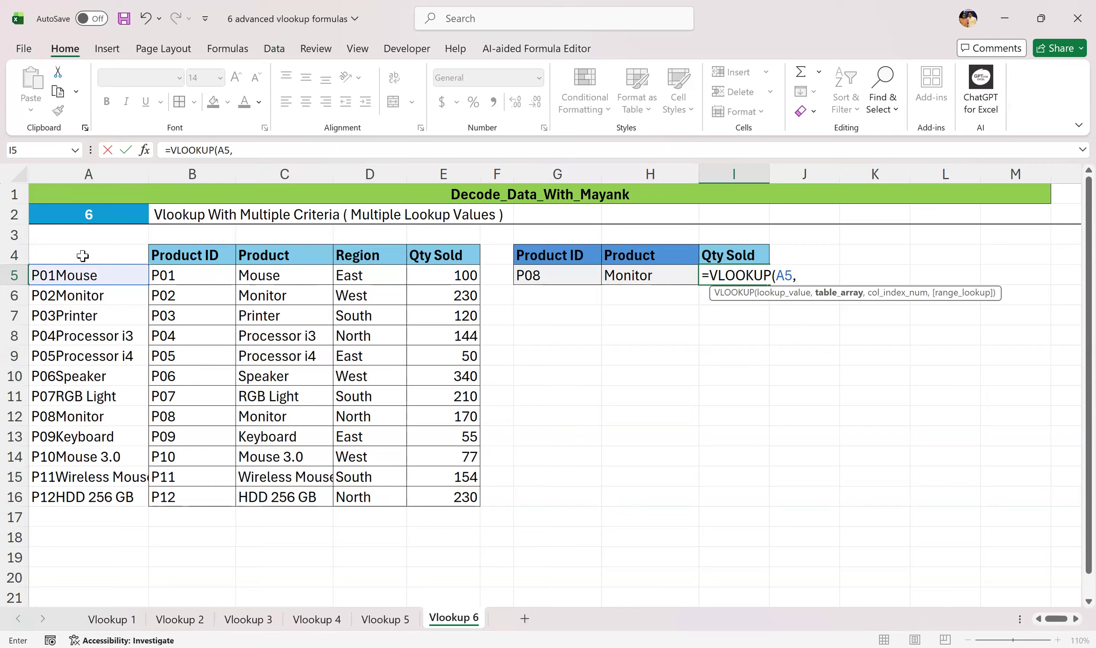
{"action": "left_click_drag", "start_coordinate": [83, 256], "coordinate": [431, 494]}
{"action": "type", "text": ","}
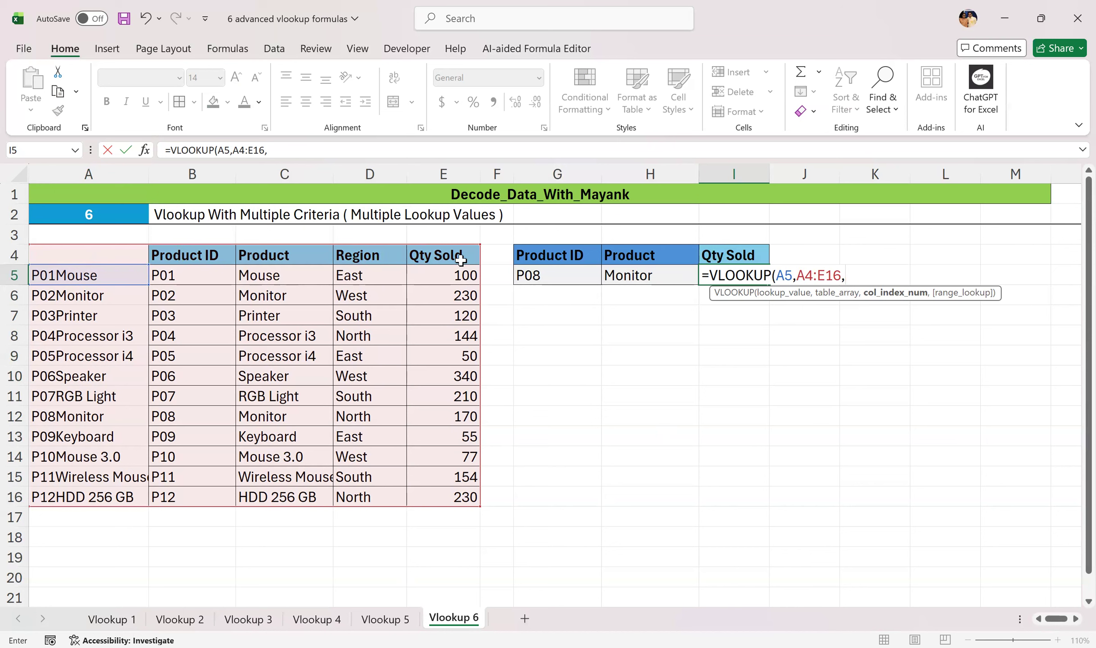
{"action": "type", "text": "5,0"}
{"action": "key", "text": "Return"}
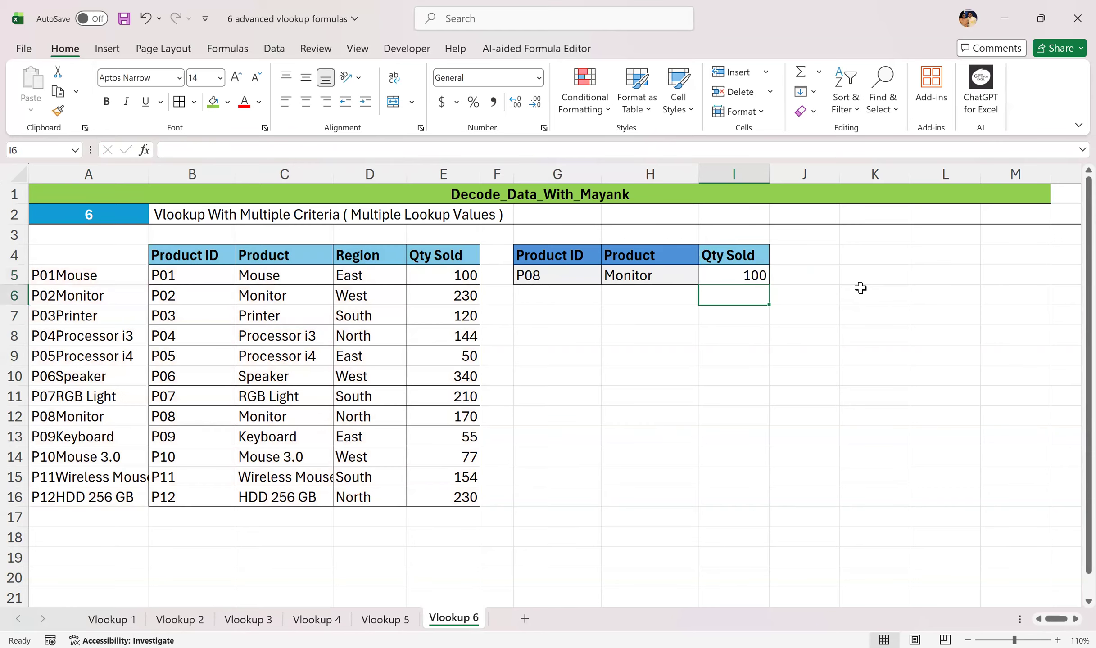
- Compare the G5 and H5 criteria and the I5 formula with the P08 Monitor row and its helper key in A12
{"action": "double_click", "coordinate": [560, 277]}
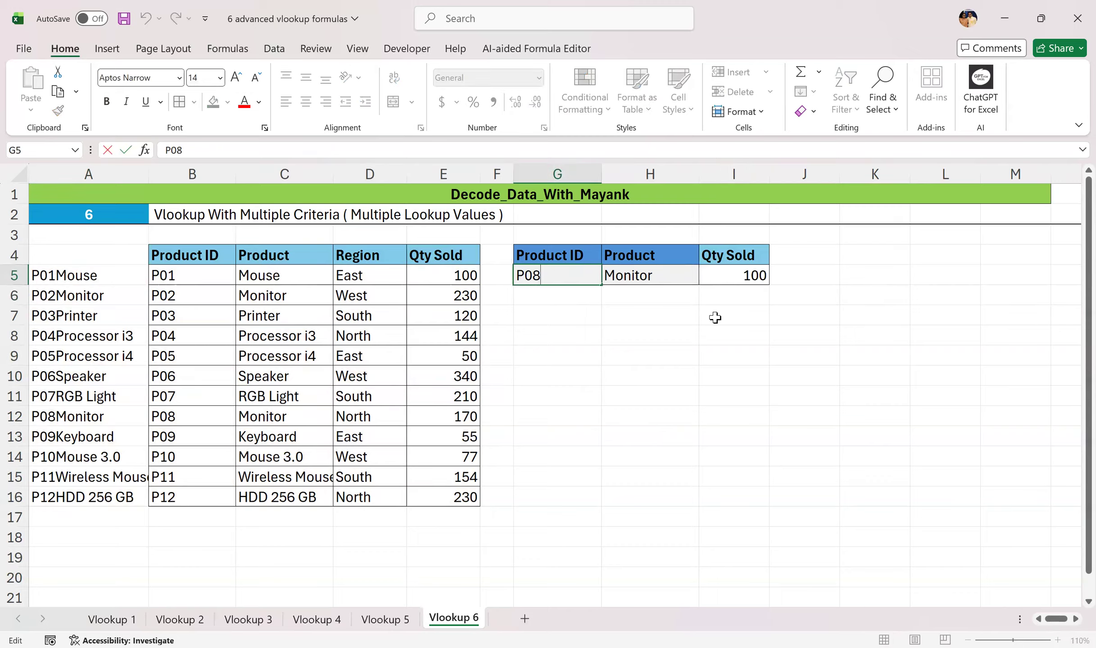
{"action": "key", "text": "Escape"}
{"action": "left_click", "coordinate": [674, 322]}
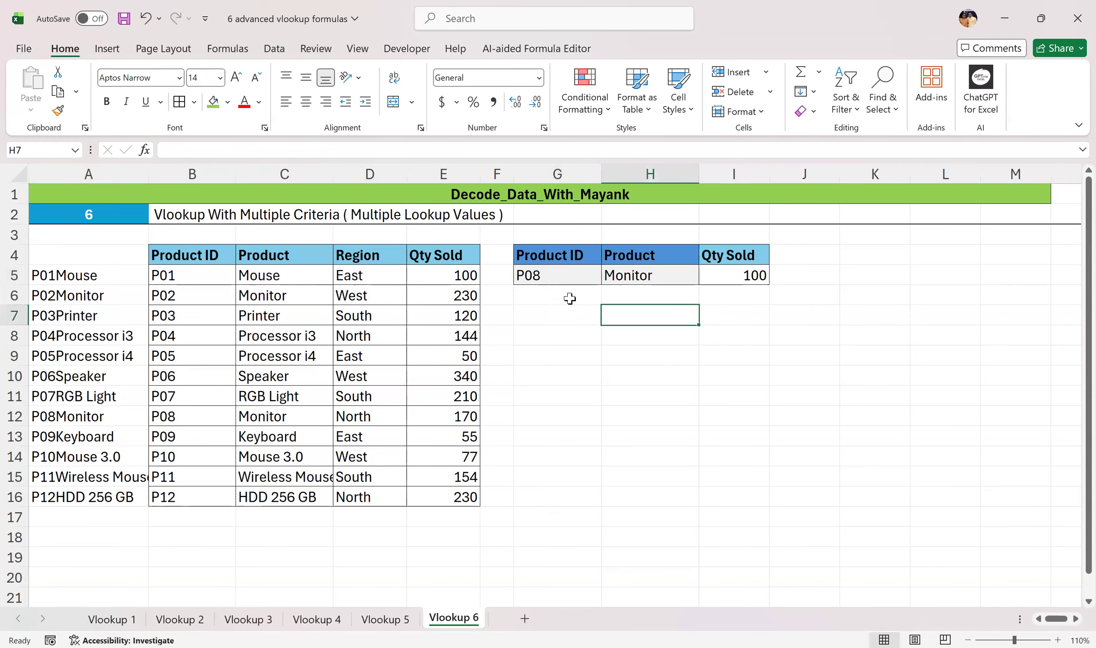
{"action": "left_click", "coordinate": [560, 275]}
{"action": "left_click", "coordinate": [646, 274]}
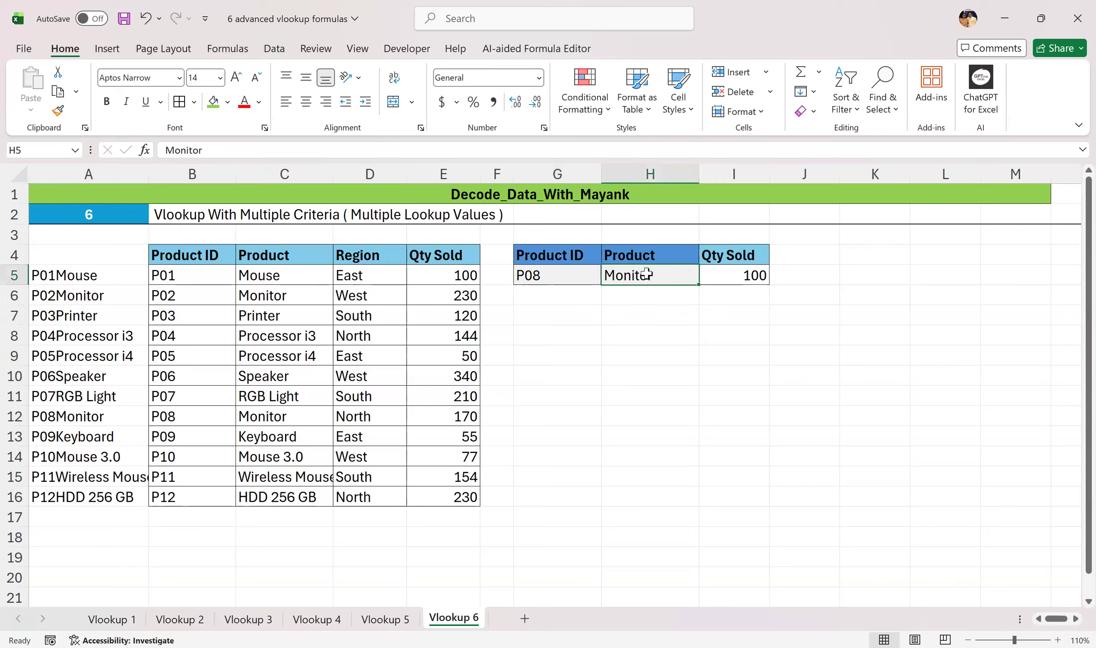
{"action": "left_click", "coordinate": [724, 276]}
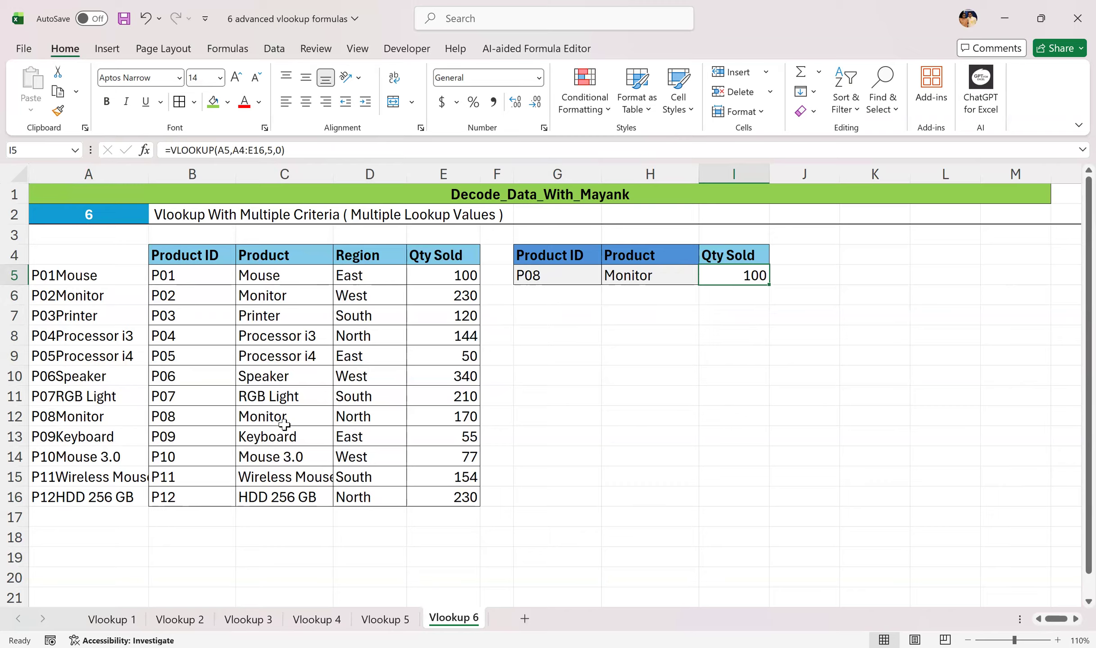
{"action": "left_click", "coordinate": [188, 423]}
{"action": "left_click", "coordinate": [107, 420]}
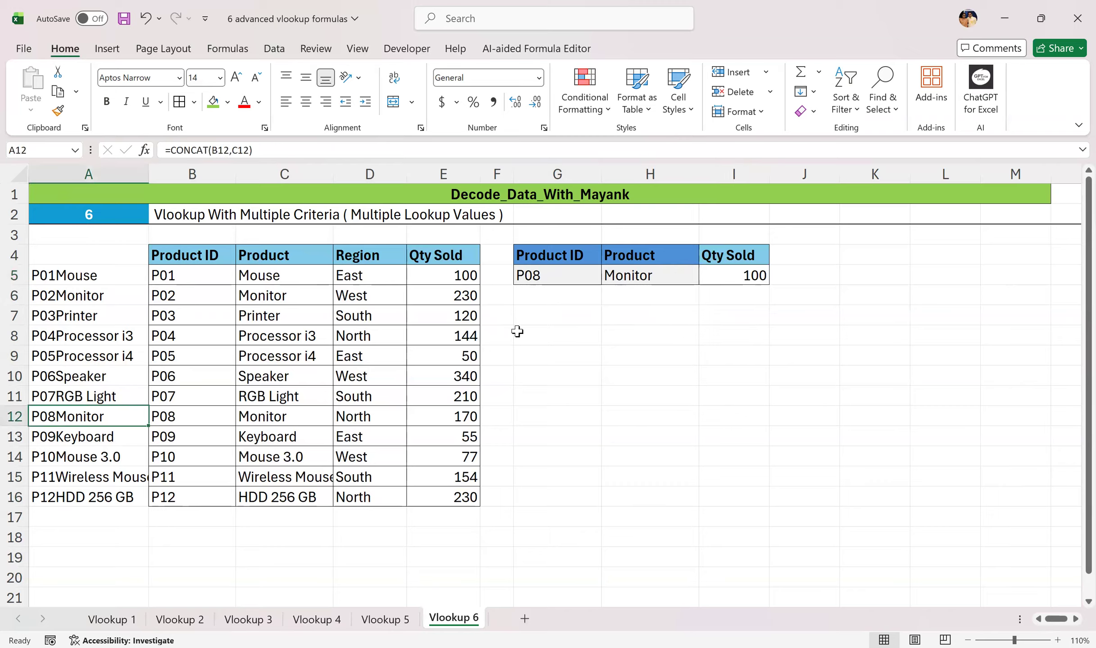
{"action": "left_click", "coordinate": [563, 278]}
{"action": "key", "text": "shift+Right"}
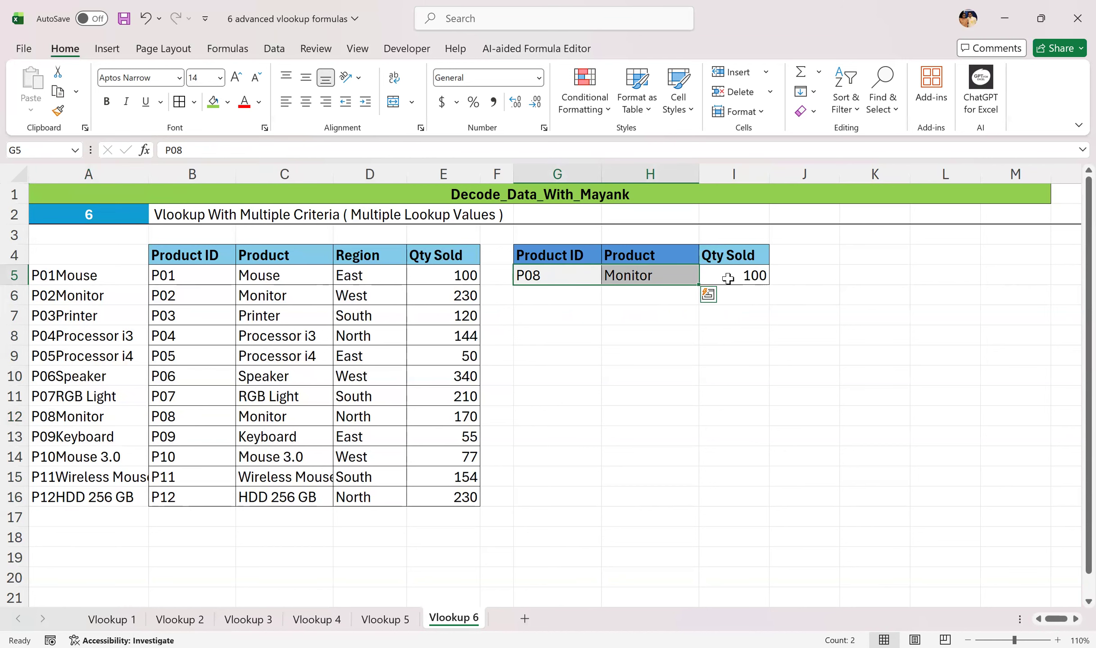
{"action": "left_click_drag", "start_coordinate": [660, 341], "coordinate": [657, 357]}
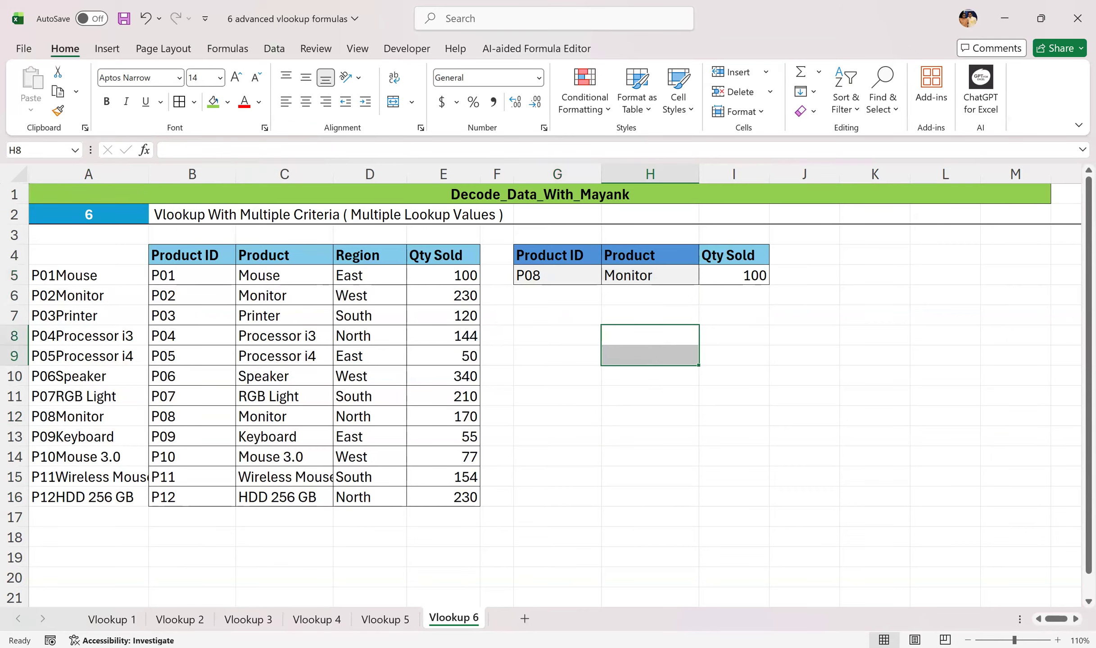
- Review the finished lookups on the earlier sheets, going back to Vlookup 1 and returning to Vlookup 5
{"action": "left_click", "coordinate": [385, 620]}
{"action": "left_click", "coordinate": [317, 620]}
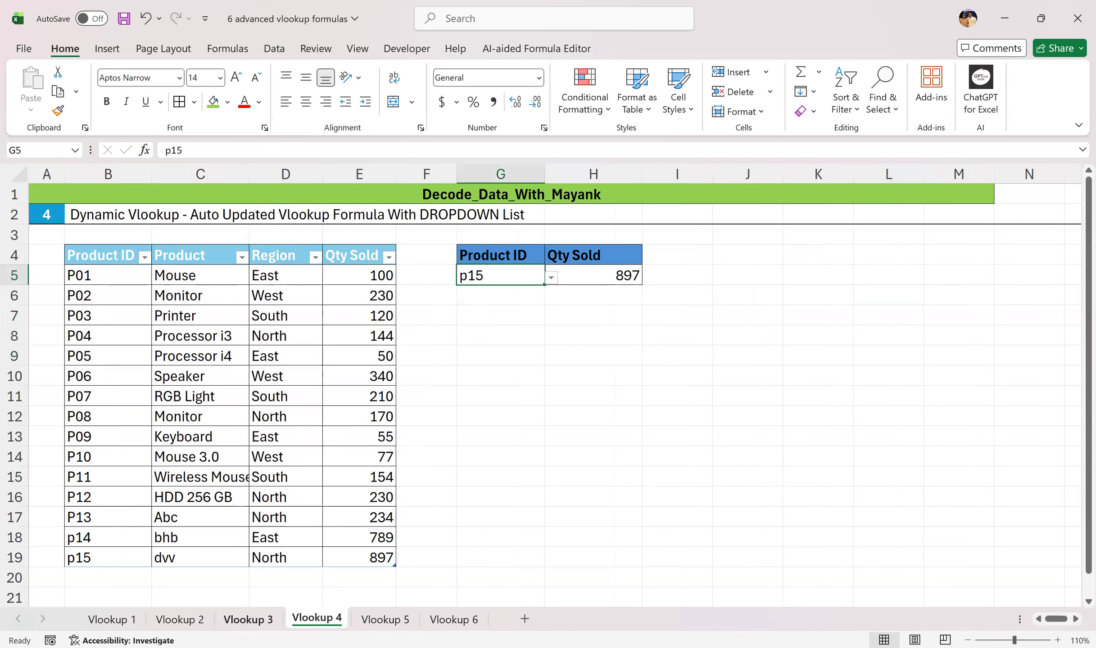
{"action": "key", "text": "ctrl+Page_Up"}
{"action": "key", "text": "ctrl+Page_Up"}
{"action": "key", "text": "ctrl+Page_Up"}
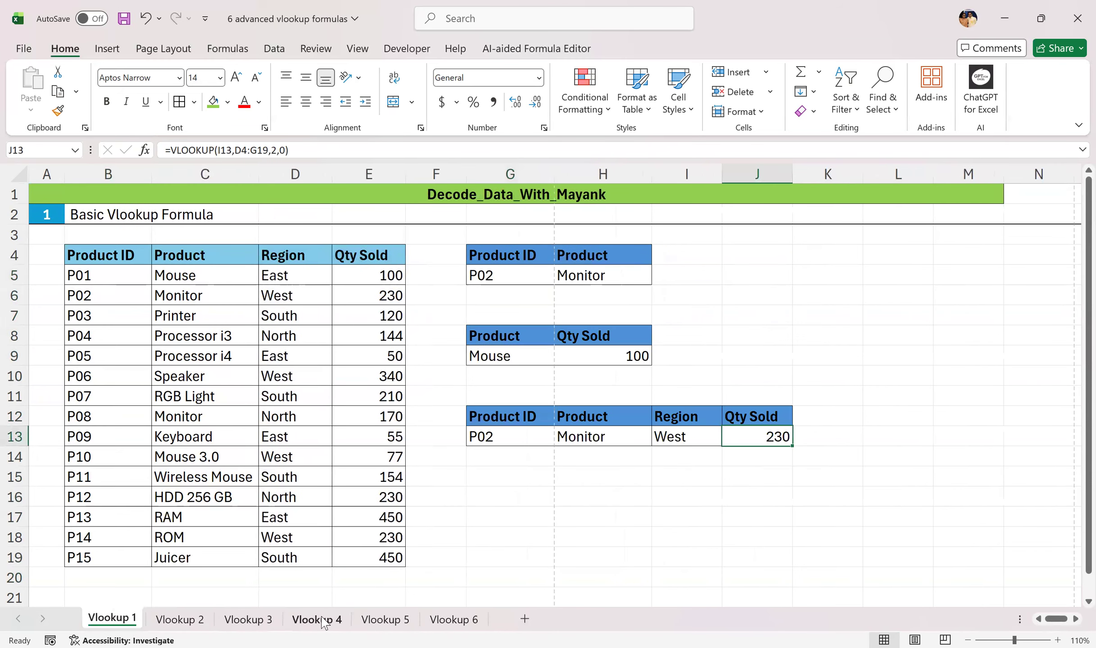
{"action": "left_click", "coordinate": [382, 620]}
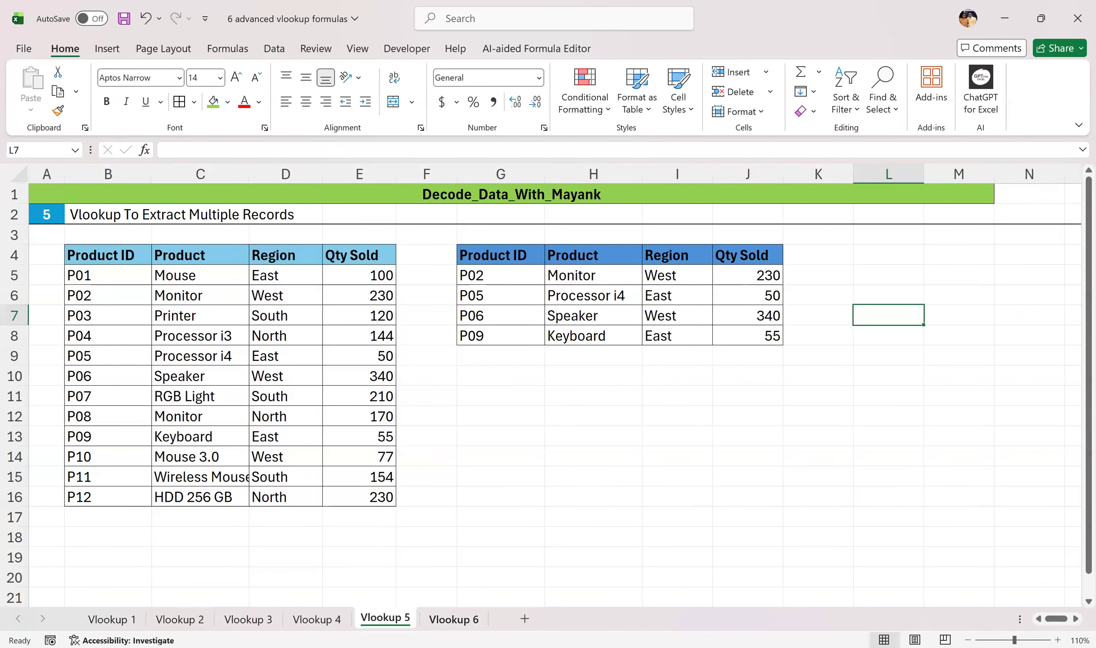